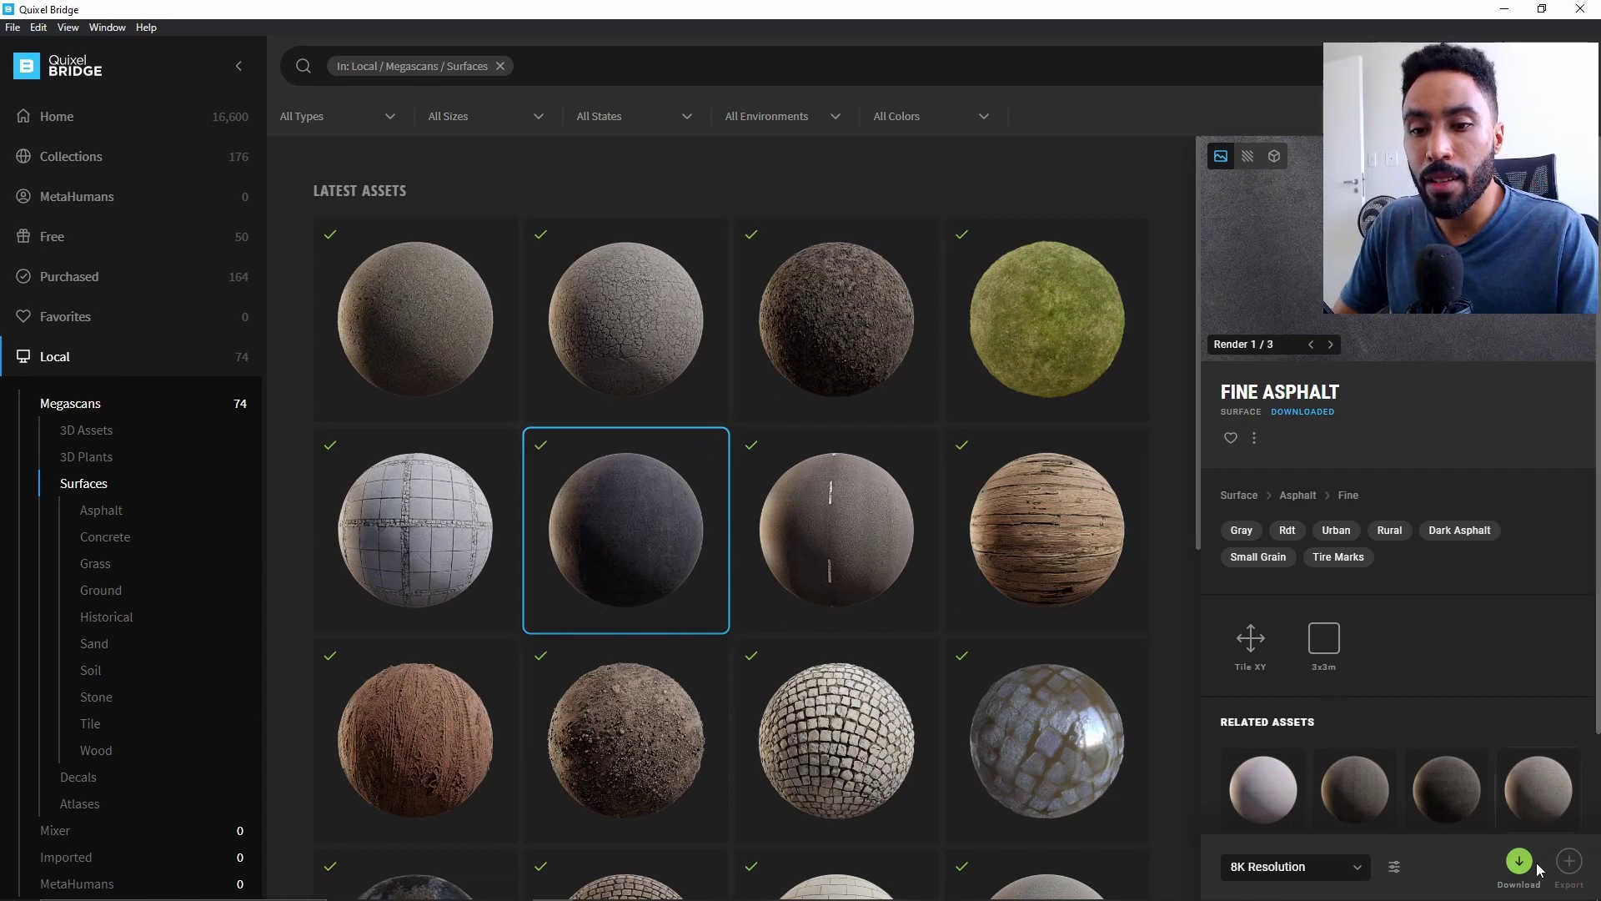
Set the download resolution of the Fine Asphalt surface to 4K.
{"action": "left_click", "coordinate": [1315, 867]}
{"action": "left_click", "coordinate": [1316, 826]}
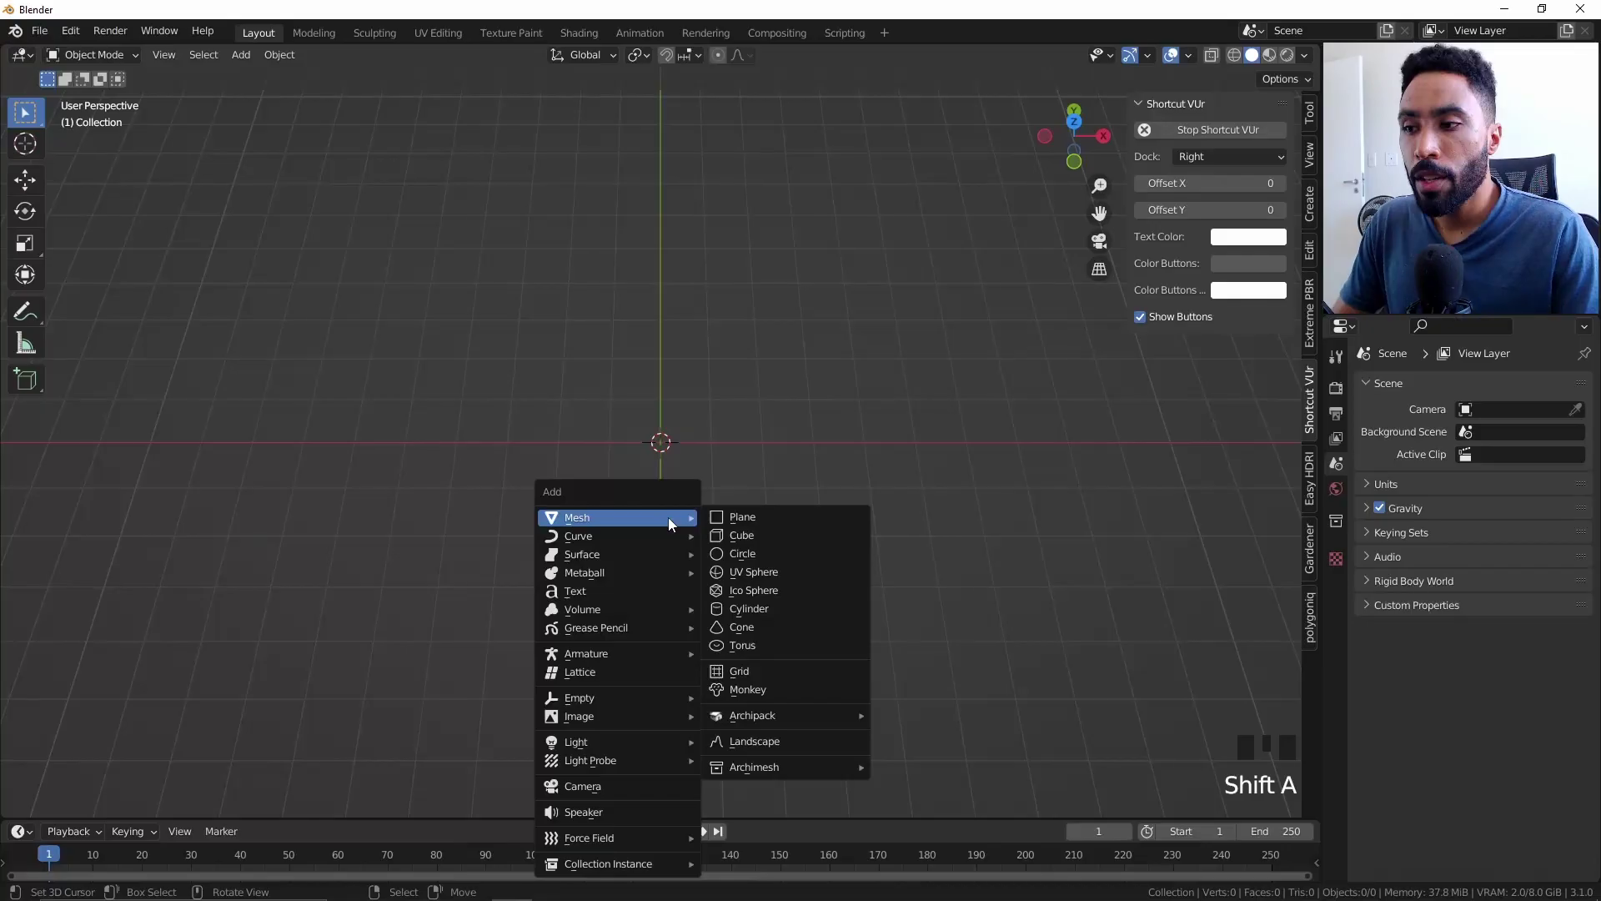
In Blender, add a 3 m by 3 m plane and assign it the imported Fine_Asphalt_vlzobiady material.
{"action": "left_click", "coordinate": [723, 519]}
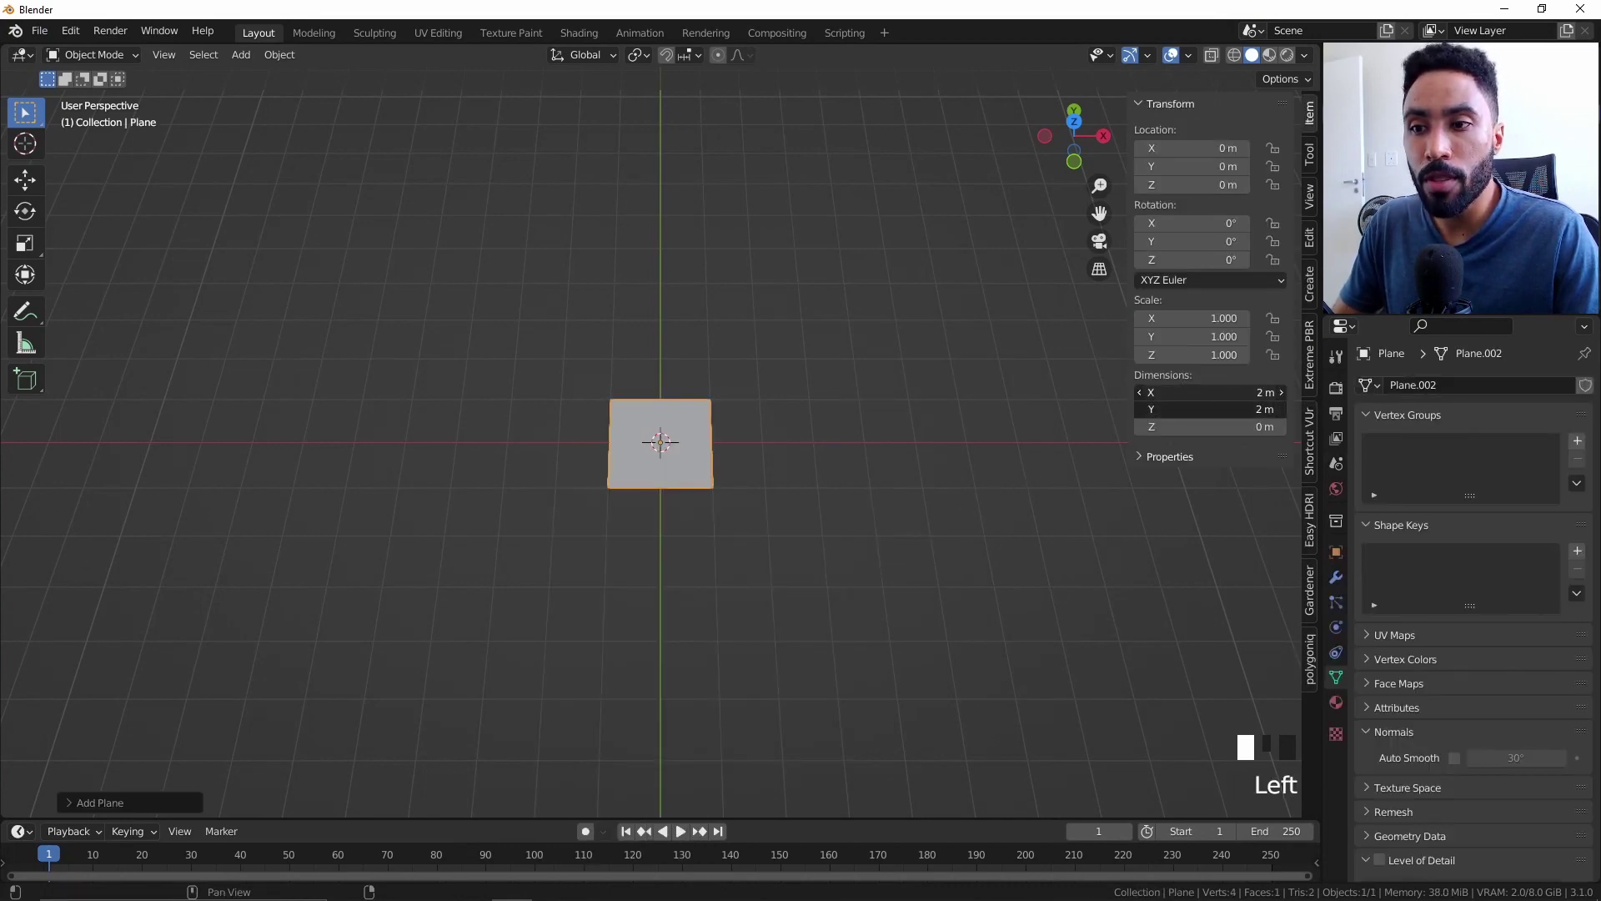
{"action": "left_click", "coordinate": [89, 804]}
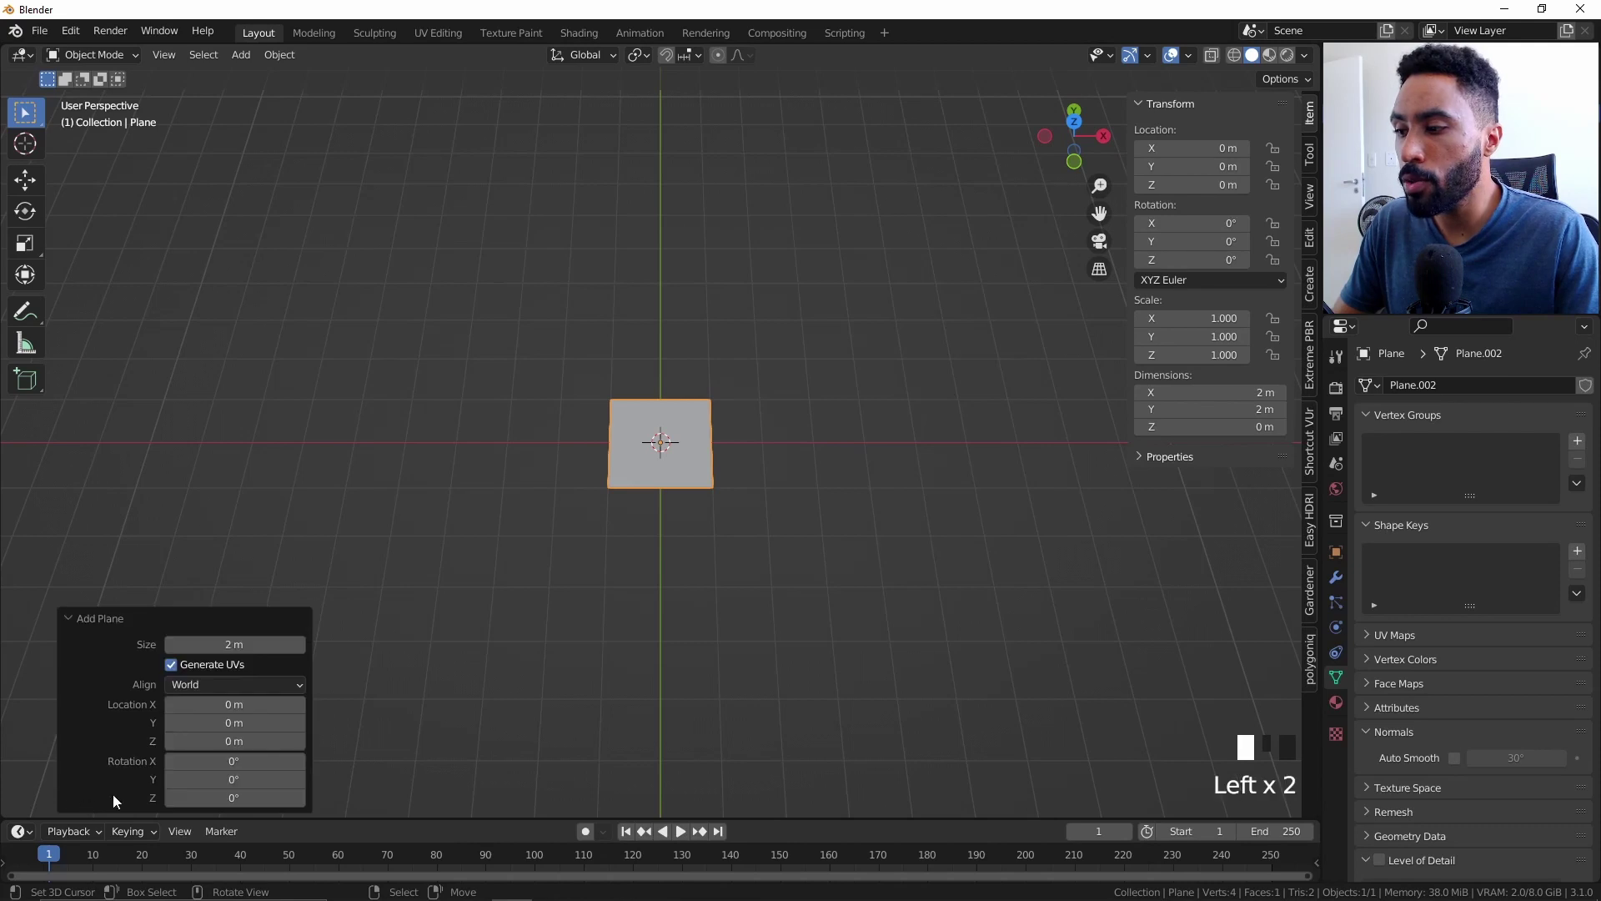
{"action": "left_click", "coordinate": [1367, 463]}
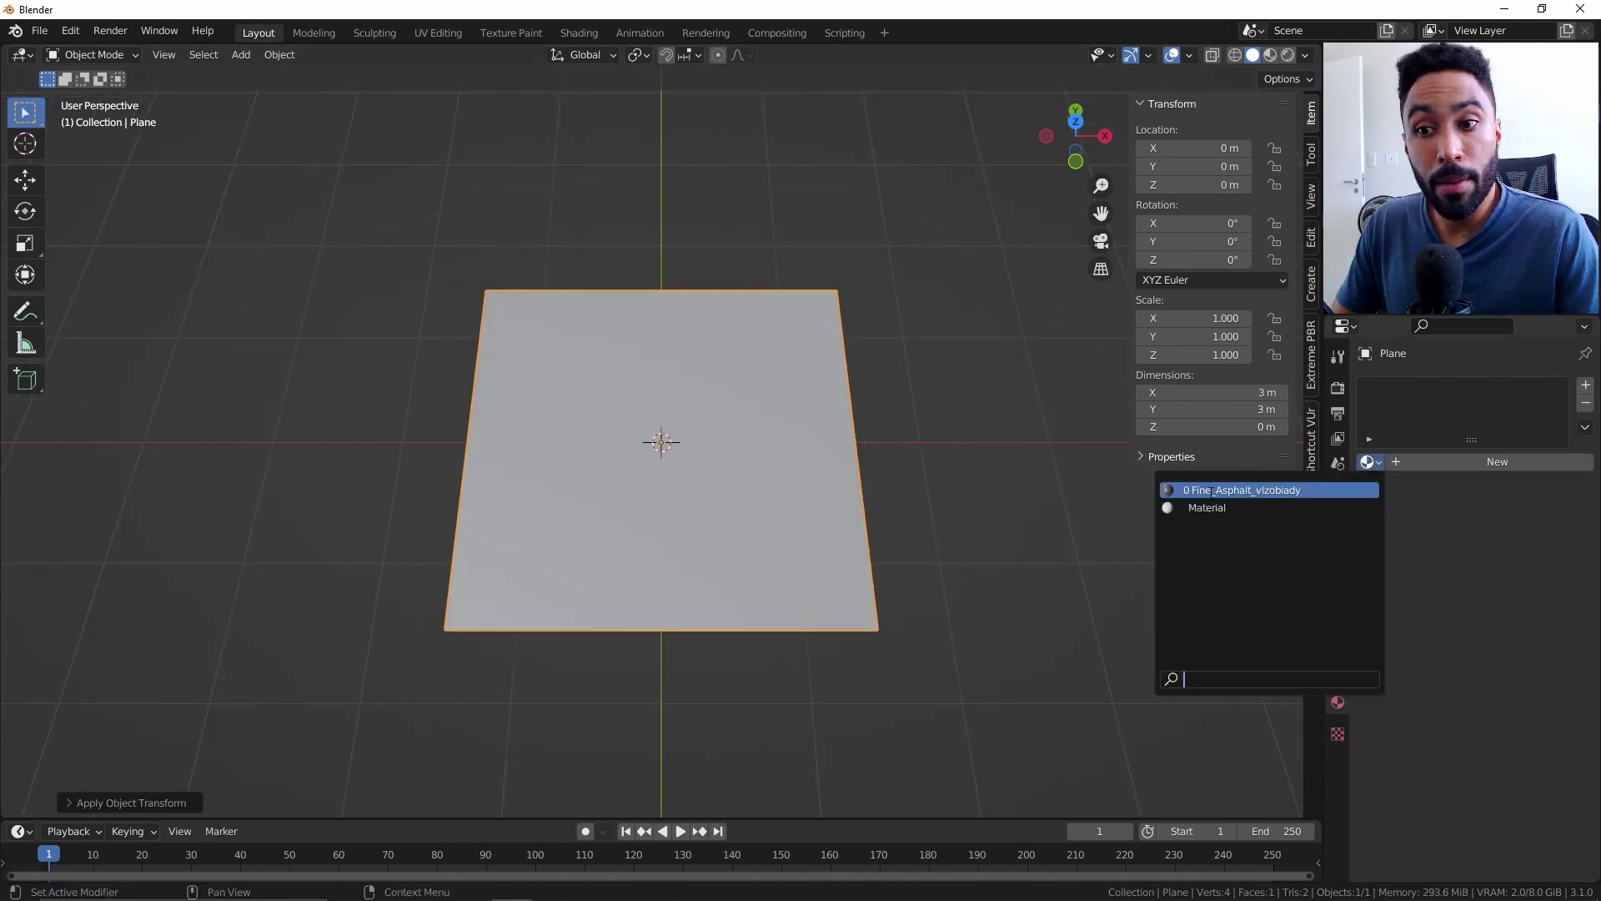
{"action": "left_click", "coordinate": [1252, 490]}
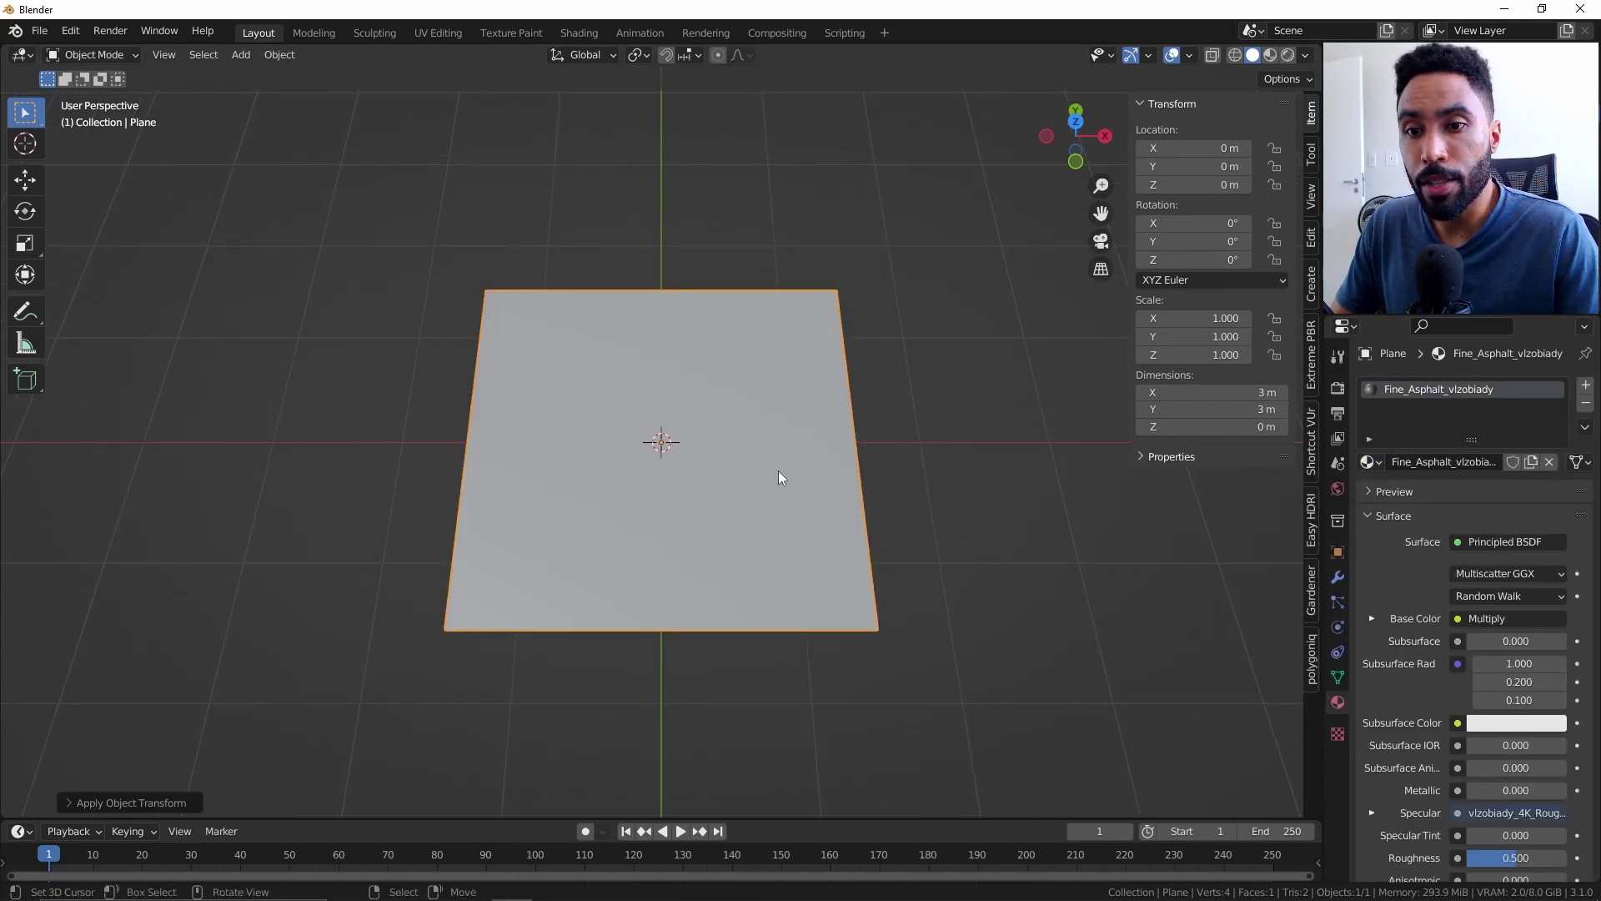
Show the plane in Material Preview shading from a low angle and hide the viewport sidebar.
{"action": "key", "text": "z"}
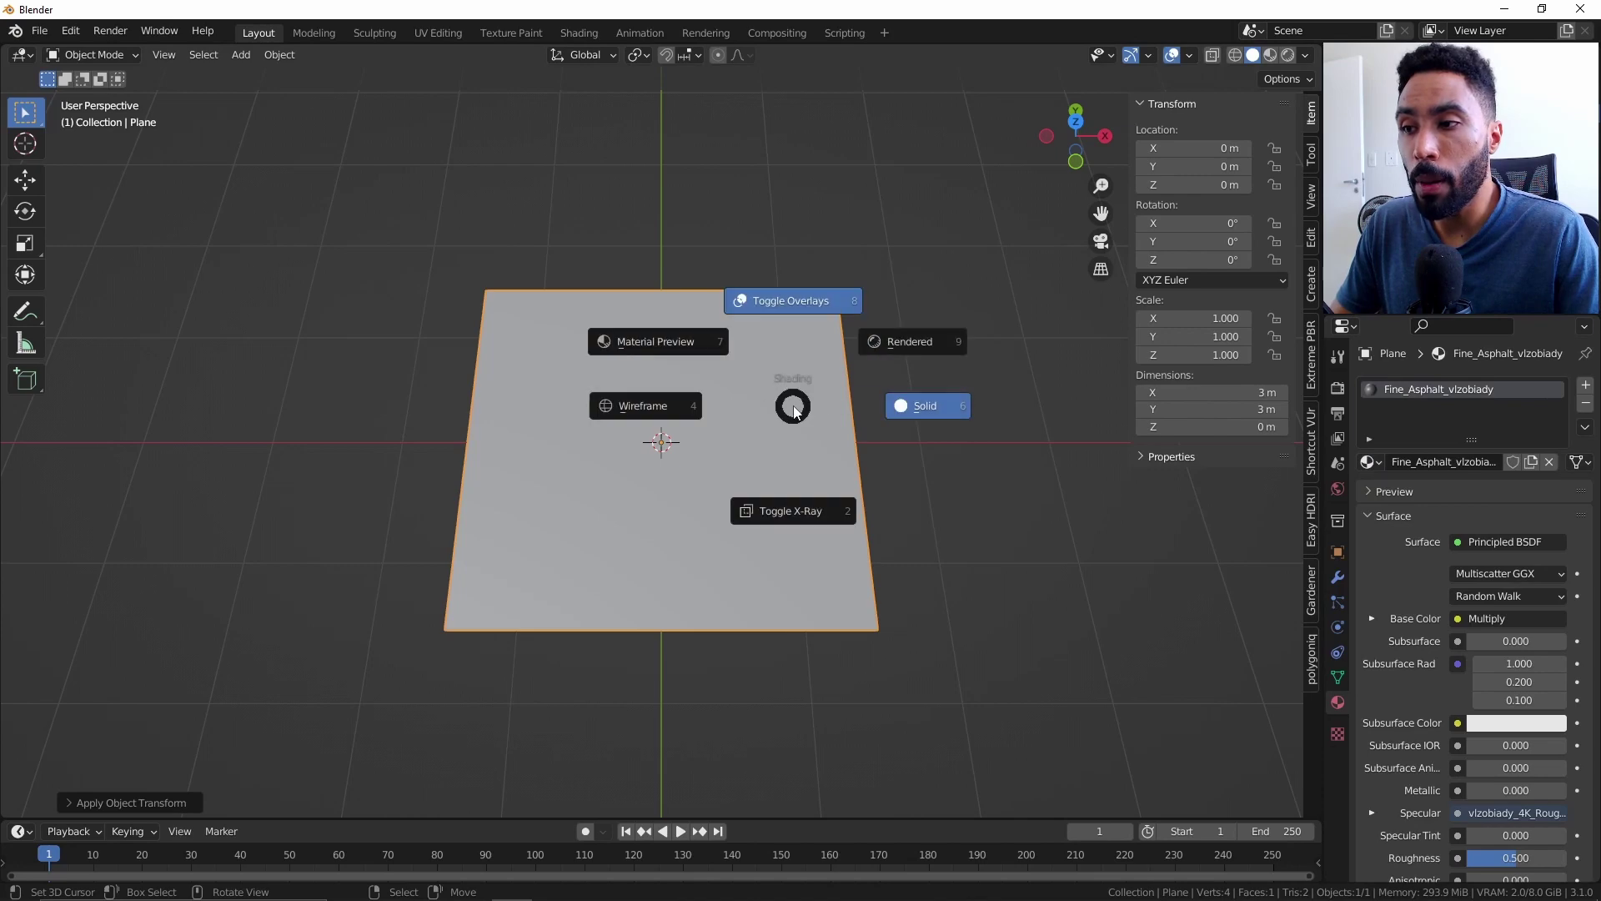
{"action": "left_click", "coordinate": [714, 356]}
{"action": "middle_click_drag", "start_coordinate": [704, 362], "coordinate": [637, 460]}
{"action": "scroll", "coordinate": [659, 484], "scroll_direction": "up", "scroll_amount": 2}
{"action": "key", "text": "n"}
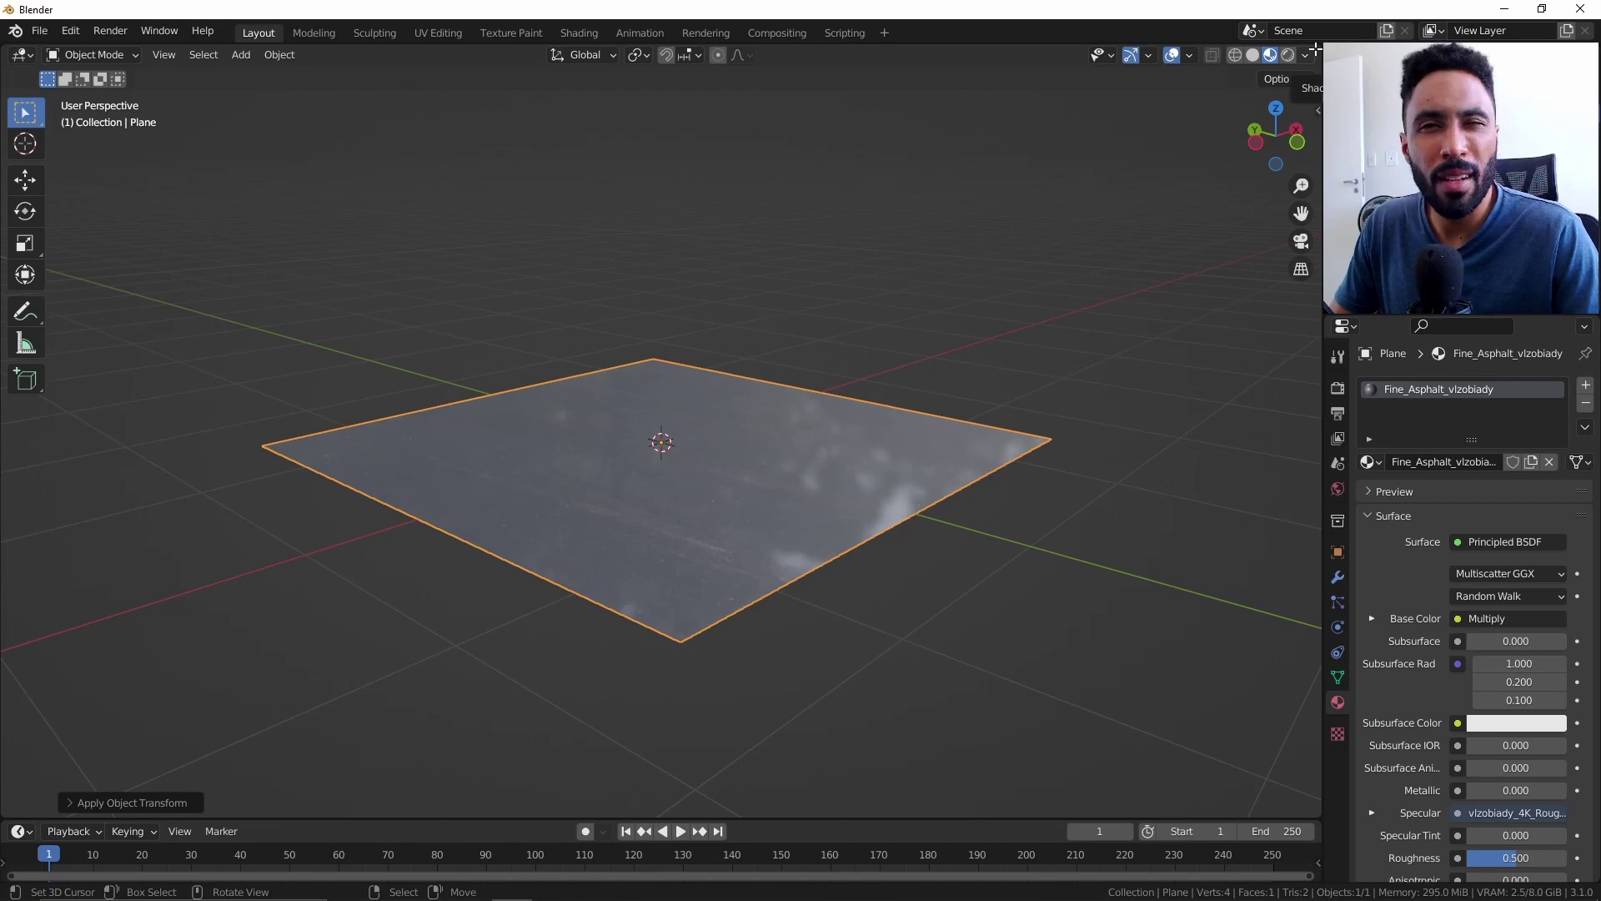
Split the viewport vertically and turn the new half into a Shader Editor showing the asphalt nodes without the sidebar.
{"action": "left_click_drag", "start_coordinate": [1314, 49], "coordinate": [665, 59]}
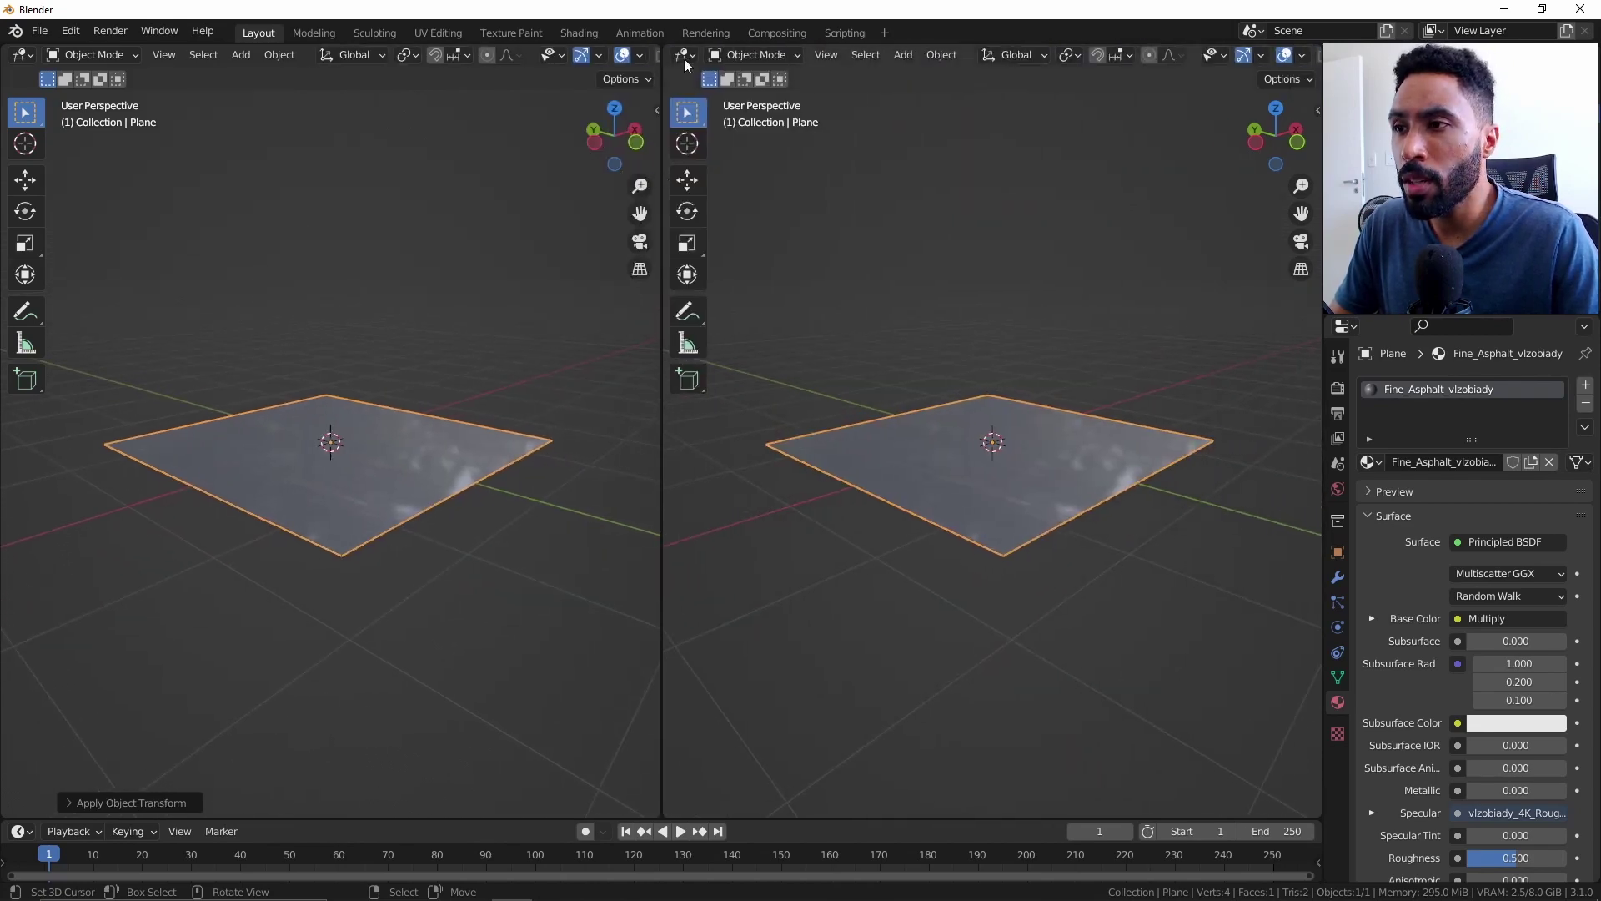
{"action": "left_click", "coordinate": [690, 59]}
{"action": "left_click", "coordinate": [719, 247]}
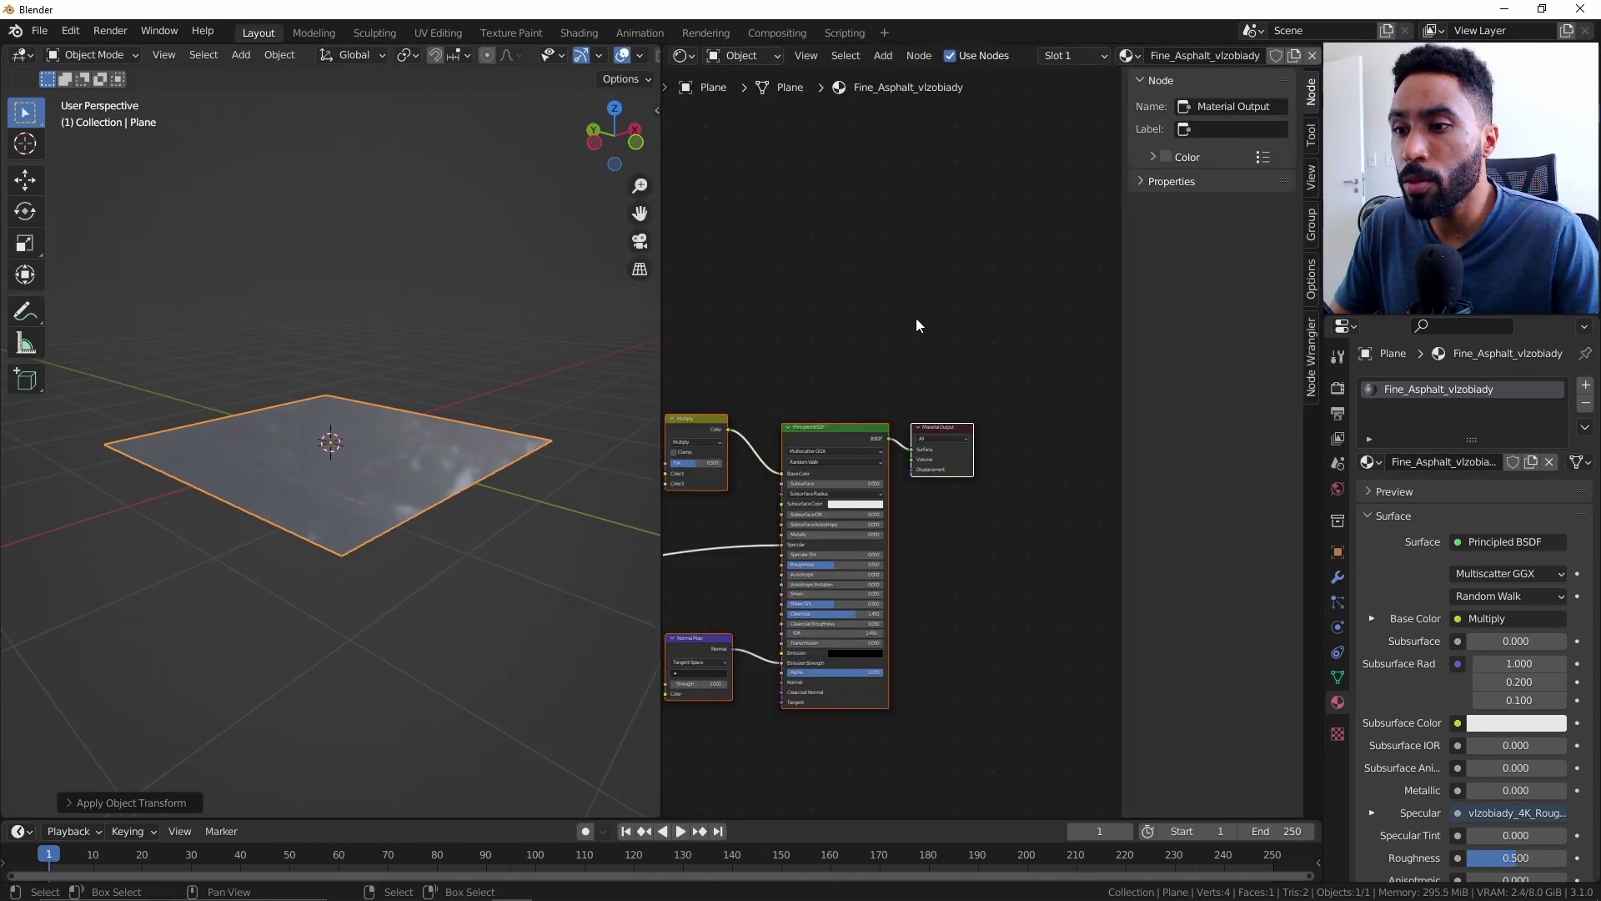
{"action": "scroll", "coordinate": [884, 331], "scroll_direction": "up", "scroll_amount": 5}
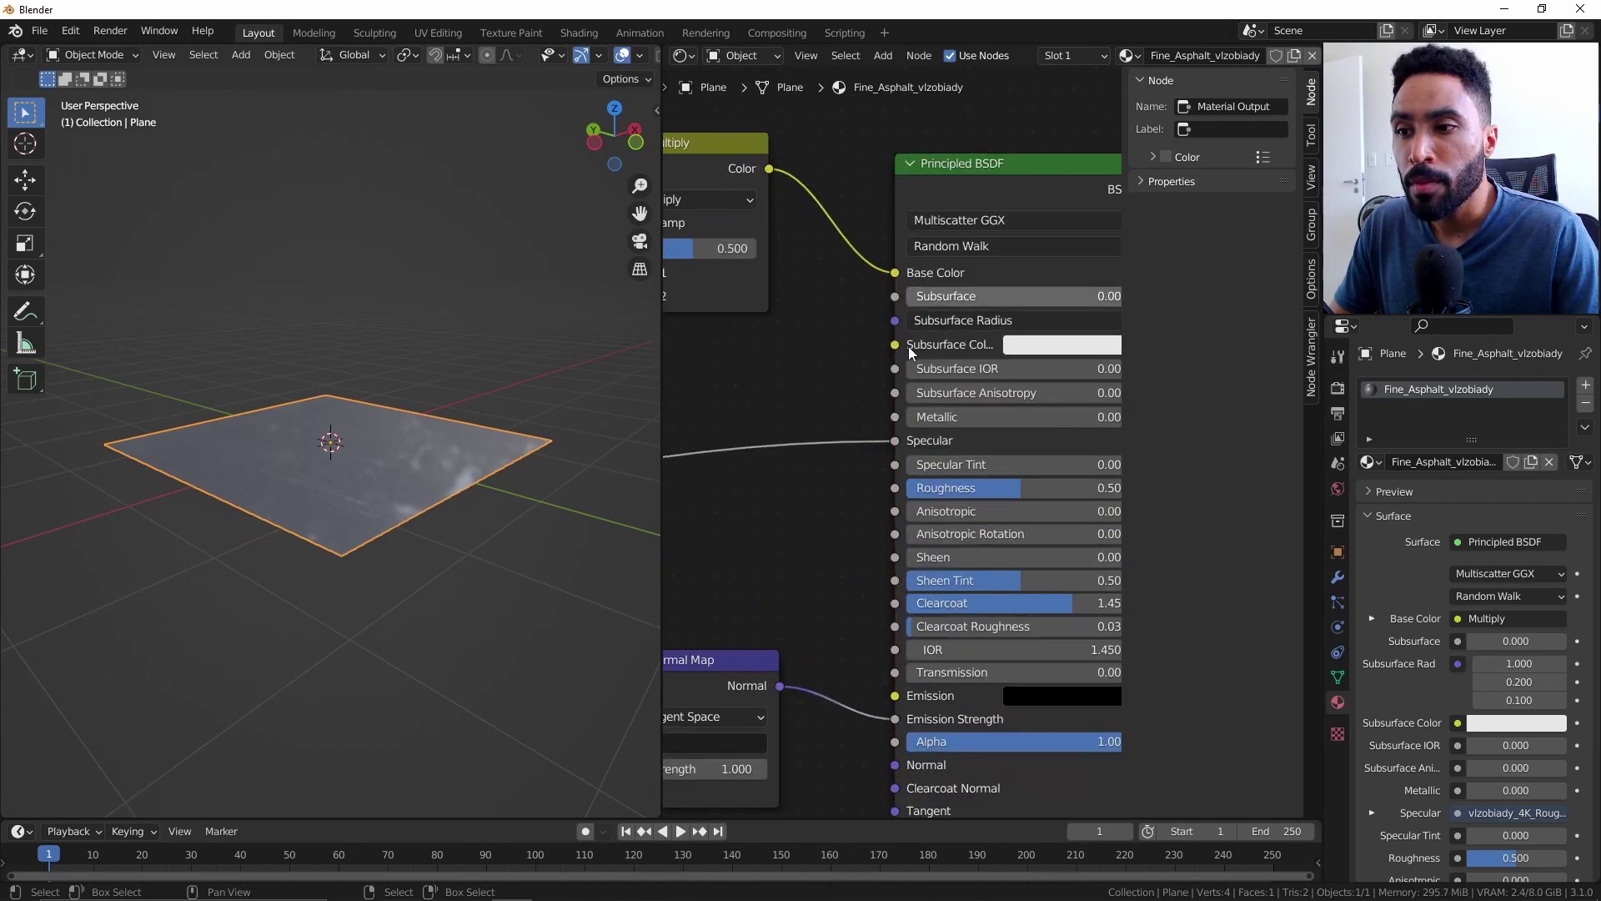
{"action": "scroll", "coordinate": [908, 347], "scroll_direction": "down", "scroll_amount": 2}
{"action": "key", "text": "n"}
{"action": "scroll", "coordinate": [938, 514], "scroll_direction": "up", "scroll_amount": 2}
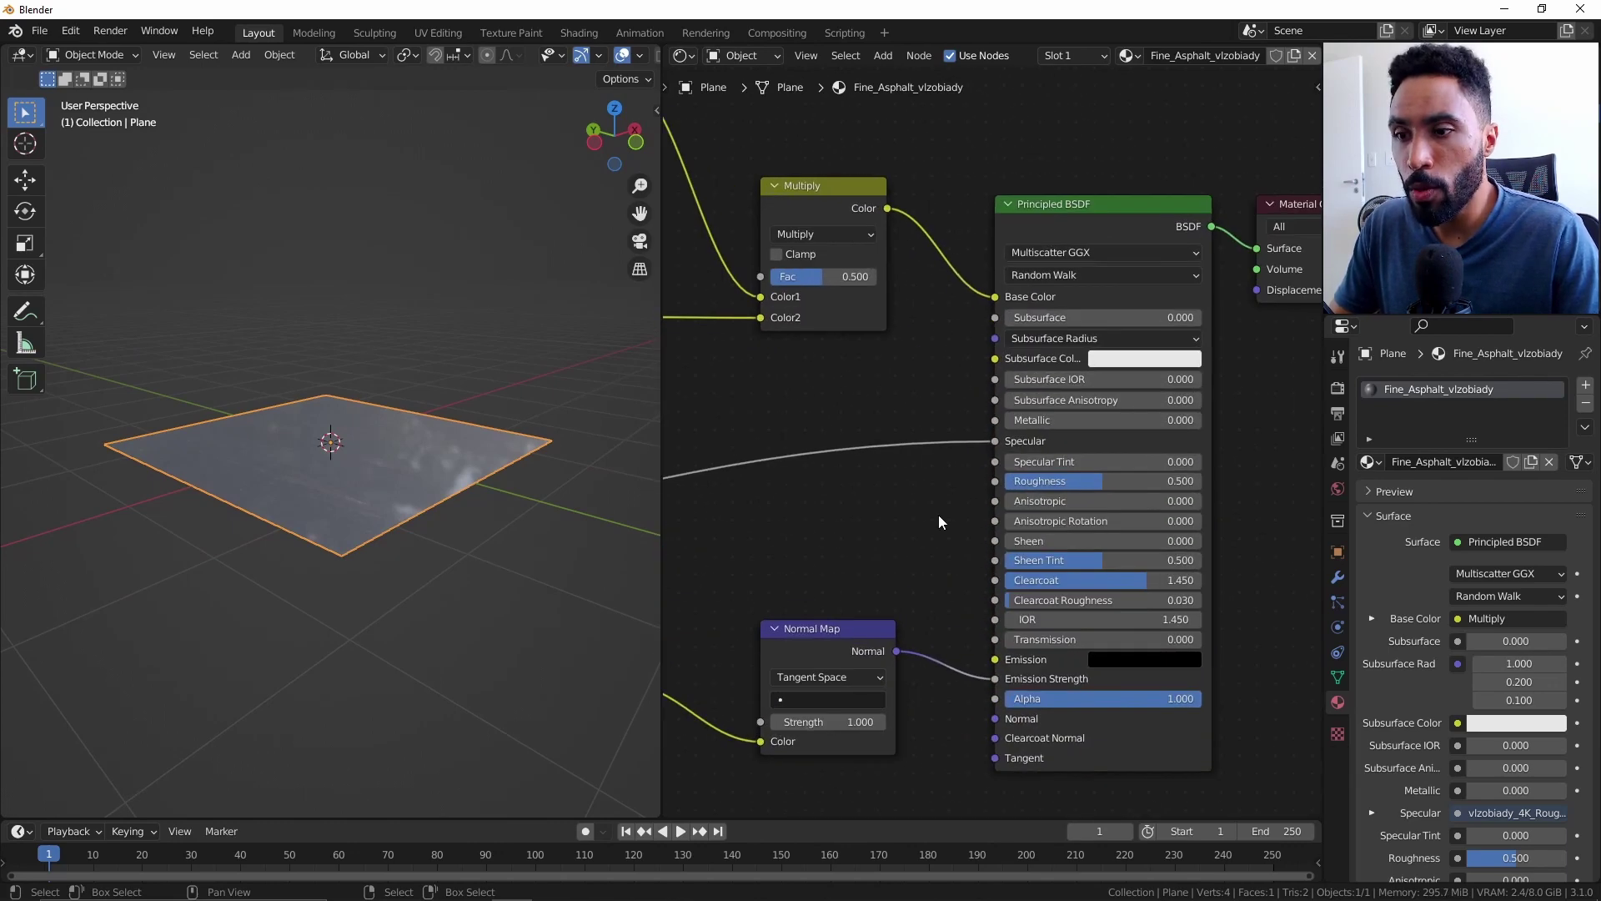
Reroute the Specular link to the Principled BSDF's Roughness input and the Normal Map link from Emission Strength to Normal.
{"action": "left_click_drag", "start_coordinate": [994, 442], "coordinate": [1034, 481]}
{"action": "middle_click_drag", "start_coordinate": [1034, 481], "coordinate": [1031, 441]}
{"action": "scroll", "coordinate": [982, 492], "scroll_direction": "up", "scroll_amount": 2}
{"action": "mouse_move", "coordinate": [997, 472]}
{"action": "left_mouse_down"}
{"action": "mouse_move", "coordinate": [917, 509]}
{"action": "mouse_move", "coordinate": [978, 527]}
{"action": "mouse_move", "coordinate": [990, 475]}
{"action": "mouse_move", "coordinate": [994, 527]}
{"action": "left_mouse_up"}
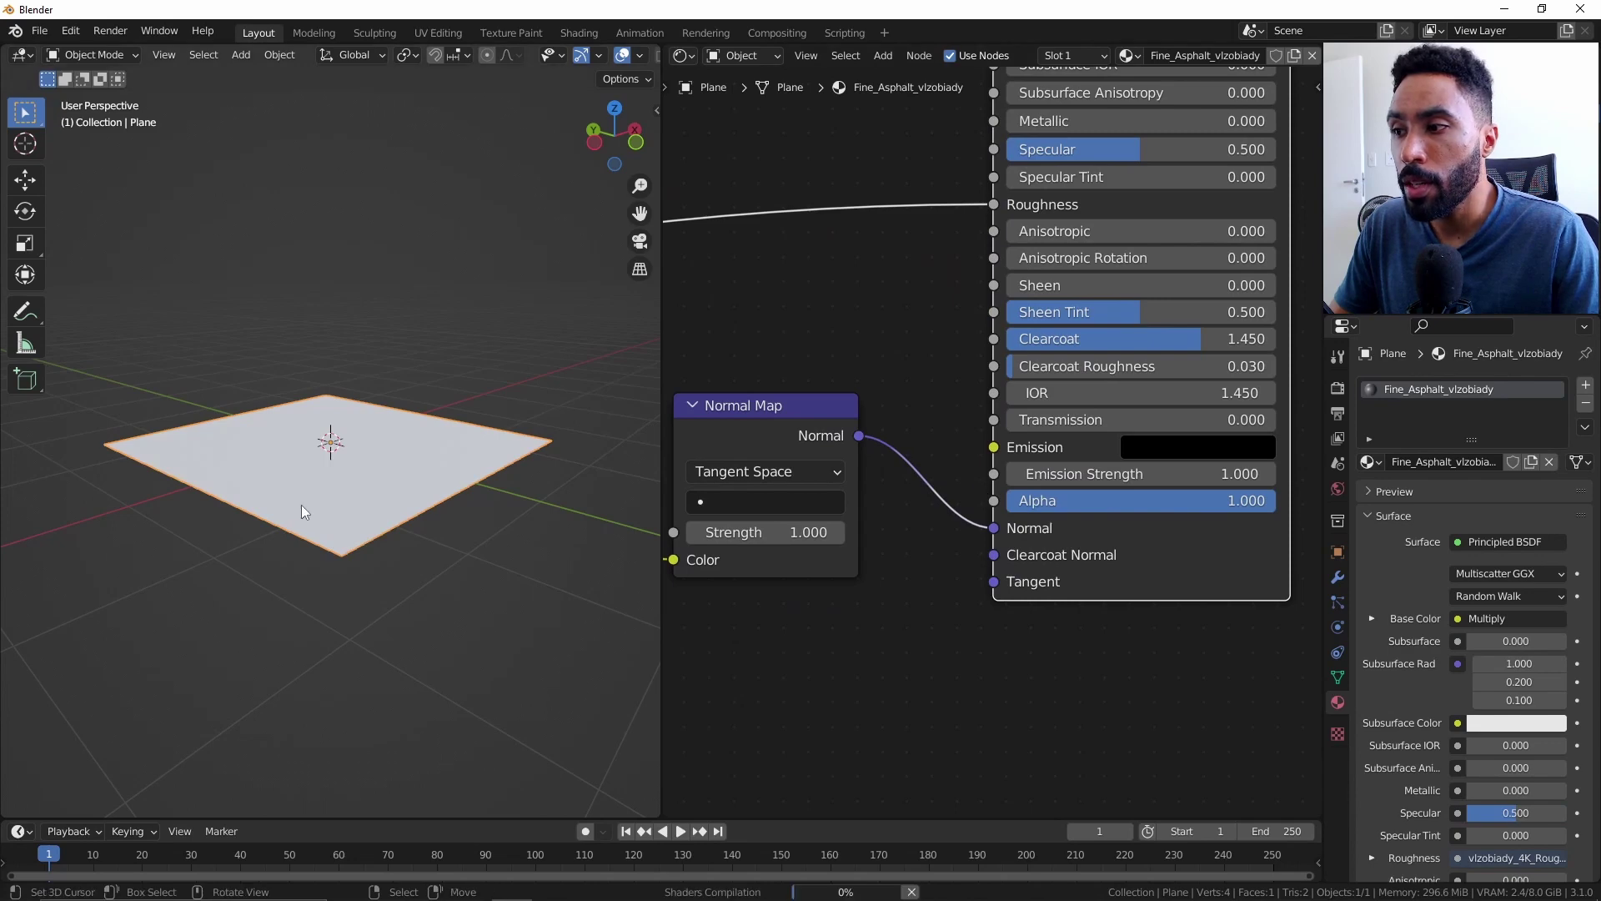
Reset the Principled BSDF node to its default values and set its distribution to Multiscatter GGX.
{"action": "mouse_move", "coordinate": [302, 503]}
{"action": "middle_mouse_down"}
{"action": "mouse_move", "coordinate": [310, 535]}
{"action": "mouse_move", "coordinate": [459, 512]}
{"action": "middle_mouse_up"}
{"action": "scroll", "coordinate": [460, 510], "scroll_direction": "up", "scroll_amount": 3}
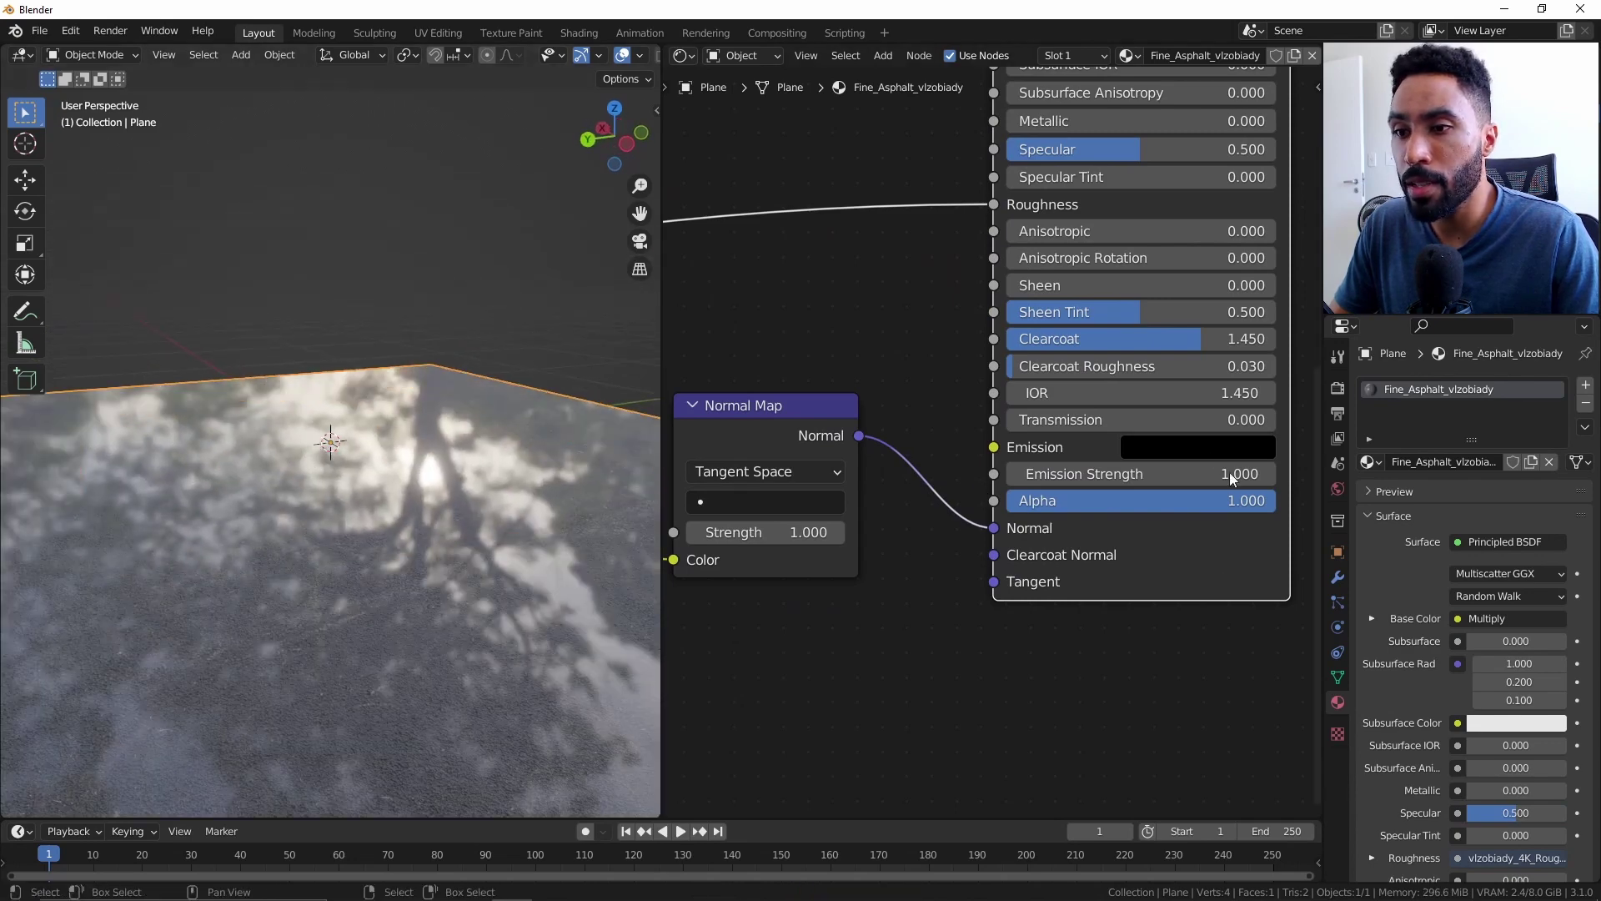
{"action": "scroll", "coordinate": [1078, 199], "scroll_direction": "down", "scroll_amount": 2}
{"action": "middle_click_drag", "start_coordinate": [1079, 198], "coordinate": [1055, 374]}
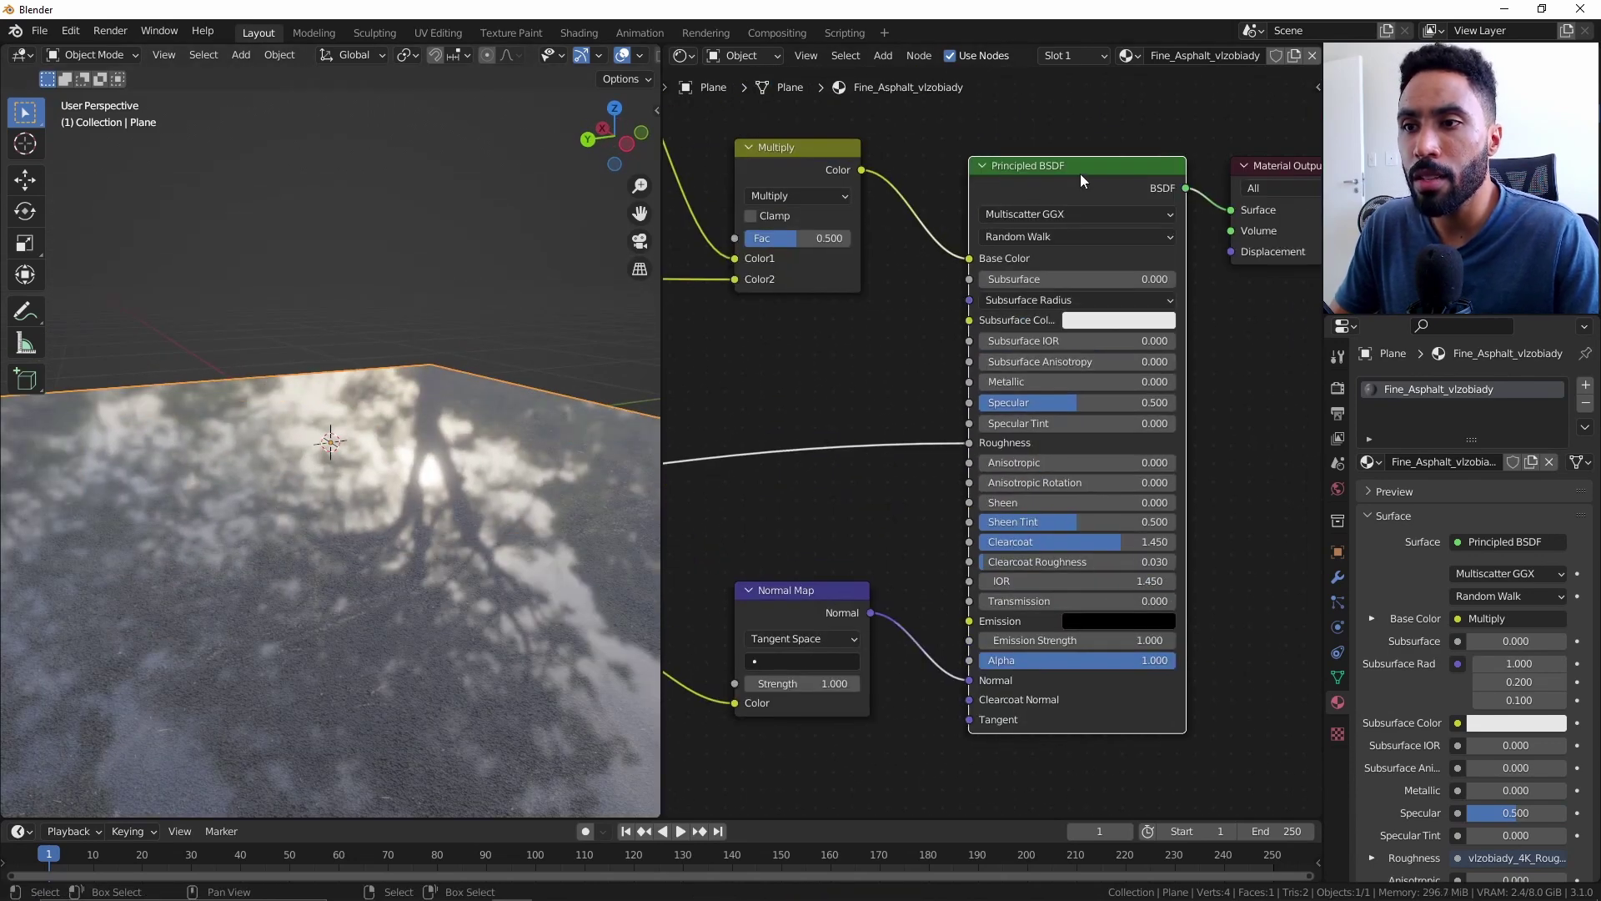
{"action": "key", "text": "BackSpace"}
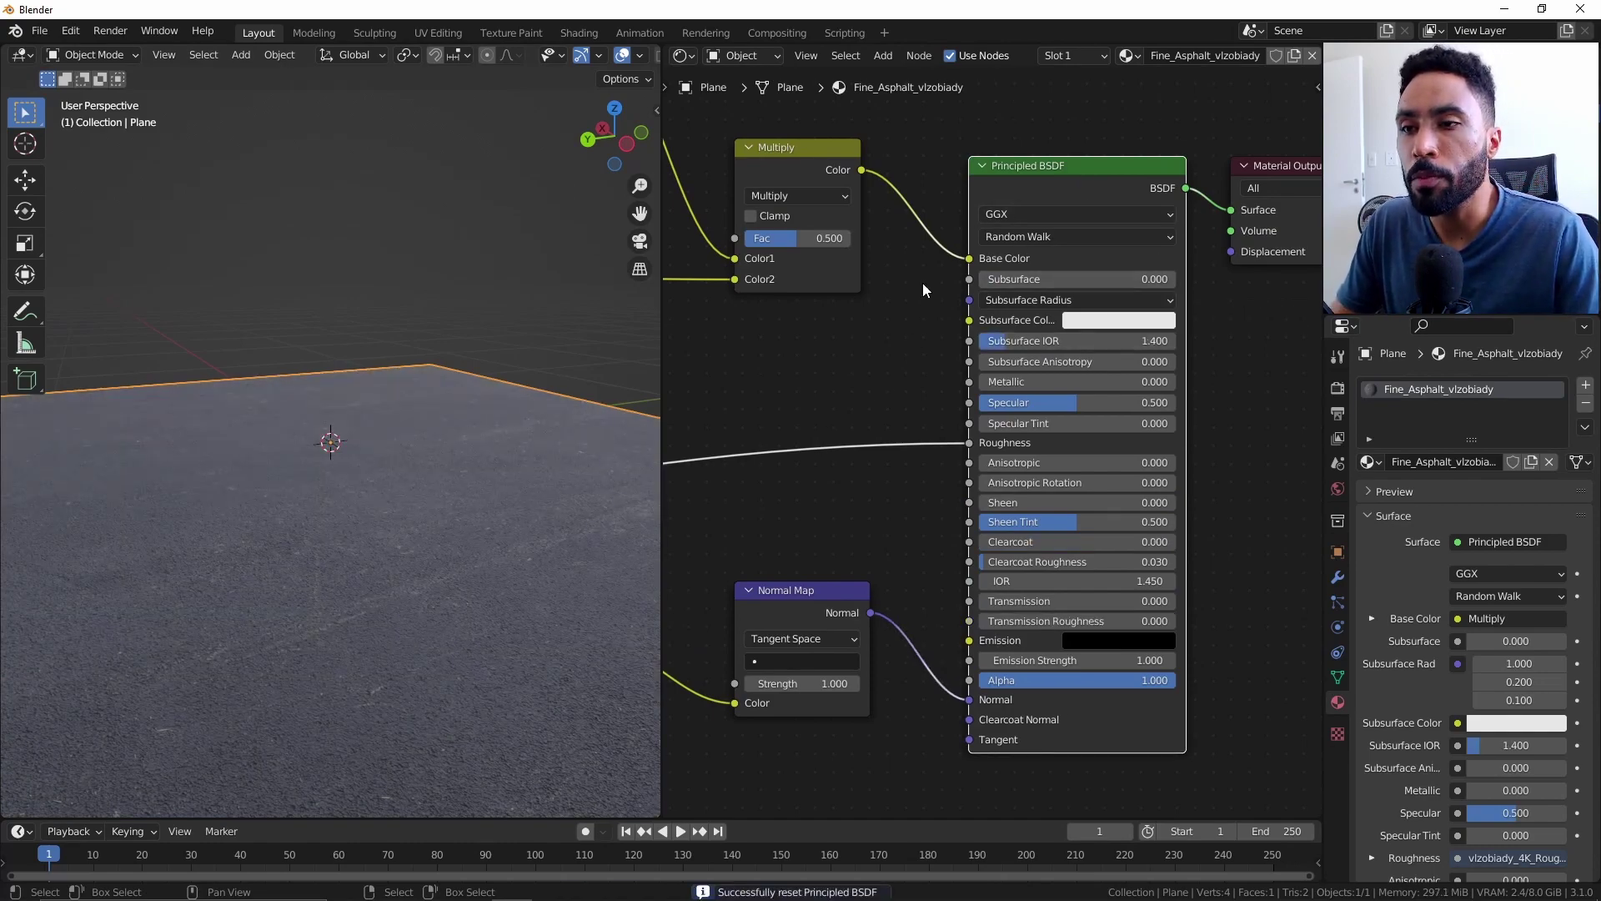
In top view, add an Array modifier to the plane and duplicate that modifier.
{"action": "key", "text": "KP_7"}
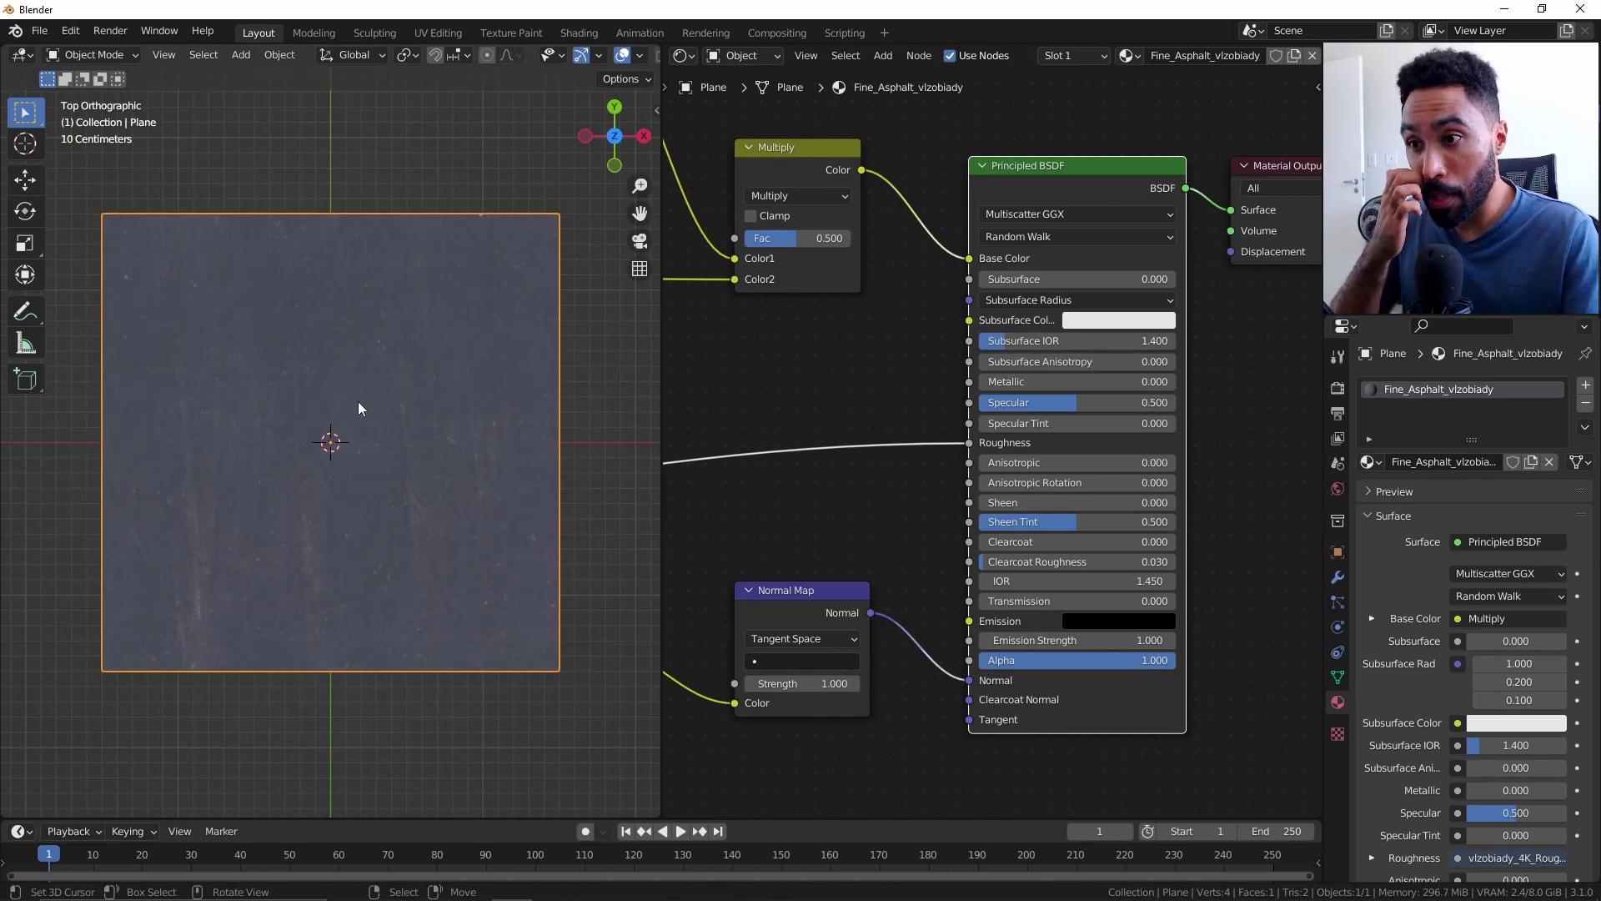
{"action": "scroll", "coordinate": [357, 402], "scroll_direction": "down", "scroll_amount": 5}
{"action": "scroll", "coordinate": [359, 408], "scroll_direction": "down", "scroll_amount": 1}
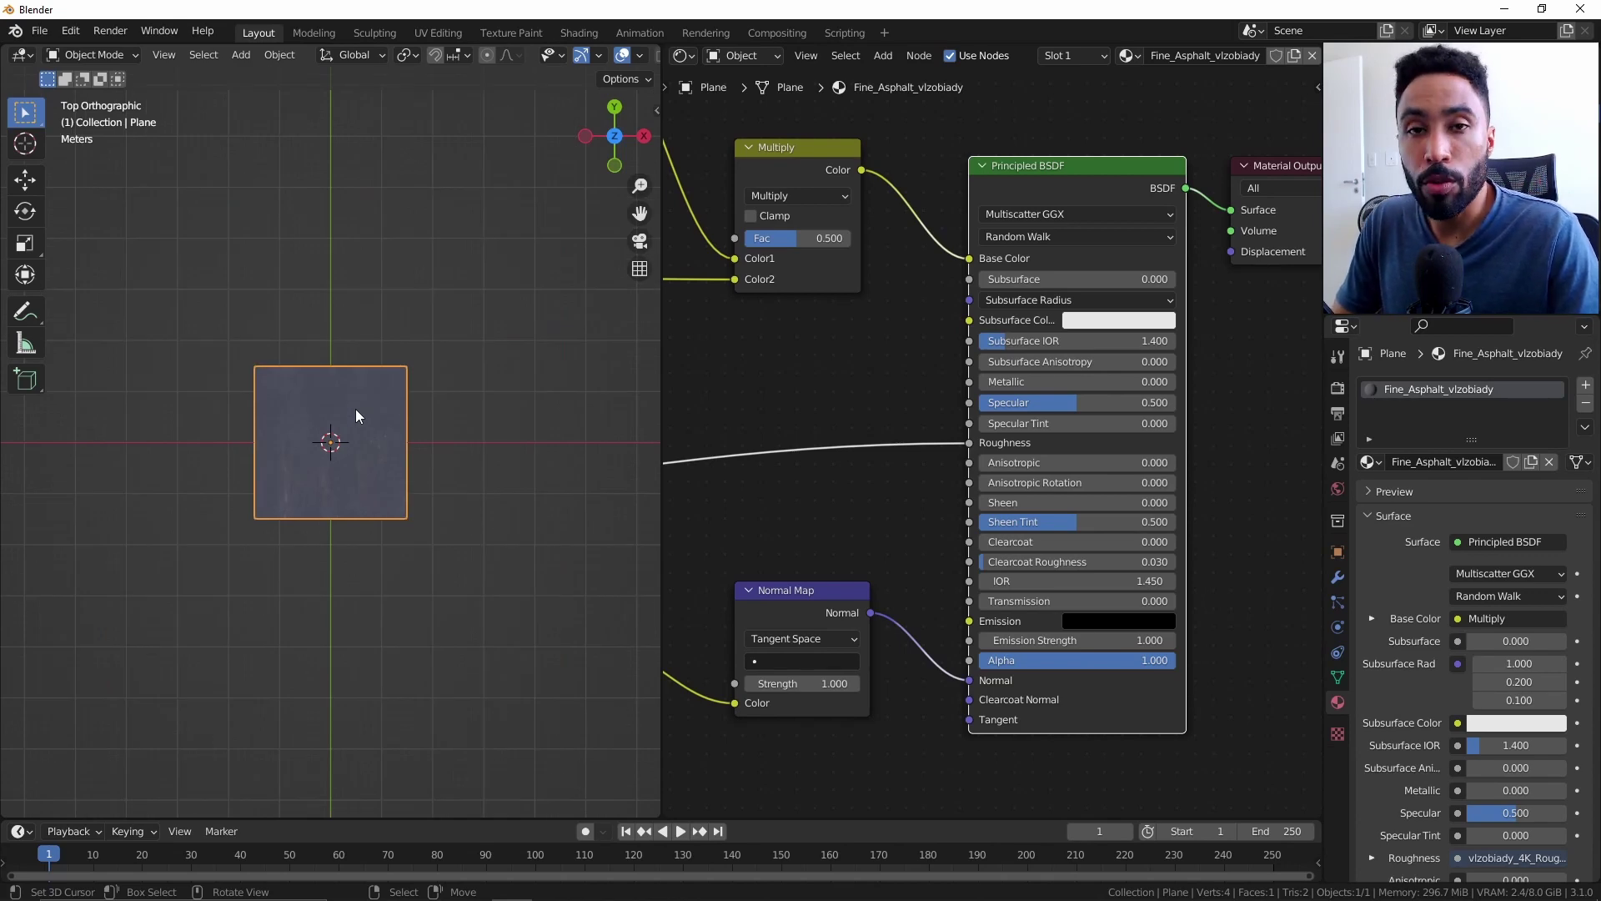
{"action": "left_click", "coordinate": [1337, 577]}
{"action": "left_click", "coordinate": [1433, 387]}
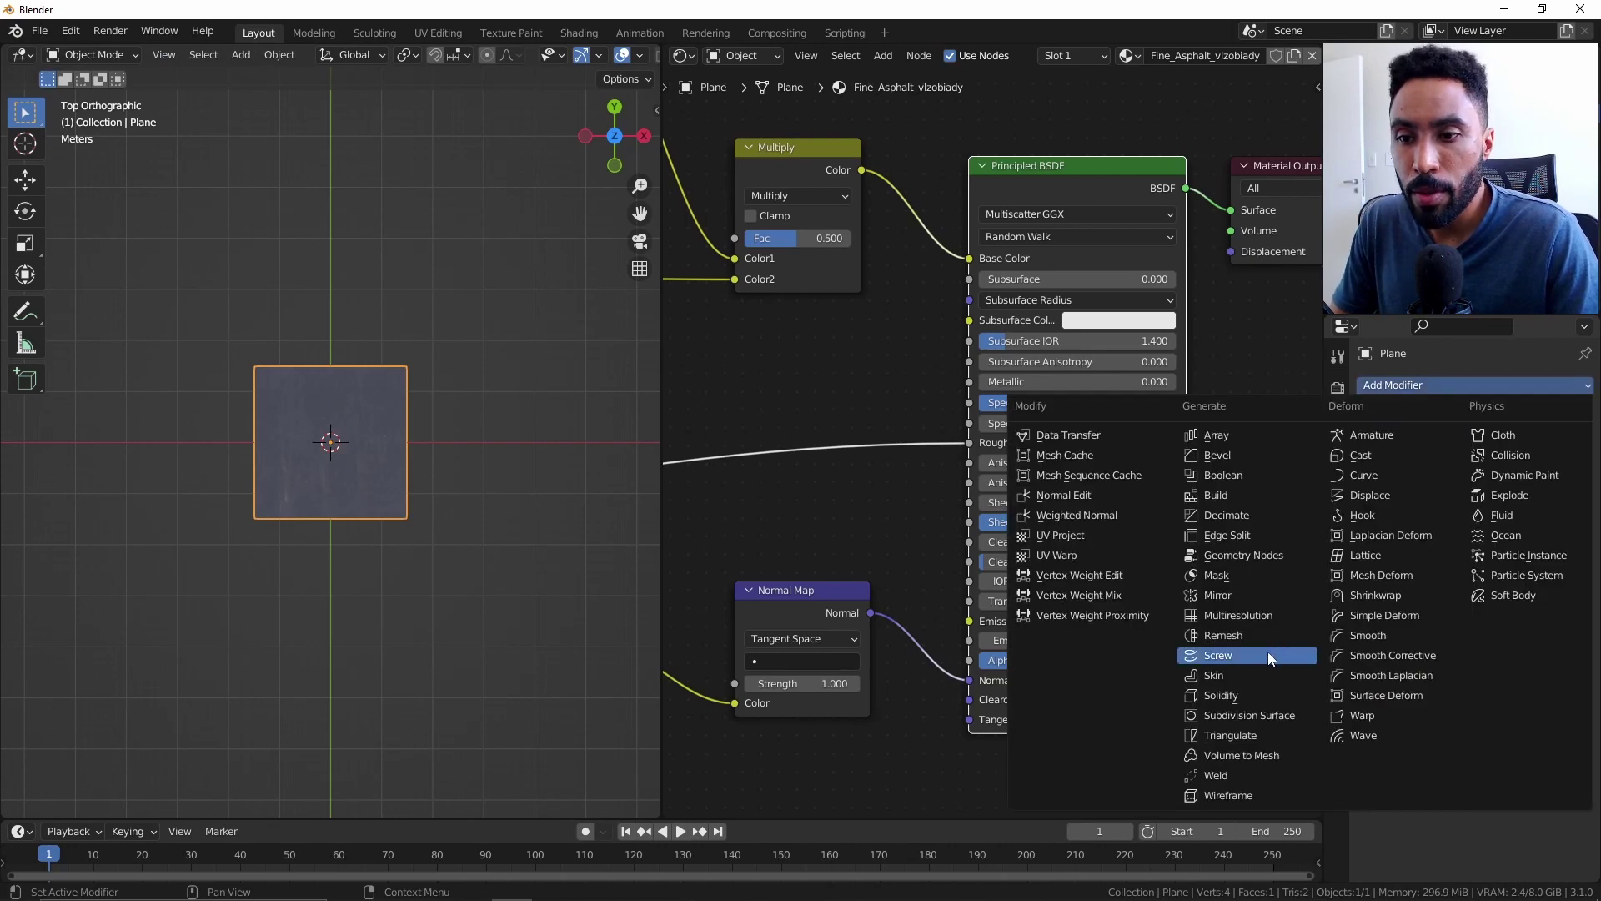
{"action": "left_click", "coordinate": [1215, 435]}
{"action": "left_click", "coordinate": [1541, 456]}
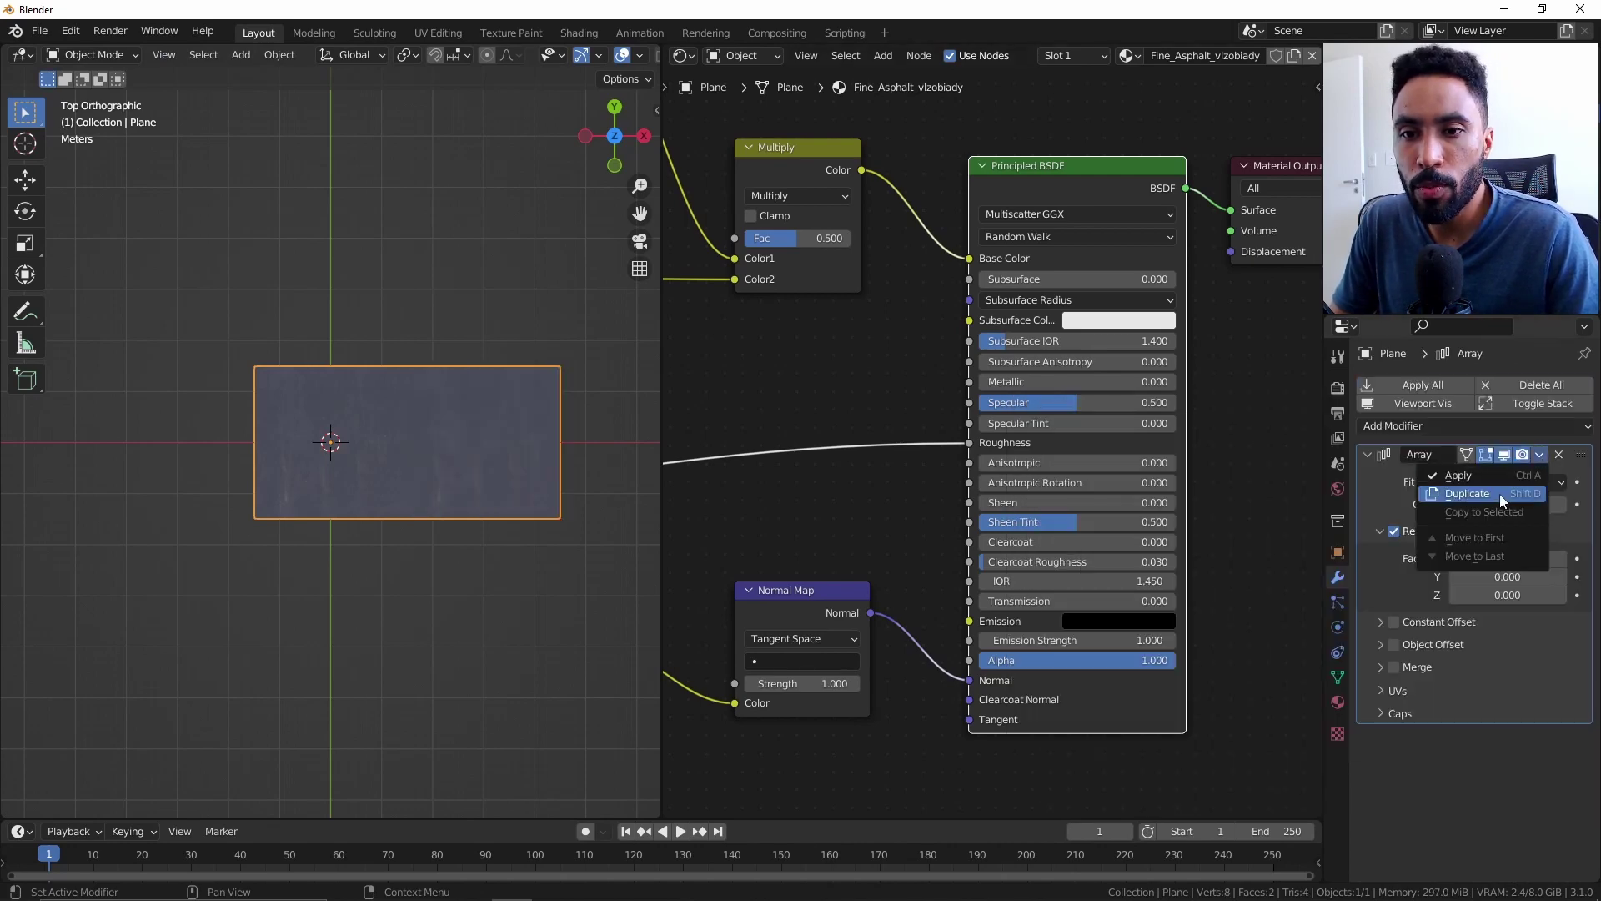
{"action": "left_click", "coordinate": [1499, 493]}
Set the second Array modifier's relative offset to X 0 and Y 1, with a count of 4.
{"action": "left_click", "coordinate": [1368, 453]}
{"action": "key", "text": "ctrl+c"}
{"action": "key", "text": "BackSpace"}
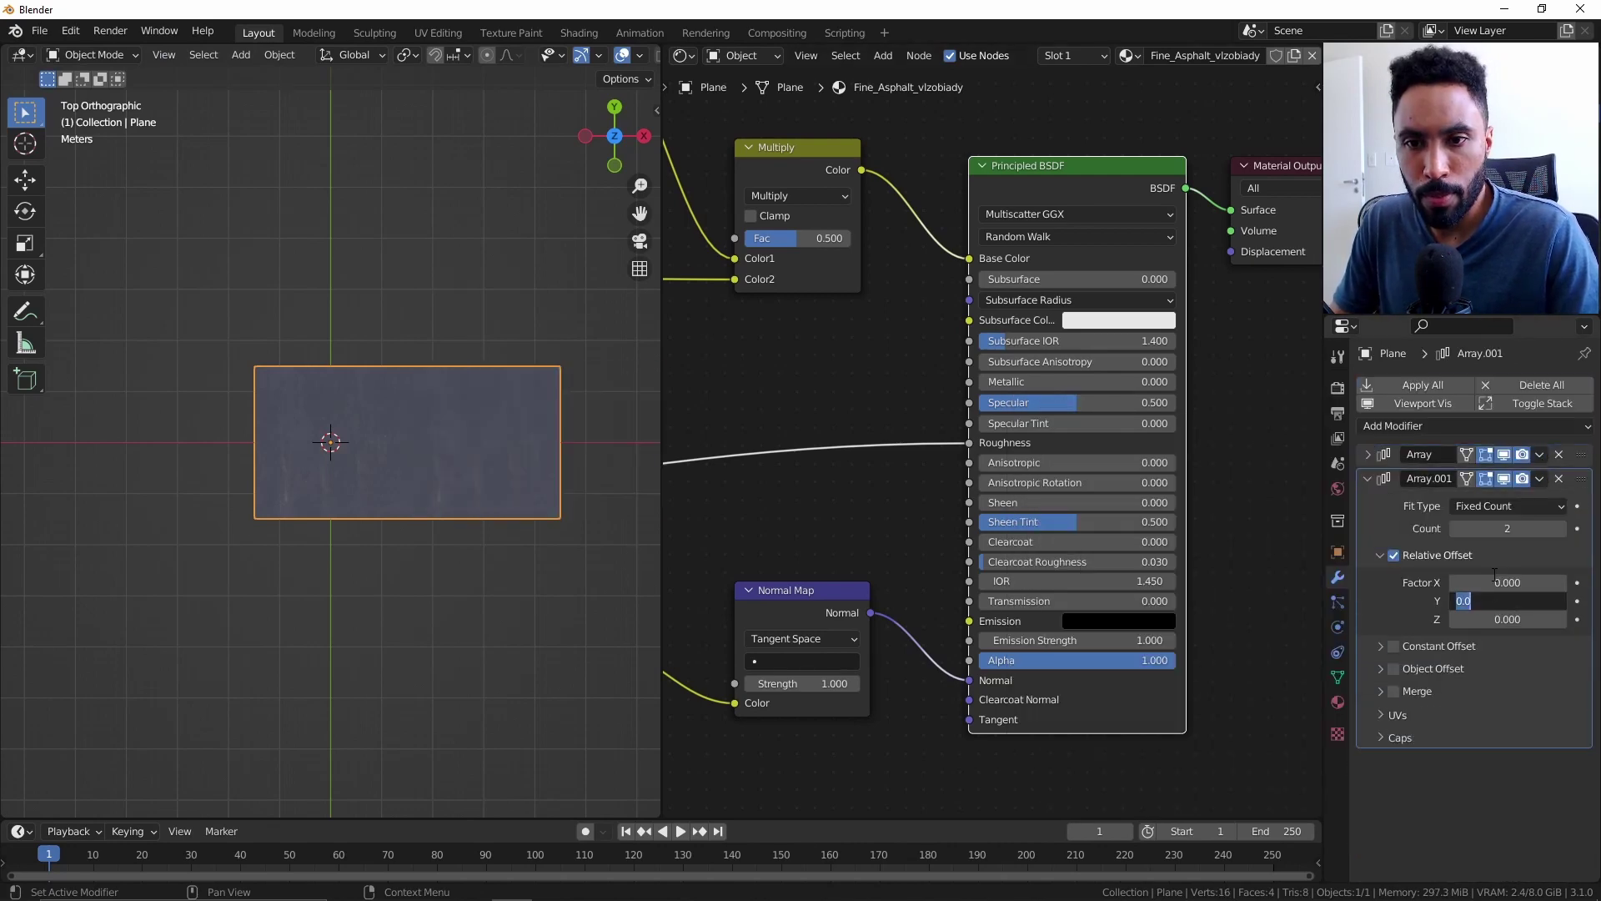
{"action": "key", "text": "ctrl+v"}
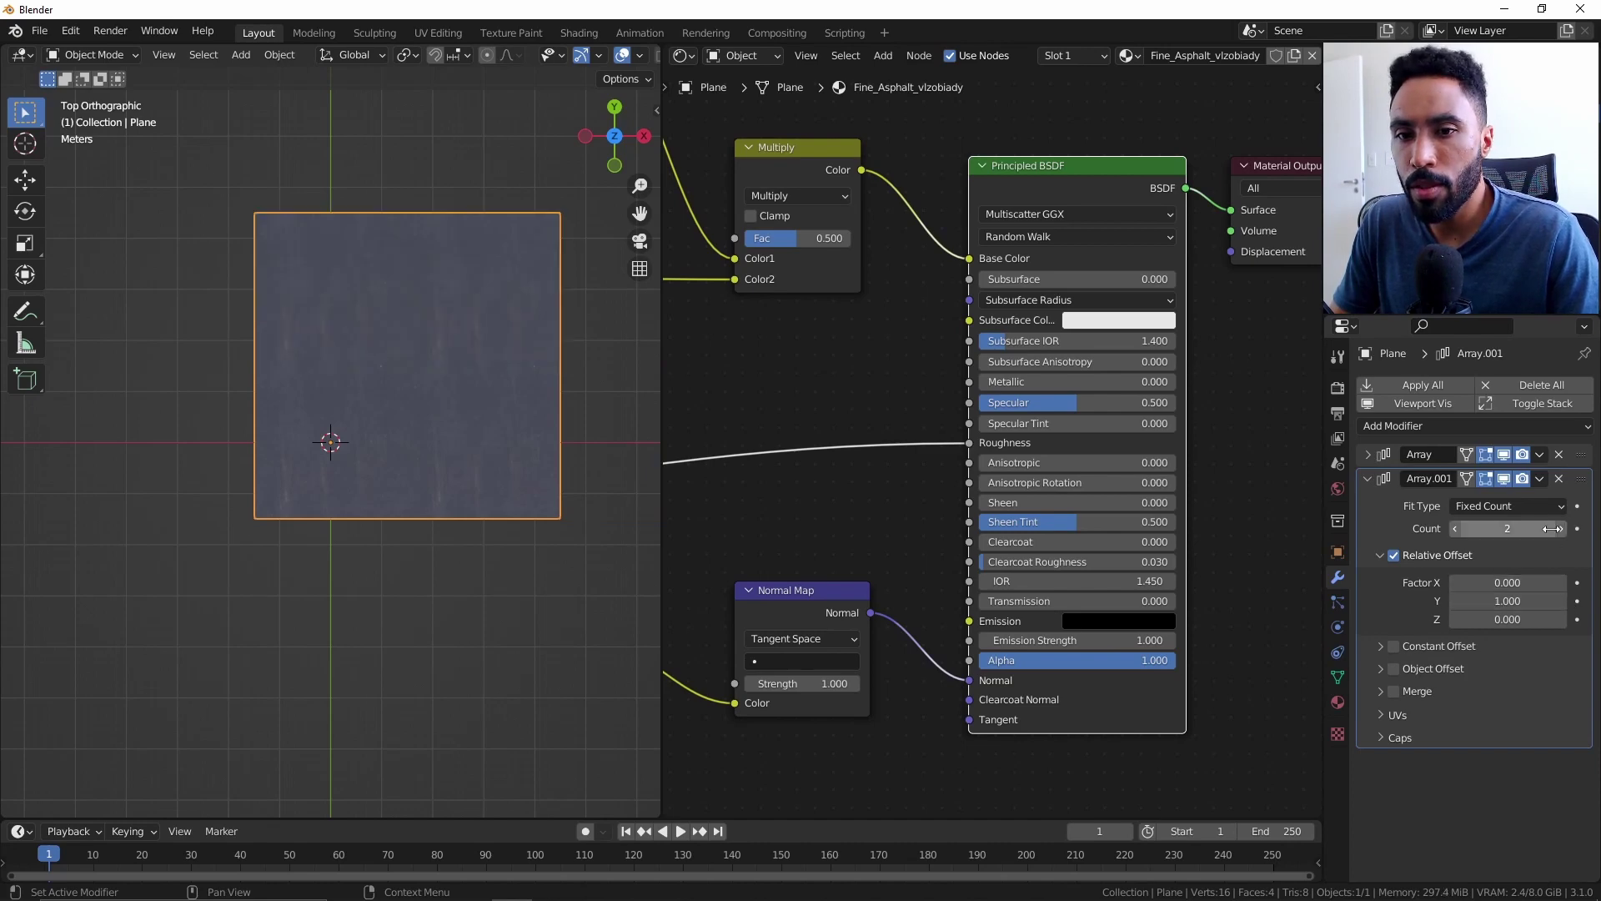
{"action": "left_click", "coordinate": [1507, 527]}
{"action": "type", "text": "4"}
{"action": "key", "text": "Return"}
{"action": "middle_click_drag", "start_coordinate": [411, 447], "coordinate": [329, 501]}
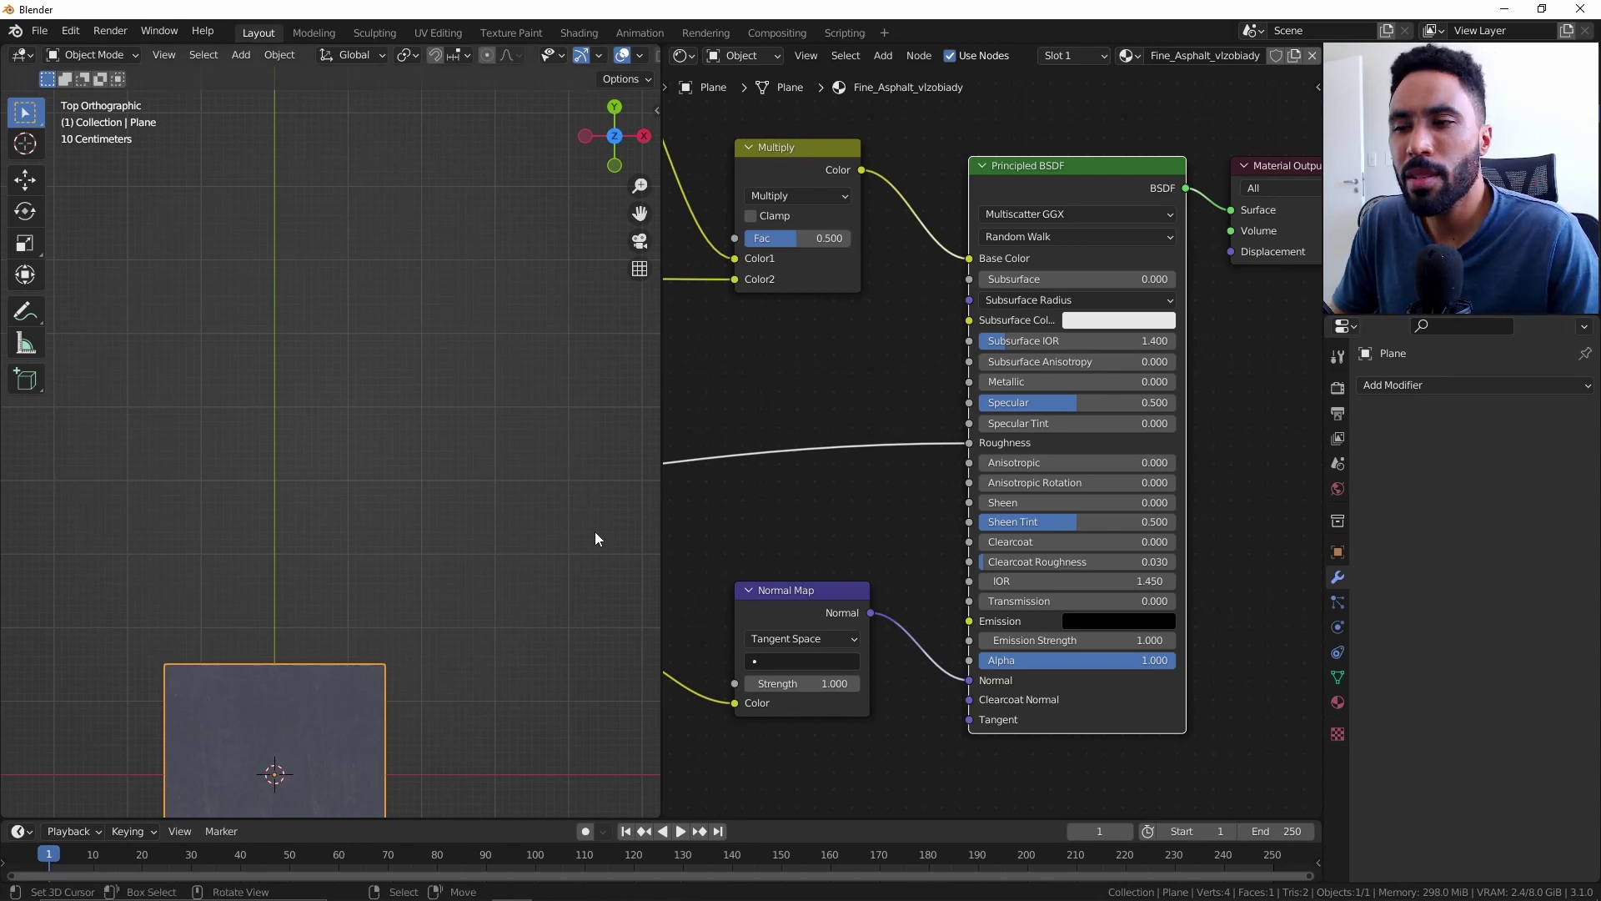
Enter Edit Mode on the plane and open the viewport's editing options.
{"action": "middle_click_drag", "start_coordinate": [412, 628], "coordinate": [432, 415], "text": "shift"}
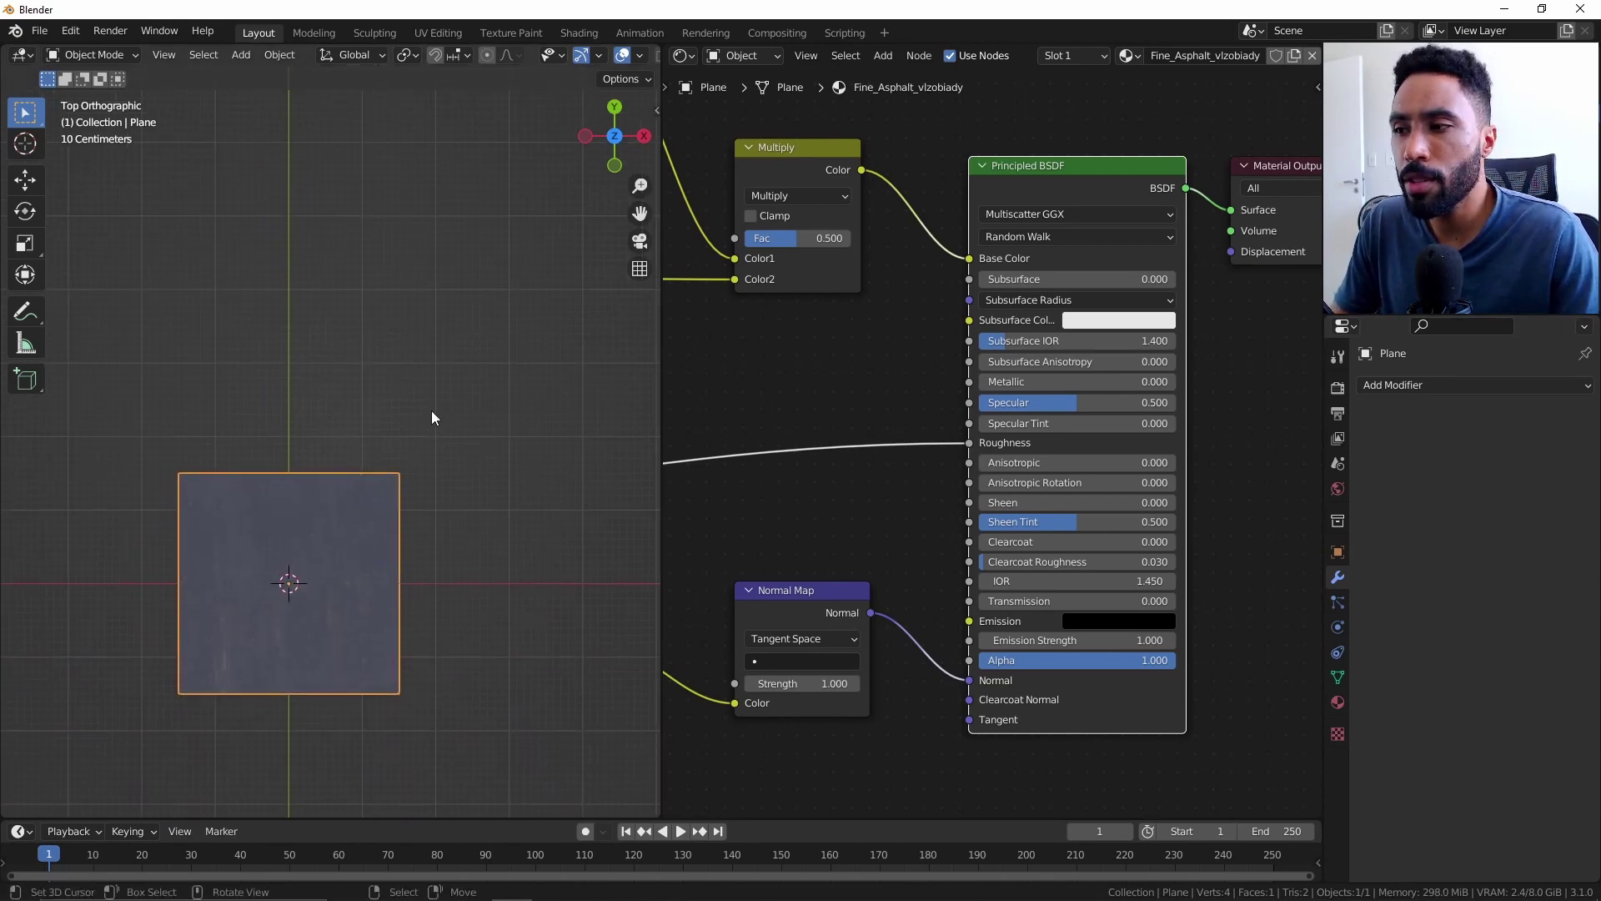
{"action": "key", "text": "Tab"}
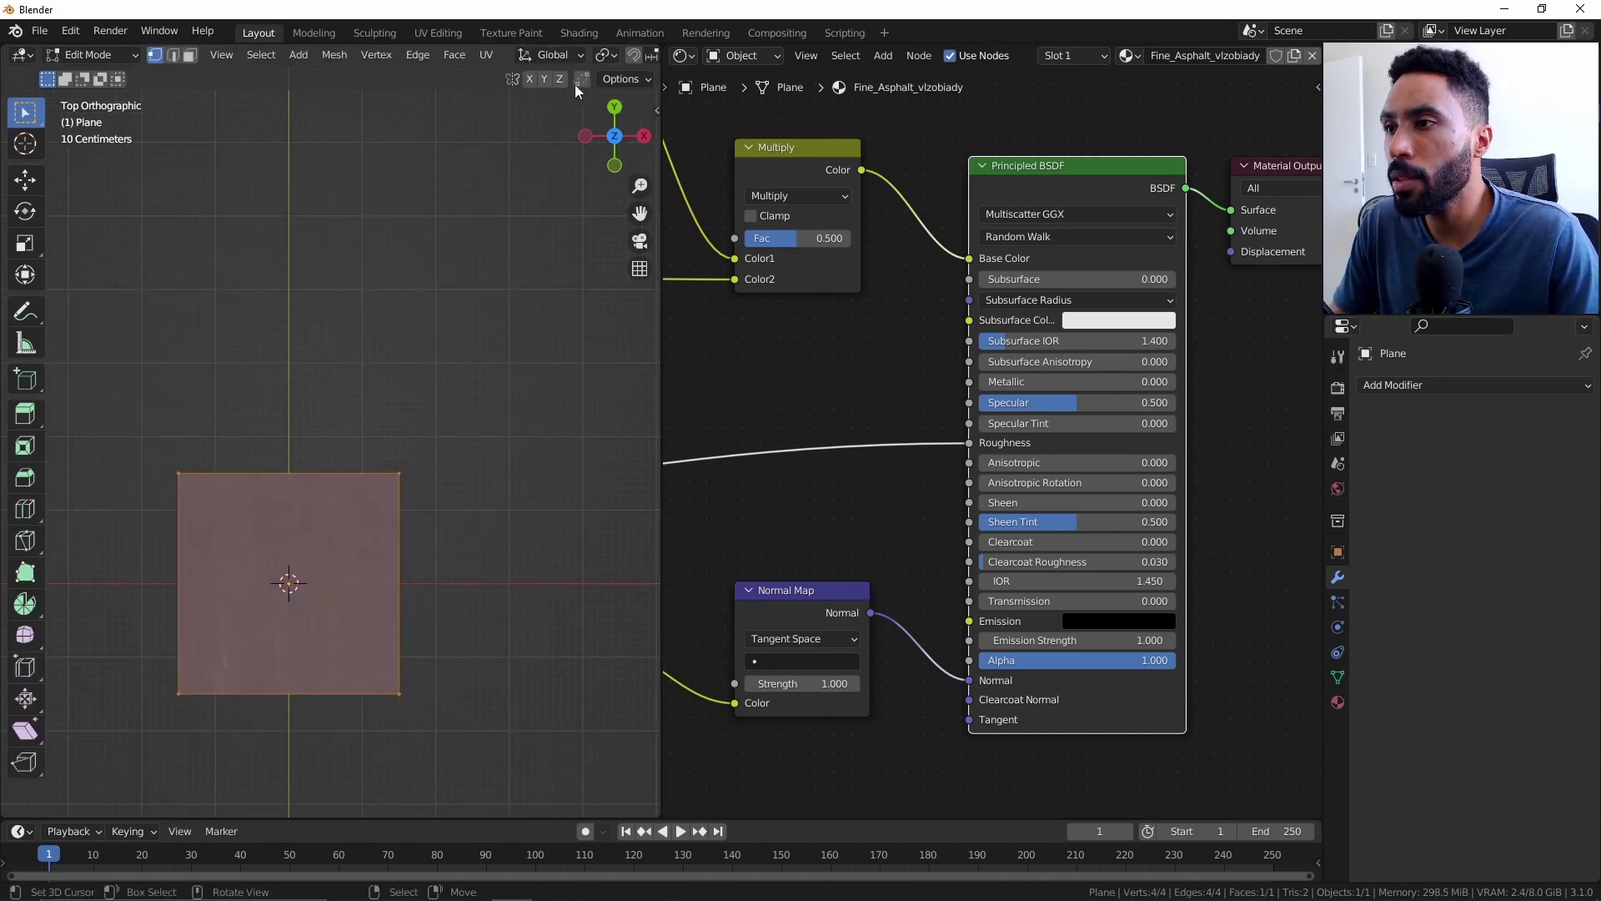
{"action": "left_click", "coordinate": [619, 79]}
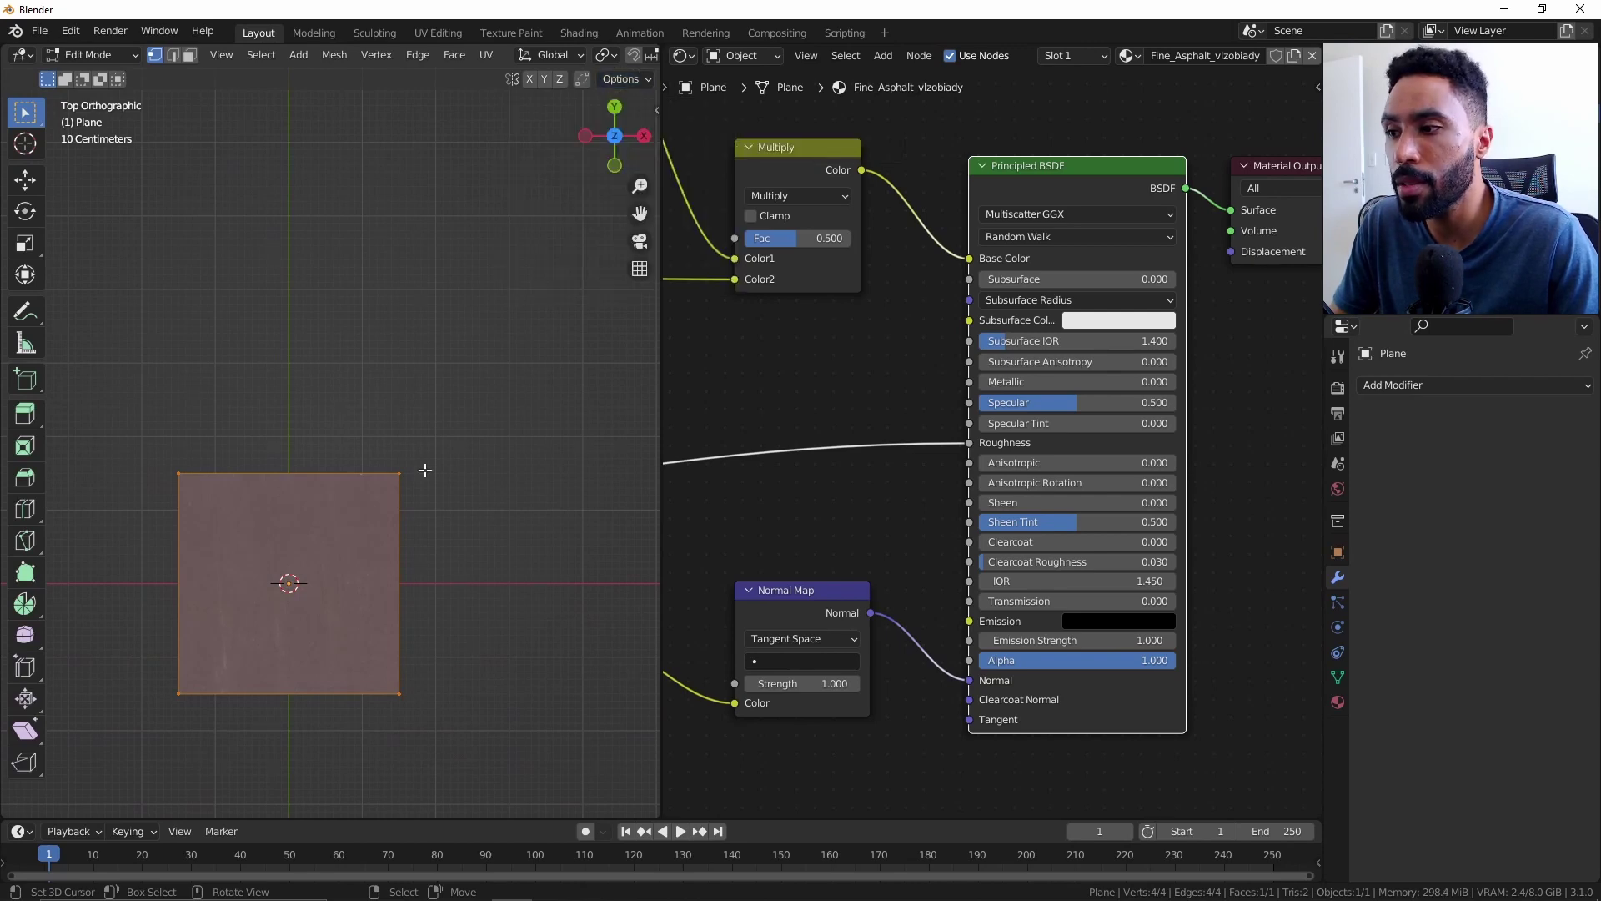
Move the plane's edge on the positive X side 4 m along X.
{"action": "left_click_drag", "start_coordinate": [378, 408], "coordinate": [511, 796]}
{"action": "scroll", "coordinate": [457, 602], "scroll_direction": "down", "scroll_amount": 3}
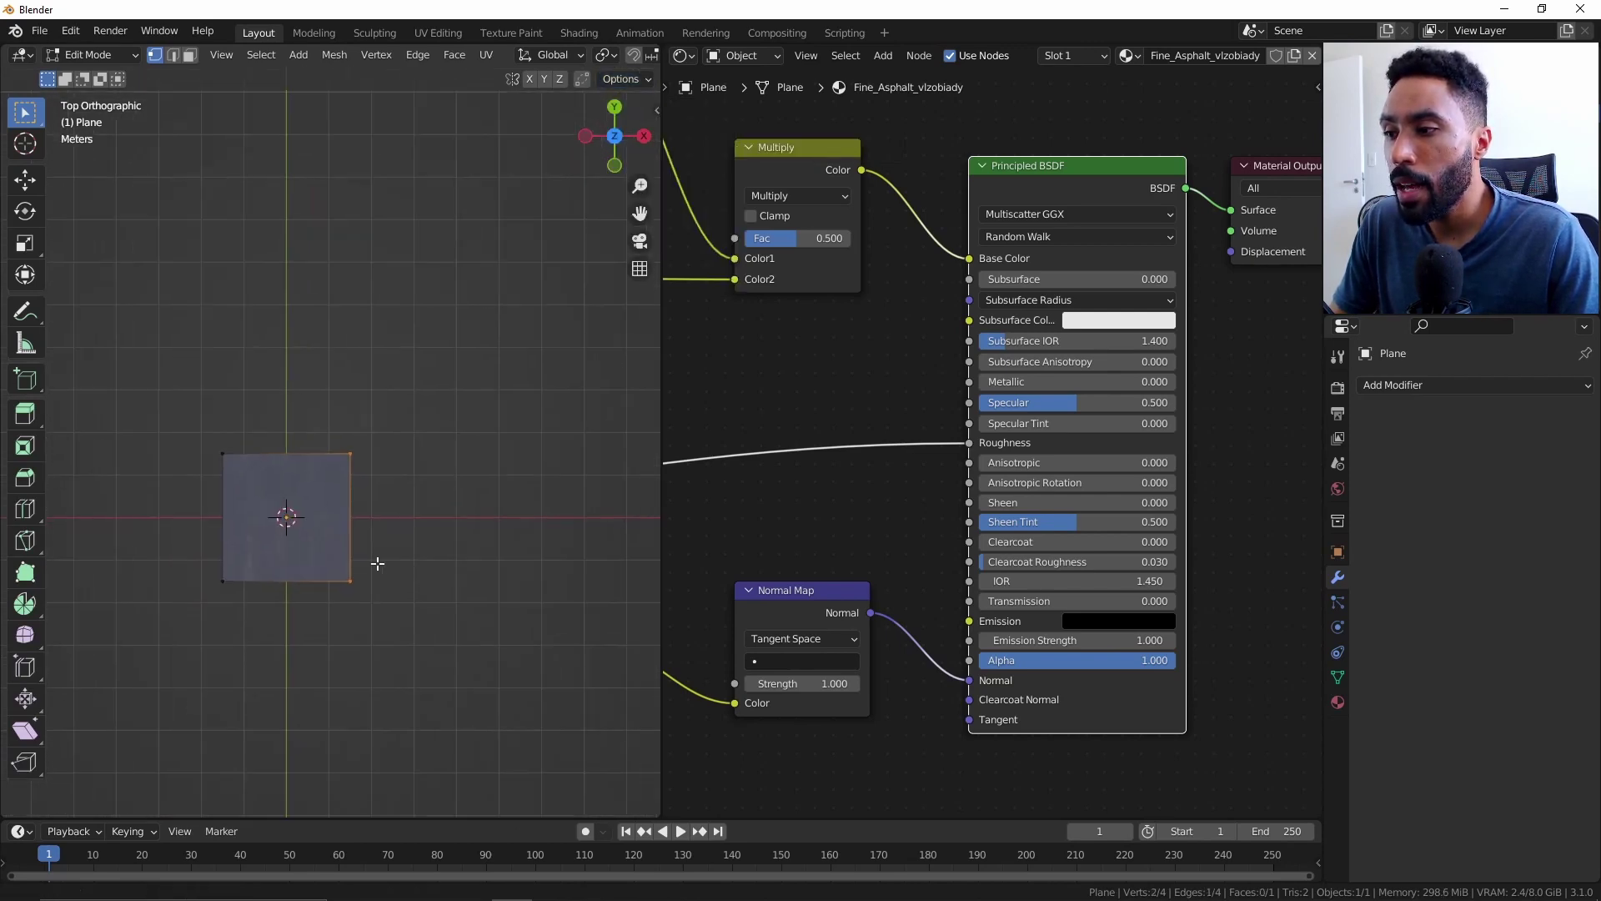
{"action": "middle_click_drag", "start_coordinate": [375, 561], "coordinate": [358, 537], "text": "shift"}
{"action": "key", "text": "g"}
{"action": "key", "text": "x"}
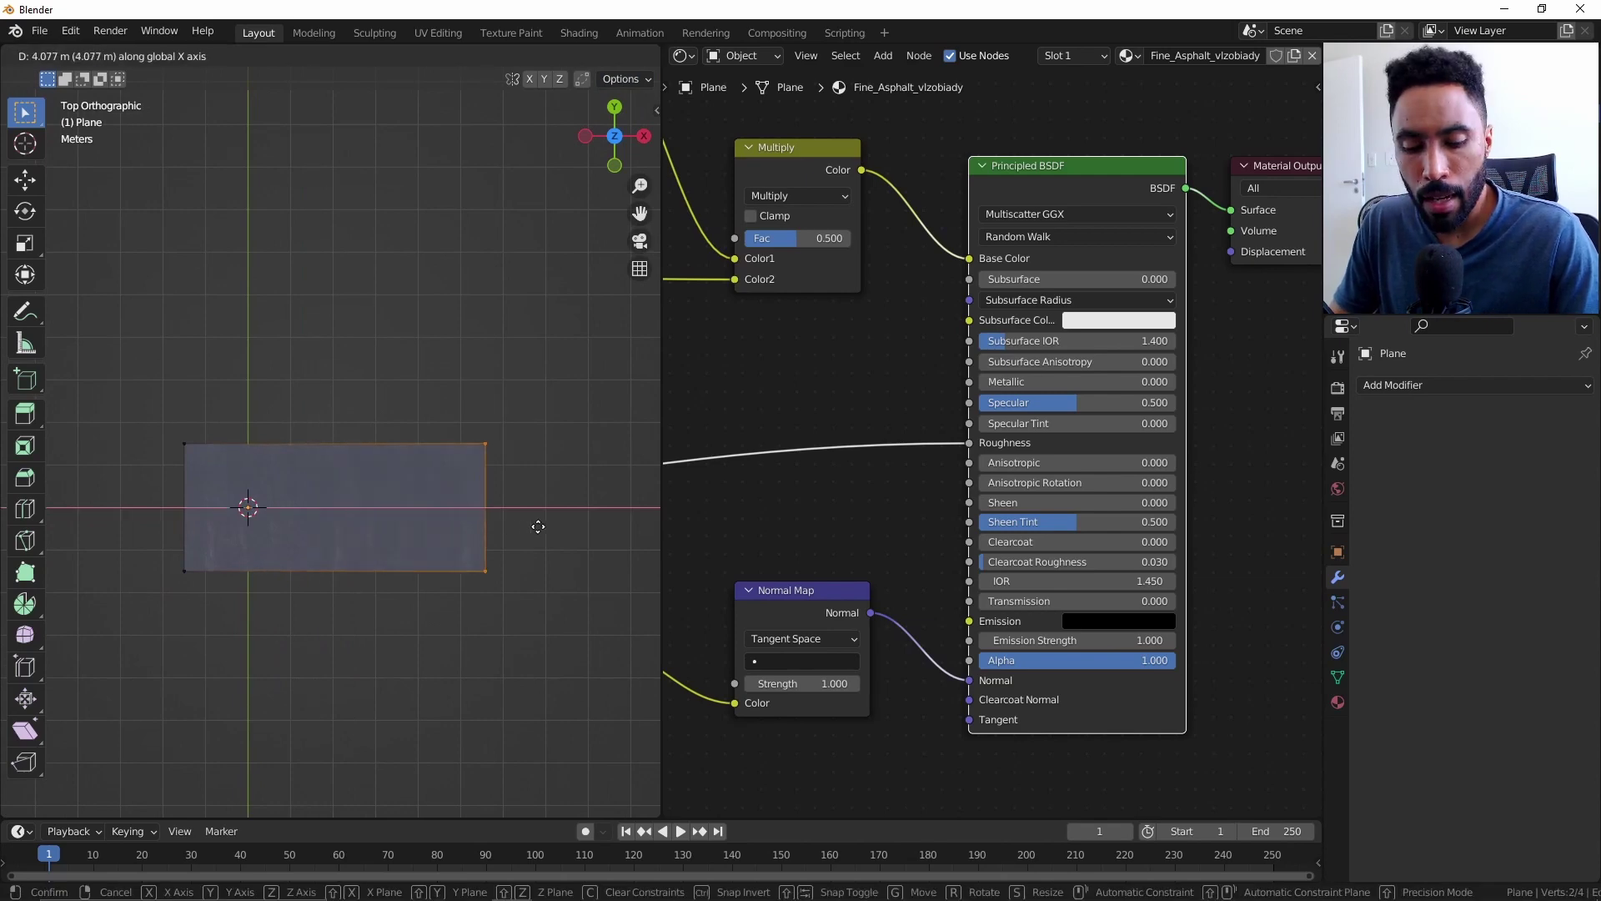
{"action": "type", "text": "4"}
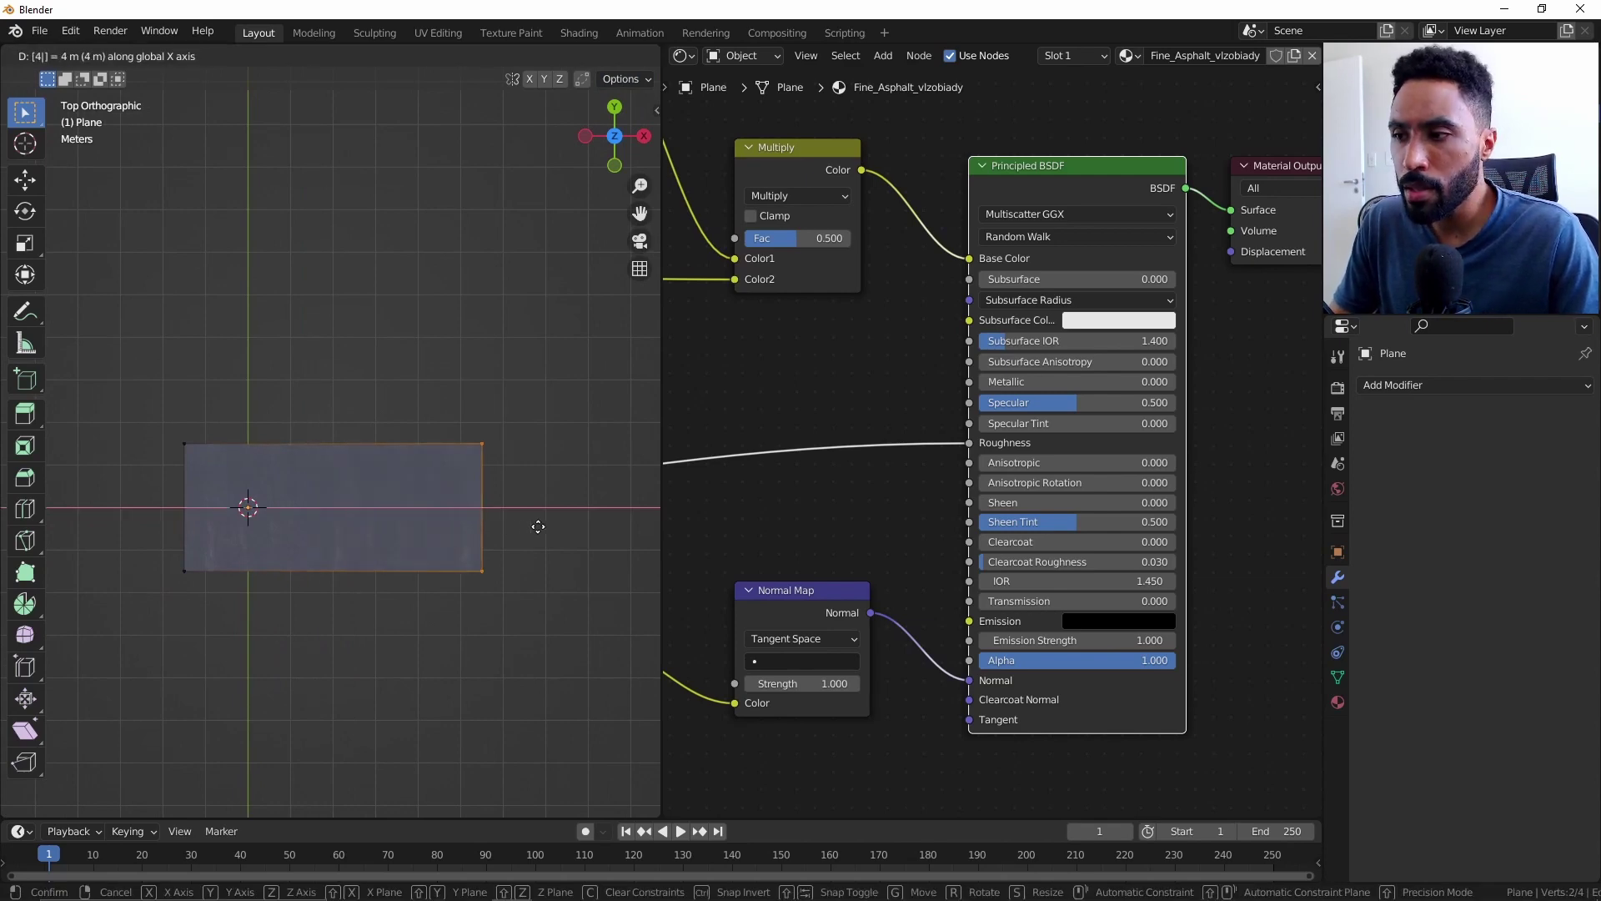
{"action": "key", "text": "Return"}
Extend the plane's positive Y edge along Y until it is about three times as long as wide, and widen the viewport in Object Mode.
{"action": "scroll", "coordinate": [536, 528], "scroll_direction": "down", "scroll_amount": 4}
{"action": "middle_click_drag", "start_coordinate": [332, 532], "coordinate": [350, 584], "text": "shift"}
{"action": "left_click_drag", "start_coordinate": [233, 542], "coordinate": [432, 575]}
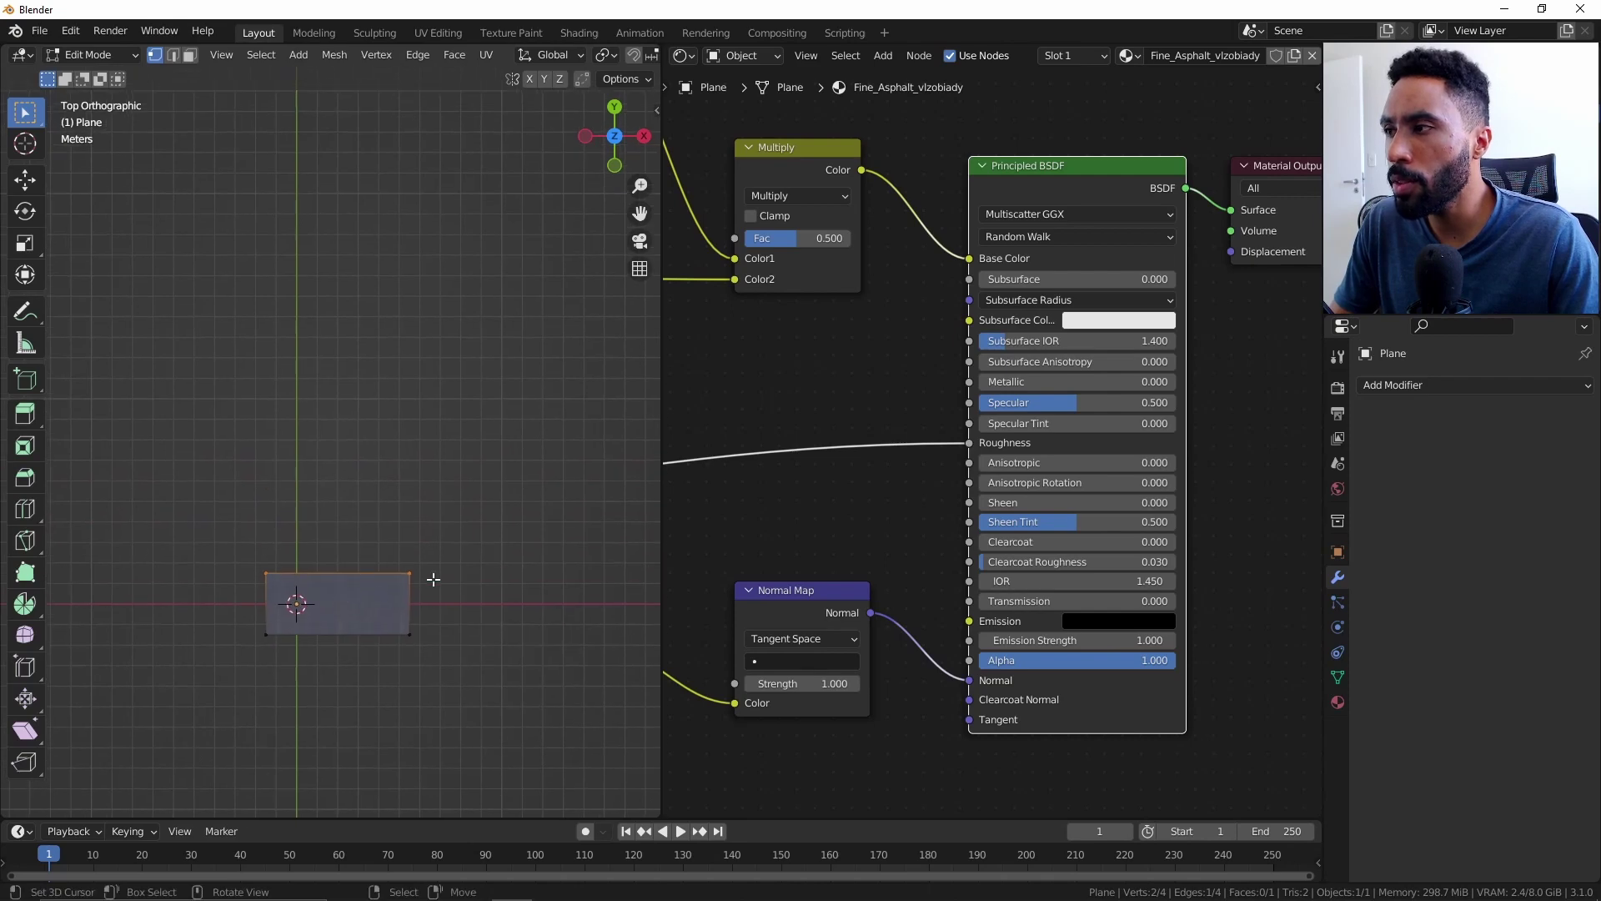
{"action": "type", "text": "gy12"}
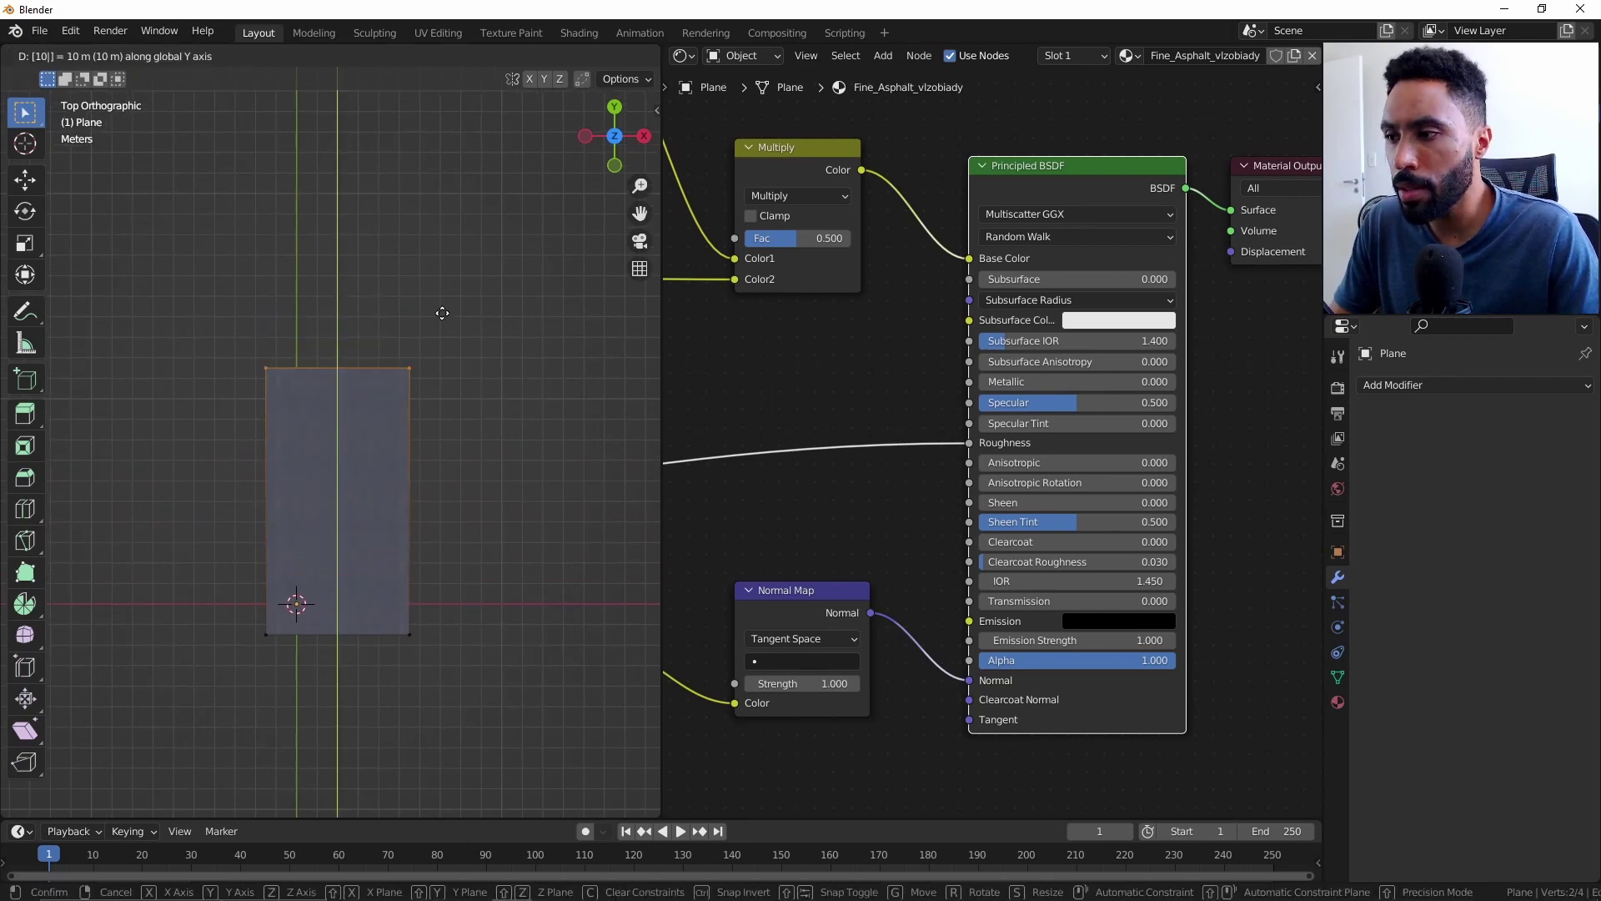
{"action": "key", "text": "Return"}
{"action": "scroll", "coordinate": [443, 312], "scroll_direction": "up", "scroll_amount": 3}
{"action": "key", "text": "Tab"}
{"action": "left_click_drag", "start_coordinate": [663, 500], "coordinate": [848, 500]}
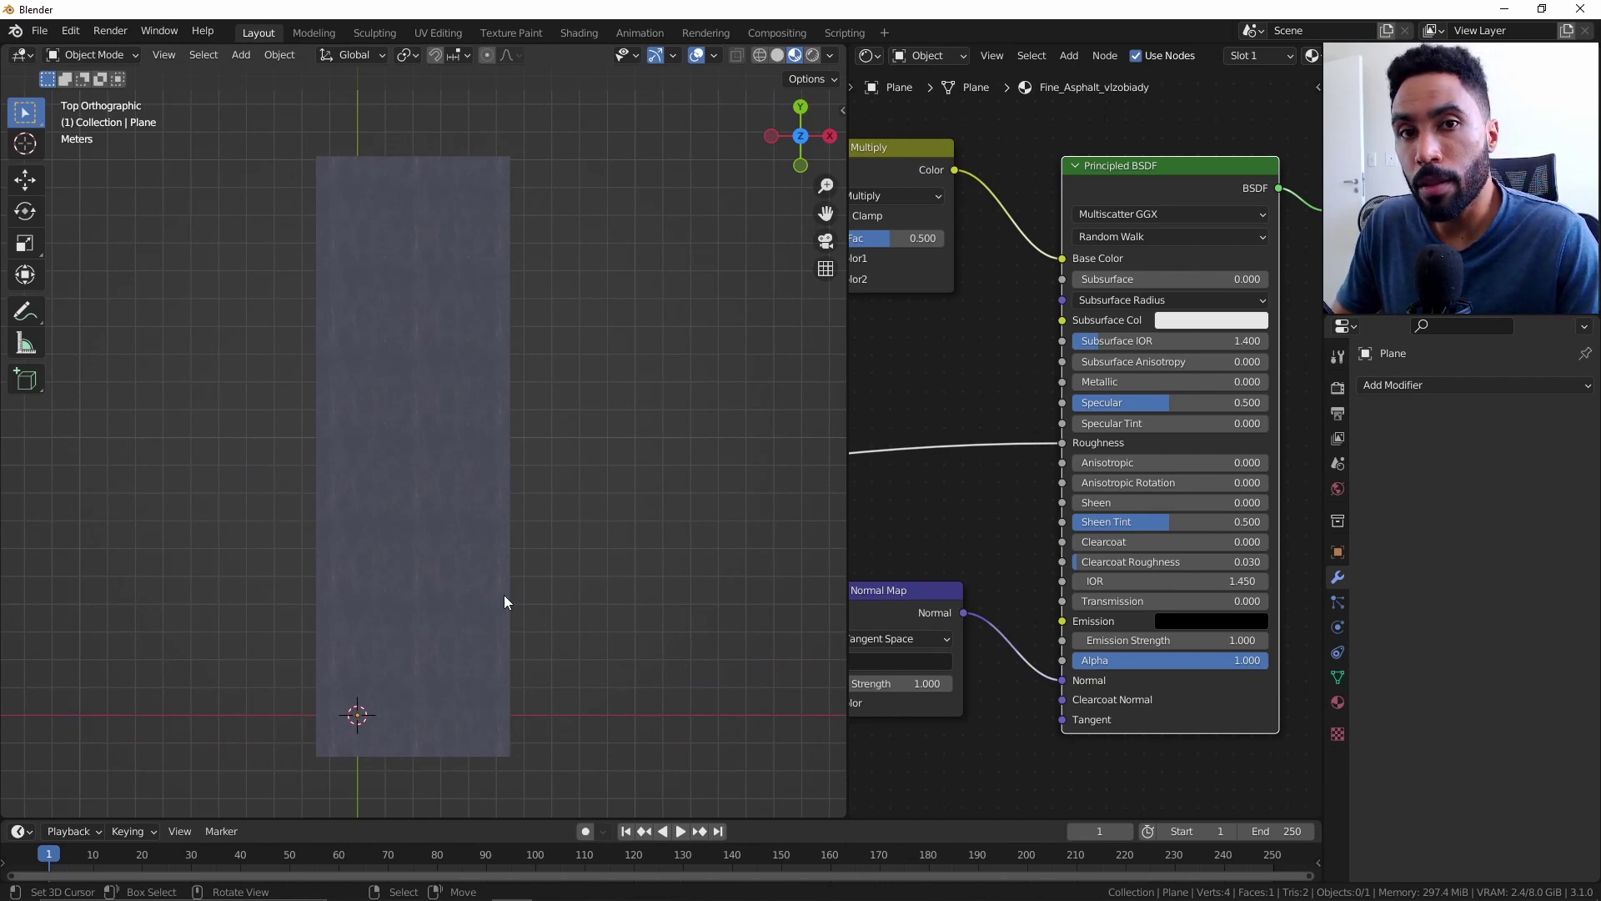
Switch to Quixel Bridge and export the Street Curbs asset from the local Megascans library at 4K resolution.
{"action": "key", "text": "alt+Tab"}
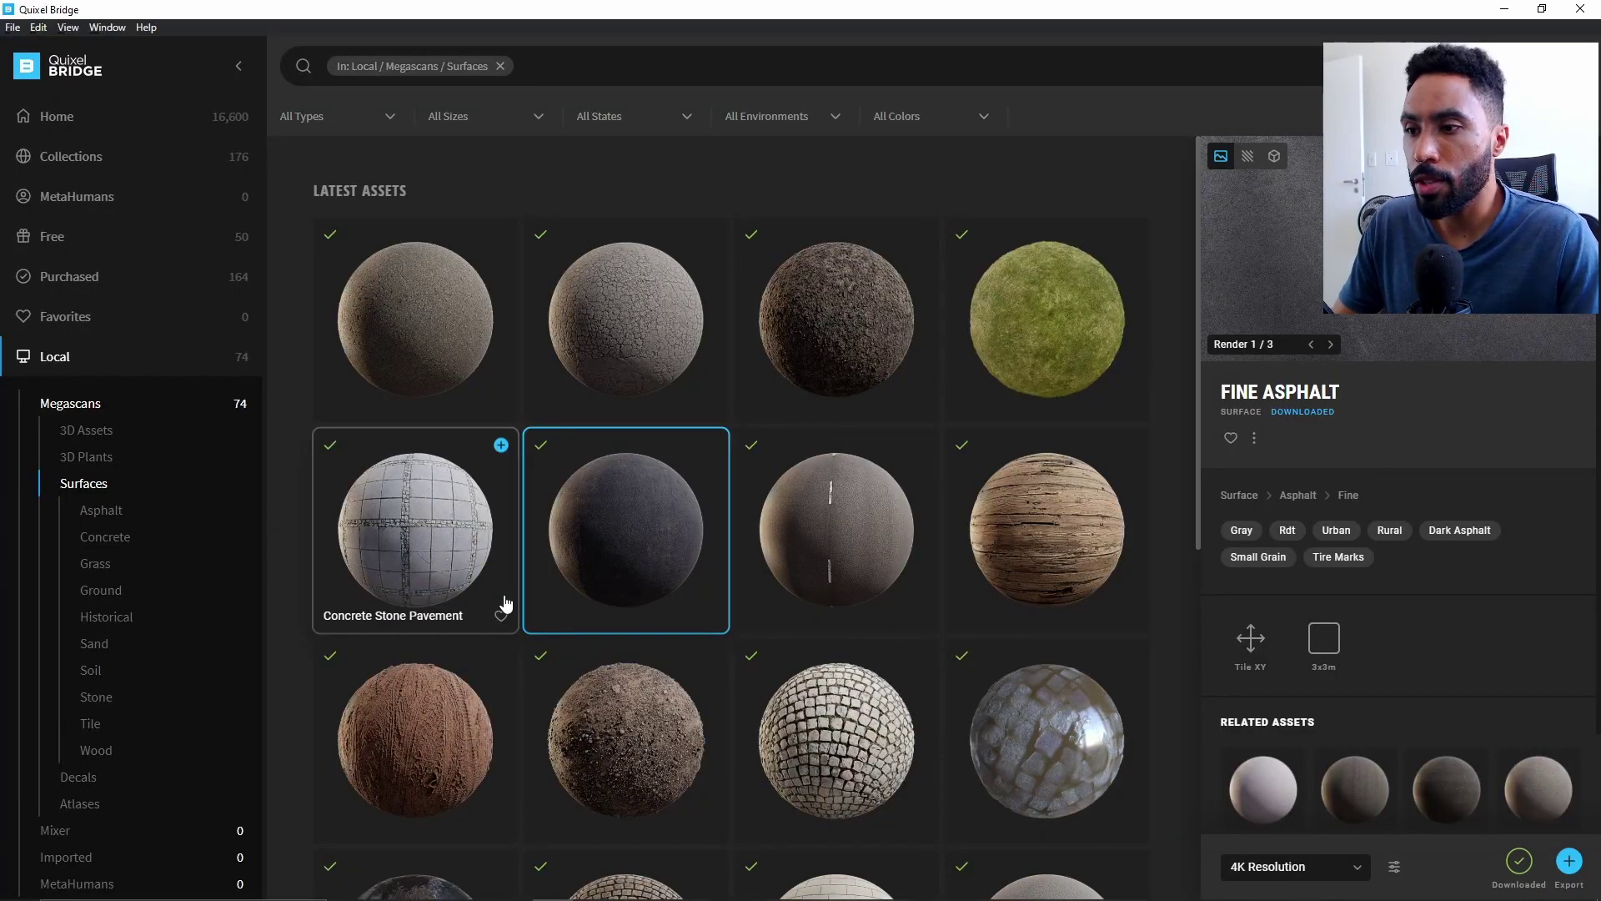
{"action": "left_click", "coordinate": [75, 404]}
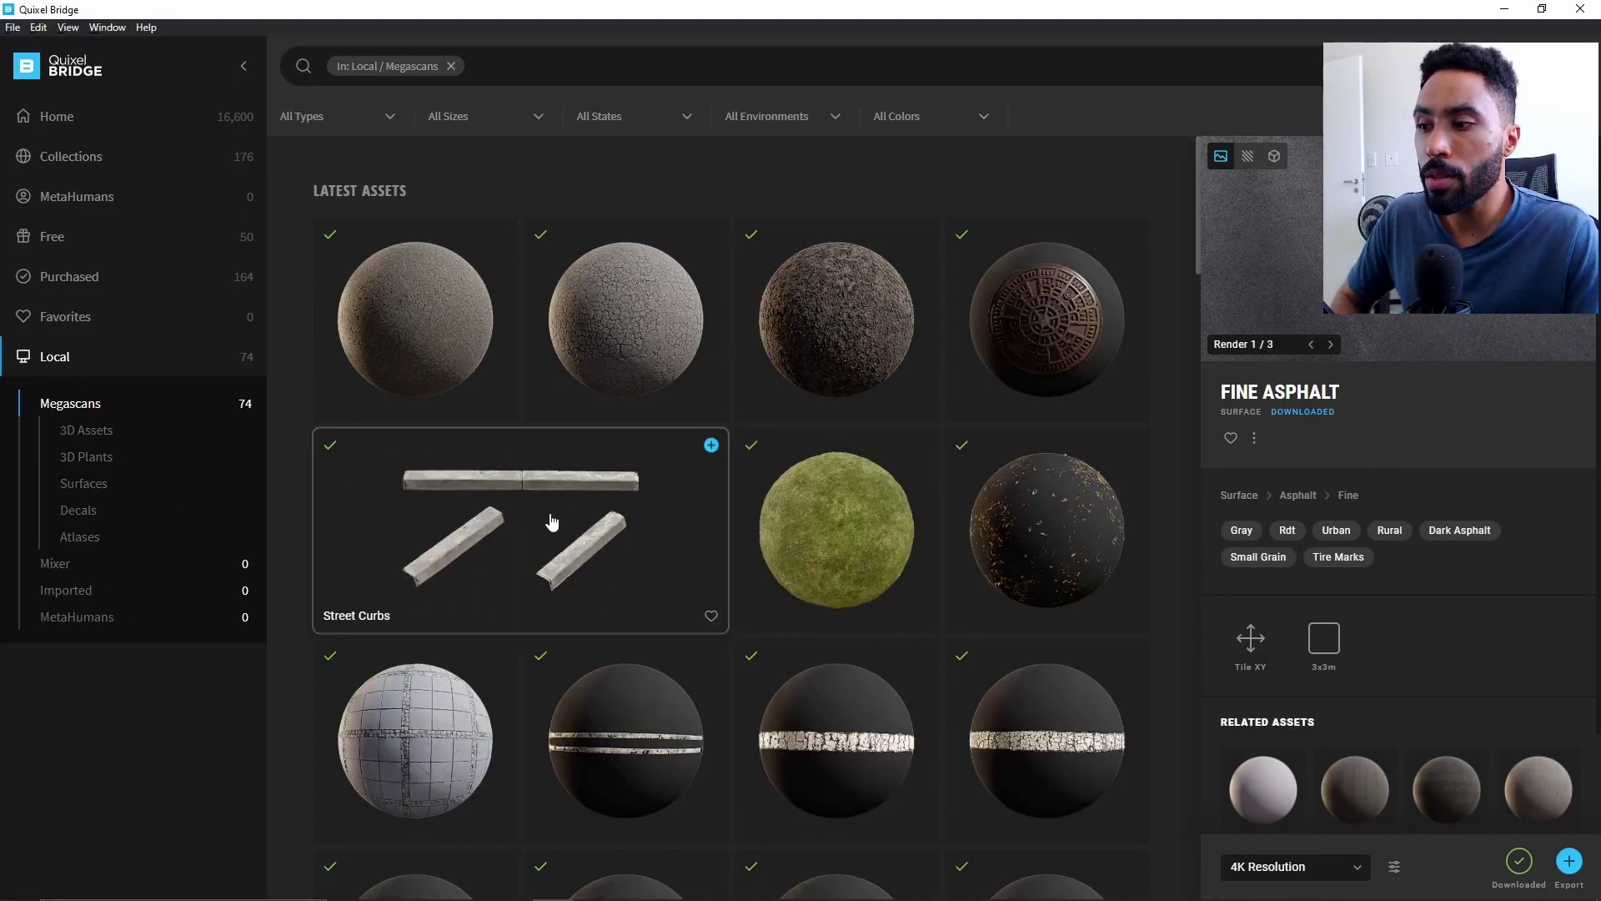
{"action": "left_click", "coordinate": [550, 522]}
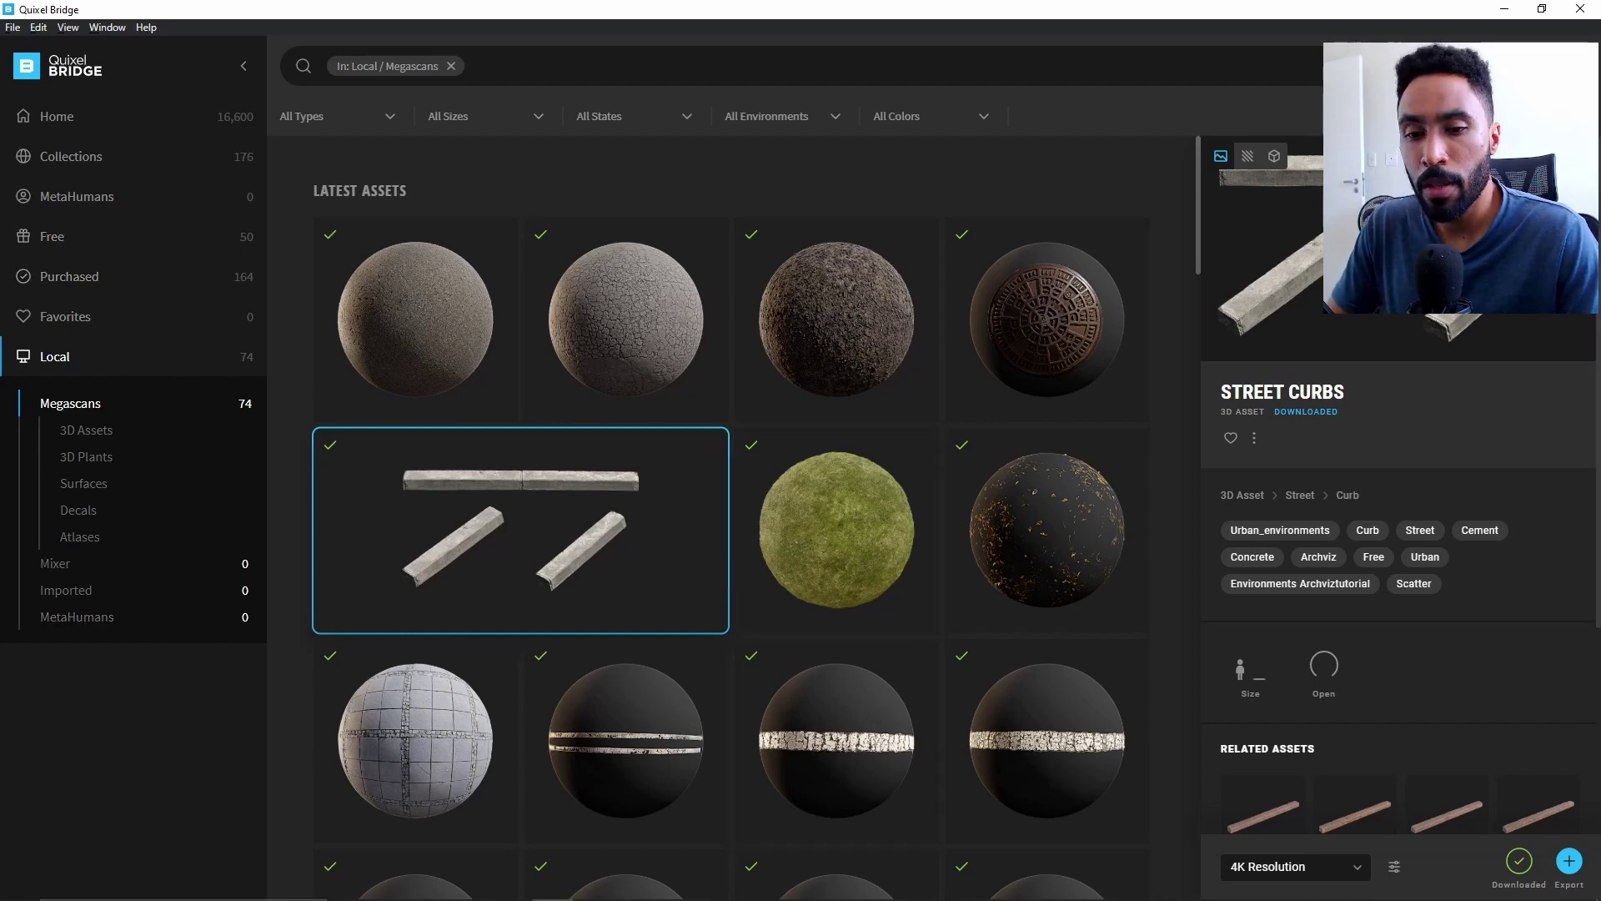
{"action": "left_click", "coordinate": [1571, 865]}
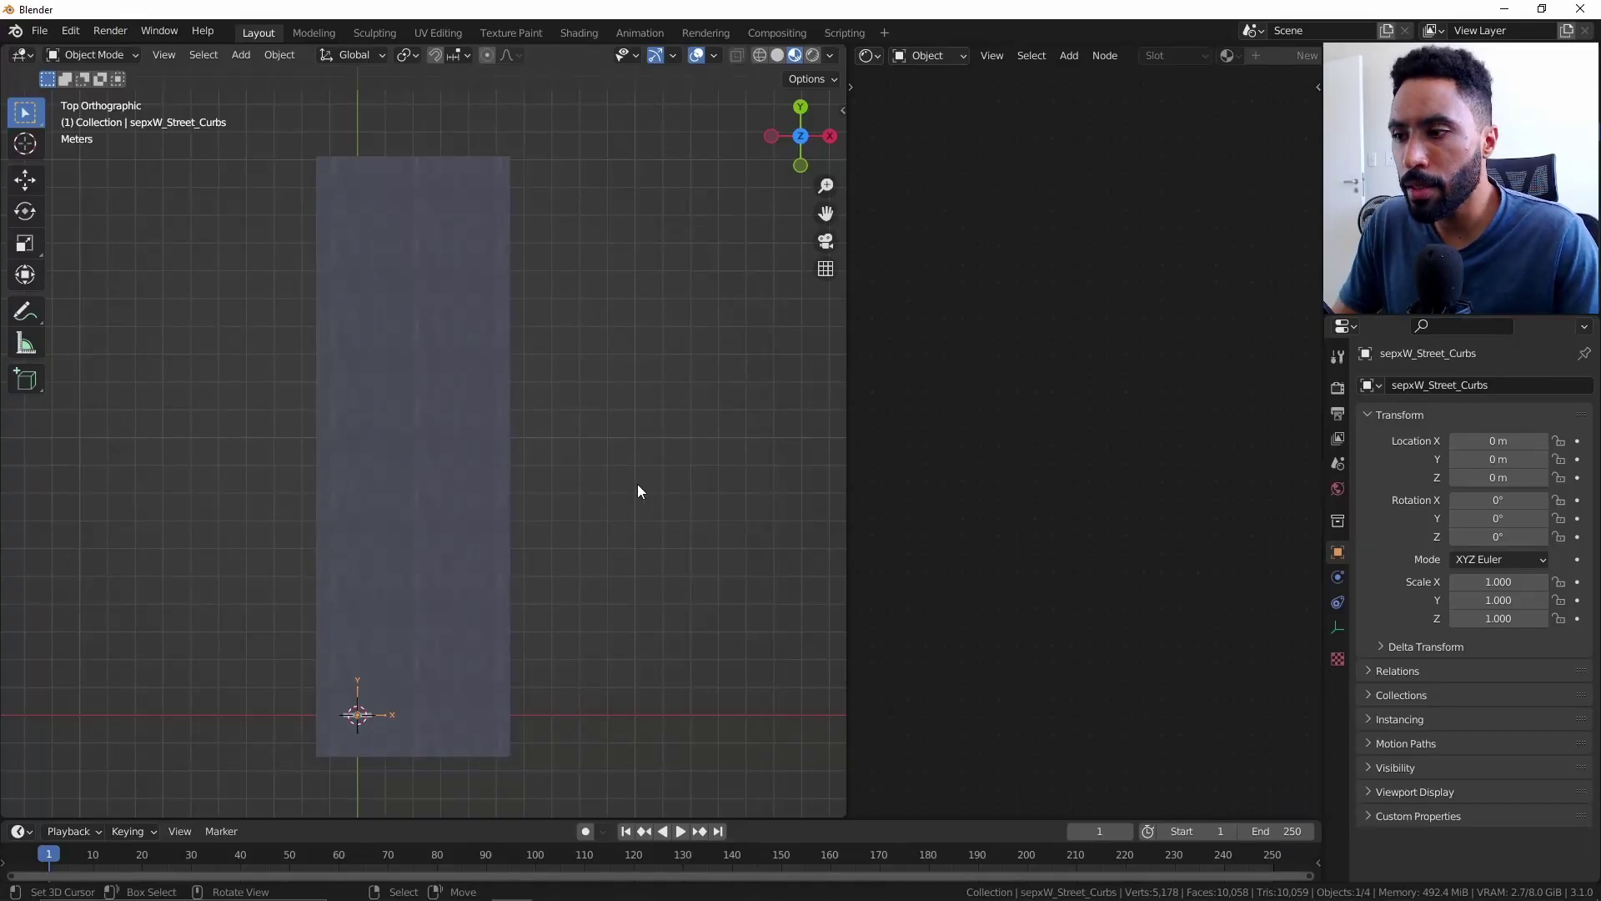
Move the imported street curbs and their parent empty about 2.8 m along negative X, clear of the road.
{"action": "key", "text": "KP_Decimal"}
{"action": "middle_click_drag", "start_coordinate": [638, 493], "coordinate": [468, 375]}
{"action": "key", "text": "a"}
{"action": "key", "text": "b"}
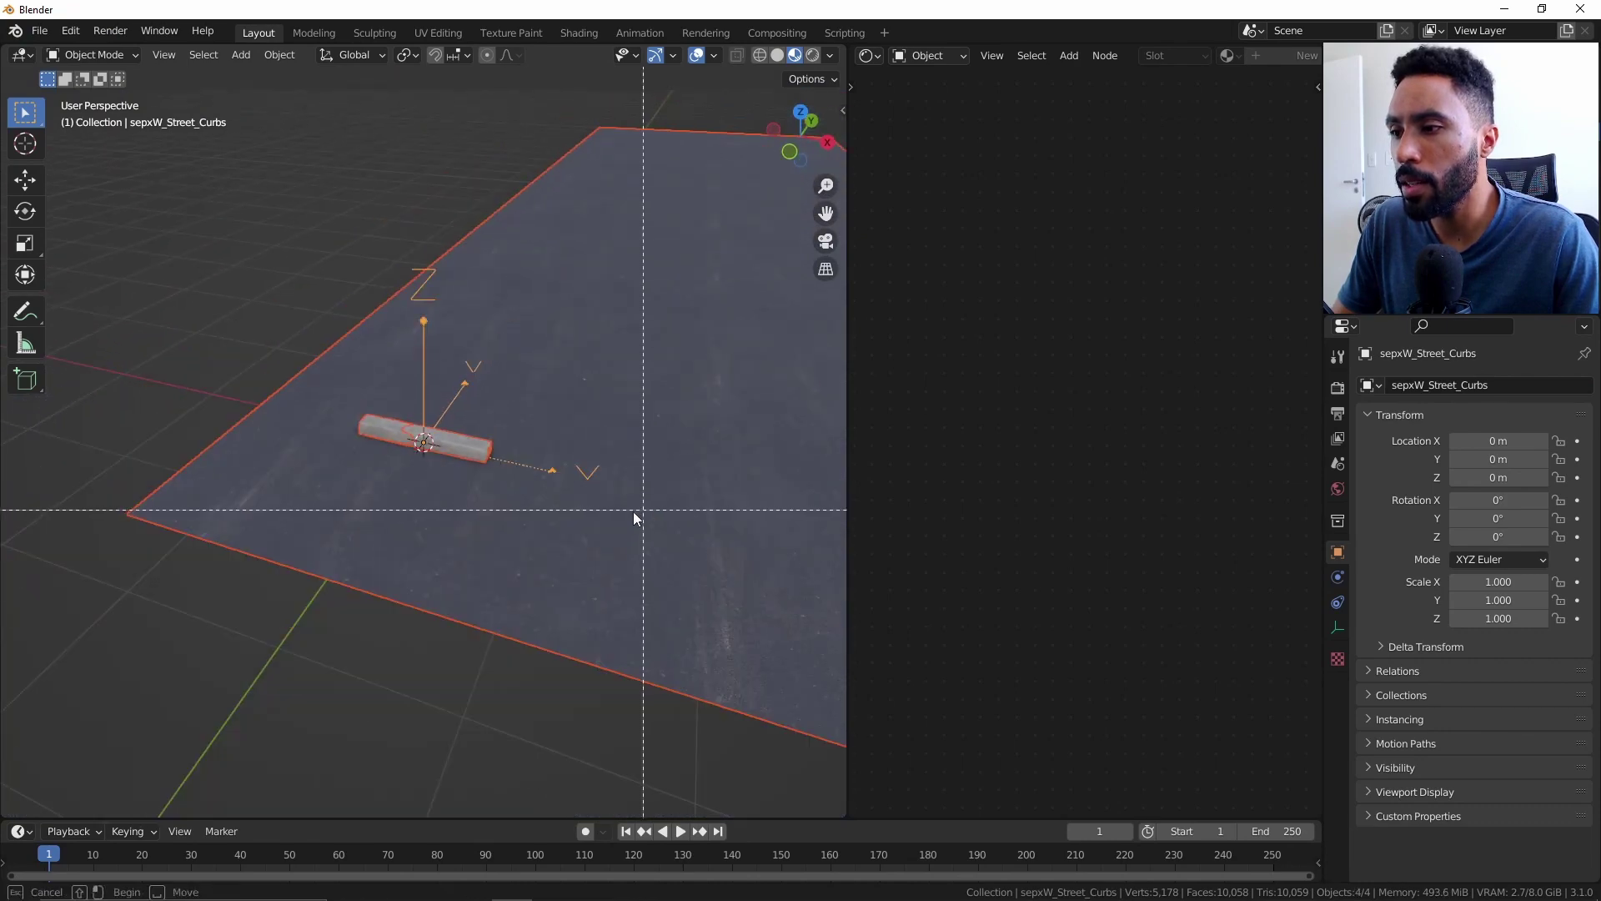
{"action": "middle_click_drag", "start_coordinate": [633, 512], "coordinate": [493, 468]}
{"action": "key", "text": "g"}
{"action": "key", "text": "x"}
{"action": "left_click", "coordinate": [525, 447]}
{"action": "scroll", "coordinate": [525, 447], "scroll_direction": "up", "scroll_amount": 3}
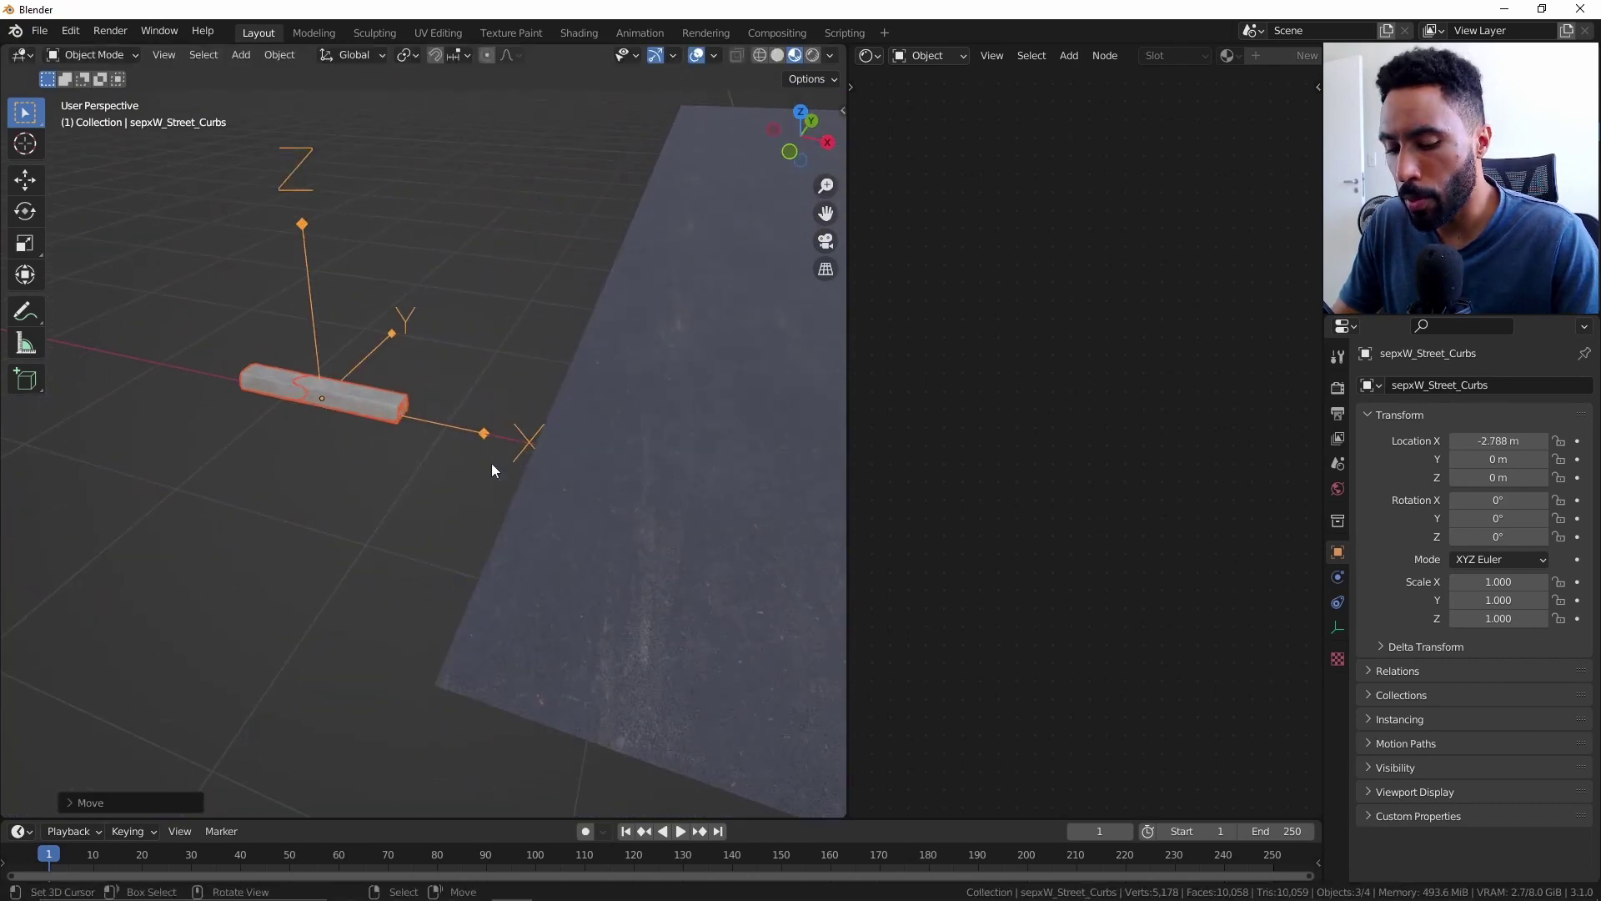
Clear the curbs' parent while keeping their transforms, and delete the leftover empty.
{"action": "key", "text": "alt+p"}
{"action": "left_click", "coordinate": [492, 463]}
{"action": "middle_click_drag", "start_coordinate": [492, 463], "coordinate": [459, 412]}
{"action": "left_click", "coordinate": [452, 382]}
{"action": "key", "text": "Delete"}
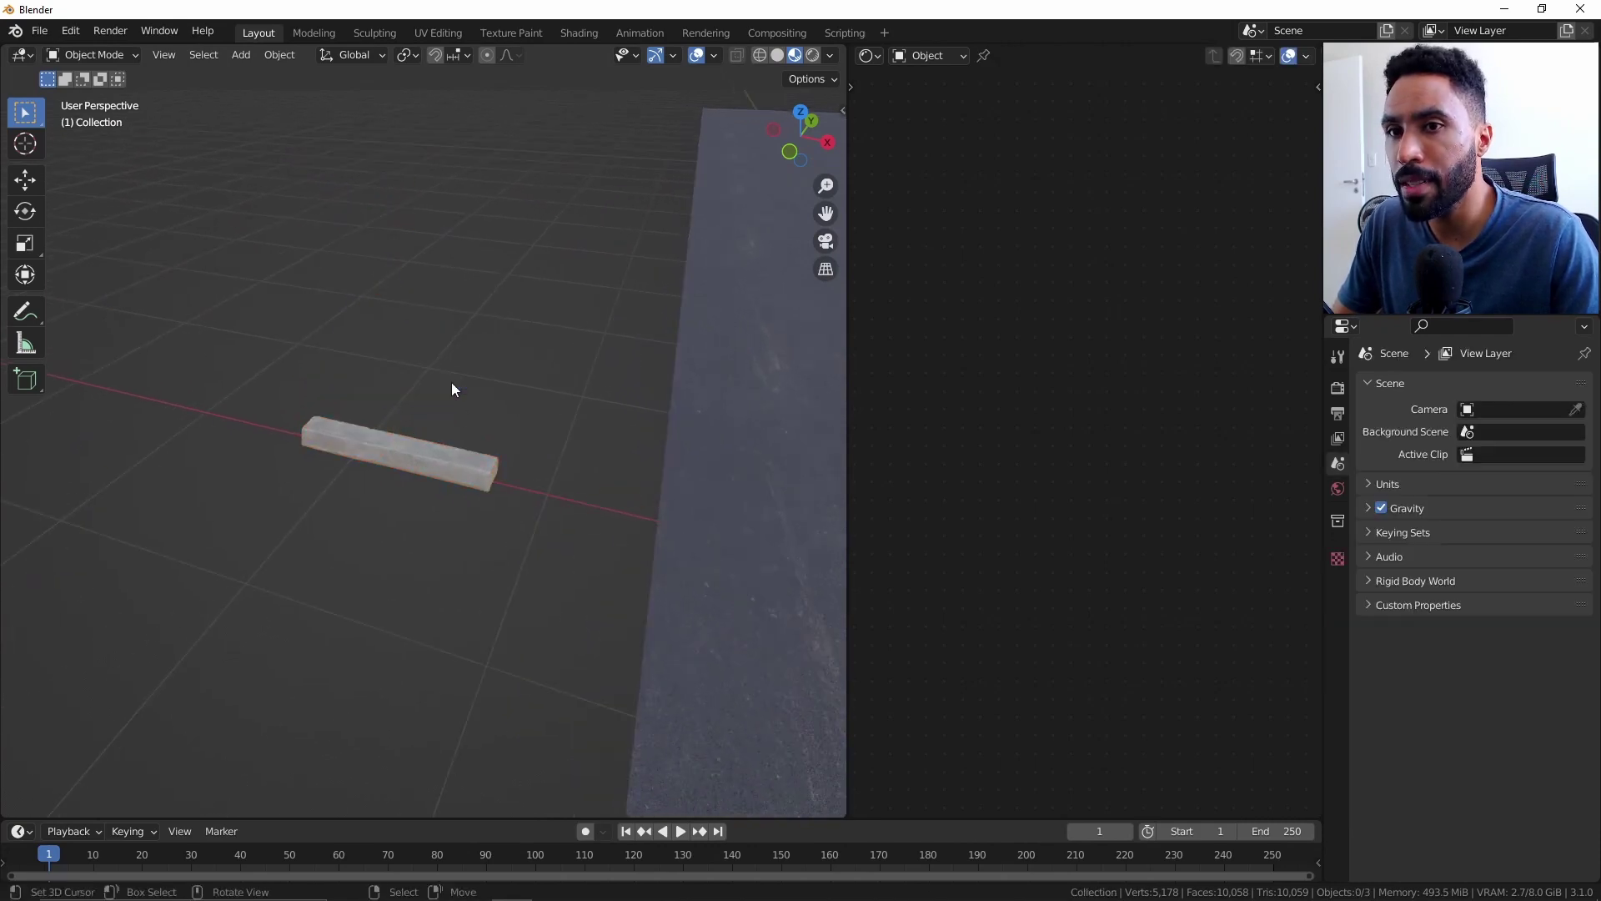
Slide one of the two overlapping curbs along negative X to separate it from the other.
{"action": "left_click", "coordinate": [439, 454]}
{"action": "key", "text": "g"}
{"action": "key", "text": "x"}
{"action": "left_click", "coordinate": [359, 462]}
{"action": "left_click", "coordinate": [358, 457]}
{"action": "key", "text": "g"}
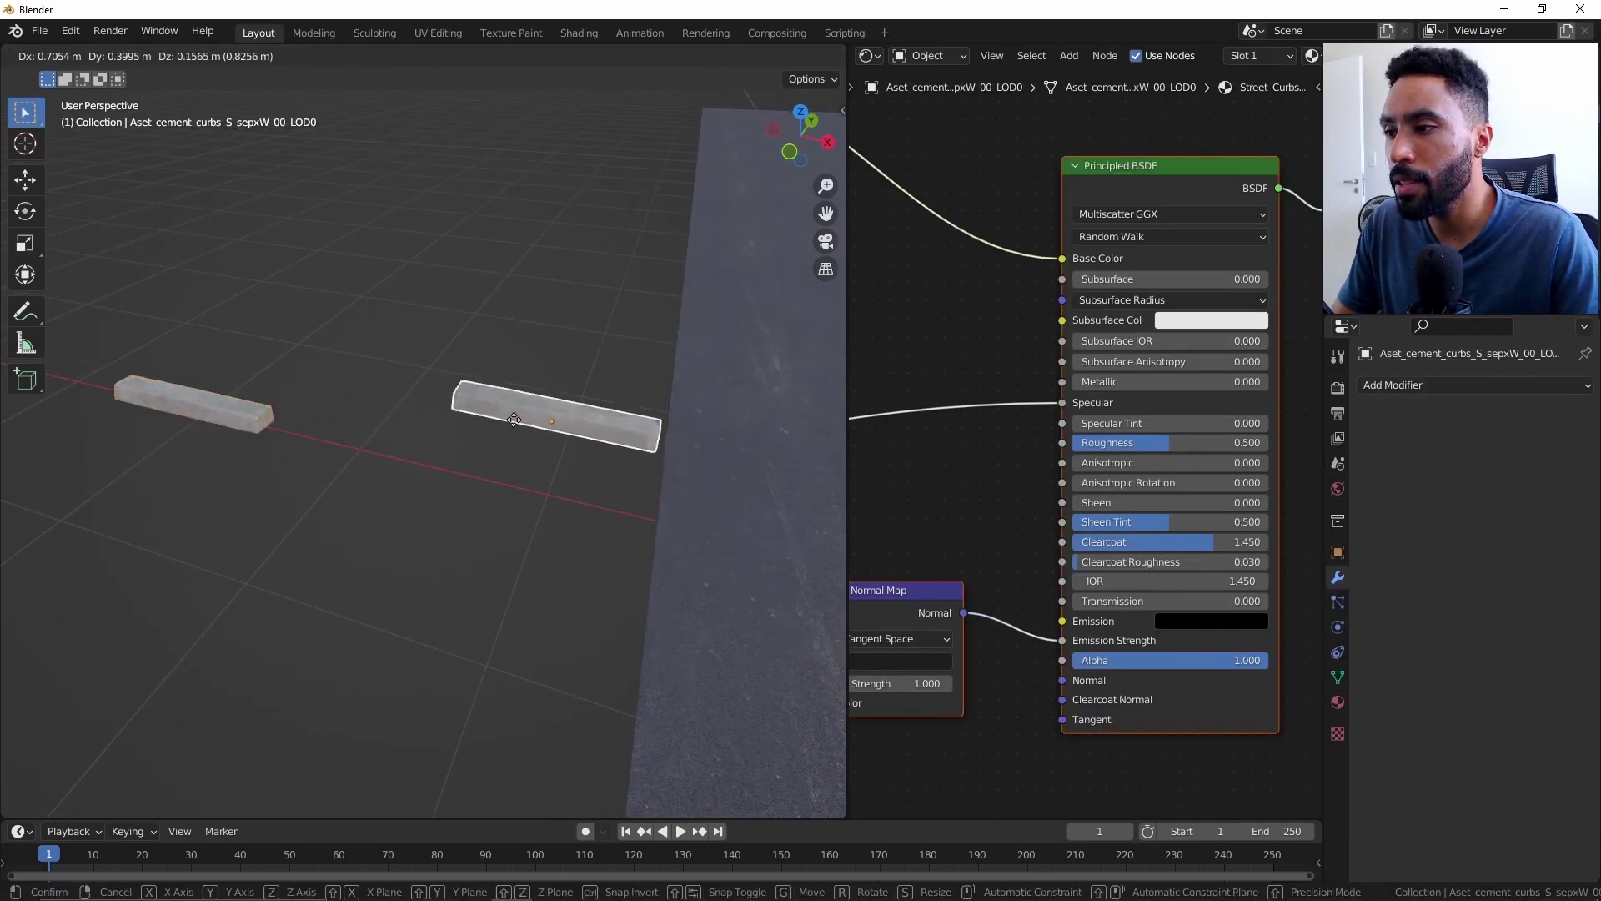
{"action": "key", "text": "Escape"}
Turn on snapping and move the outer curb along X until its end meets the other curb.
{"action": "left_click", "coordinate": [265, 422]}
{"action": "key", "text": "KP_Decimal"}
{"action": "middle_click_drag", "start_coordinate": [405, 437], "coordinate": [362, 454]}
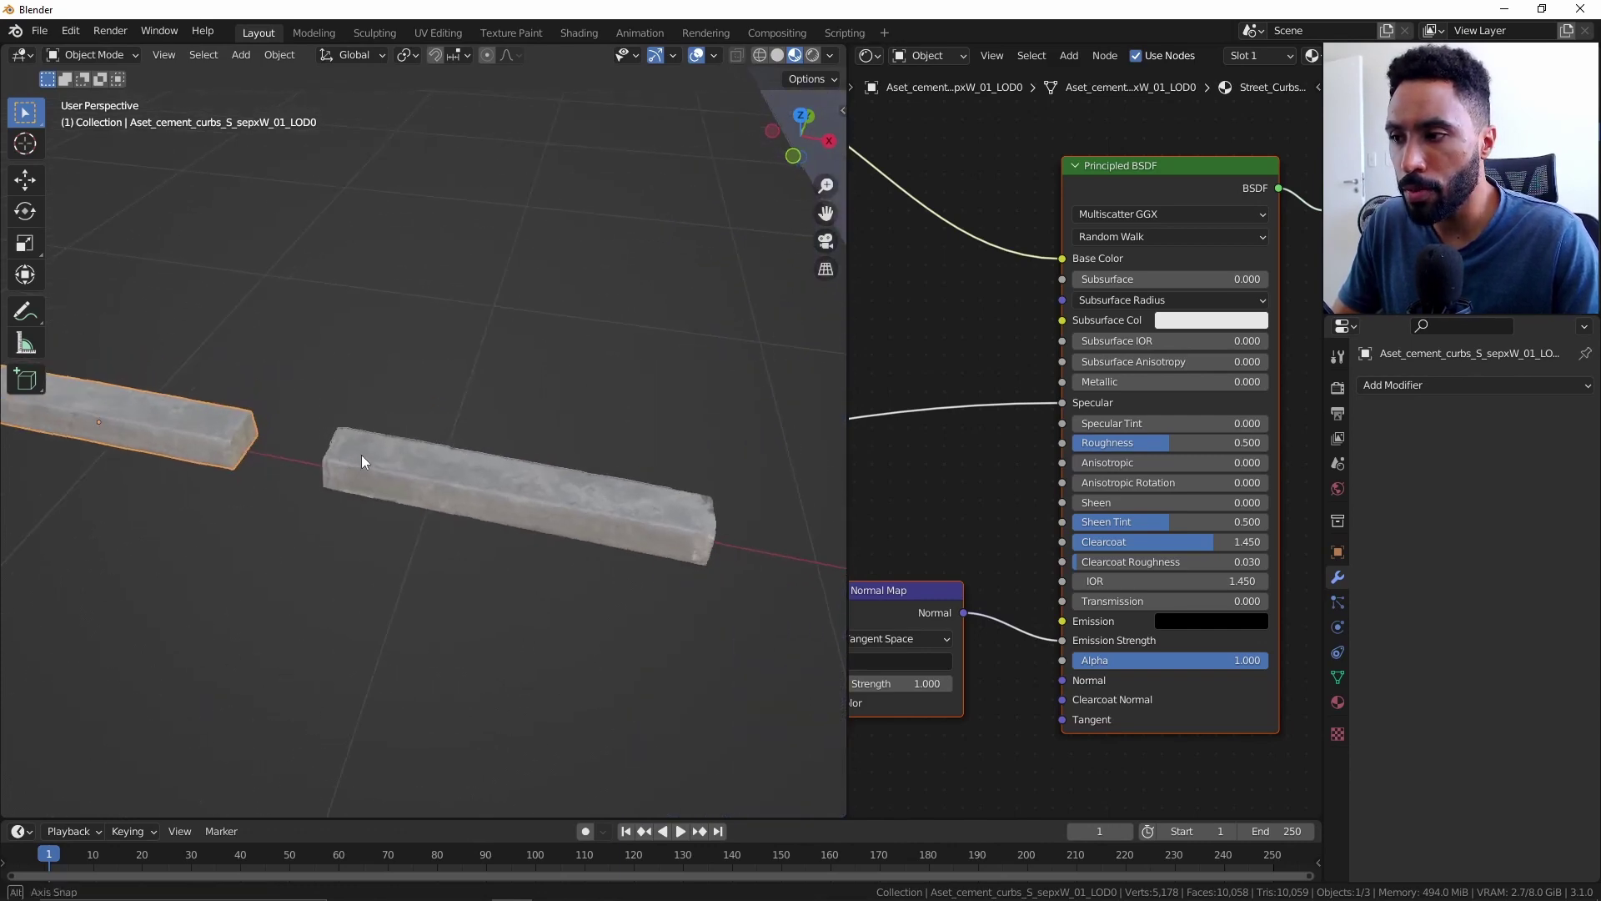
{"action": "key", "text": "g"}
{"action": "key", "text": "x"}
{"action": "left_click", "coordinate": [358, 498]}
{"action": "key", "text": "shift+Tab"}
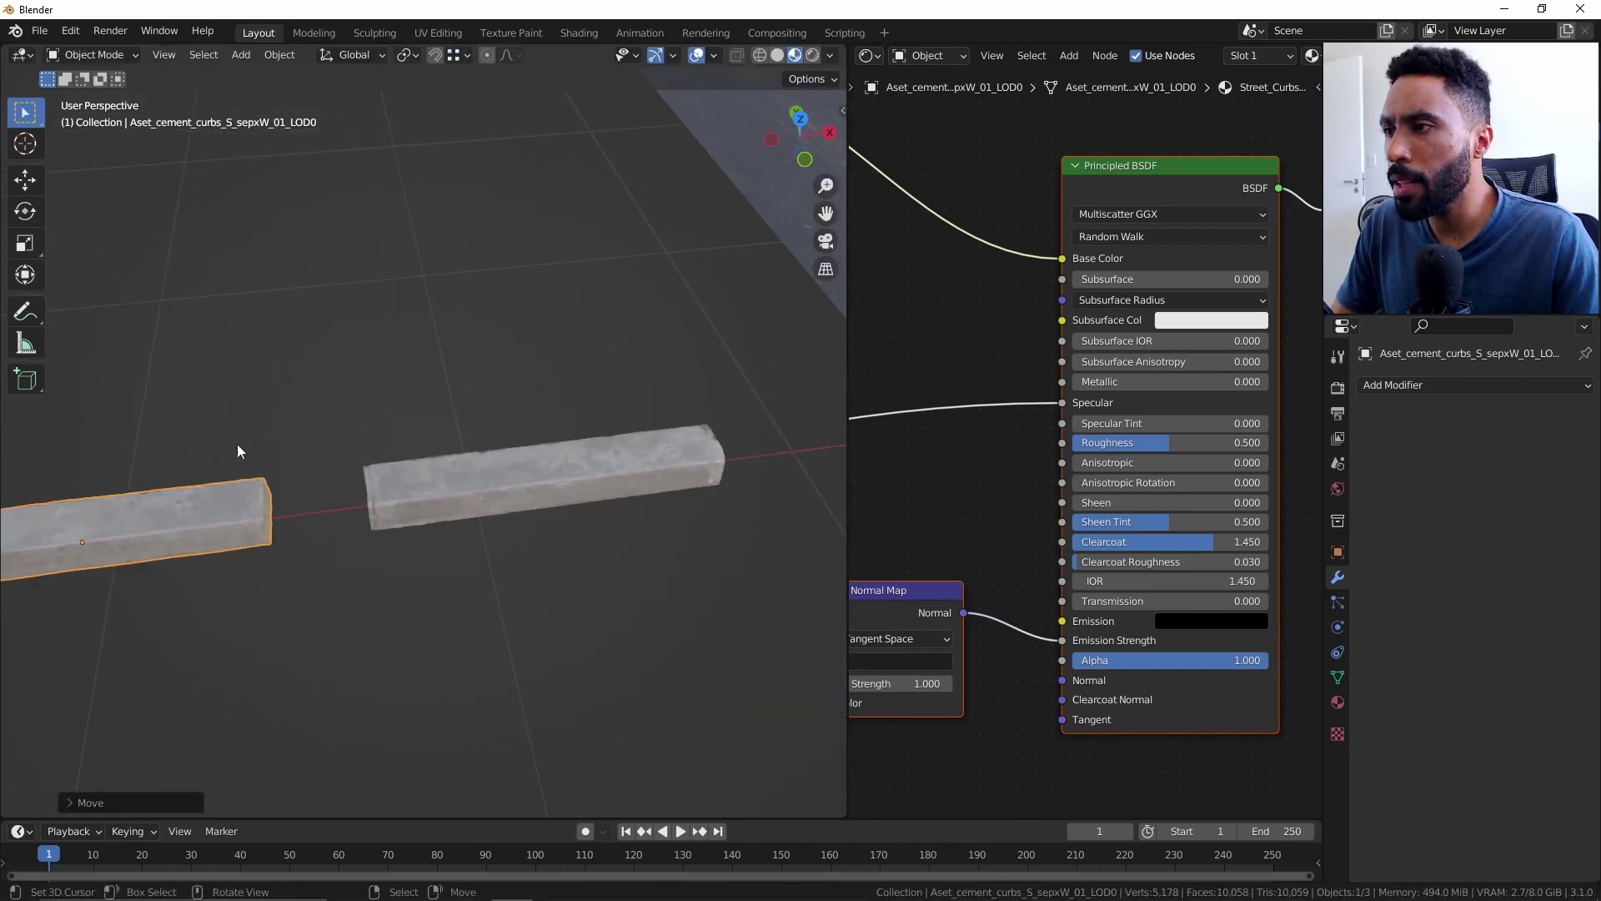
{"action": "key", "text": "g"}
{"action": "key", "text": "x"}
{"action": "left_click", "coordinate": [357, 472]}
{"action": "scroll", "coordinate": [442, 473], "scroll_direction": "down", "scroll_amount": 2}
Place a linked duplicate of both curbs at the positive X end of the row in top view.
{"action": "left_click", "coordinate": [527, 473], "text": "shift"}
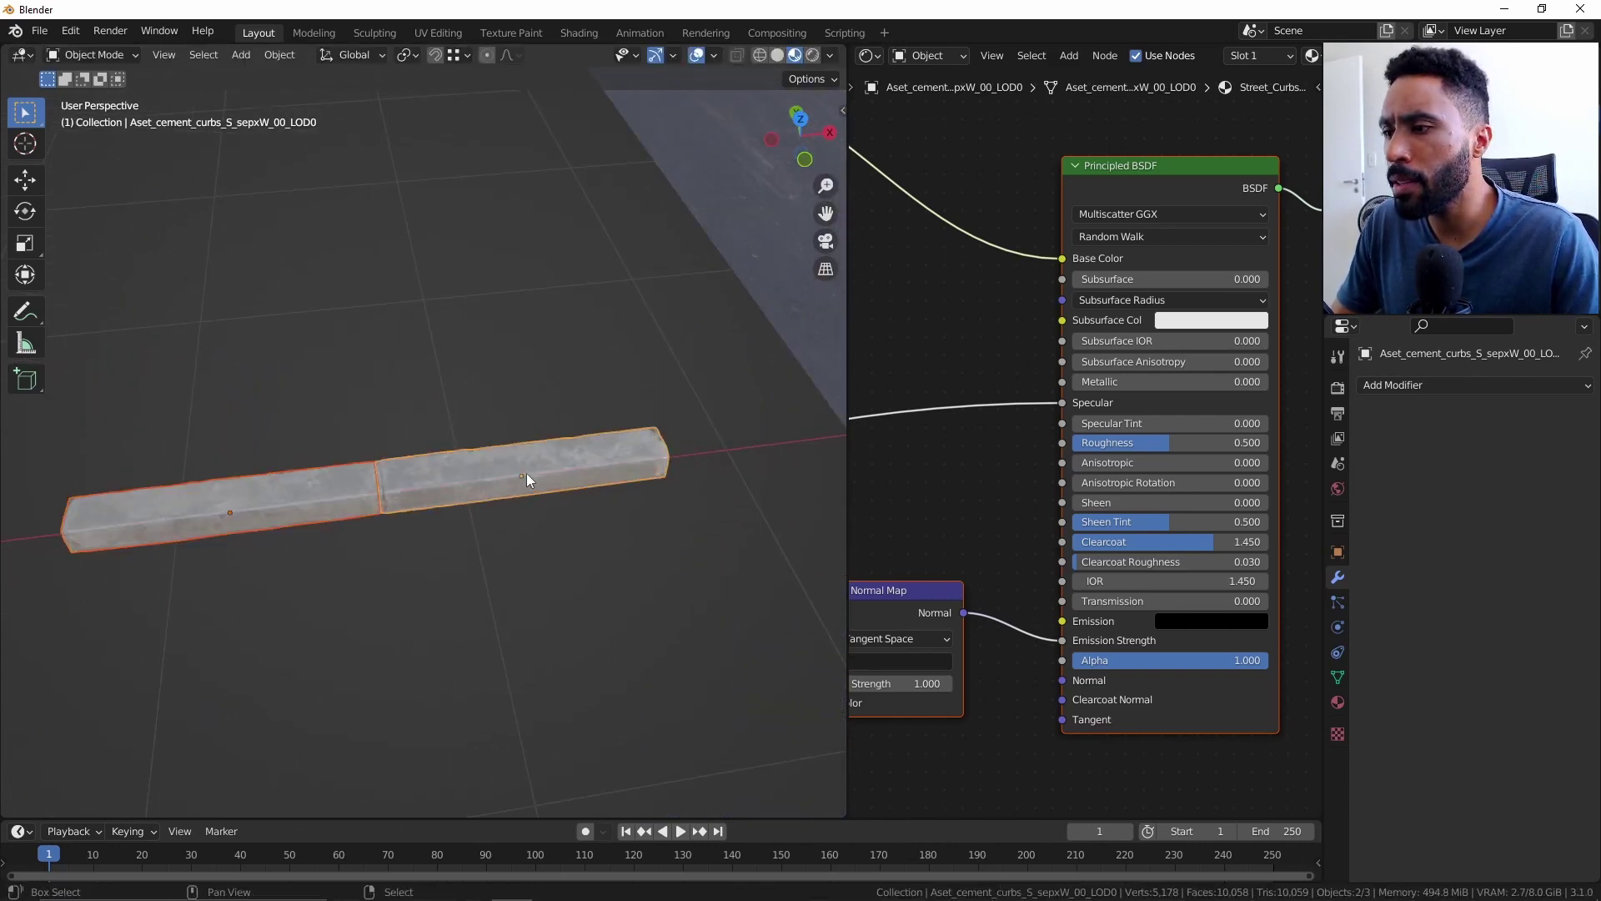
{"action": "key", "text": "KP_7"}
{"action": "key", "text": "KP_5"}
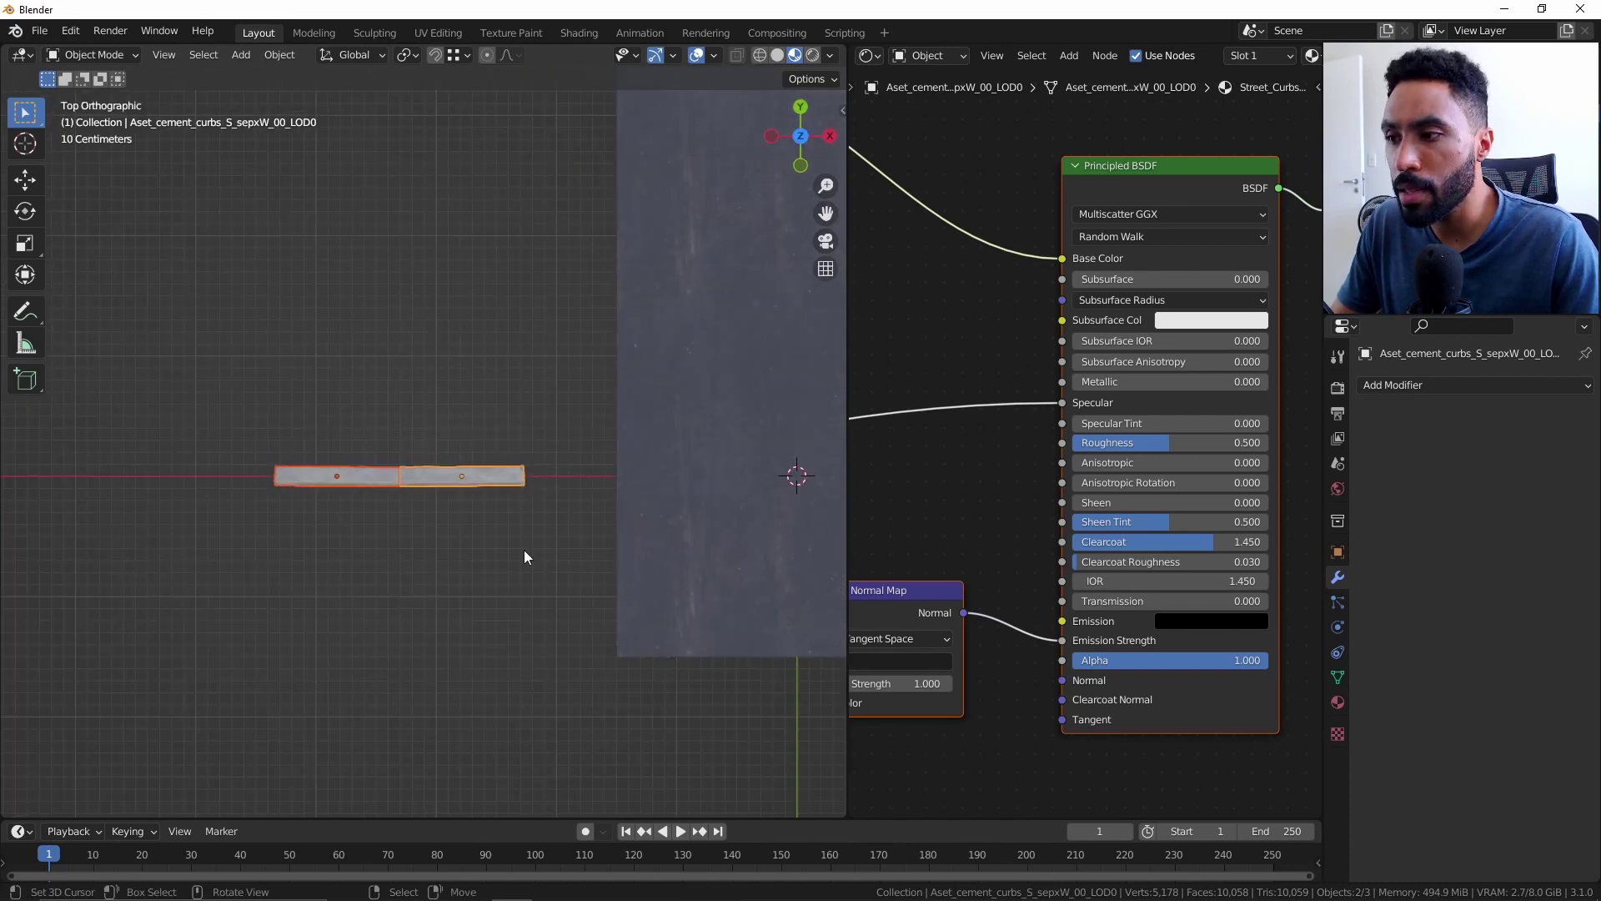
{"action": "scroll", "coordinate": [522, 498], "scroll_direction": "up", "scroll_amount": 4}
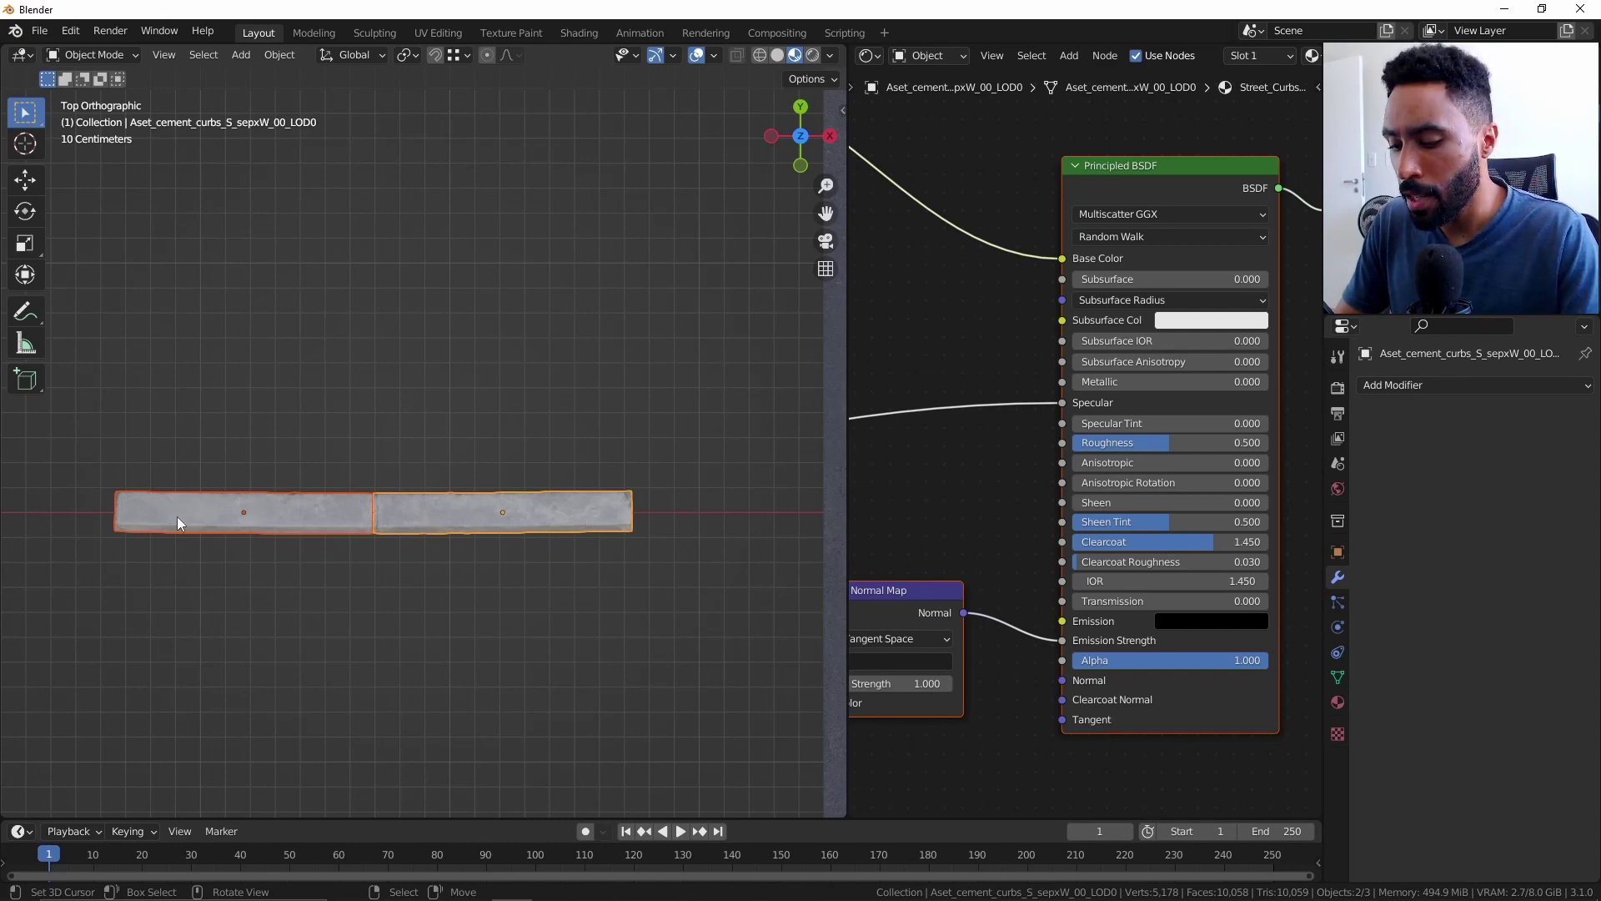
{"action": "key", "text": "alt+d"}
{"action": "left_click", "coordinate": [727, 505]}
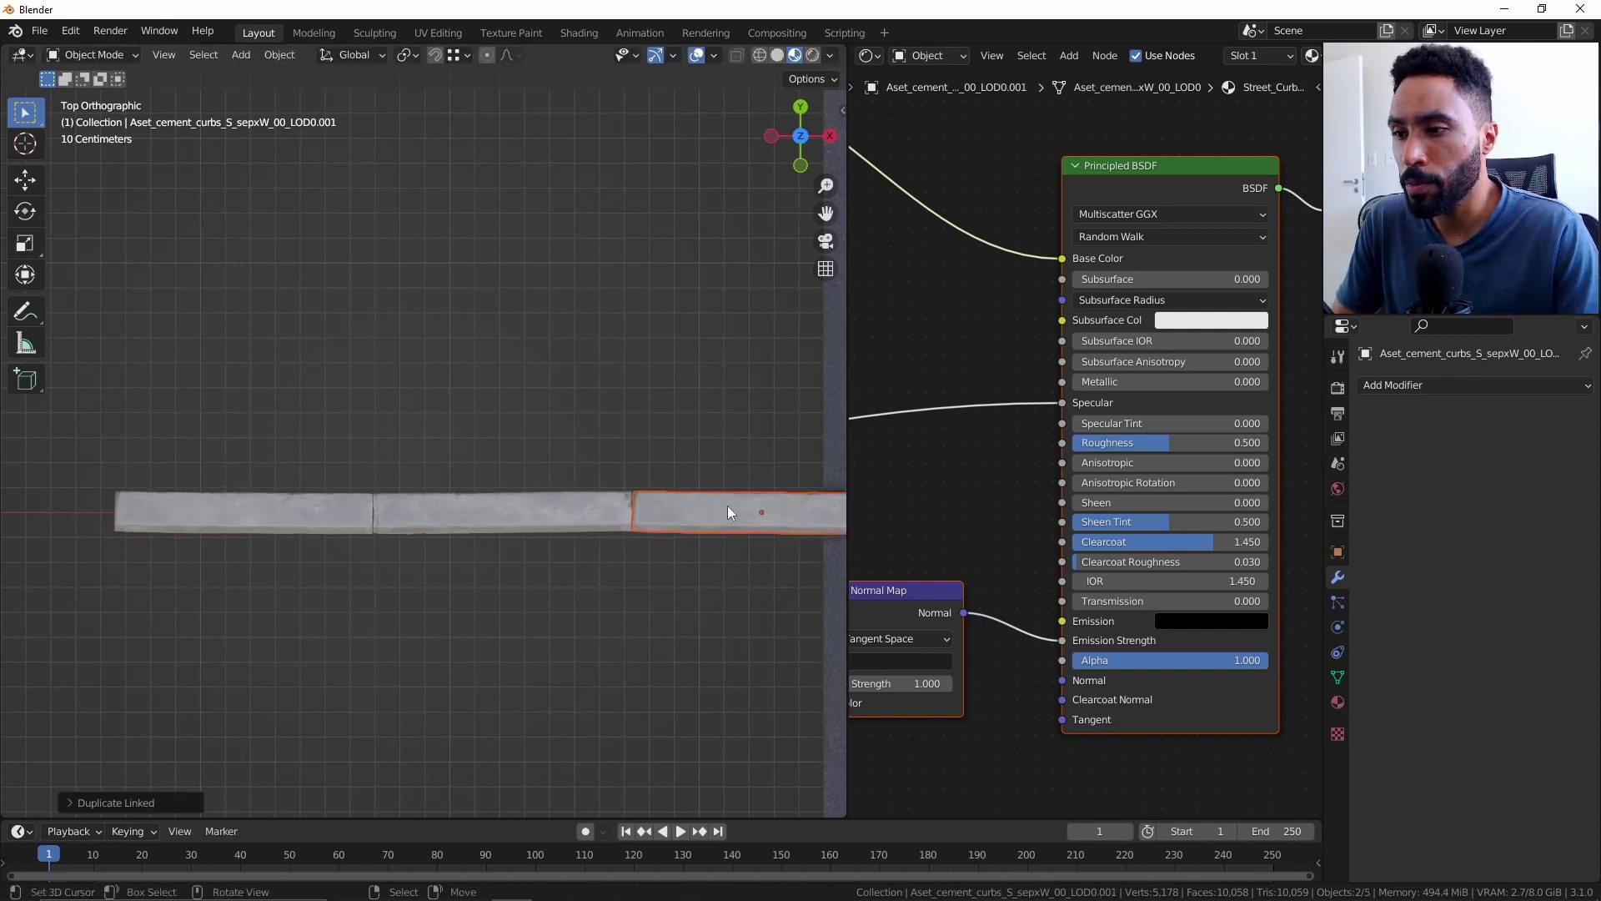
Nudge the duplicated curb pair along X so it butts cleanly against the original pair.
{"action": "middle_click_drag", "start_coordinate": [727, 506], "coordinate": [443, 433], "text": "shift"}
{"action": "scroll", "coordinate": [443, 433], "scroll_direction": "up", "scroll_amount": 2}
{"action": "scroll", "coordinate": [443, 433], "scroll_direction": "up", "scroll_amount": 2}
{"action": "key", "text": "g"}
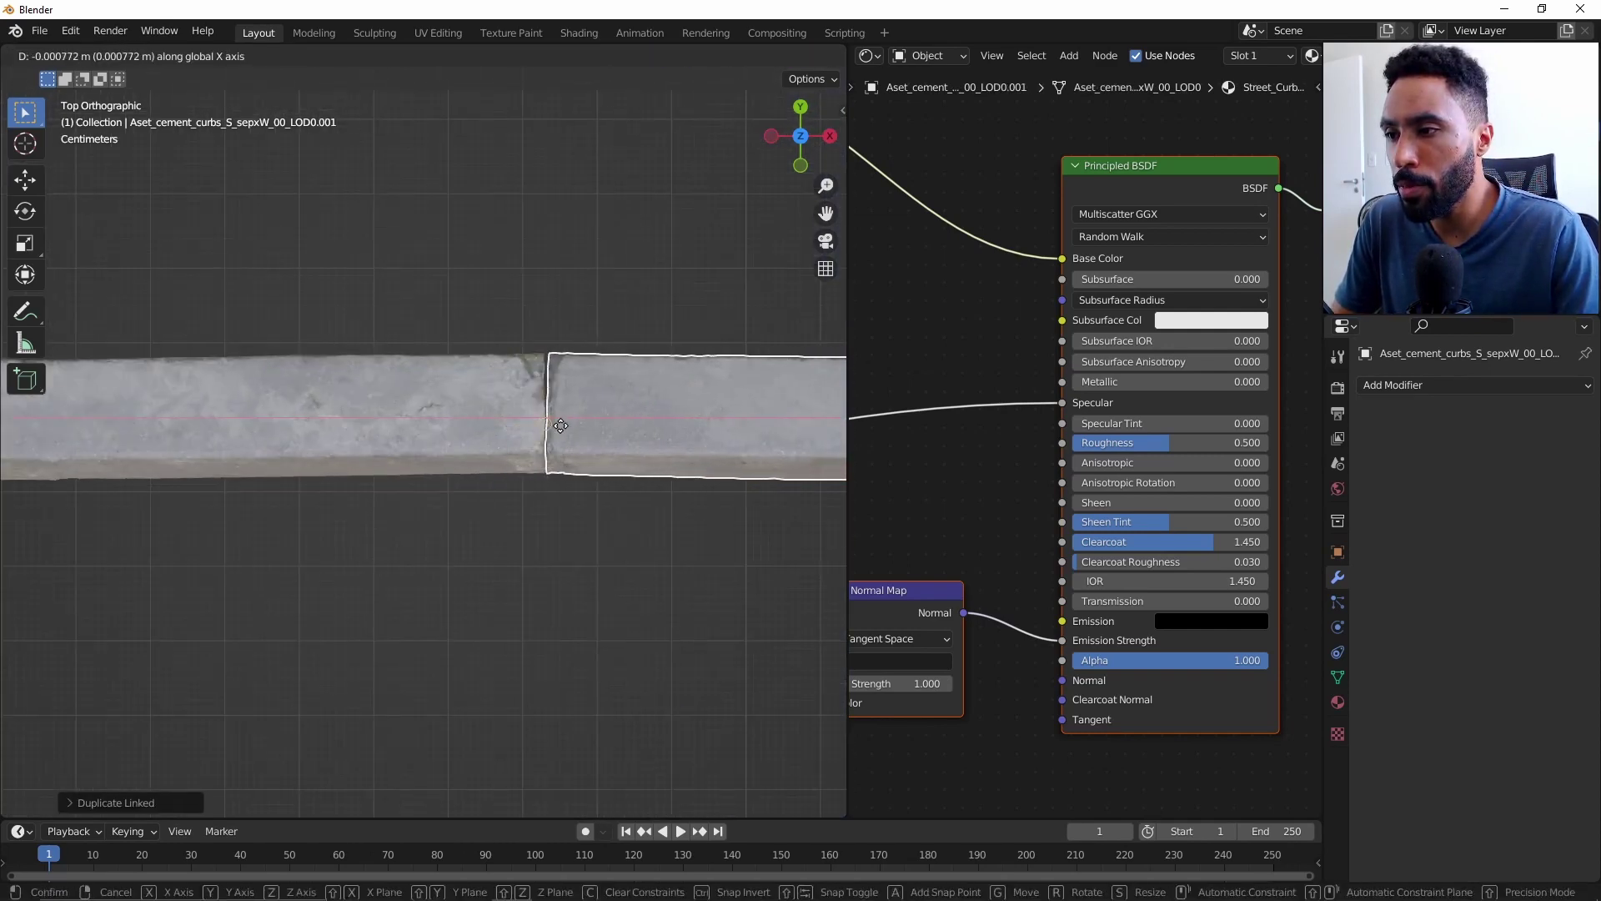
{"action": "left_click", "coordinate": [576, 424]}
{"action": "scroll", "coordinate": [590, 425], "scroll_direction": "up", "scroll_amount": 2}
{"action": "scroll", "coordinate": [591, 419], "scroll_direction": "down", "scroll_amount": 5}
Rotate the third curb slightly and shift the fourth so the row lines up.
{"action": "left_click", "coordinate": [462, 423]}
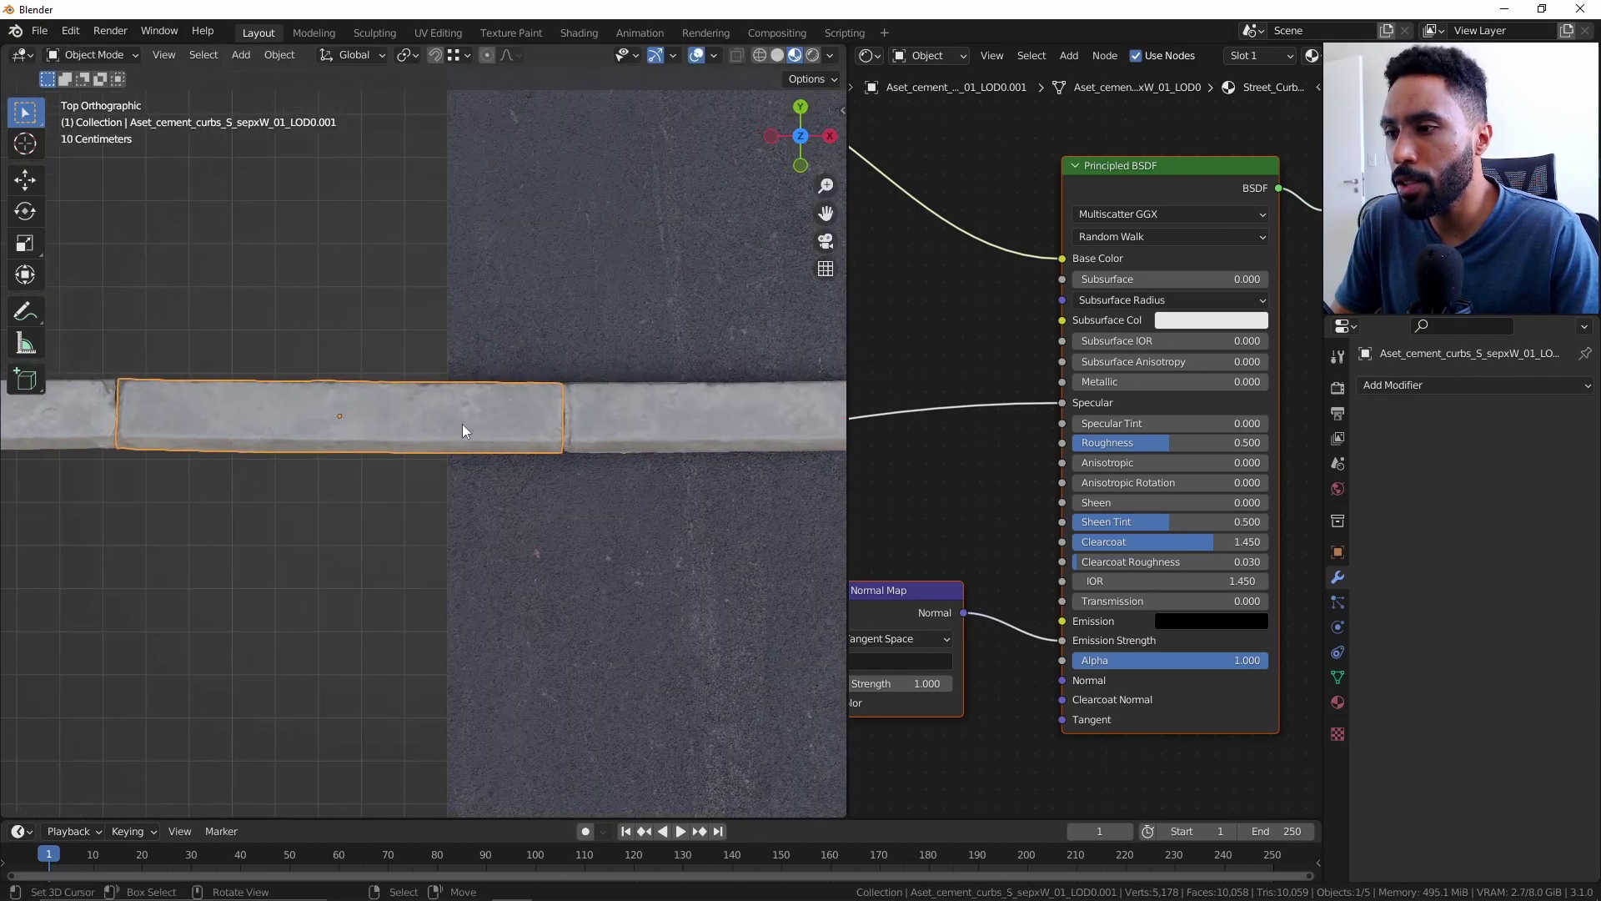
{"action": "key", "text": "r"}
{"action": "left_click", "coordinate": [638, 421]}
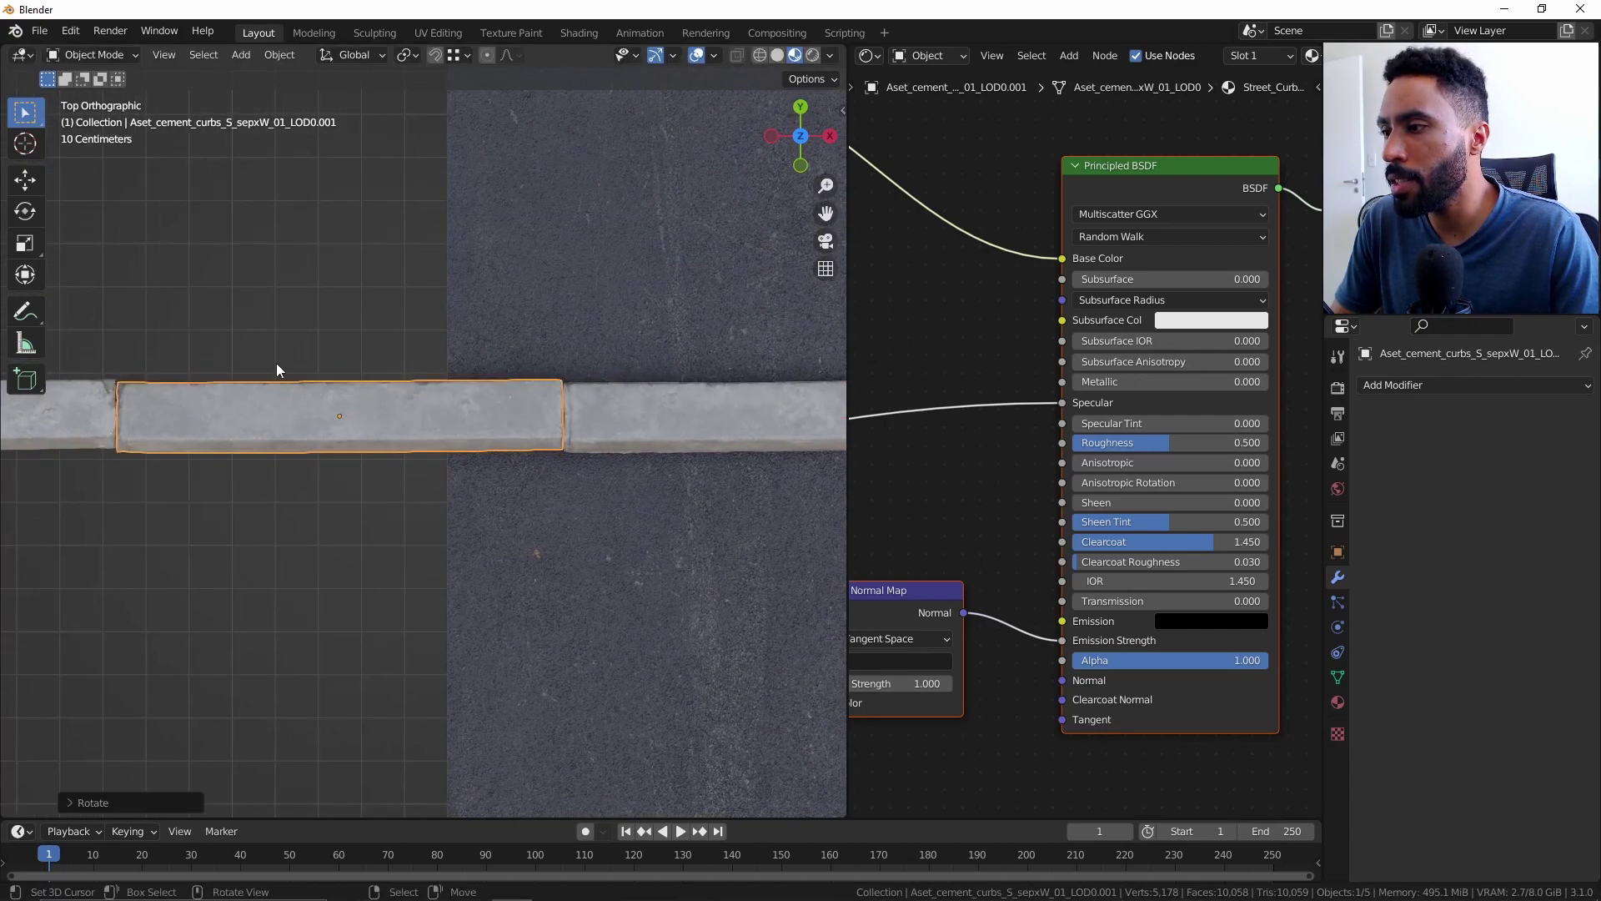
{"action": "scroll", "coordinate": [826, 479], "scroll_direction": "up", "scroll_amount": 2}
{"action": "left_click", "coordinate": [594, 440]}
{"action": "key", "text": "g"}
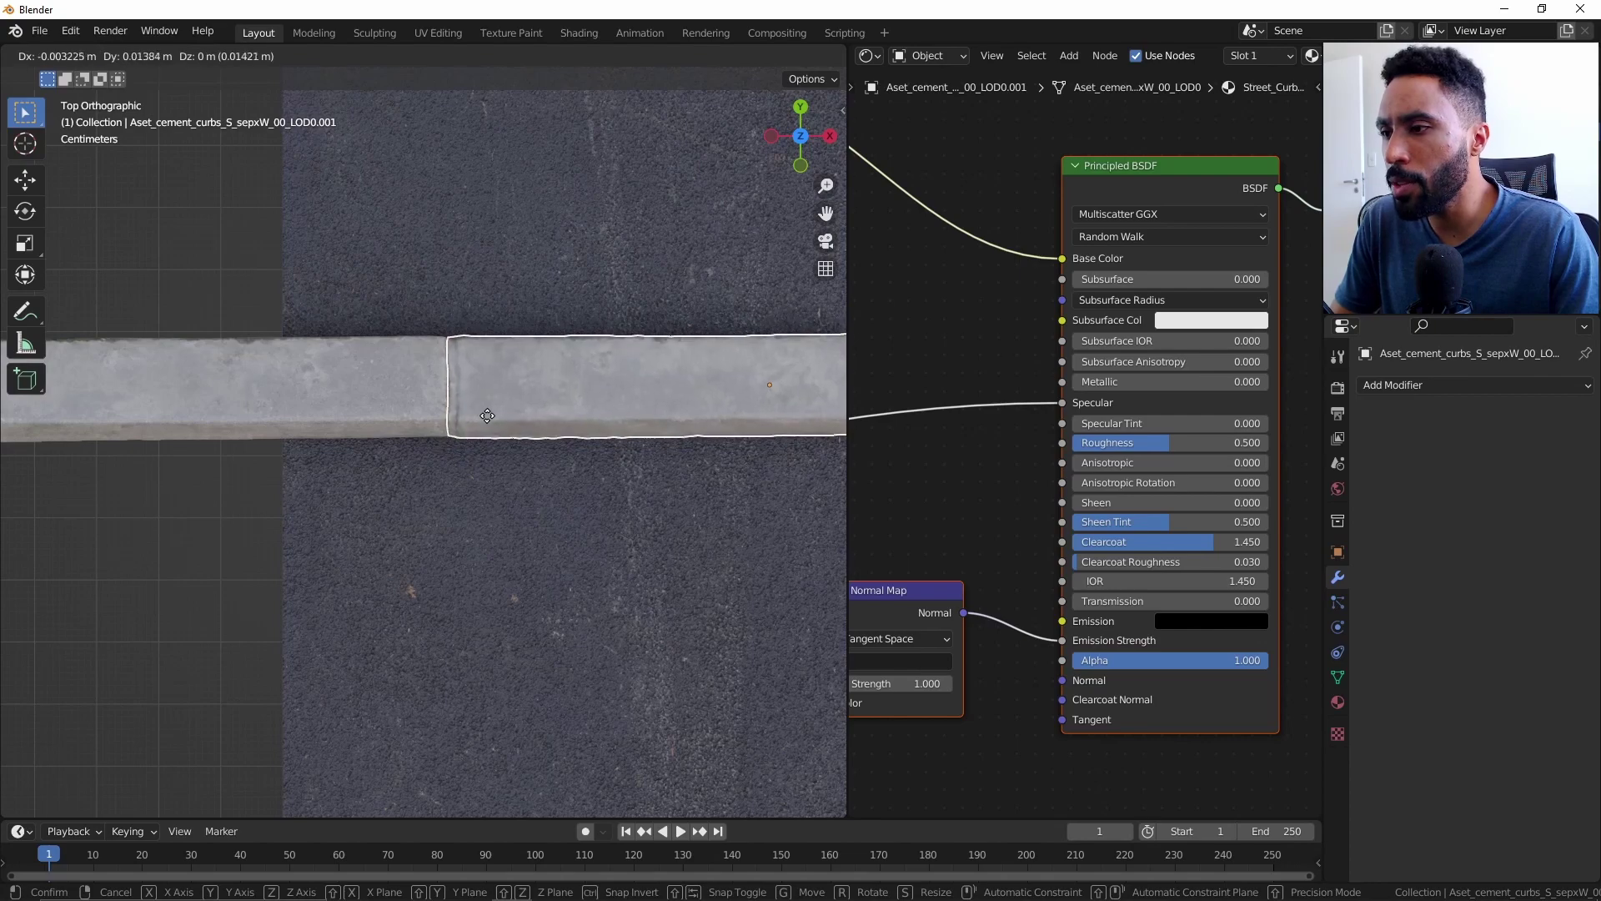
{"action": "left_click", "coordinate": [476, 422]}
Rotate all four curbs together by 90° so the row runs parallel to the road.
{"action": "scroll", "coordinate": [382, 402], "scroll_direction": "down", "scroll_amount": 4}
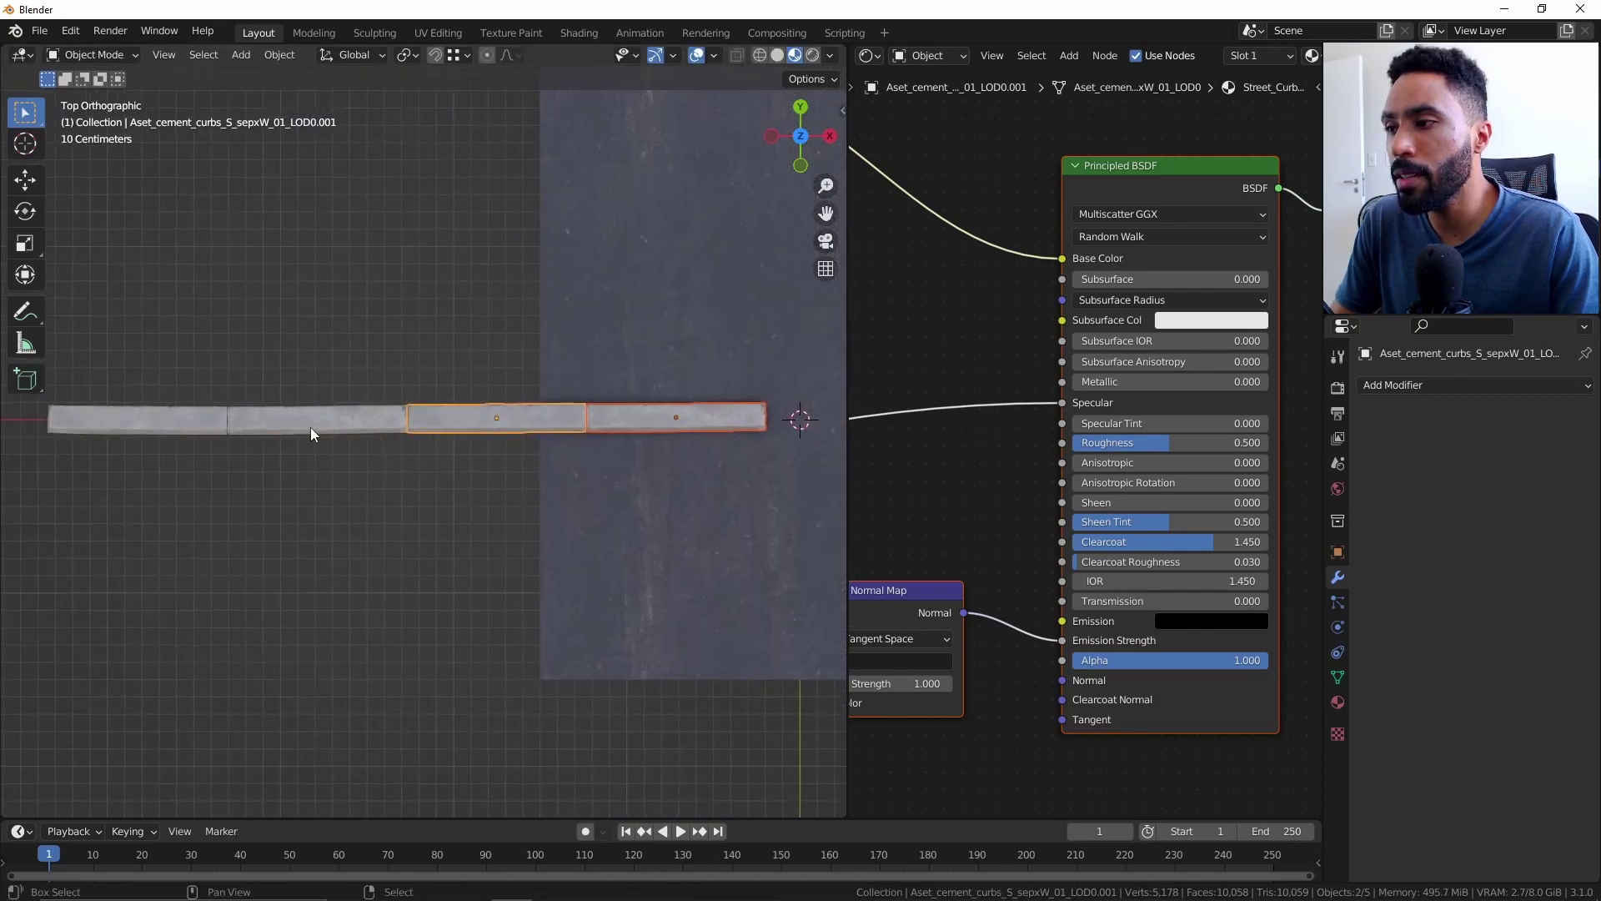
{"action": "left_click", "coordinate": [208, 423], "text": "shift"}
{"action": "scroll", "coordinate": [307, 472], "scroll_direction": "down", "scroll_amount": 3}
{"action": "type", "text": "r90"}
{"action": "key", "text": "Return"}
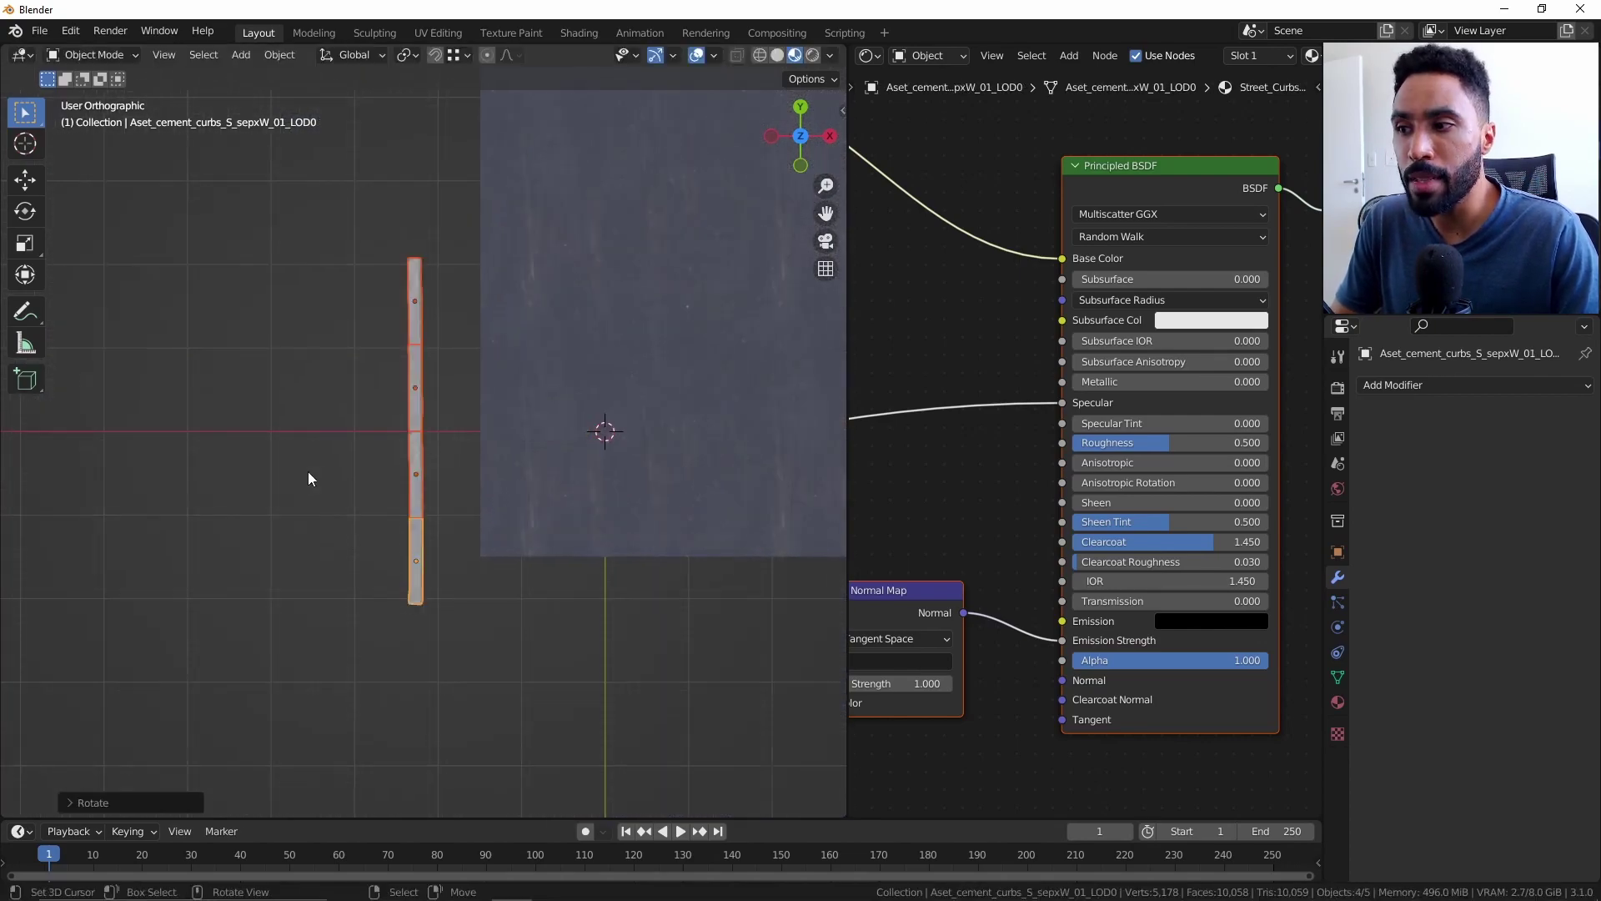
{"action": "scroll", "coordinate": [308, 471], "scroll_direction": "up", "scroll_amount": 2}
{"action": "scroll", "coordinate": [308, 472], "scroll_direction": "down", "scroll_amount": 2}
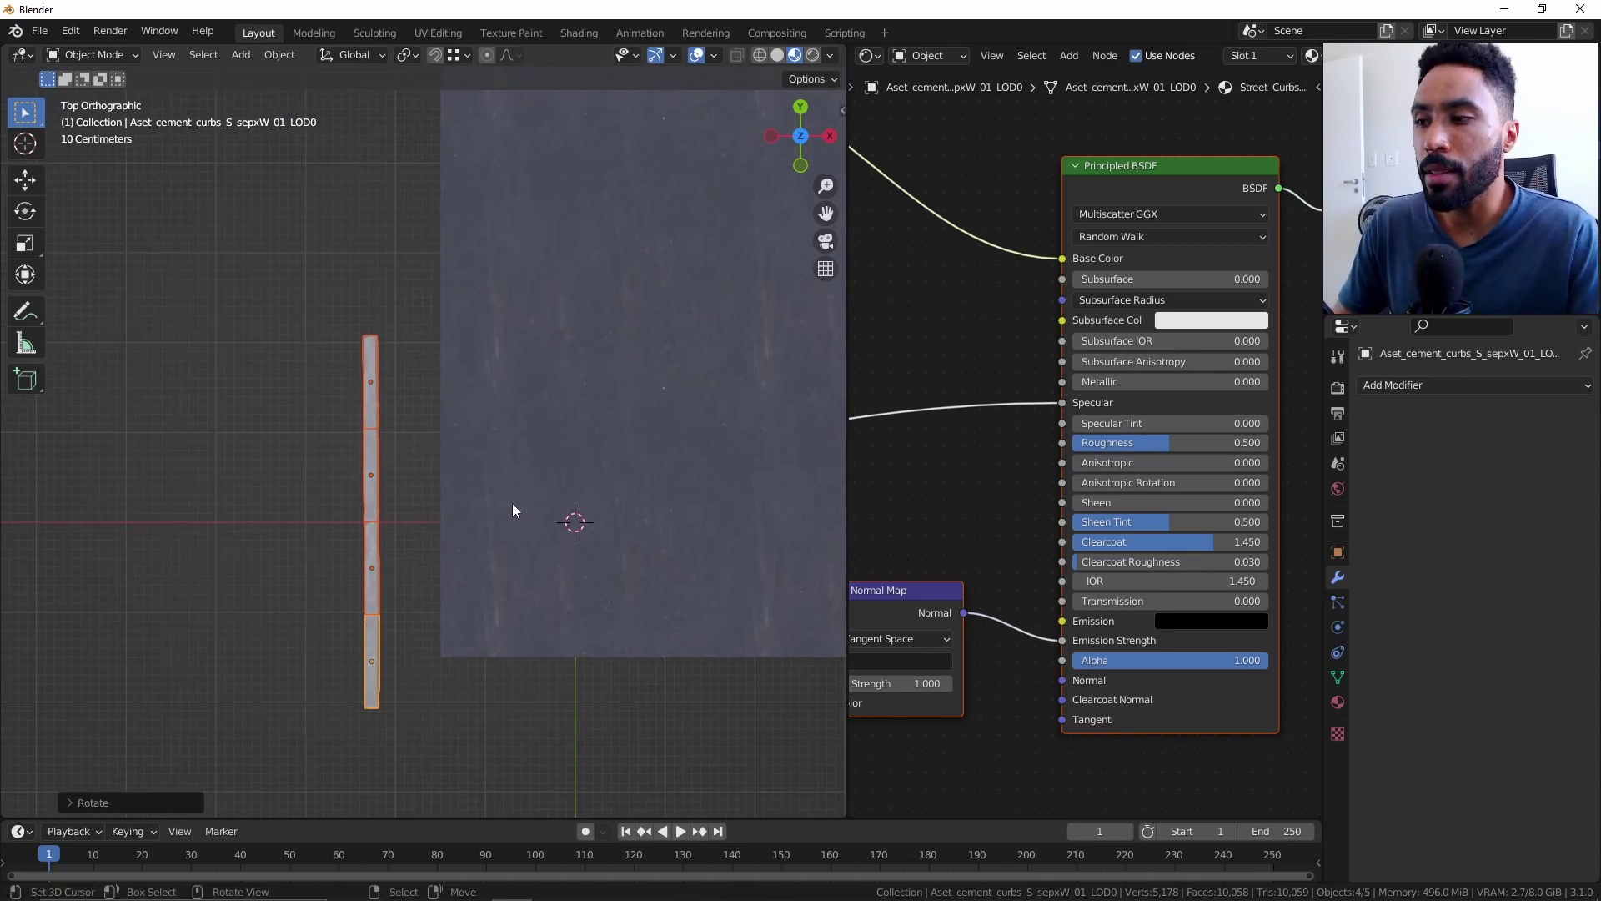
Place a linked duplicate of the curb row along the road's opposite long edge and turn it around about Z.
{"action": "key", "text": "alt+d"}
{"action": "left_click", "coordinate": [469, 594]}
{"action": "middle_click_drag", "start_coordinate": [534, 584], "coordinate": [634, 431]}
{"action": "key", "text": "r"}
{"action": "key", "text": "z"}
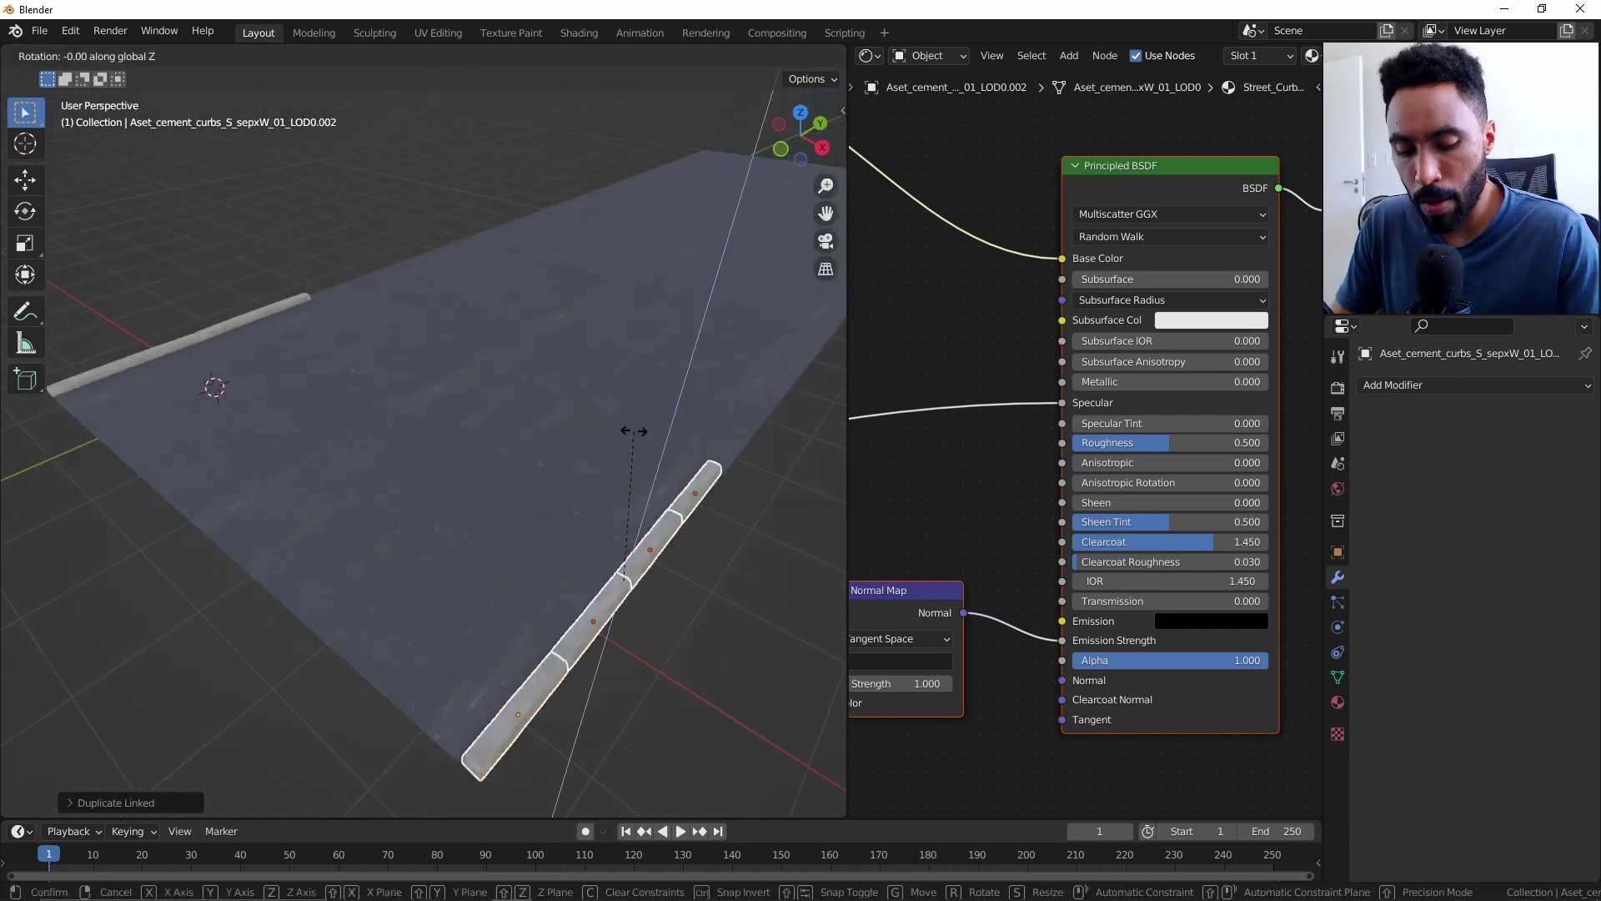
{"action": "left_click", "coordinate": [634, 431]}
Extend both curb rows along the length of the road with linked duplicates, and deselect everything.
{"action": "key", "text": "KP_7"}
{"action": "scroll", "coordinate": [614, 402], "scroll_direction": "down", "scroll_amount": 3}
{"action": "scroll", "coordinate": [572, 662], "scroll_direction": "up", "scroll_amount": 2}
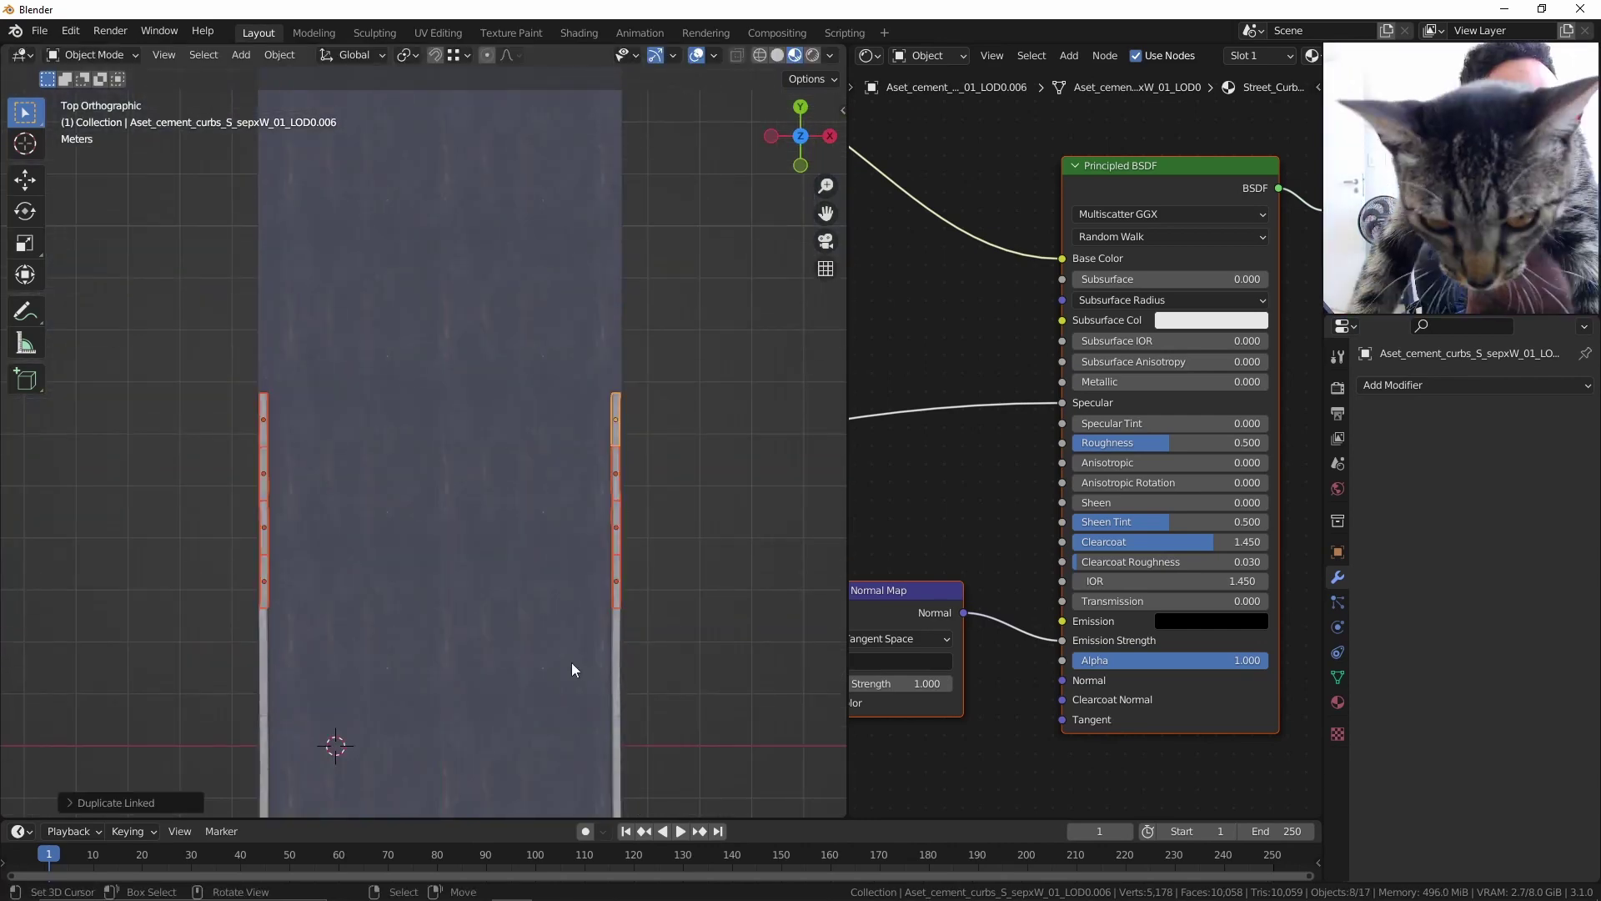
{"action": "key", "text": "alt+a"}
{"action": "middle_click_drag", "start_coordinate": [572, 662], "coordinate": [538, 453]}
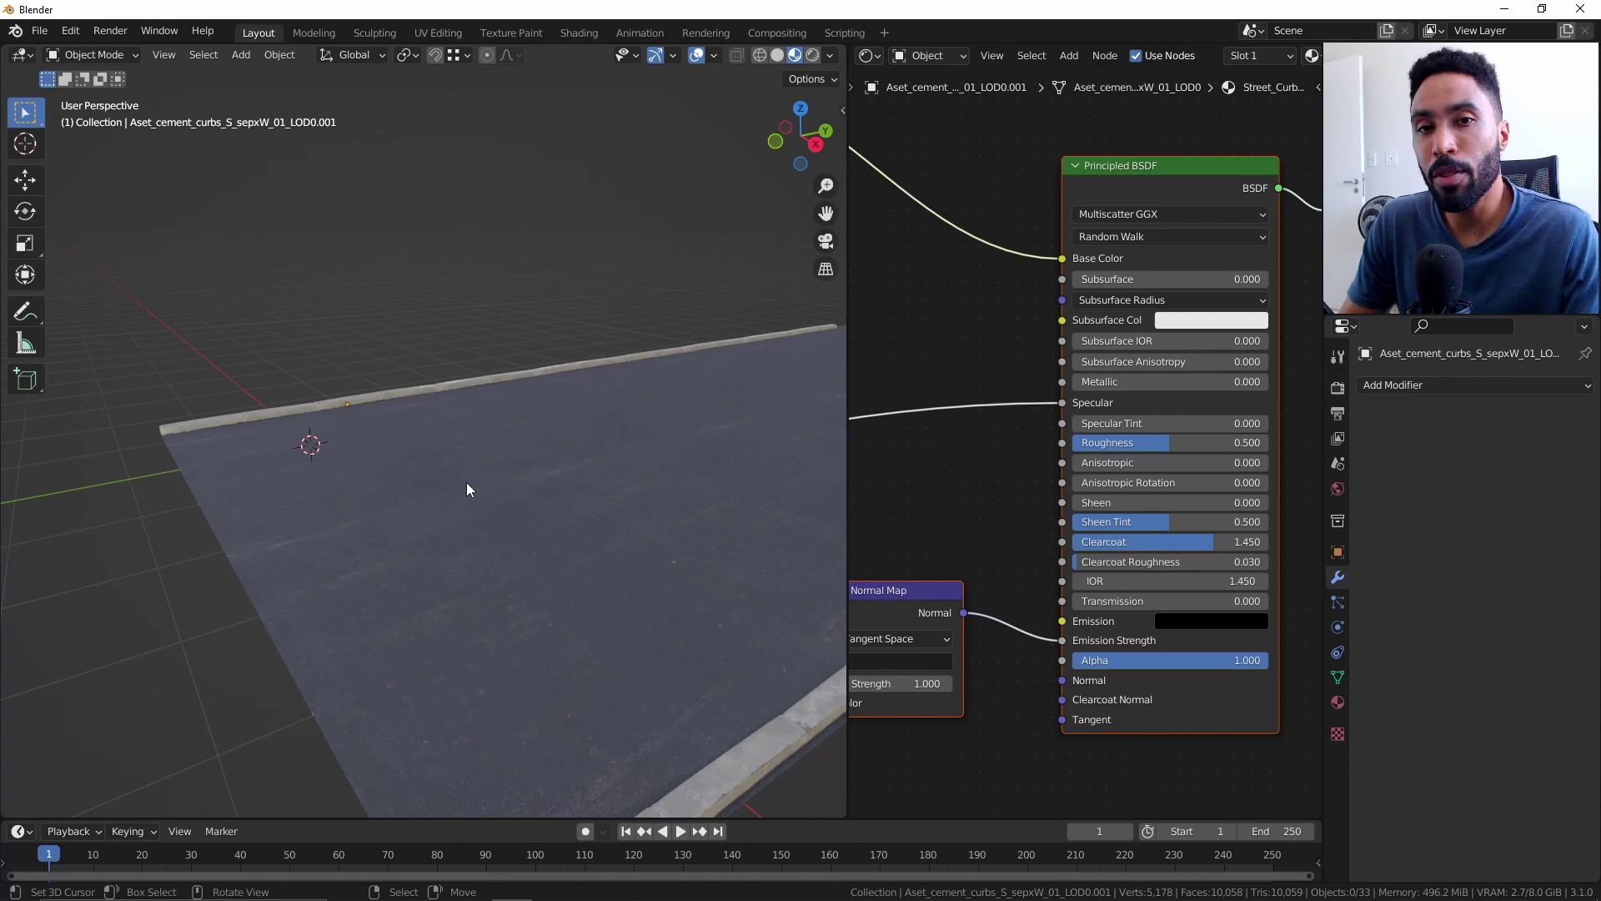
Switch to Quixel Bridge and export the White Road Line decal at 2K resolution.
{"action": "key", "text": "alt+Tab"}
{"action": "scroll", "coordinate": [746, 504], "scroll_direction": "down", "scroll_amount": 1}
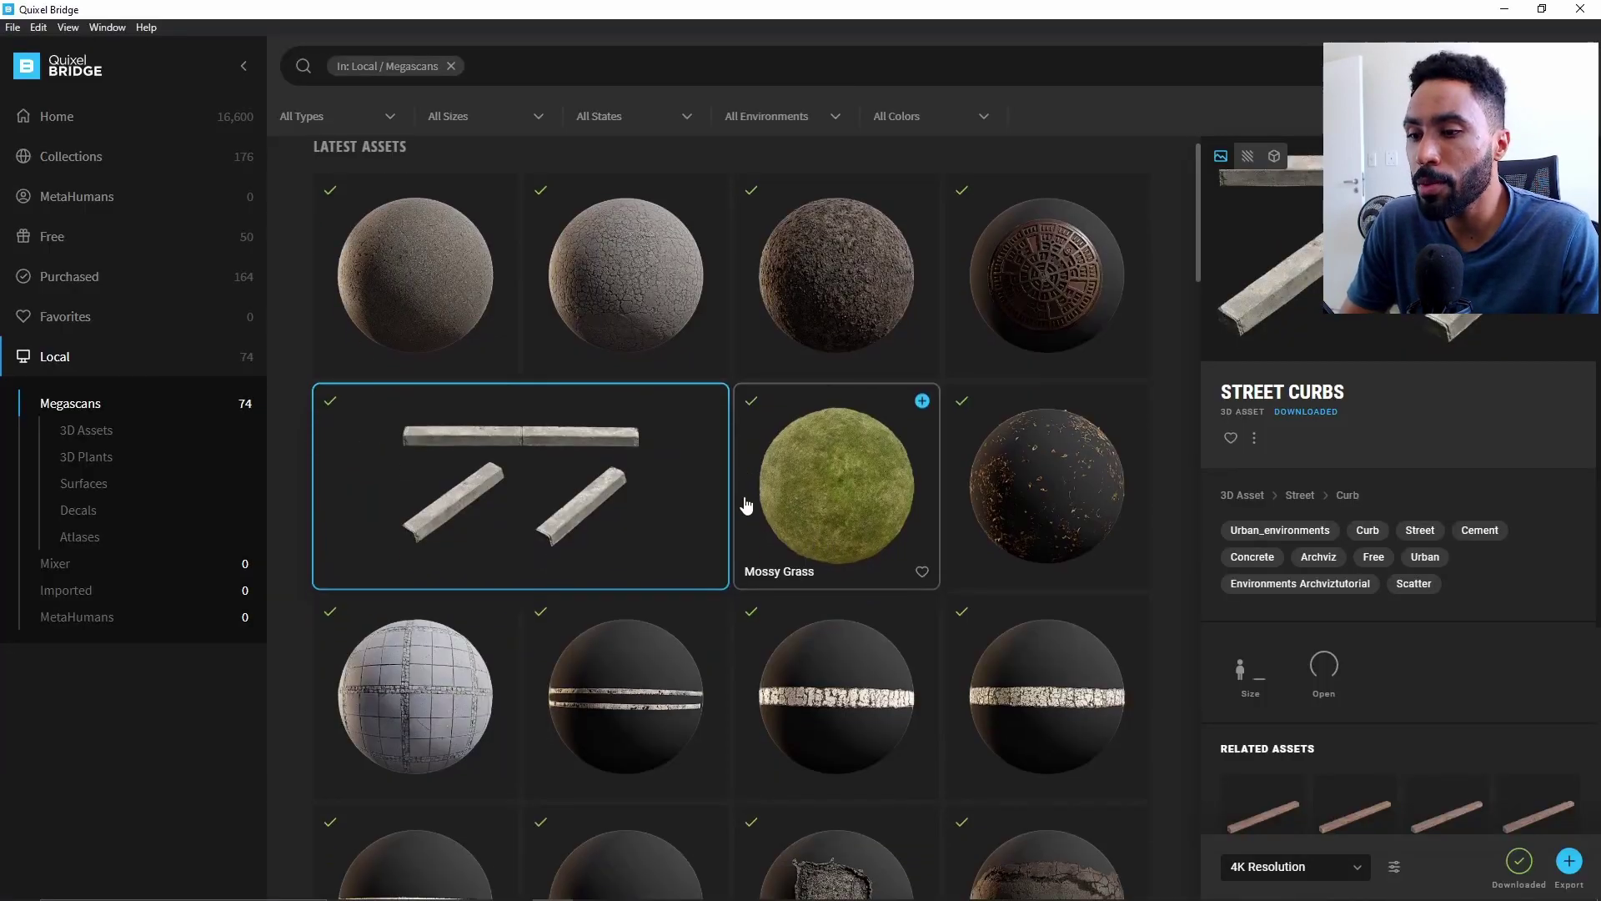
{"action": "scroll", "coordinate": [747, 505], "scroll_direction": "down", "scroll_amount": 3}
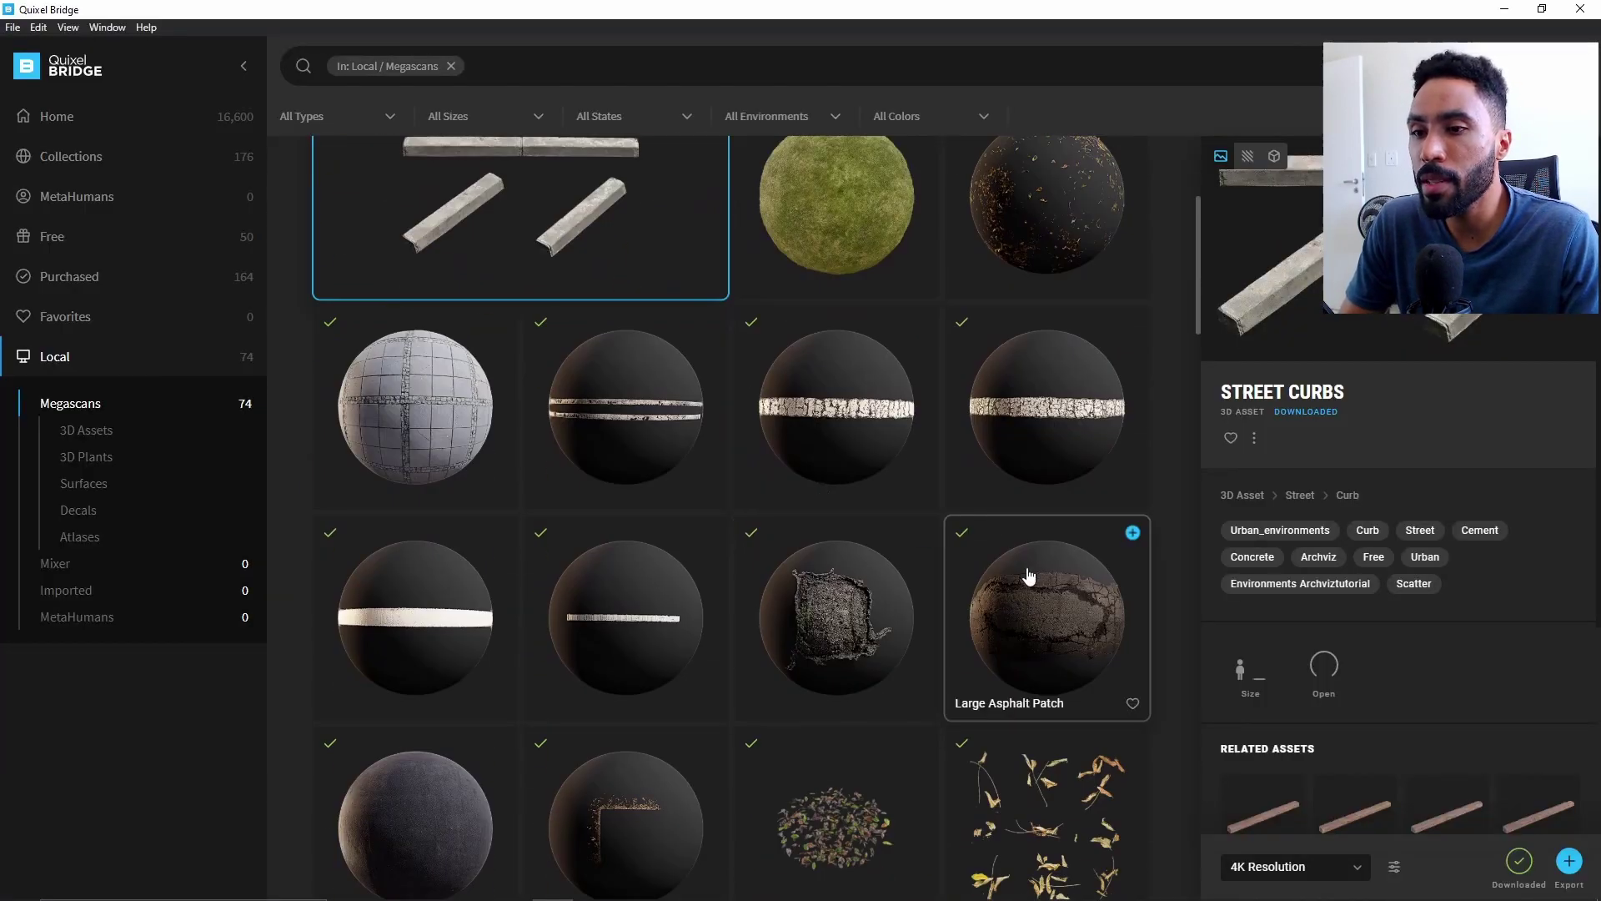
{"action": "left_click", "coordinate": [1055, 463]}
{"action": "left_click", "coordinate": [1343, 867]}
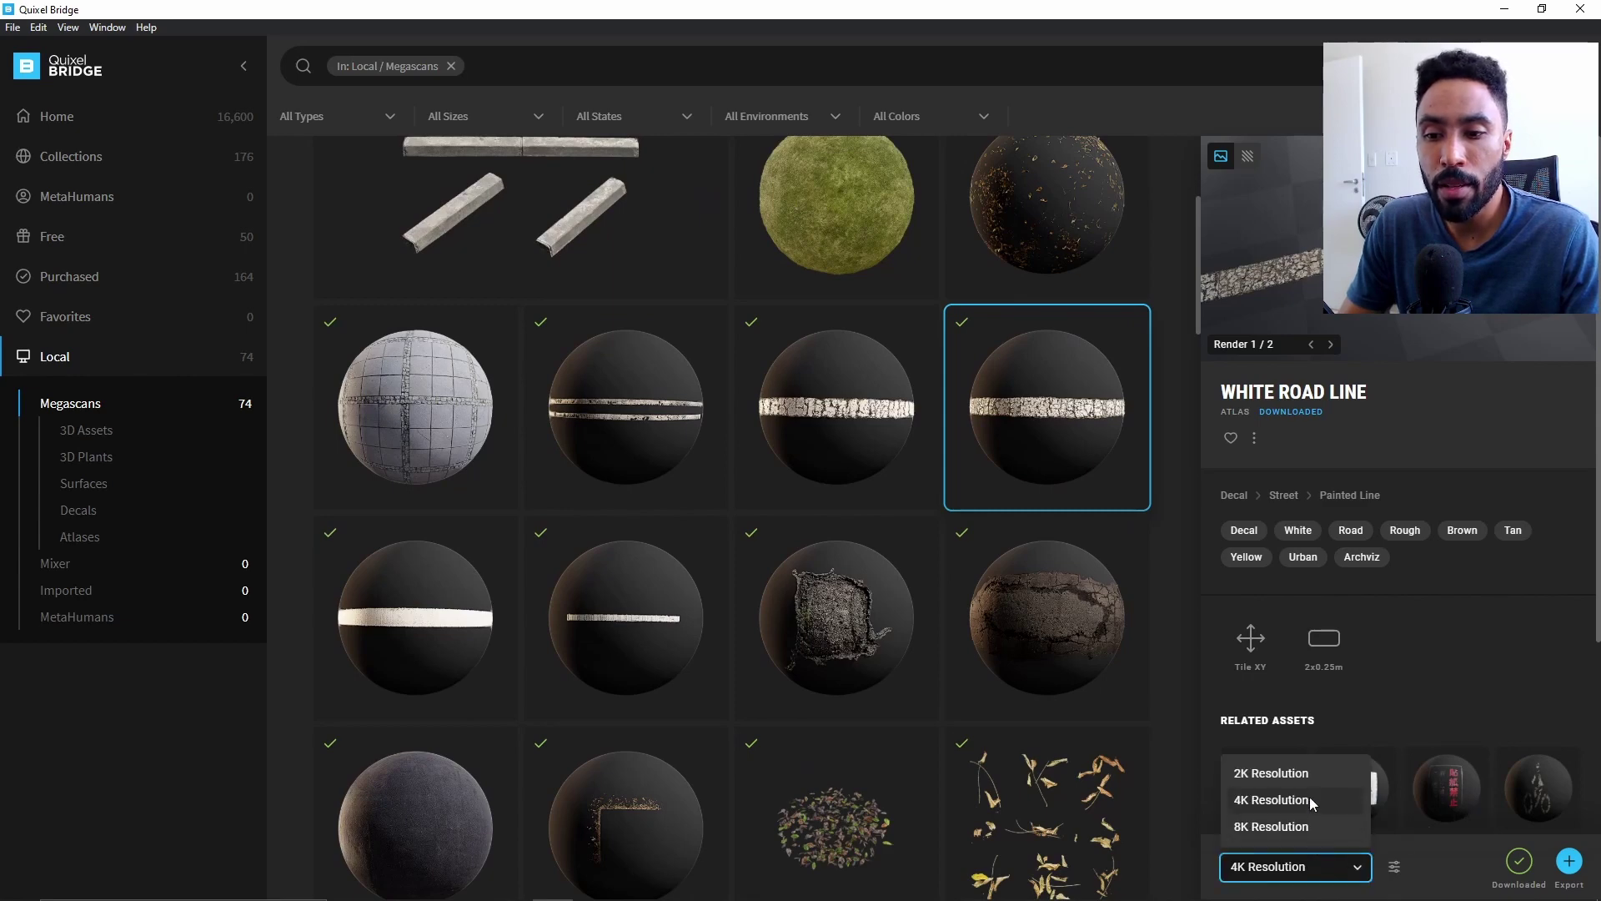
{"action": "left_click", "coordinate": [1308, 775]}
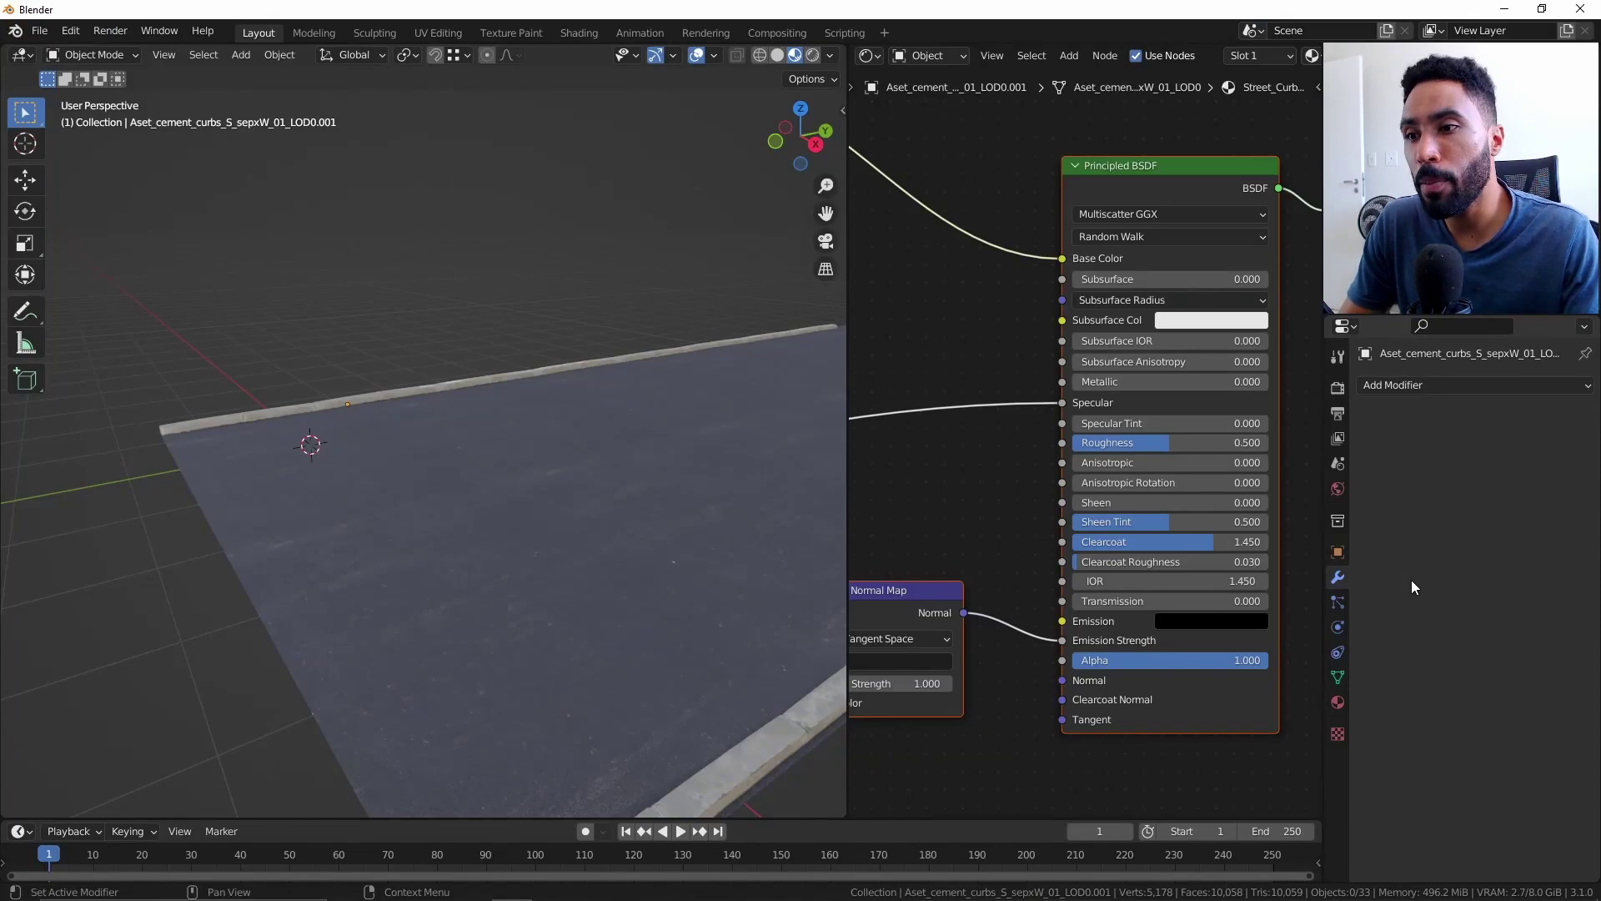
Add a plane over the road in Blender and position it slightly above the asphalt, at about 0.21 m in Z.
{"action": "key", "text": "shift+a"}
{"action": "mouse_move", "coordinate": [594, 486]}
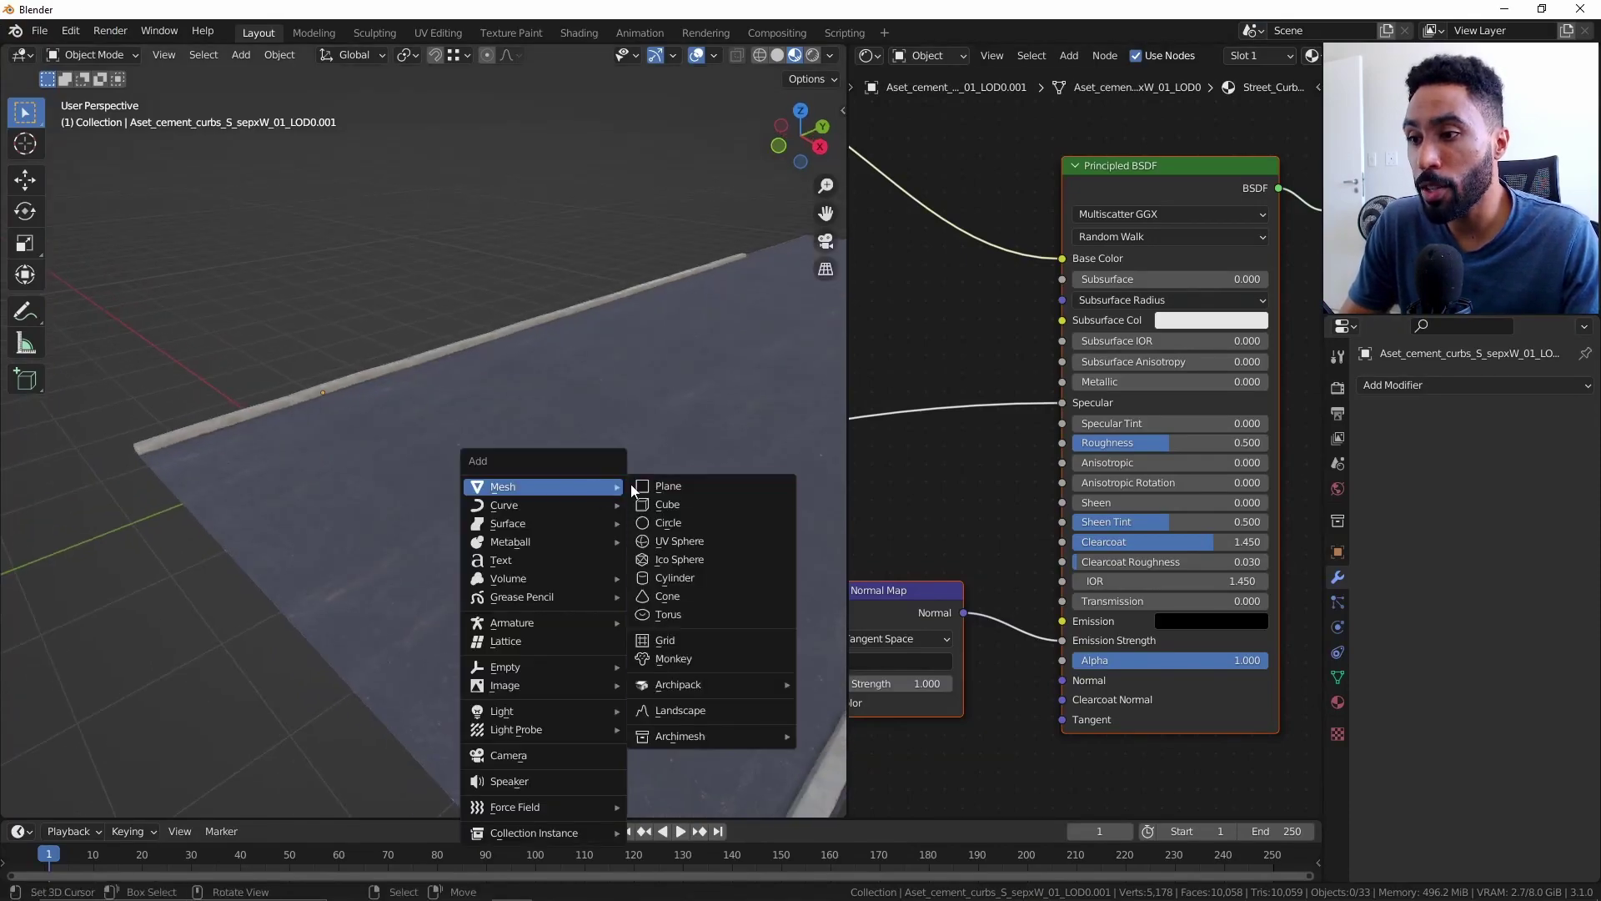
{"action": "left_click", "coordinate": [656, 484]}
{"action": "key", "text": "g"}
{"action": "left_click", "coordinate": [659, 467]}
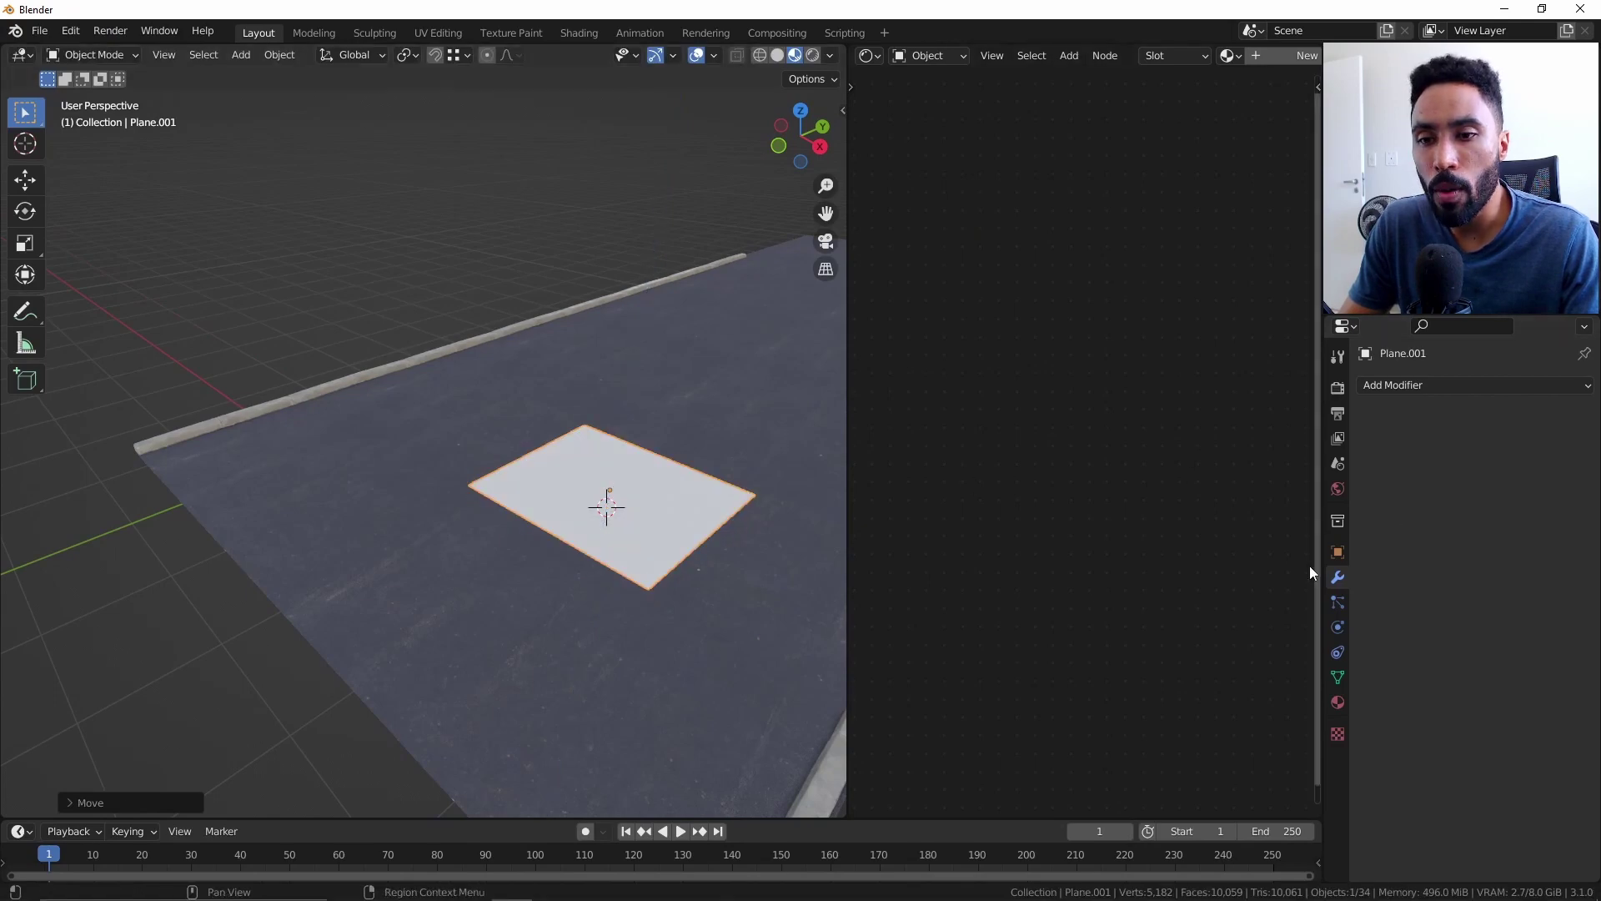
Assign the White_Road_sfqmm3g material to the new plane.
{"action": "left_click", "coordinate": [1337, 699]}
{"action": "left_click", "coordinate": [1370, 462]}
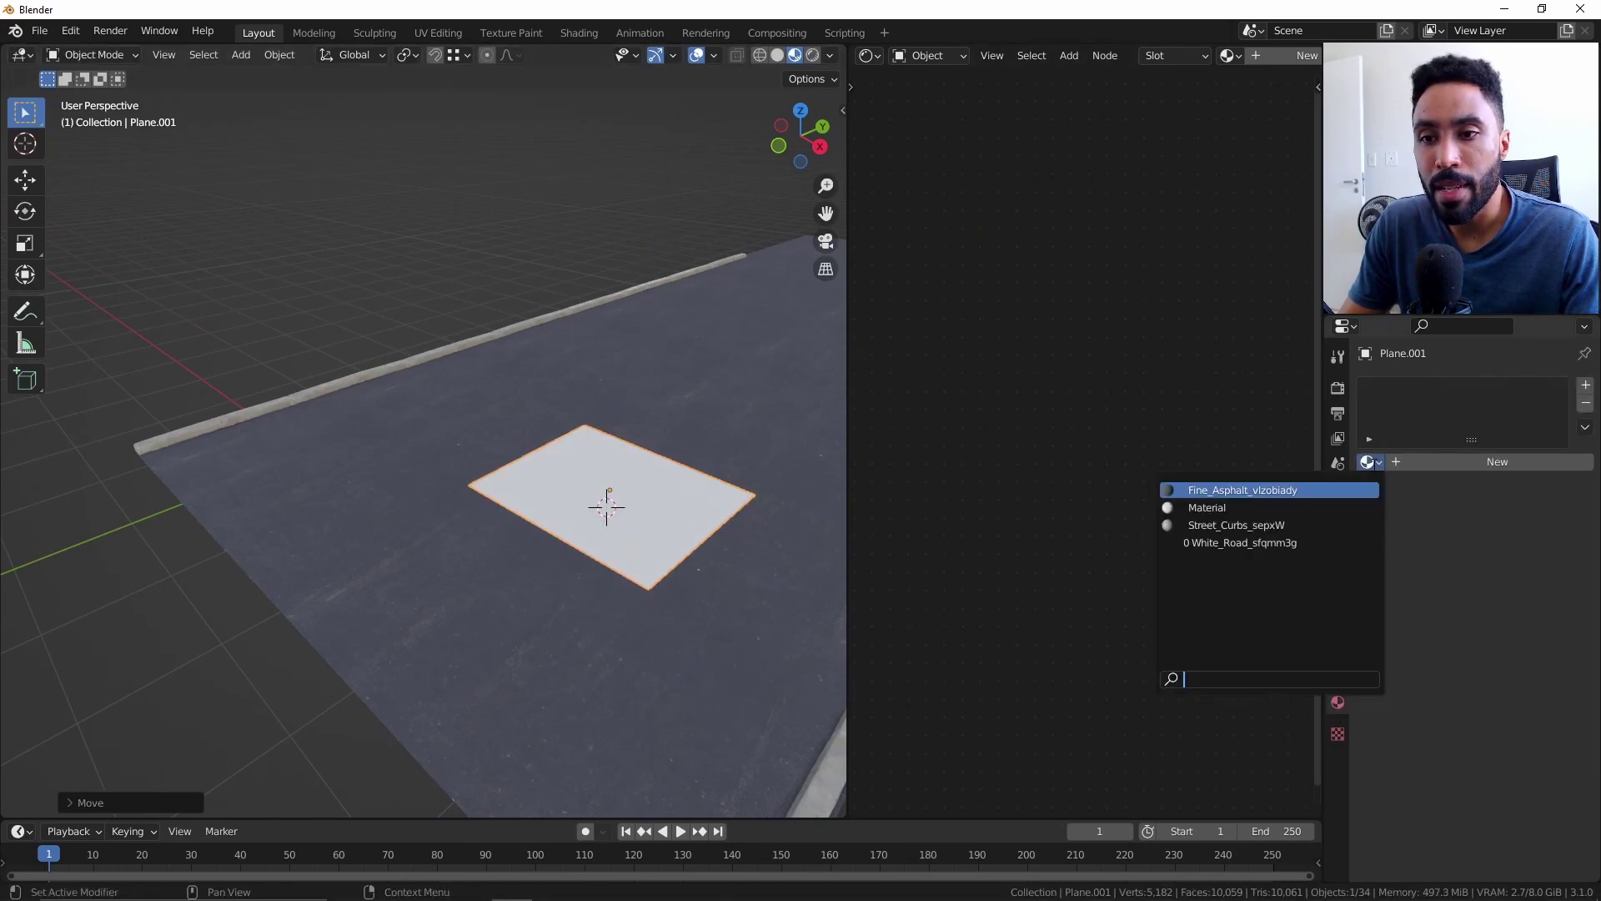
{"action": "left_click", "coordinate": [1303, 544]}
Look up the White Road Line decal's real-world size in Quixel Bridge and return to Blender's top view.
{"action": "key", "text": "KP_7"}
{"action": "key", "text": "alt+Tab"}
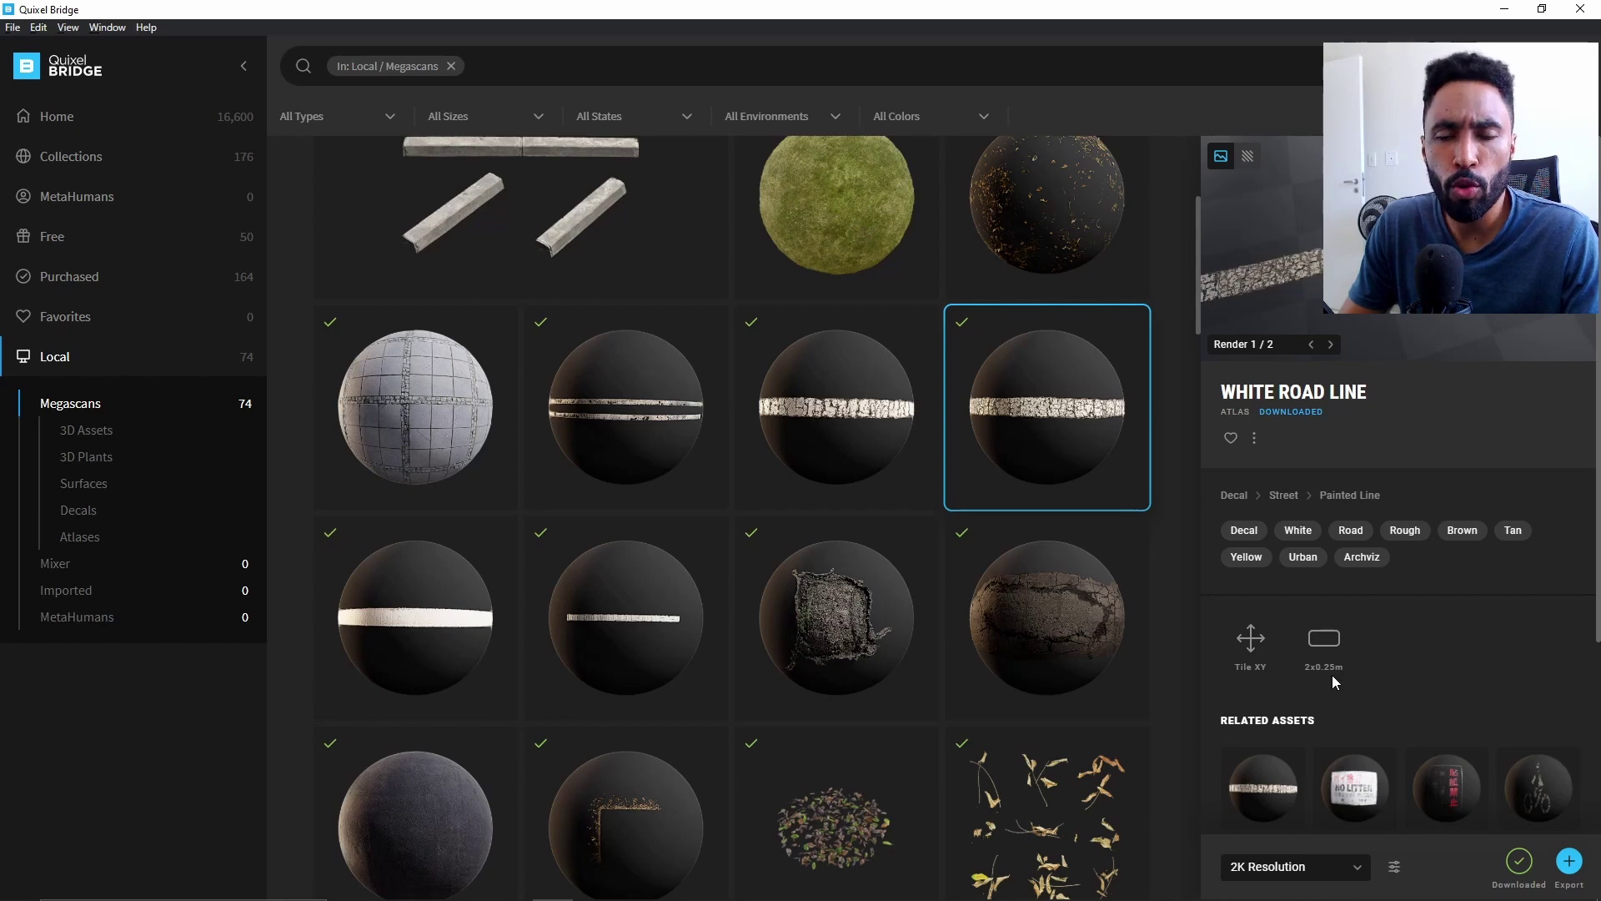
{"action": "key", "text": "alt+Tab"}
Set the road-line plane's dimensions to 2 m in X and 0.25 m in Y.
{"action": "scroll", "coordinate": [654, 439], "scroll_direction": "up", "scroll_amount": 2}
{"action": "left_click_drag", "start_coordinate": [764, 313], "coordinate": [558, 312]}
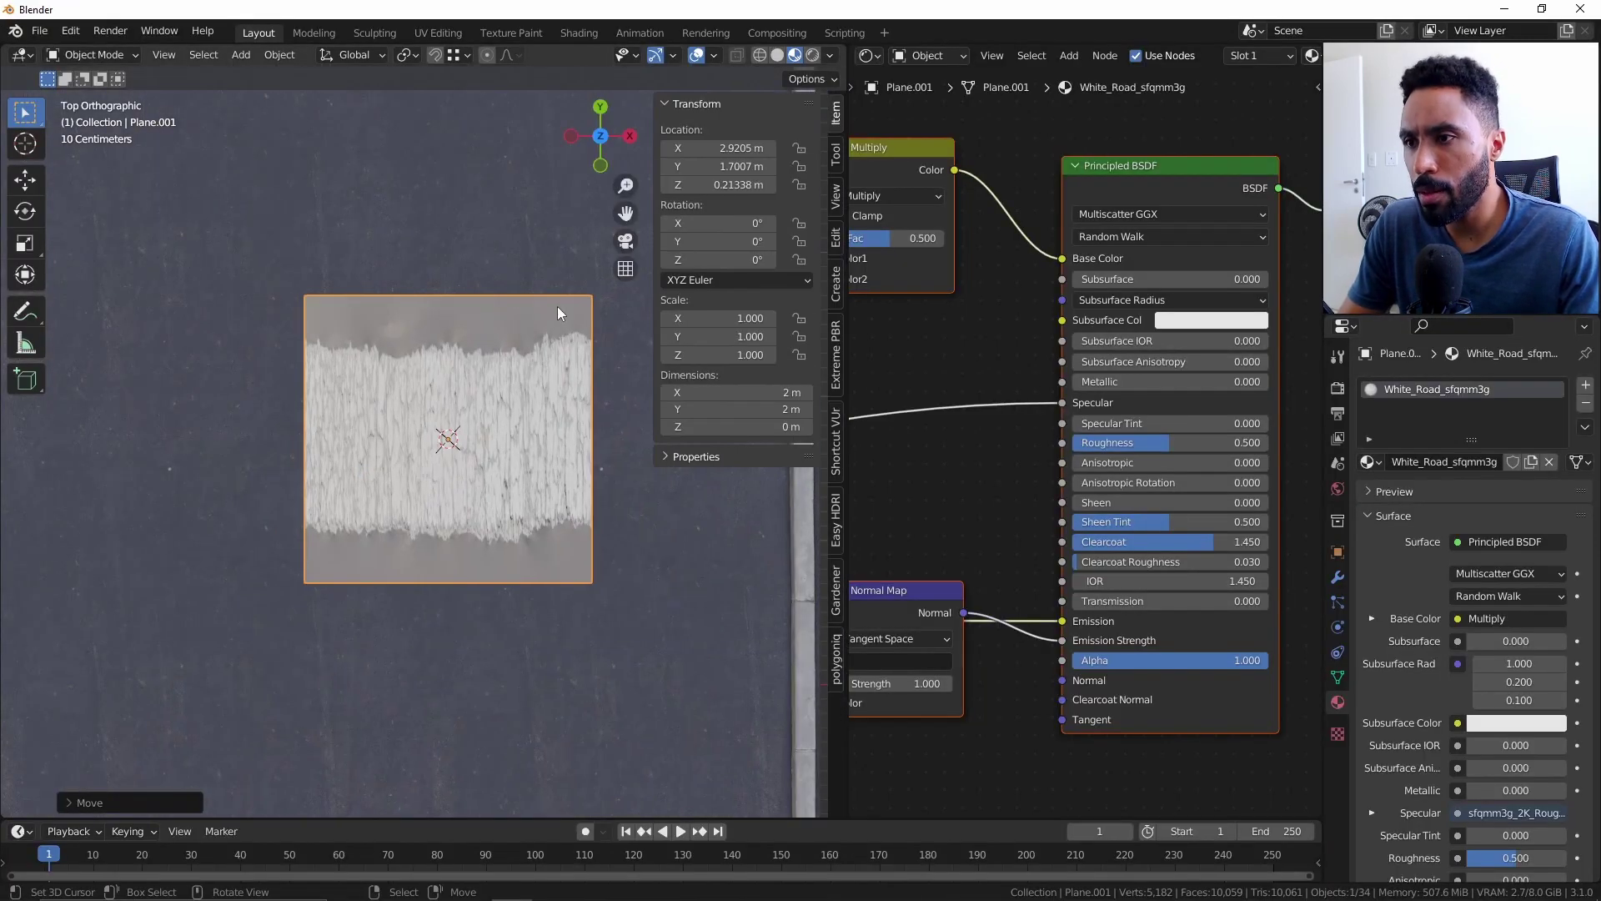
{"action": "left_click", "coordinate": [760, 393]}
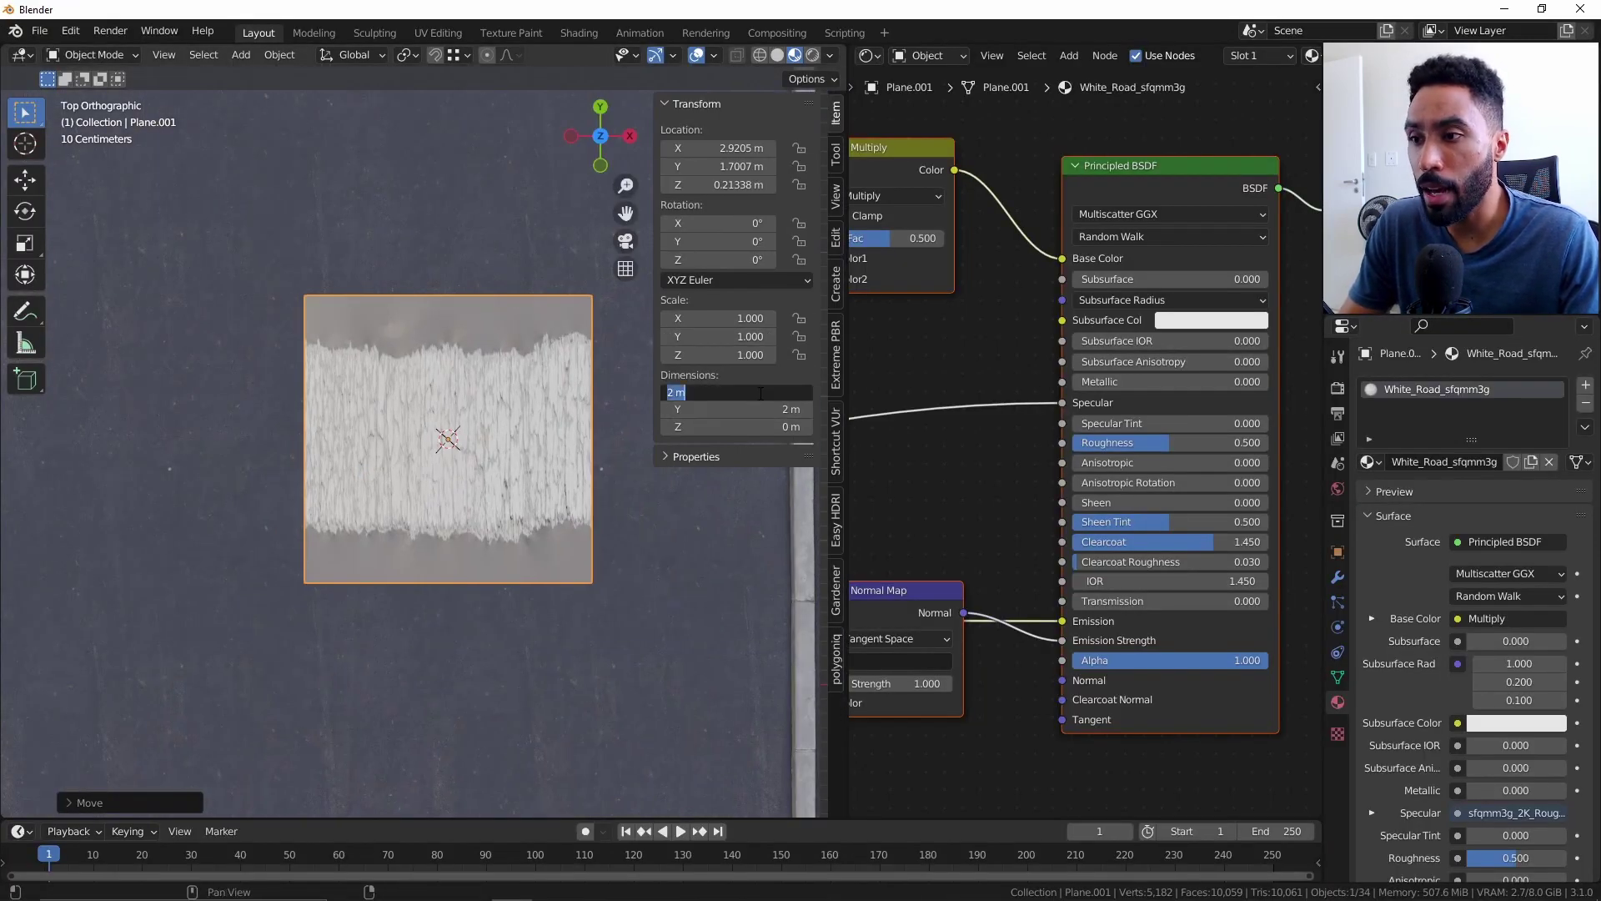
{"action": "key", "text": "Return"}
{"action": "left_click", "coordinate": [758, 411]}
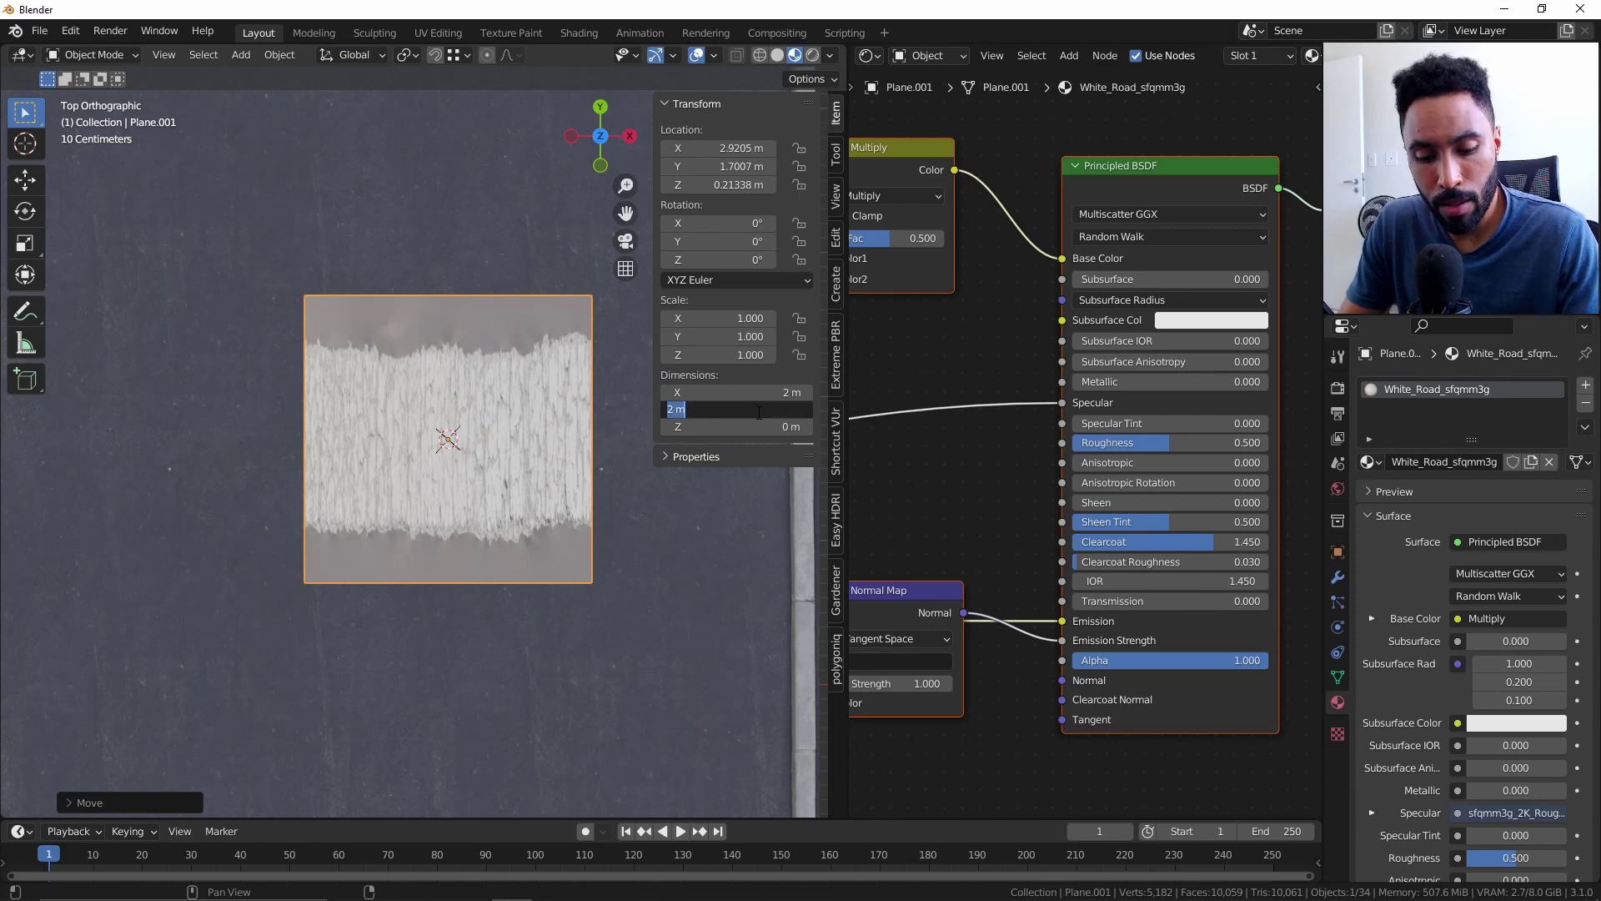
{"action": "type", "text": ".25"}
{"action": "key", "text": "Return"}
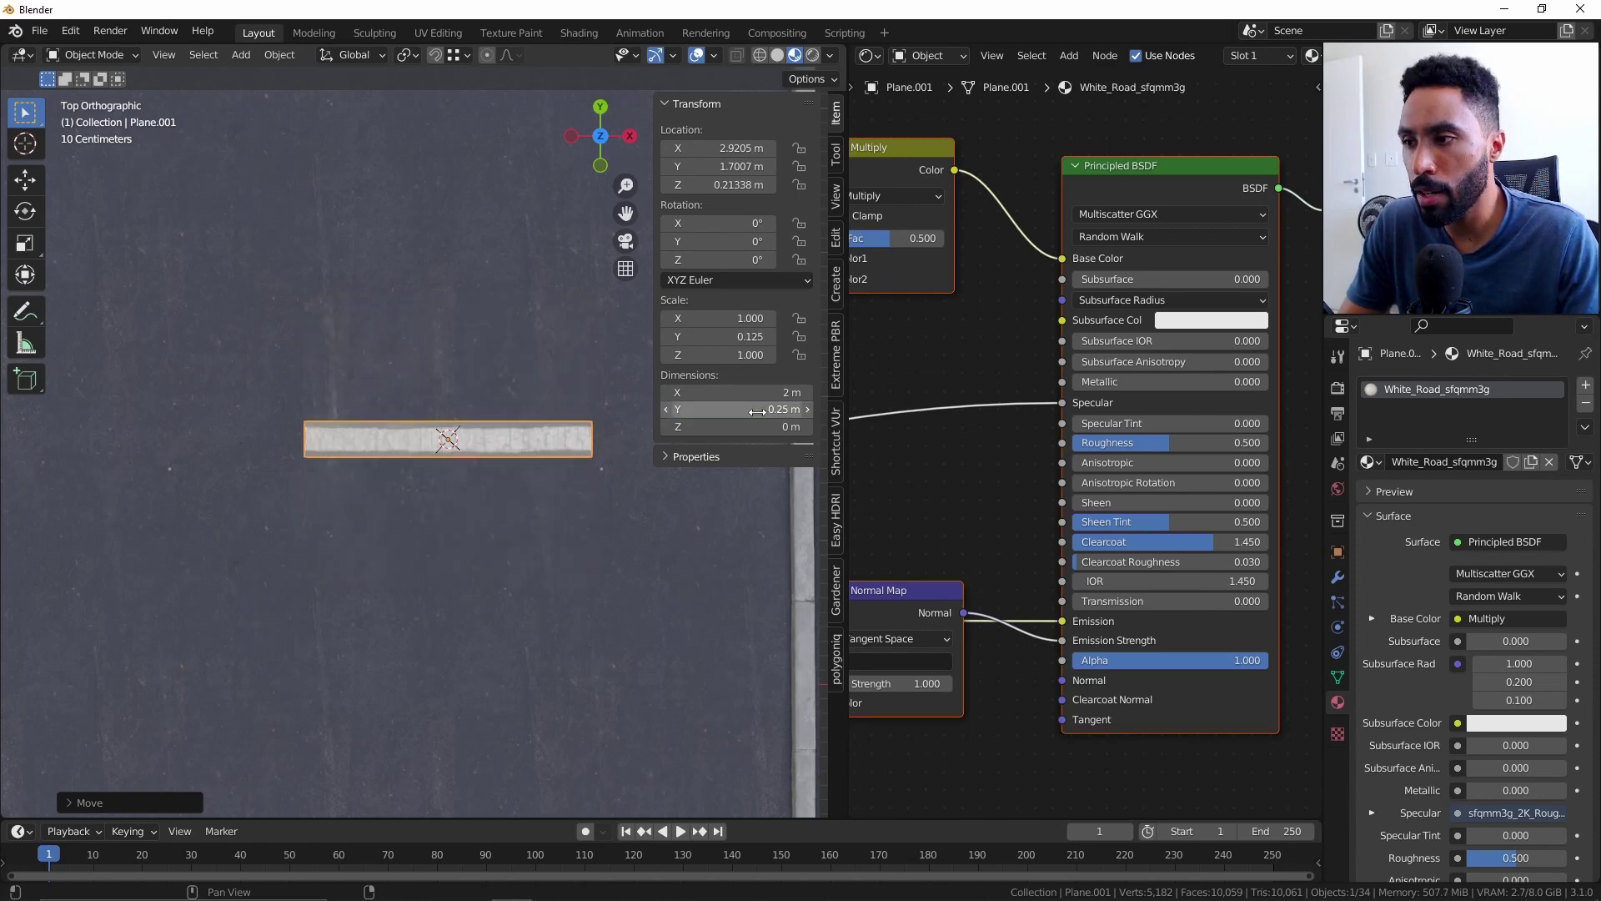
Apply the scale of the road-line plane.
{"action": "scroll", "coordinate": [428, 422], "scroll_direction": "up", "scroll_amount": 2}
{"action": "key", "text": "ctrl+a"}
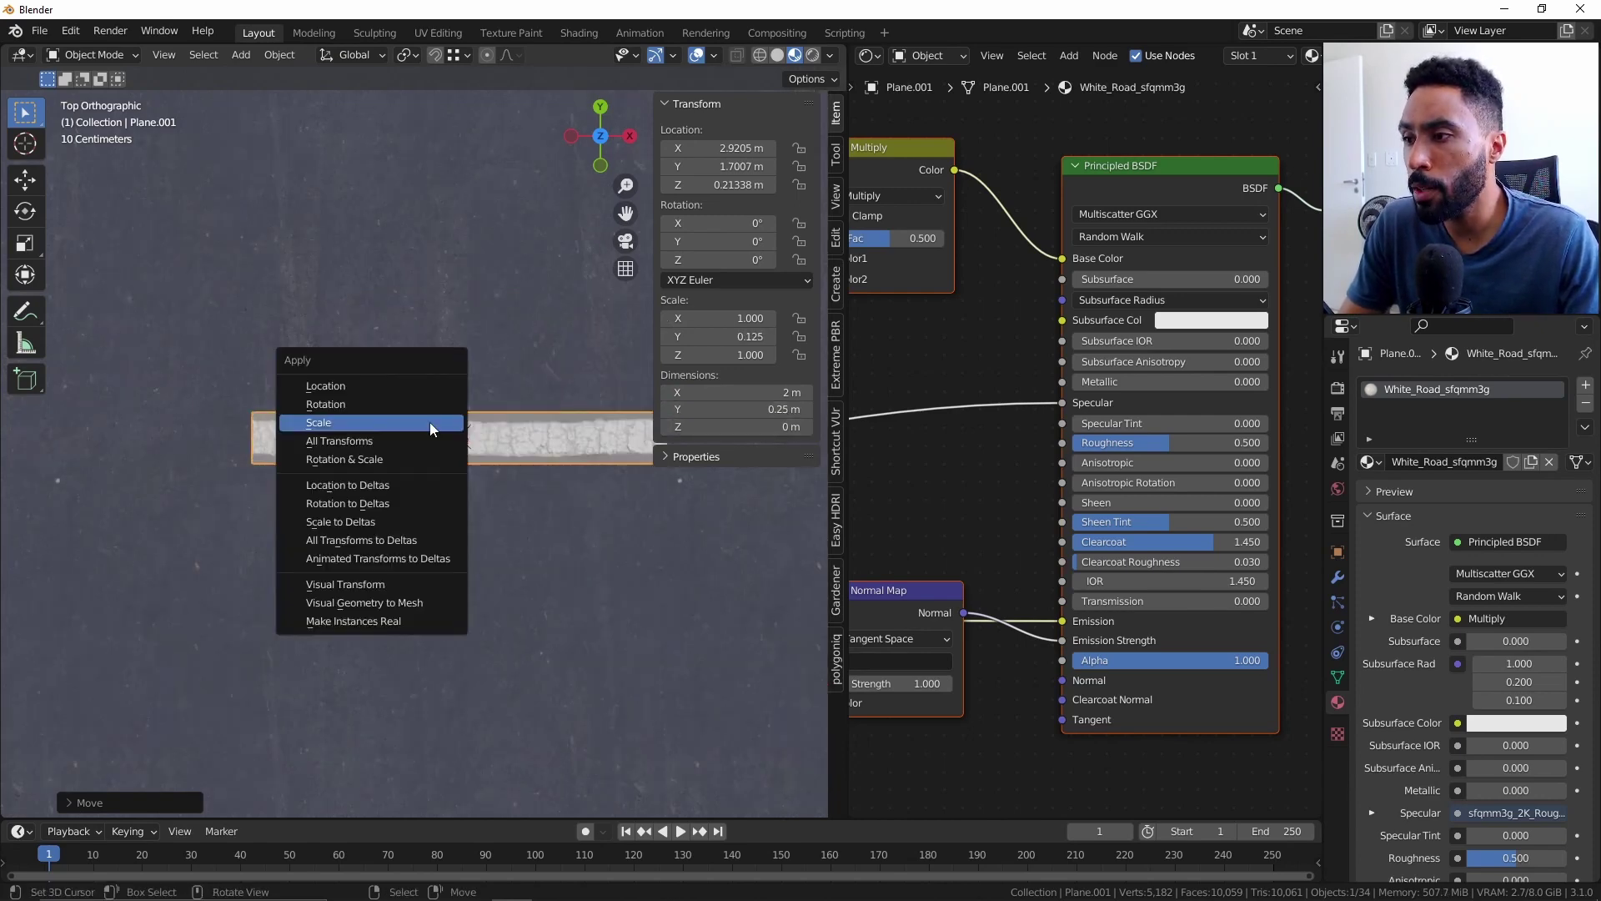
{"action": "left_click", "coordinate": [429, 422]}
{"action": "middle_click_drag", "start_coordinate": [552, 468], "coordinate": [392, 483], "text": "shift"}
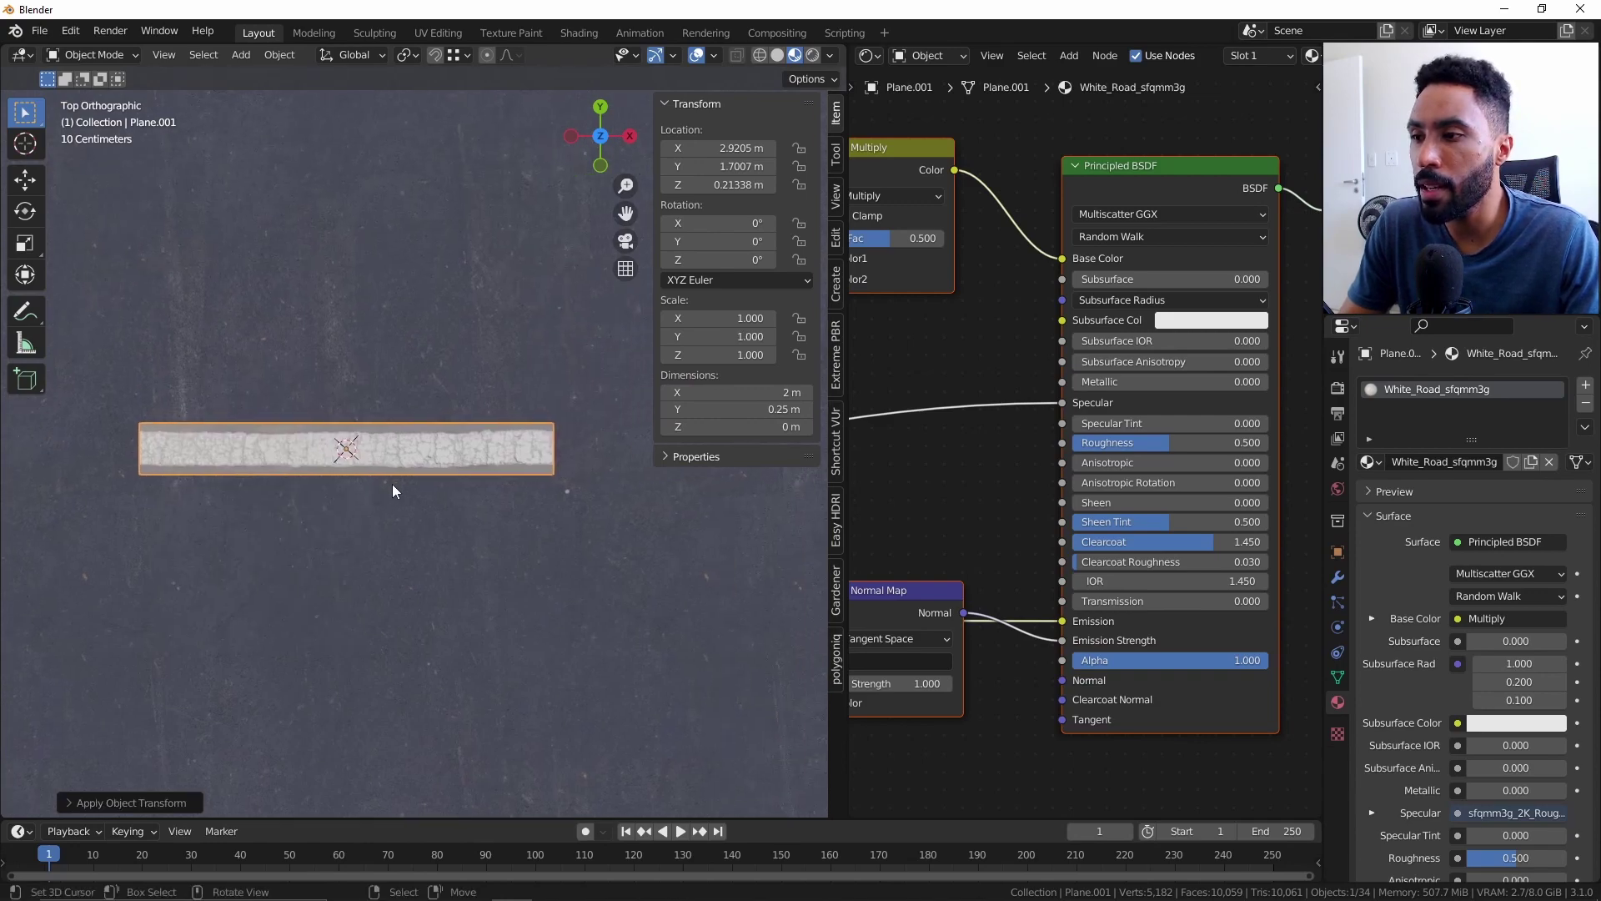
Rotate the road-line plane 90° about the global Z axis so it runs along the road.
{"action": "scroll", "coordinate": [391, 484], "scroll_direction": "up", "scroll_amount": 6}
{"action": "scroll", "coordinate": [500, 483], "scroll_direction": "down", "scroll_amount": 8}
{"action": "type", "text": "rz09"}
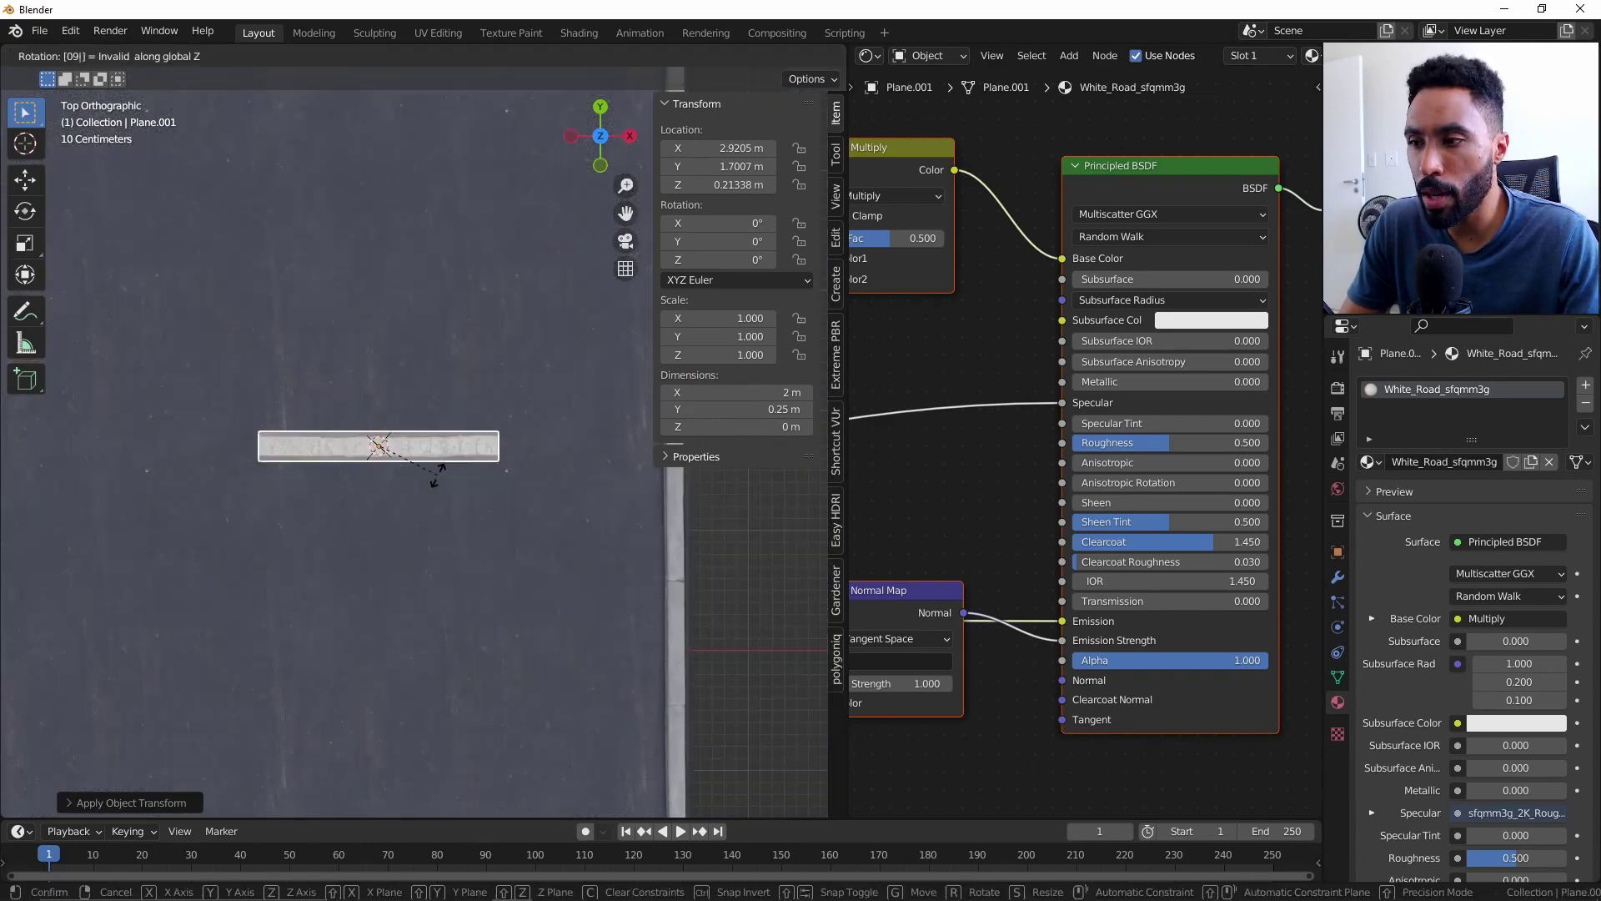
{"action": "key", "text": "BackSpace"}
{"action": "key", "text": "BackSpace"}
{"action": "type", "text": "90"}
{"action": "key", "text": "Return"}
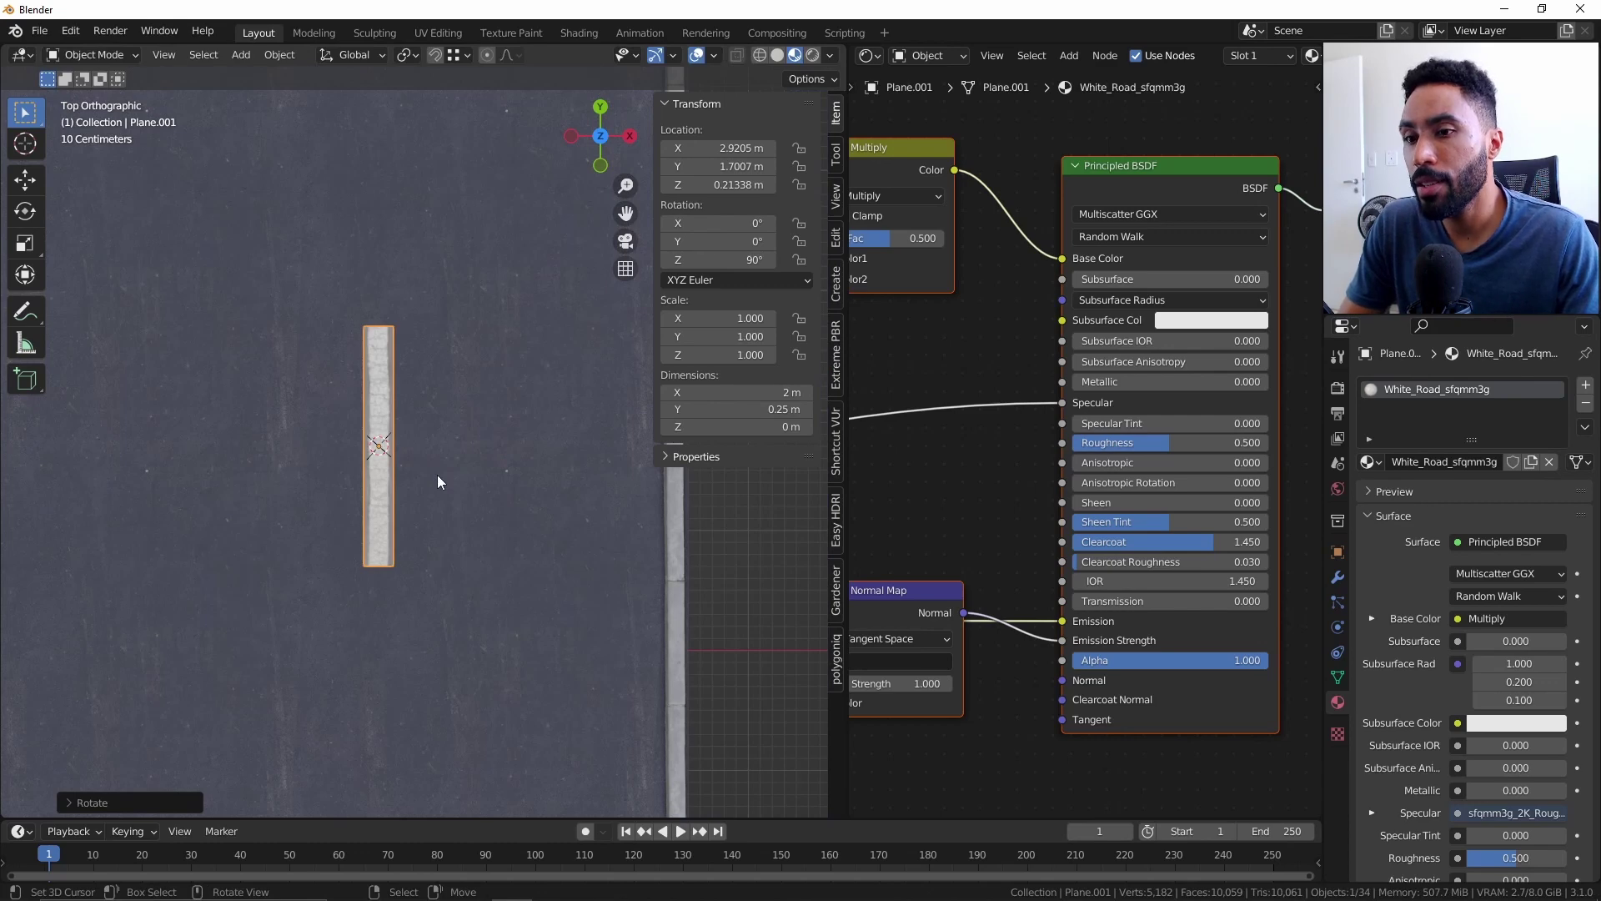
Reset the Principled BSDF node of the White_Road_sfqmm3g material to its default values.
{"action": "scroll", "coordinate": [1037, 472], "scroll_direction": "down", "scroll_amount": 4}
{"action": "middle_click_drag", "start_coordinate": [1038, 472], "coordinate": [1162, 454]}
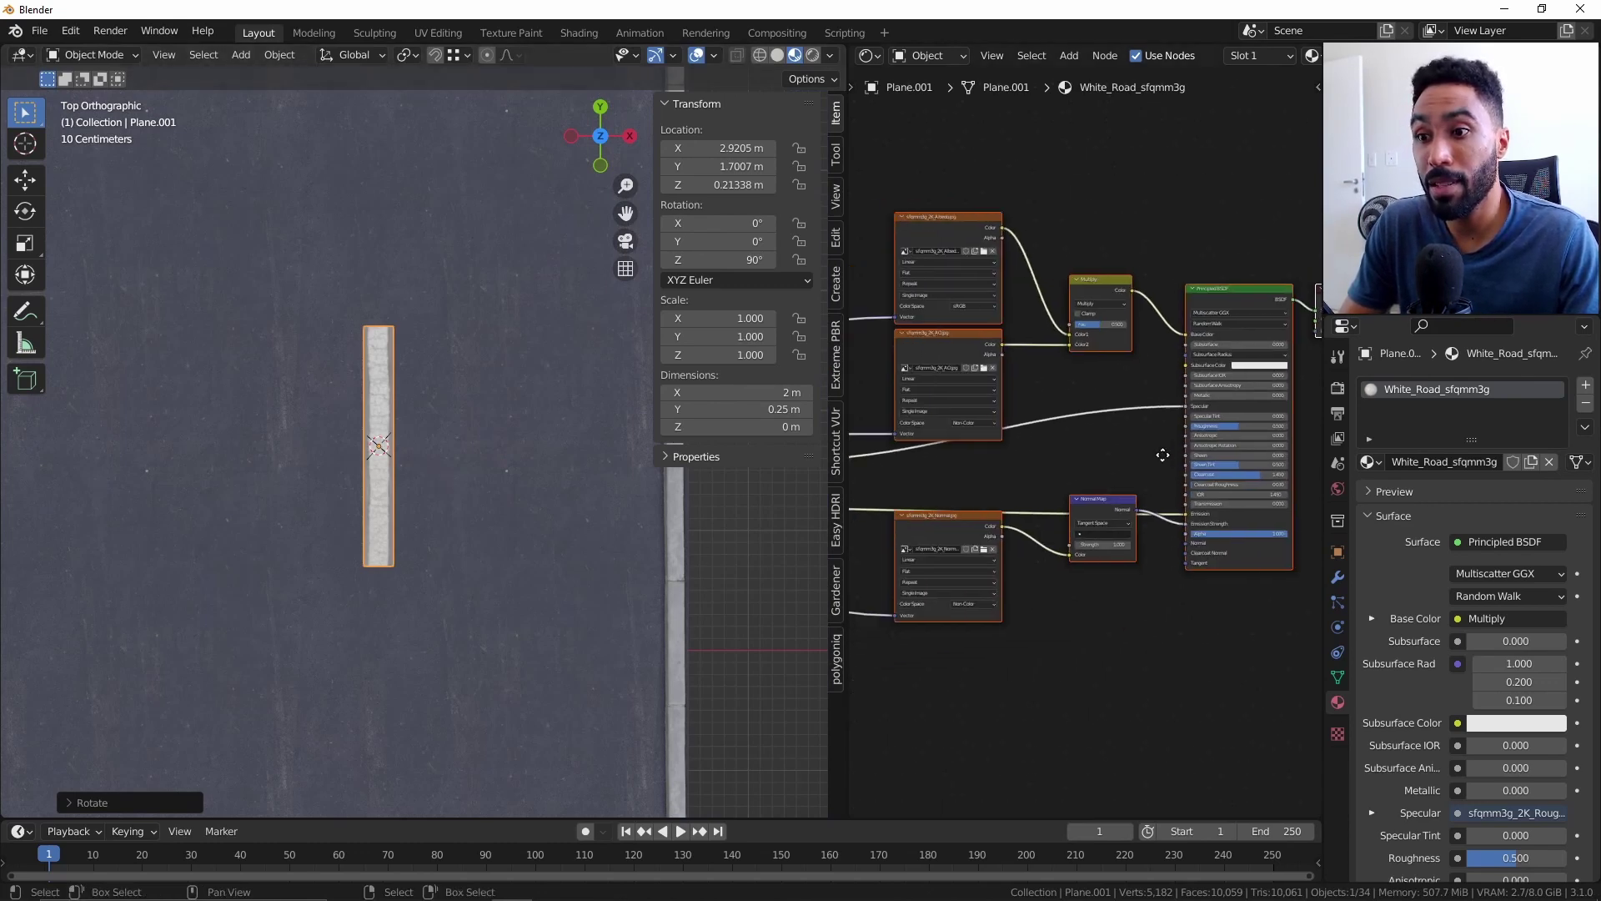
{"action": "scroll", "coordinate": [1155, 461], "scroll_direction": "down", "scroll_amount": 2}
{"action": "scroll", "coordinate": [518, 518], "scroll_direction": "up", "scroll_amount": 4}
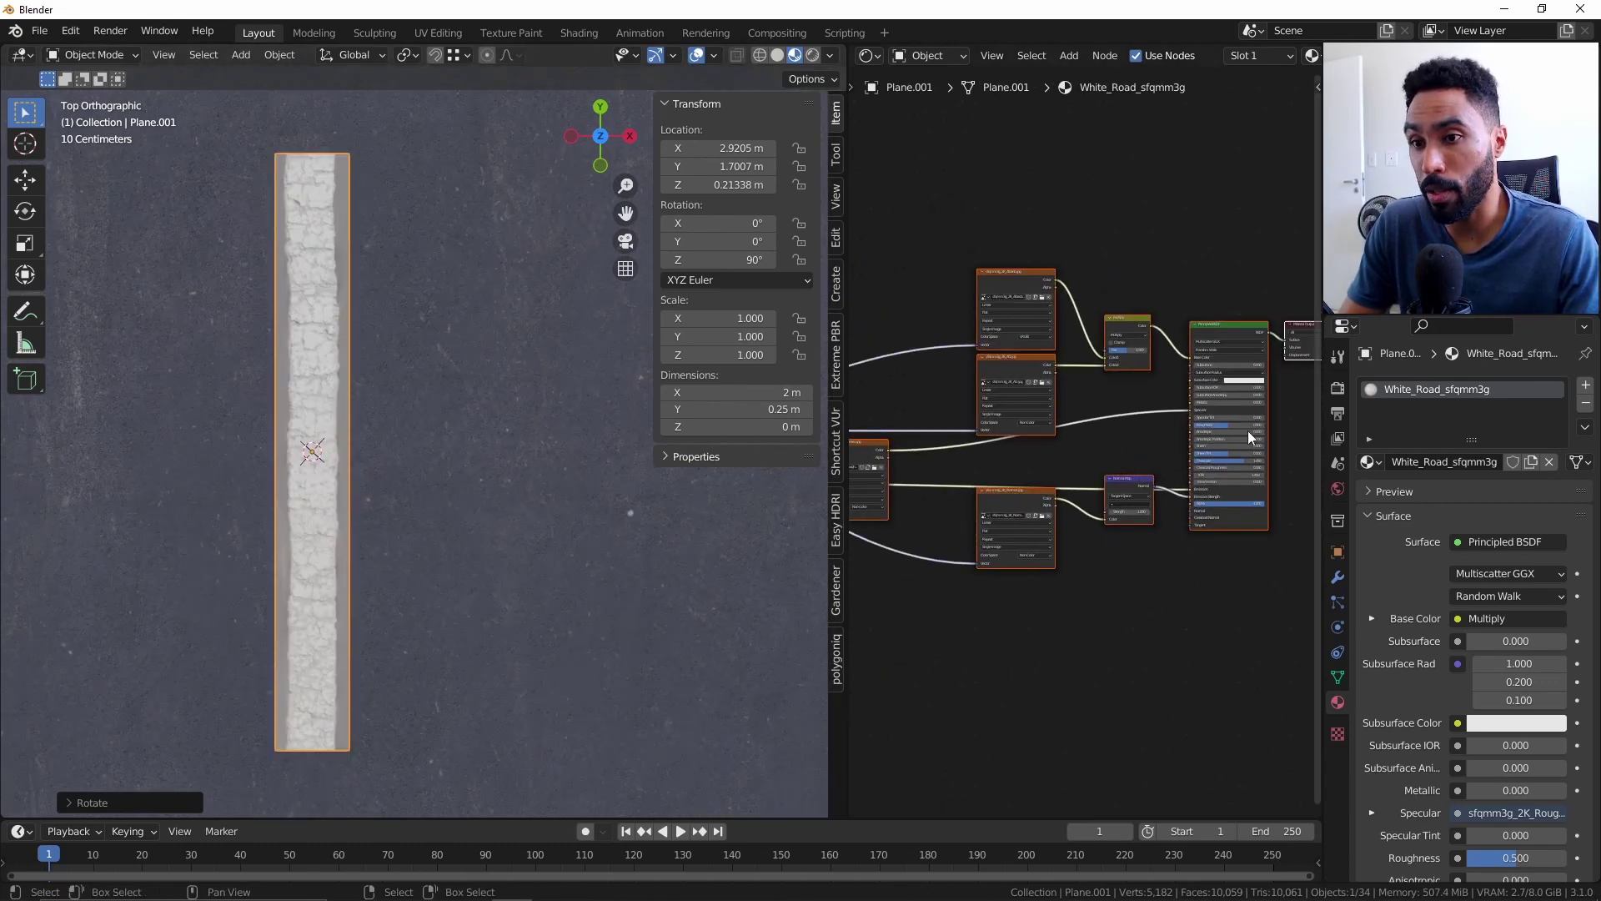
{"action": "scroll", "coordinate": [1092, 530], "scroll_direction": "up", "scroll_amount": 4}
{"action": "scroll", "coordinate": [1080, 421], "scroll_direction": "up", "scroll_amount": 2}
{"action": "left_click", "coordinate": [1074, 199]}
{"action": "key", "text": "BackSpace"}
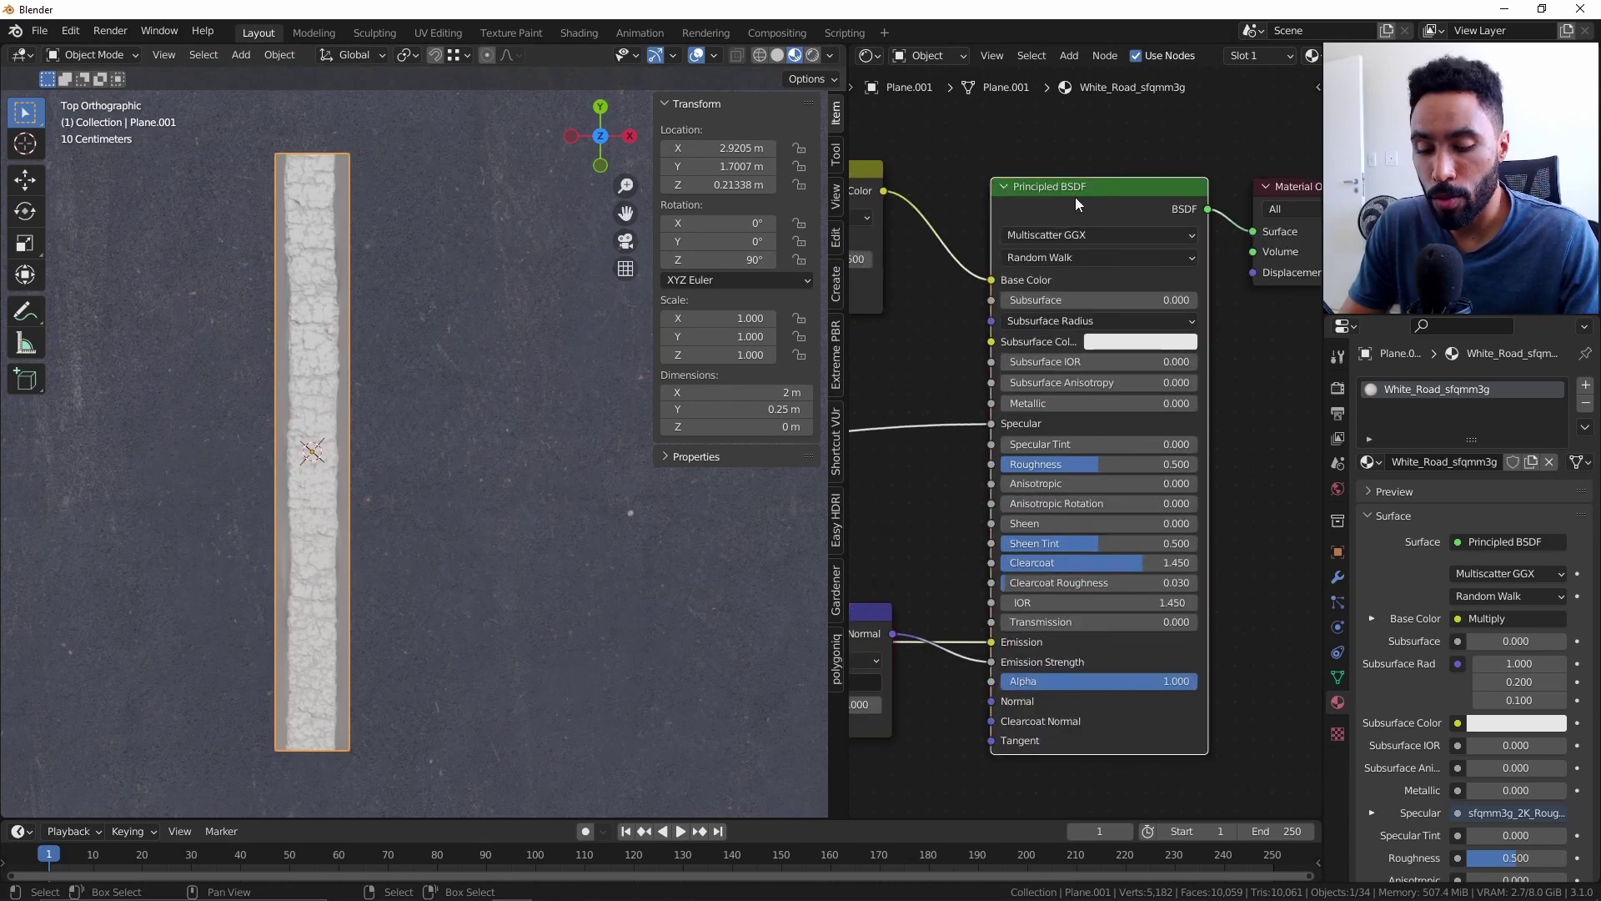
{"action": "scroll", "coordinate": [1088, 388], "scroll_direction": "left", "scroll_amount": 2, "text": "ctrl"}
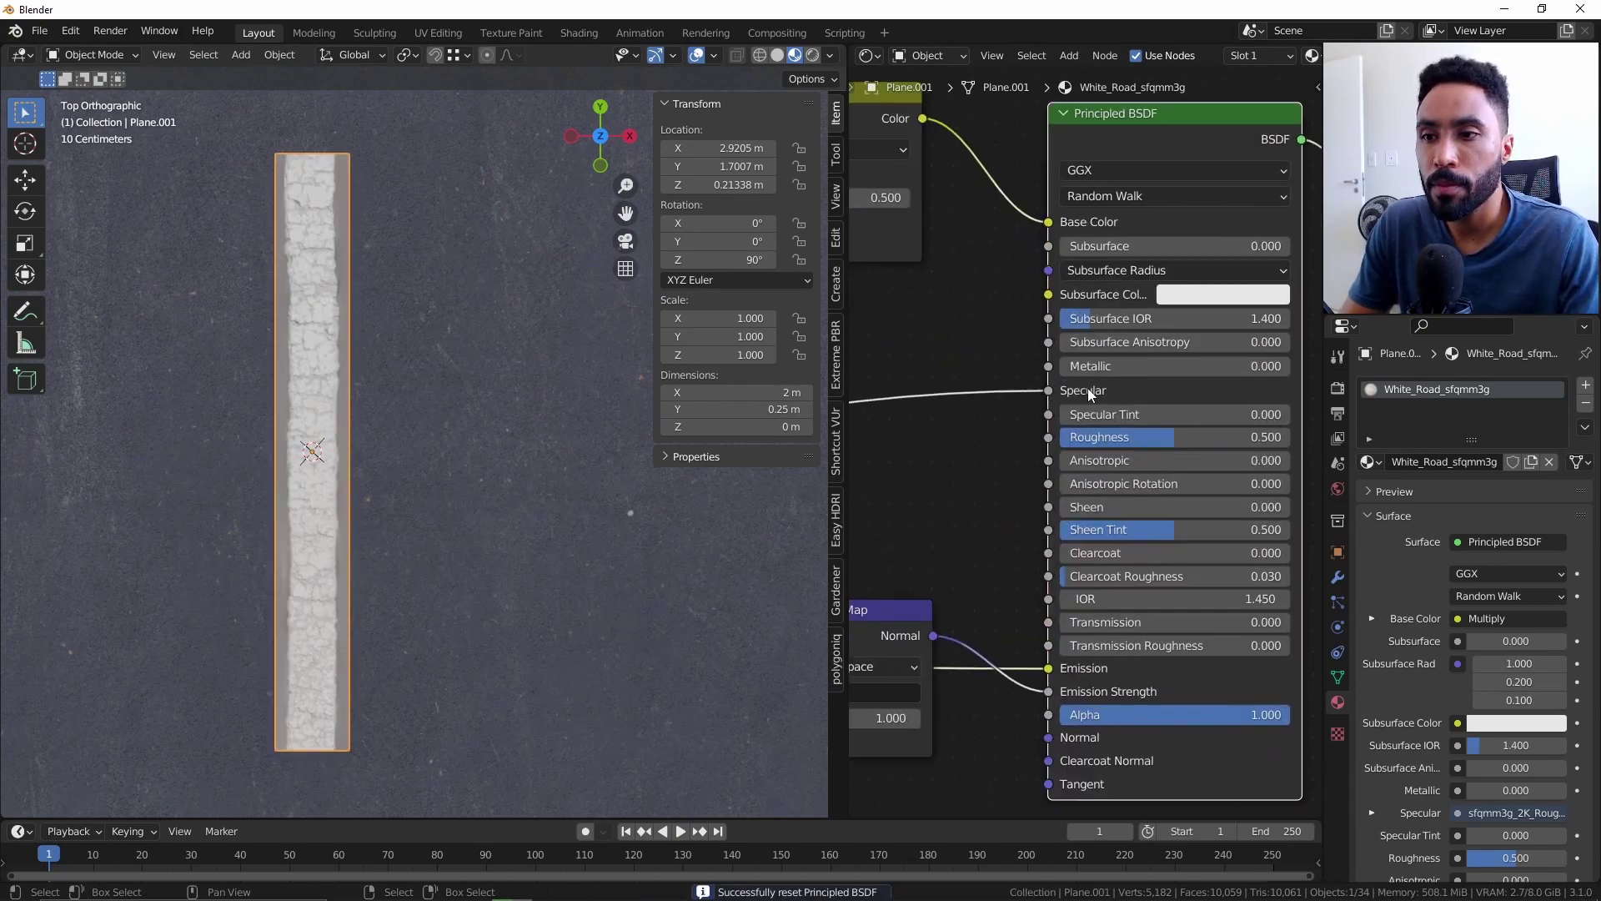
Reroute the texture links on the Principled BSDF so roughness feeds Roughness, opacity feeds Alpha and the normal map feeds Normal.
{"action": "left_click_drag", "start_coordinate": [1089, 400], "coordinate": [1089, 443]}
{"action": "scroll", "coordinate": [1095, 388], "scroll_direction": "down", "scroll_amount": 4, "text": "shift"}
{"action": "scroll", "coordinate": [1095, 387], "scroll_direction": "up", "scroll_amount": 1}
{"action": "left_click_drag", "start_coordinate": [1095, 381], "coordinate": [1095, 427]}
Set snapping to Edge Center and move the road-line plane along X to the middle of the road.
{"action": "middle_click_drag", "start_coordinate": [500, 491], "coordinate": [392, 443]}
{"action": "key", "text": "KP_7"}
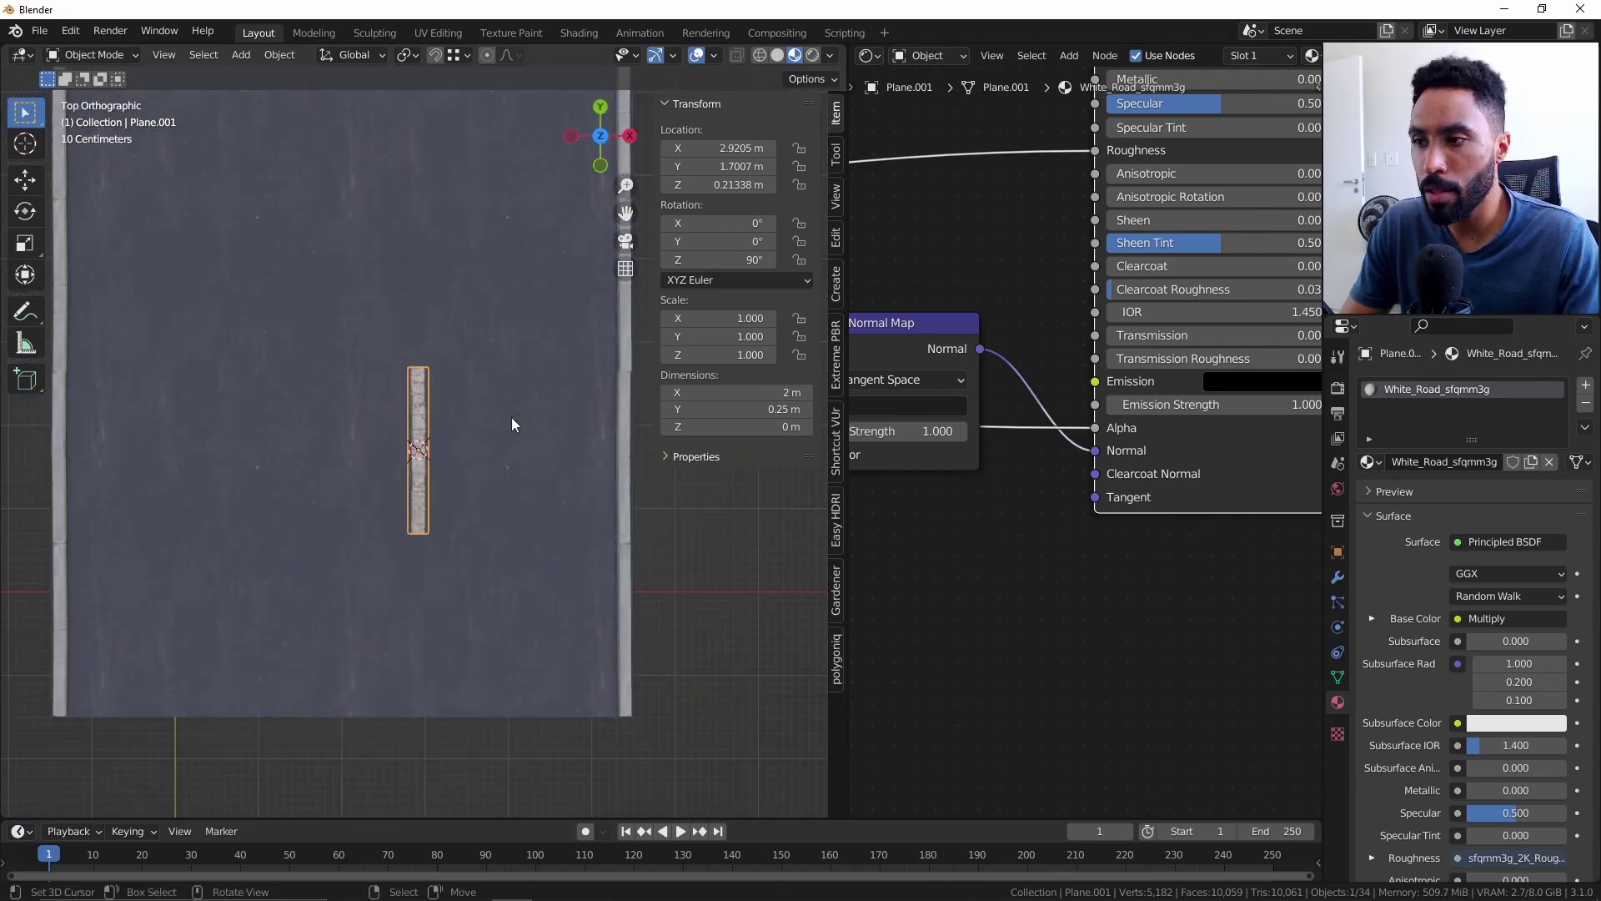
{"action": "left_click", "coordinate": [464, 60]}
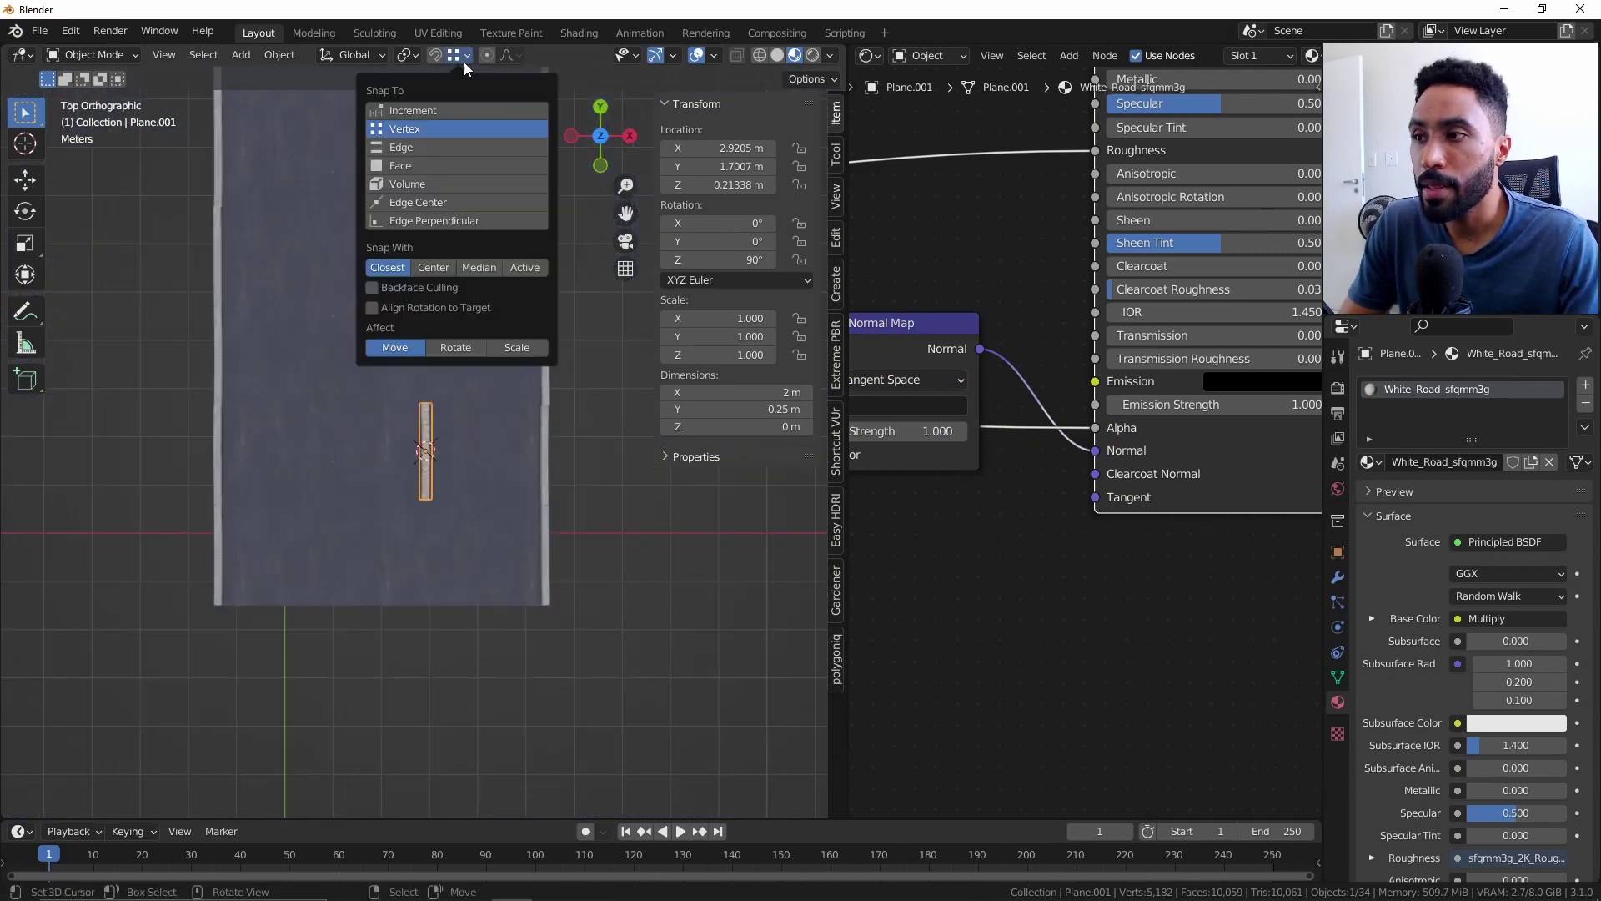
{"action": "left_click", "coordinate": [429, 205]}
{"action": "key", "text": "g"}
{"action": "key", "text": "x"}
{"action": "left_click", "coordinate": [372, 601]}
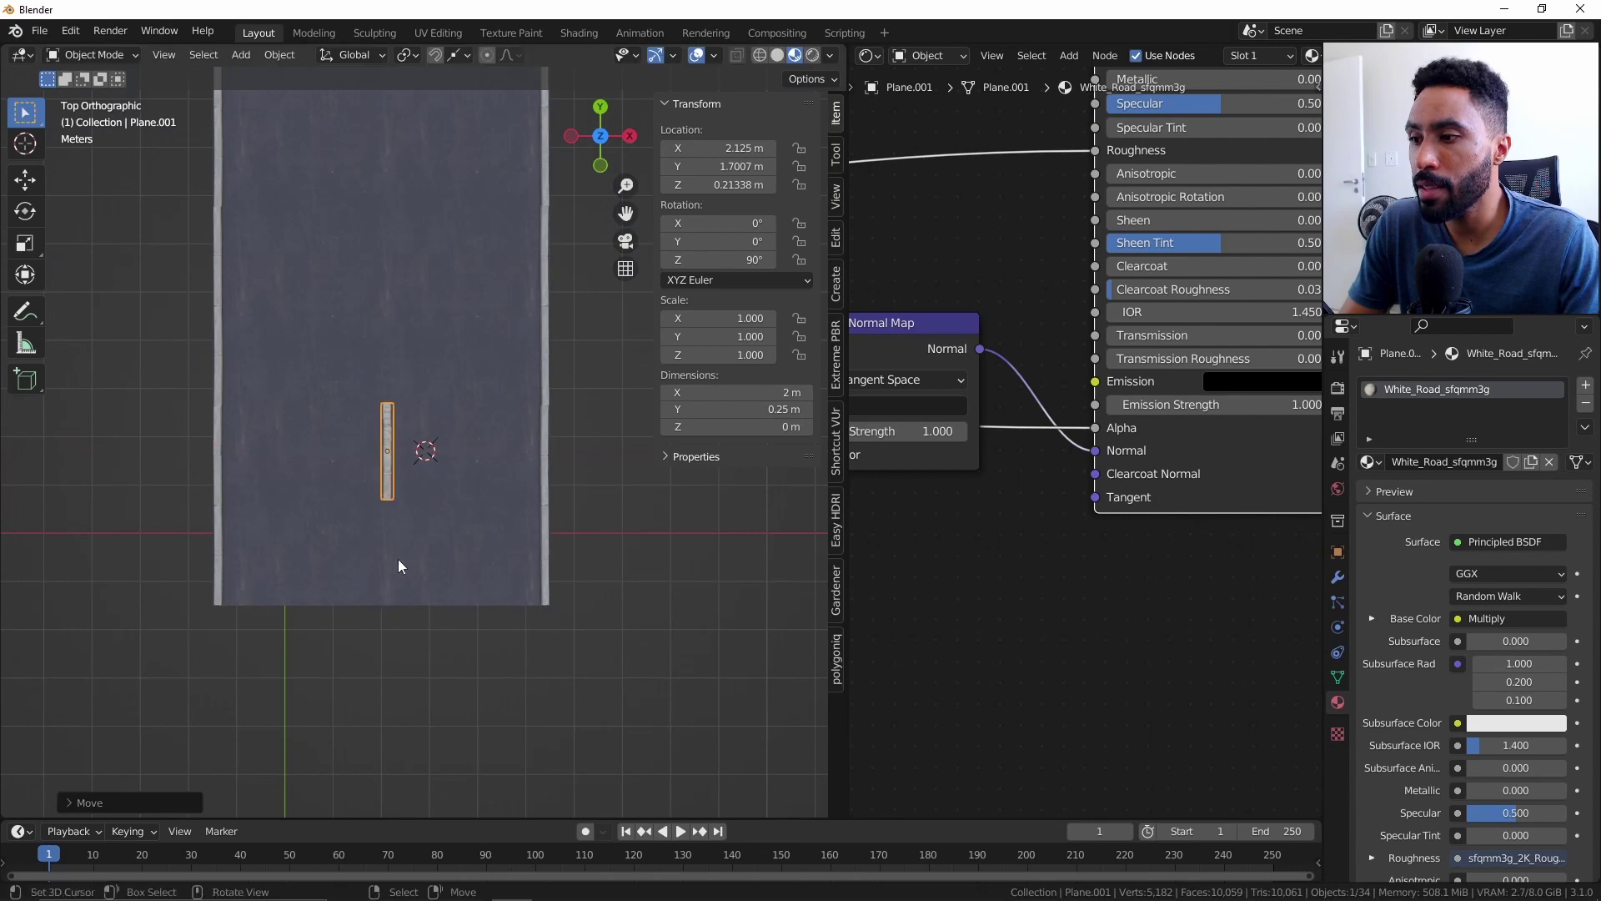
{"action": "scroll", "coordinate": [403, 518], "scroll_direction": "up", "scroll_amount": 4}
{"action": "key", "text": "g"}
{"action": "key", "text": "x"}
Snap the road-line plane down along Z onto the road surface at 0 m.
{"action": "middle_click_drag", "start_coordinate": [372, 528], "coordinate": [399, 394]}
{"action": "key", "text": "z"}
{"action": "left_click", "coordinate": [399, 393]}
{"action": "key", "text": "ctrl+shift+Tab"}
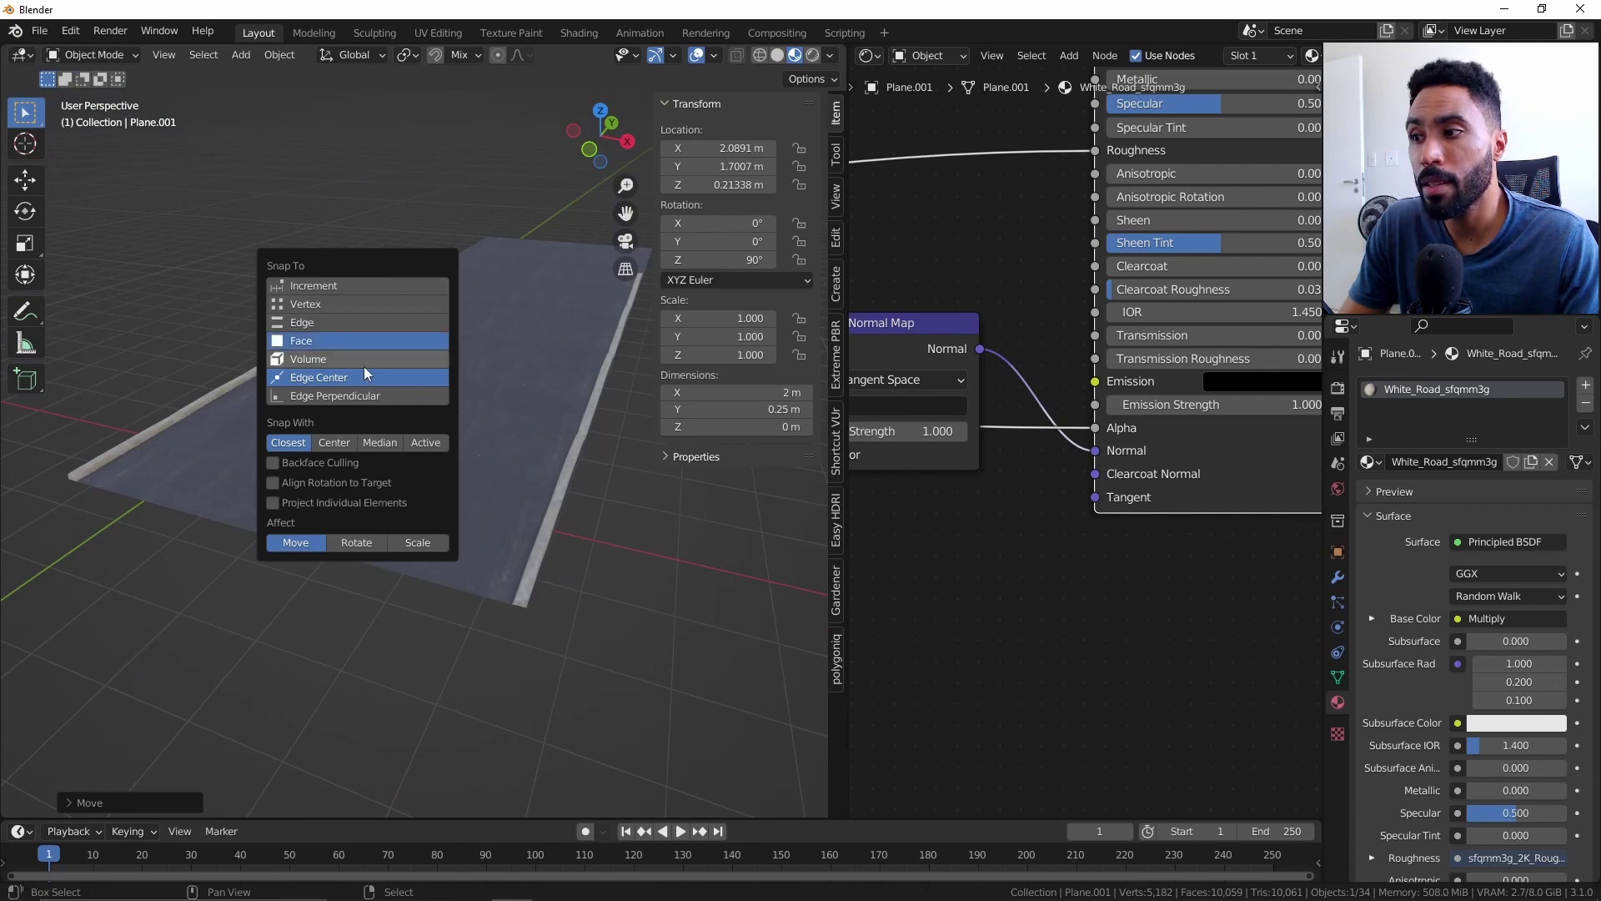
{"action": "left_click", "coordinate": [362, 302], "text": "shift"}
{"action": "key", "text": "g"}
{"action": "key", "text": "z"}
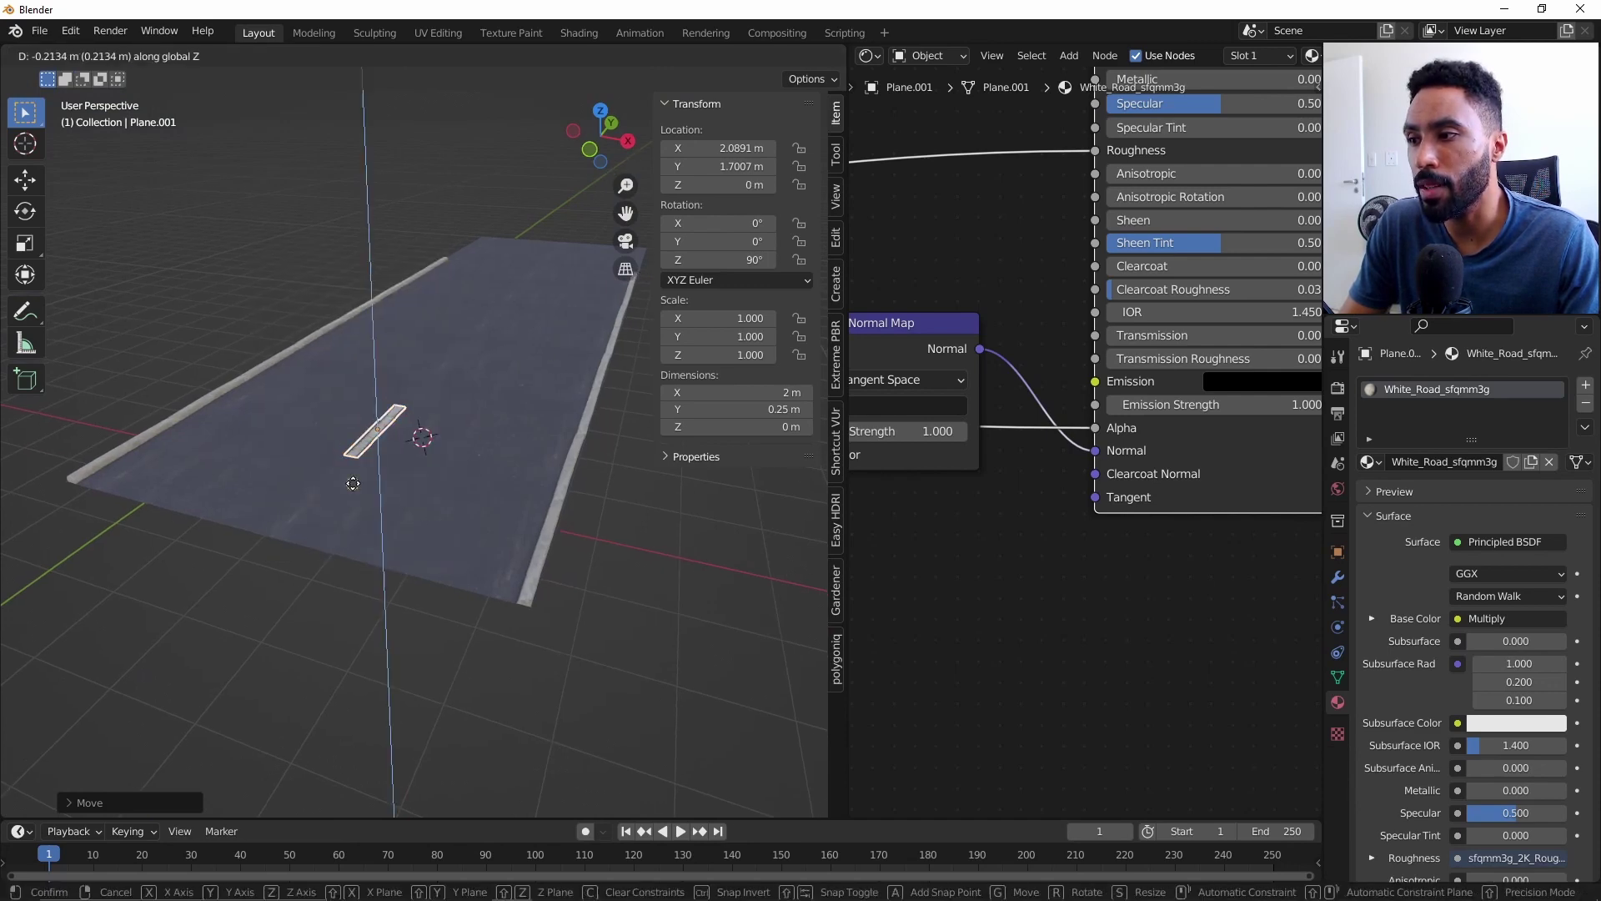
{"action": "left_click", "coordinate": [350, 484], "text": "ctrl"}
Hide the sidebar, then show the road line in rendered viewport shading with Scene World disabled.
{"action": "scroll", "coordinate": [444, 498], "scroll_direction": "up", "scroll_amount": 3}
{"action": "middle_click_drag", "start_coordinate": [350, 486], "coordinate": [440, 549]}
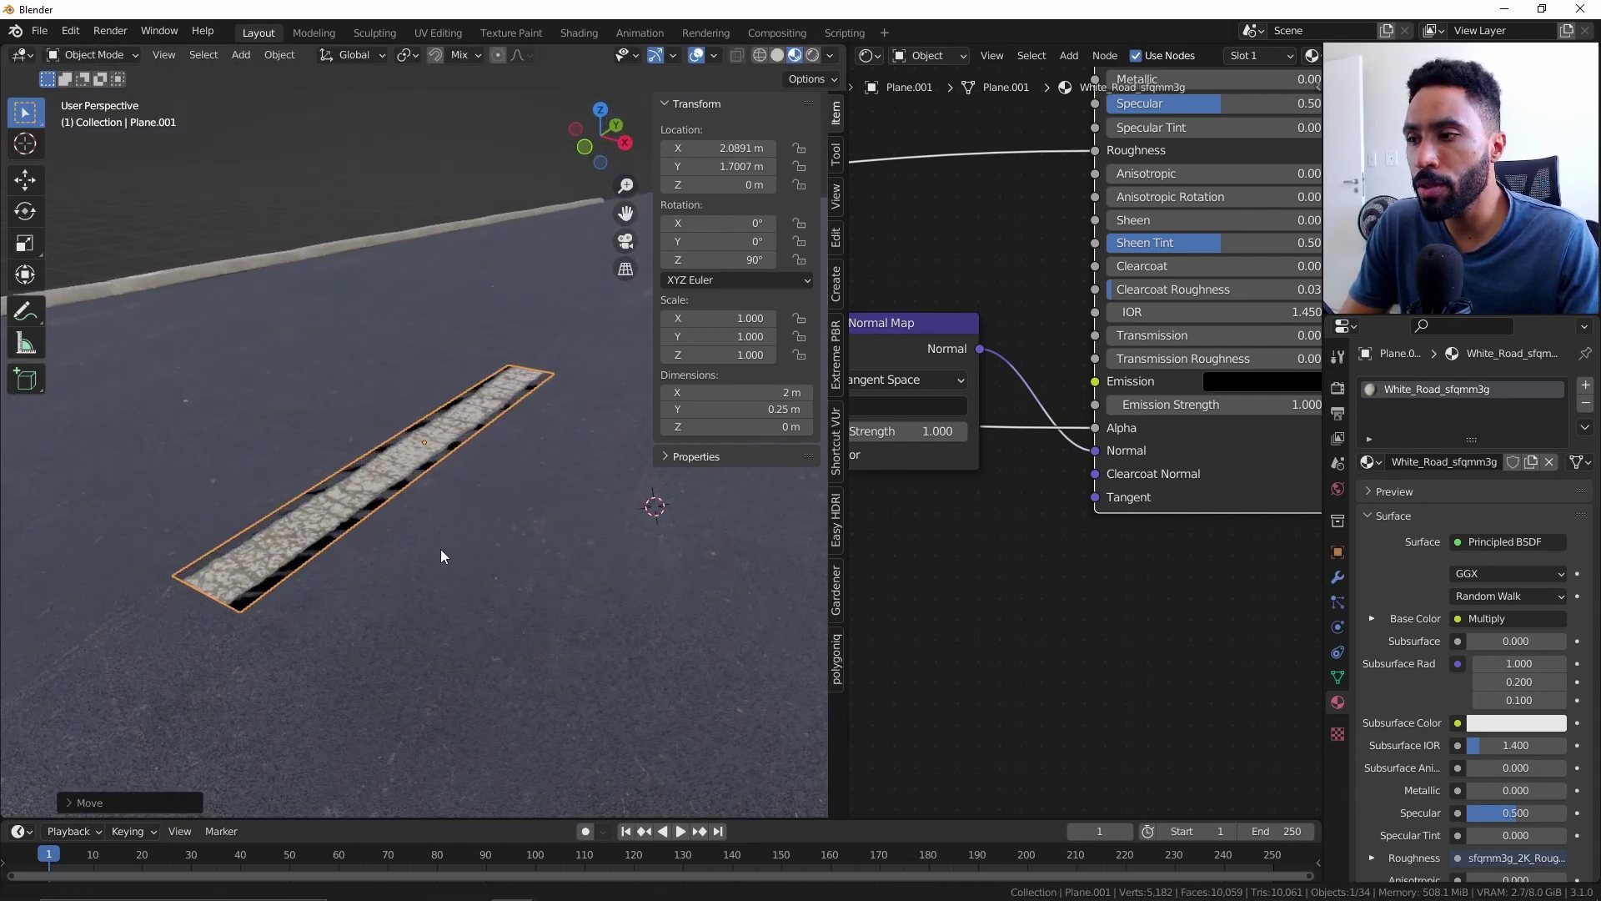
{"action": "scroll", "coordinate": [494, 512], "scroll_direction": "up", "scroll_amount": 4}
{"action": "key", "text": "n"}
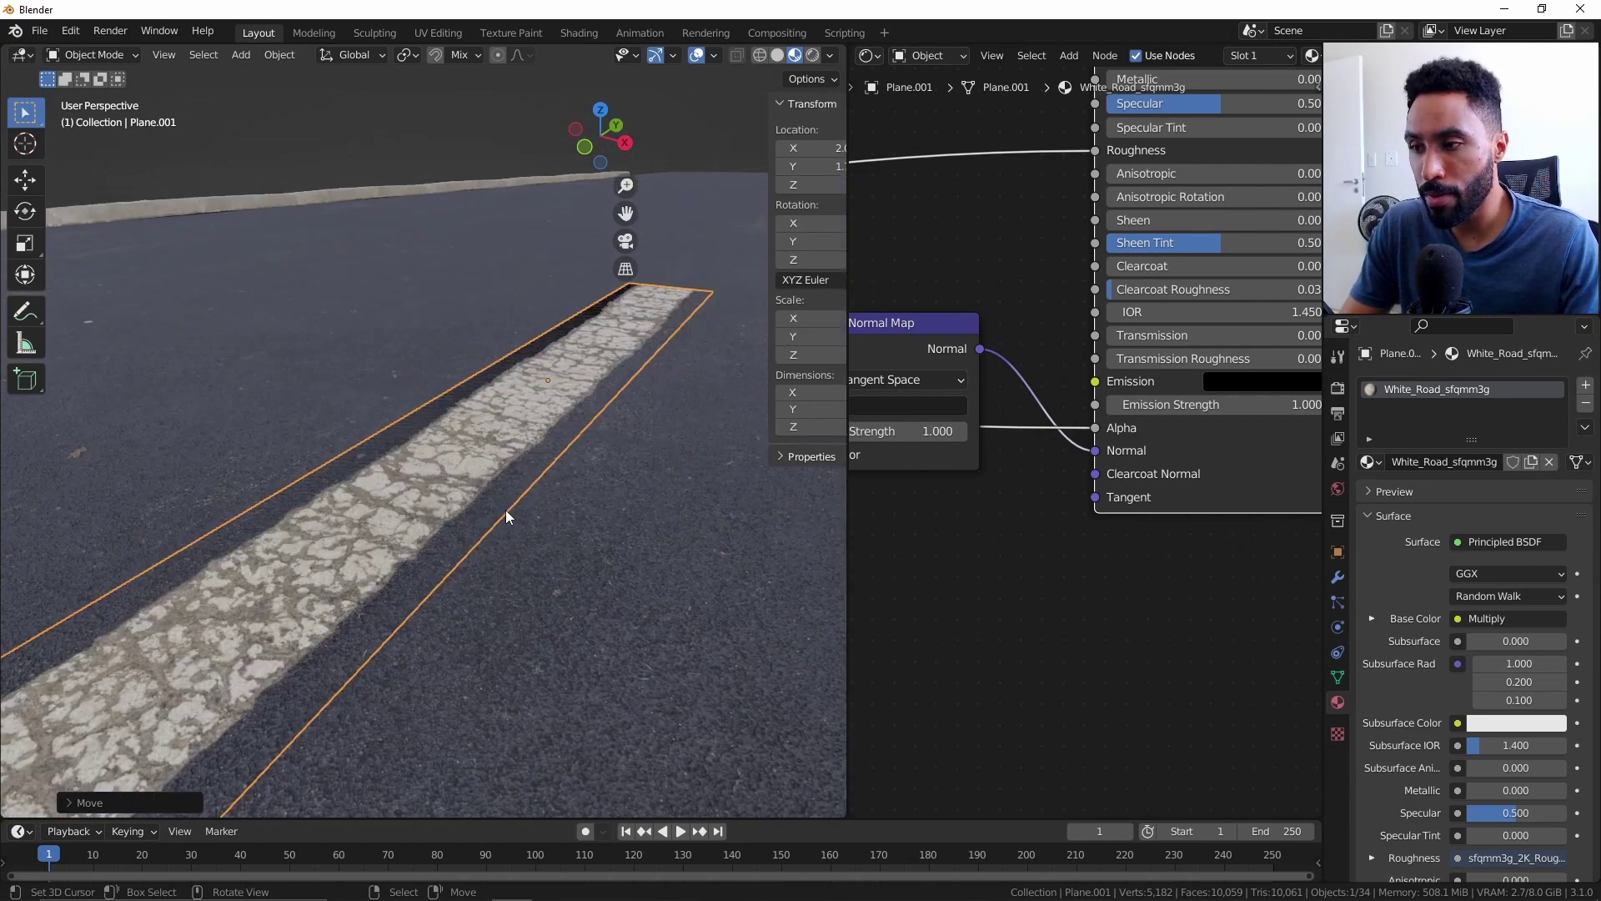
{"action": "middle_click_drag", "start_coordinate": [505, 509], "coordinate": [558, 467]}
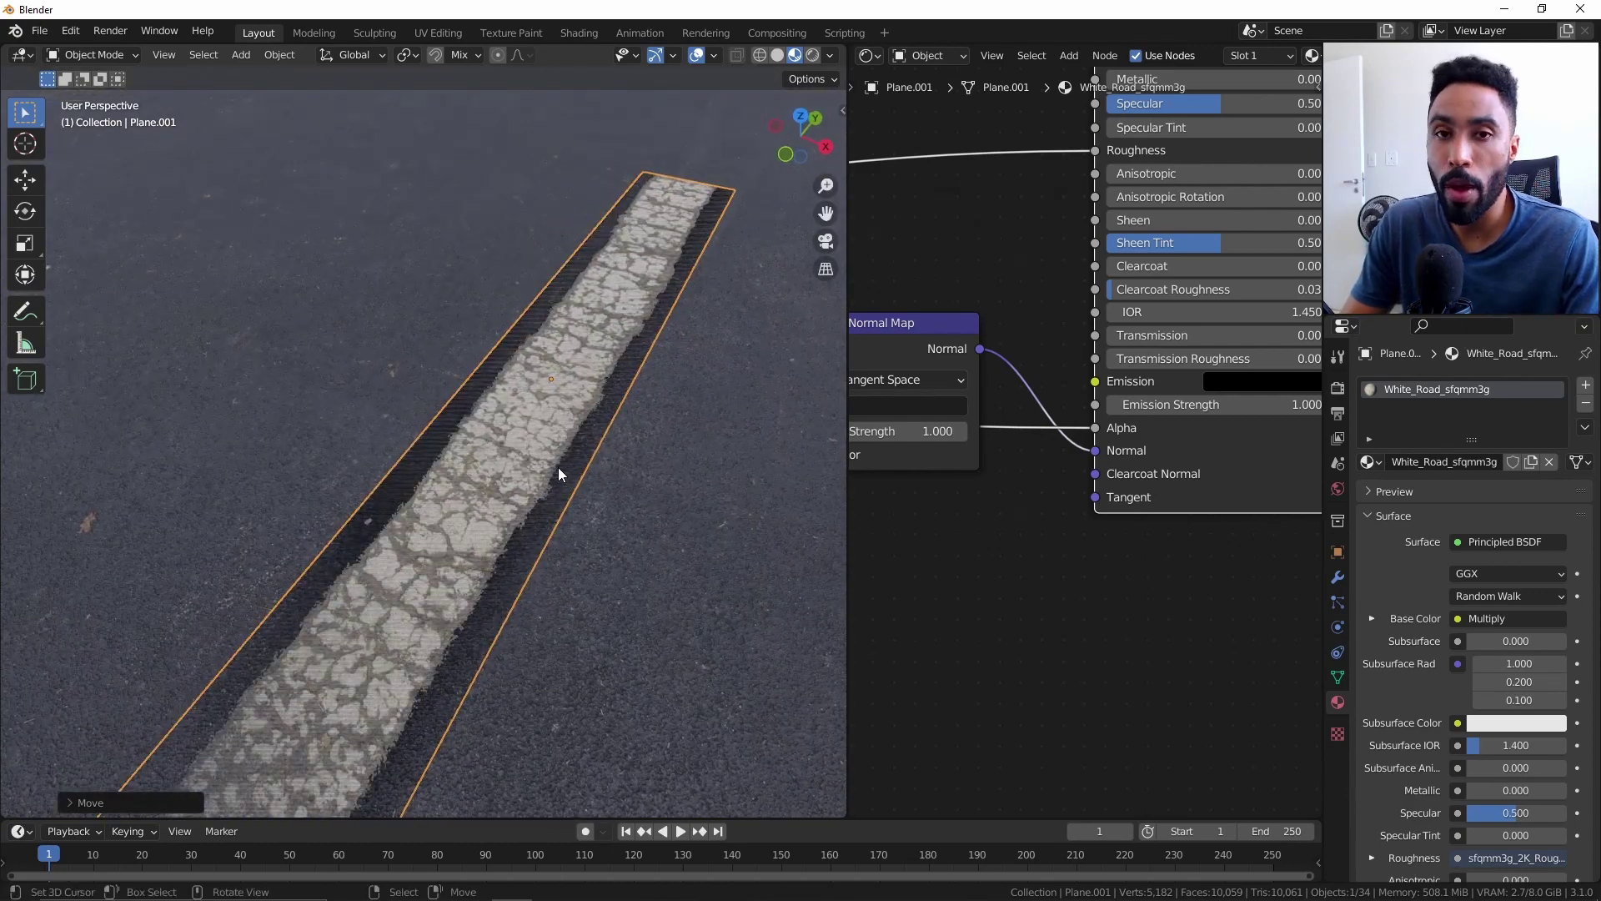
{"action": "key", "text": "z"}
{"action": "left_click", "coordinate": [661, 430]}
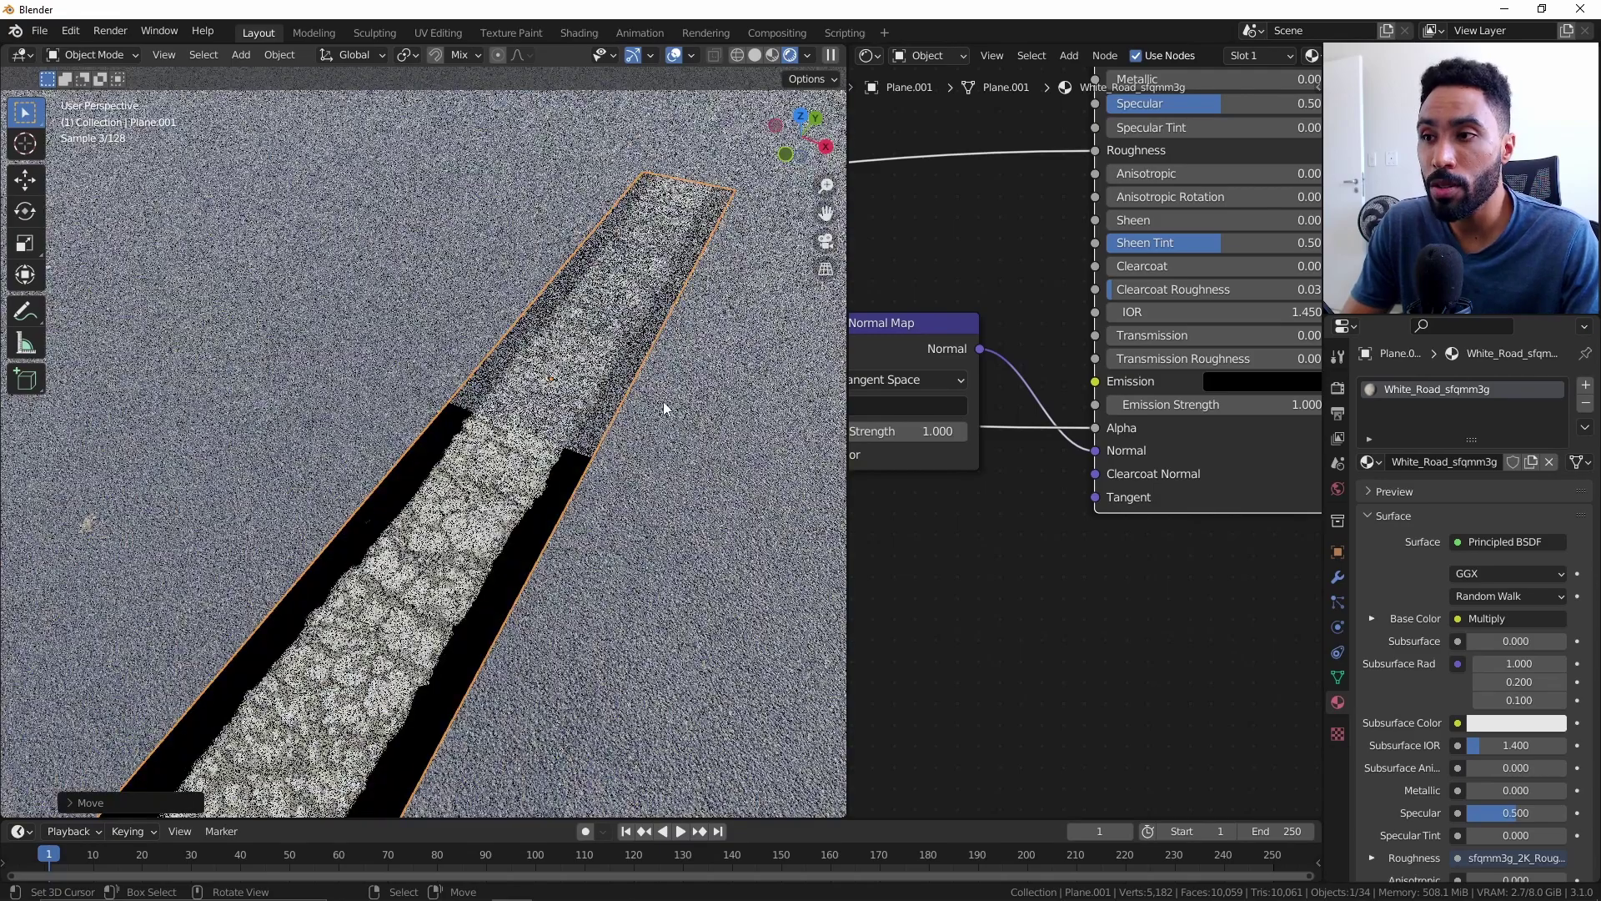
{"action": "left_click", "coordinate": [805, 56]}
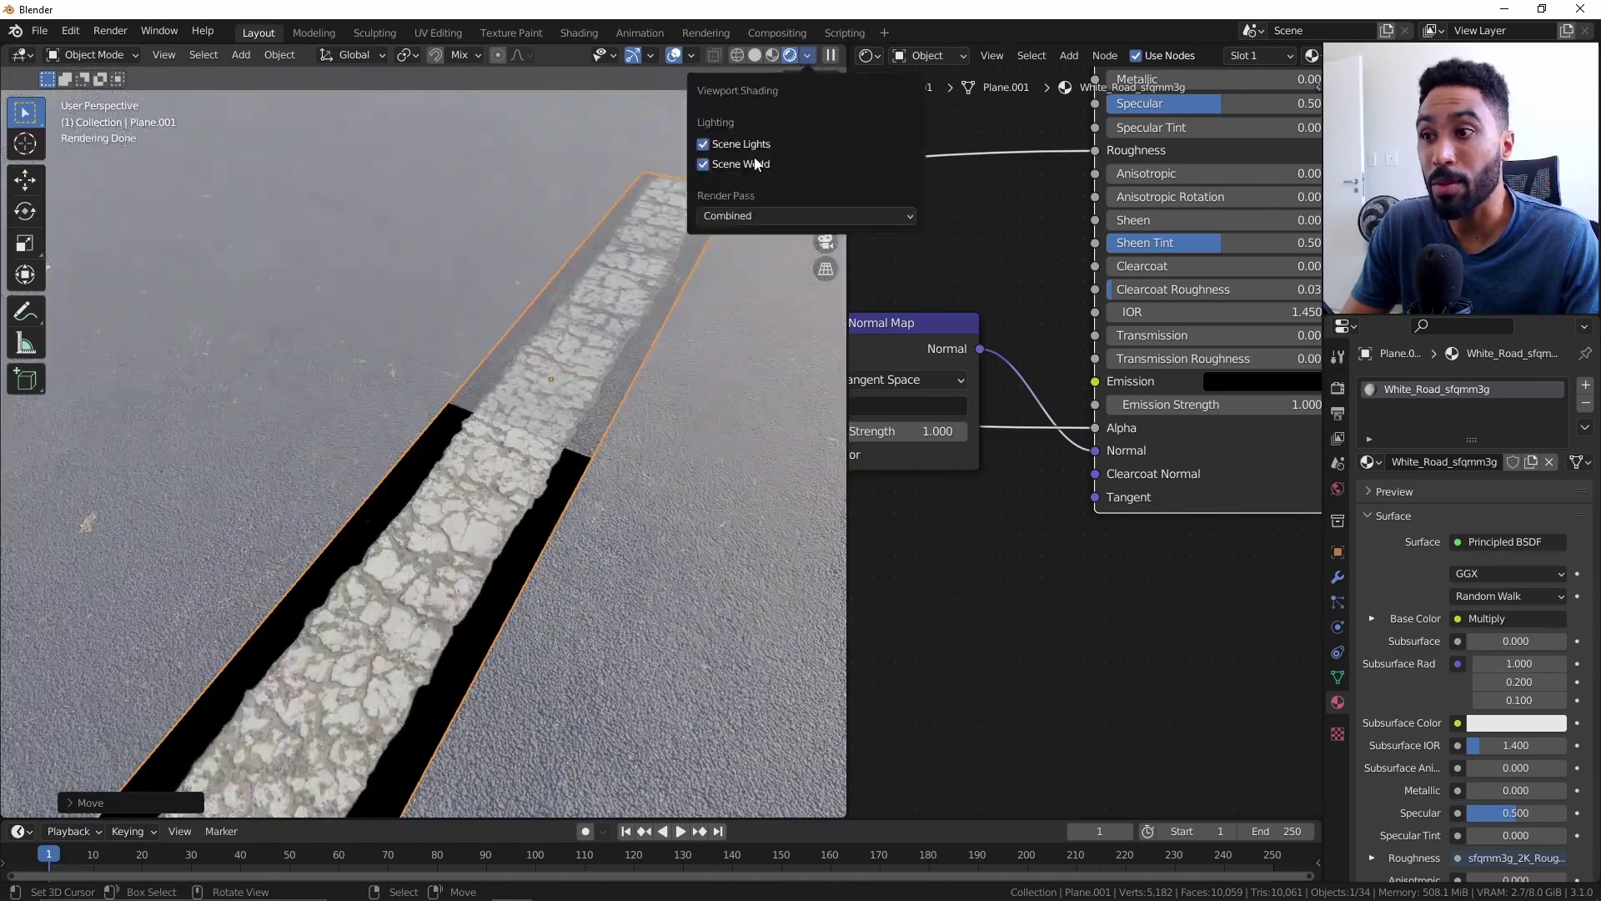
{"action": "left_click", "coordinate": [702, 165]}
{"action": "middle_click_drag", "start_coordinate": [510, 548], "coordinate": [542, 573]}
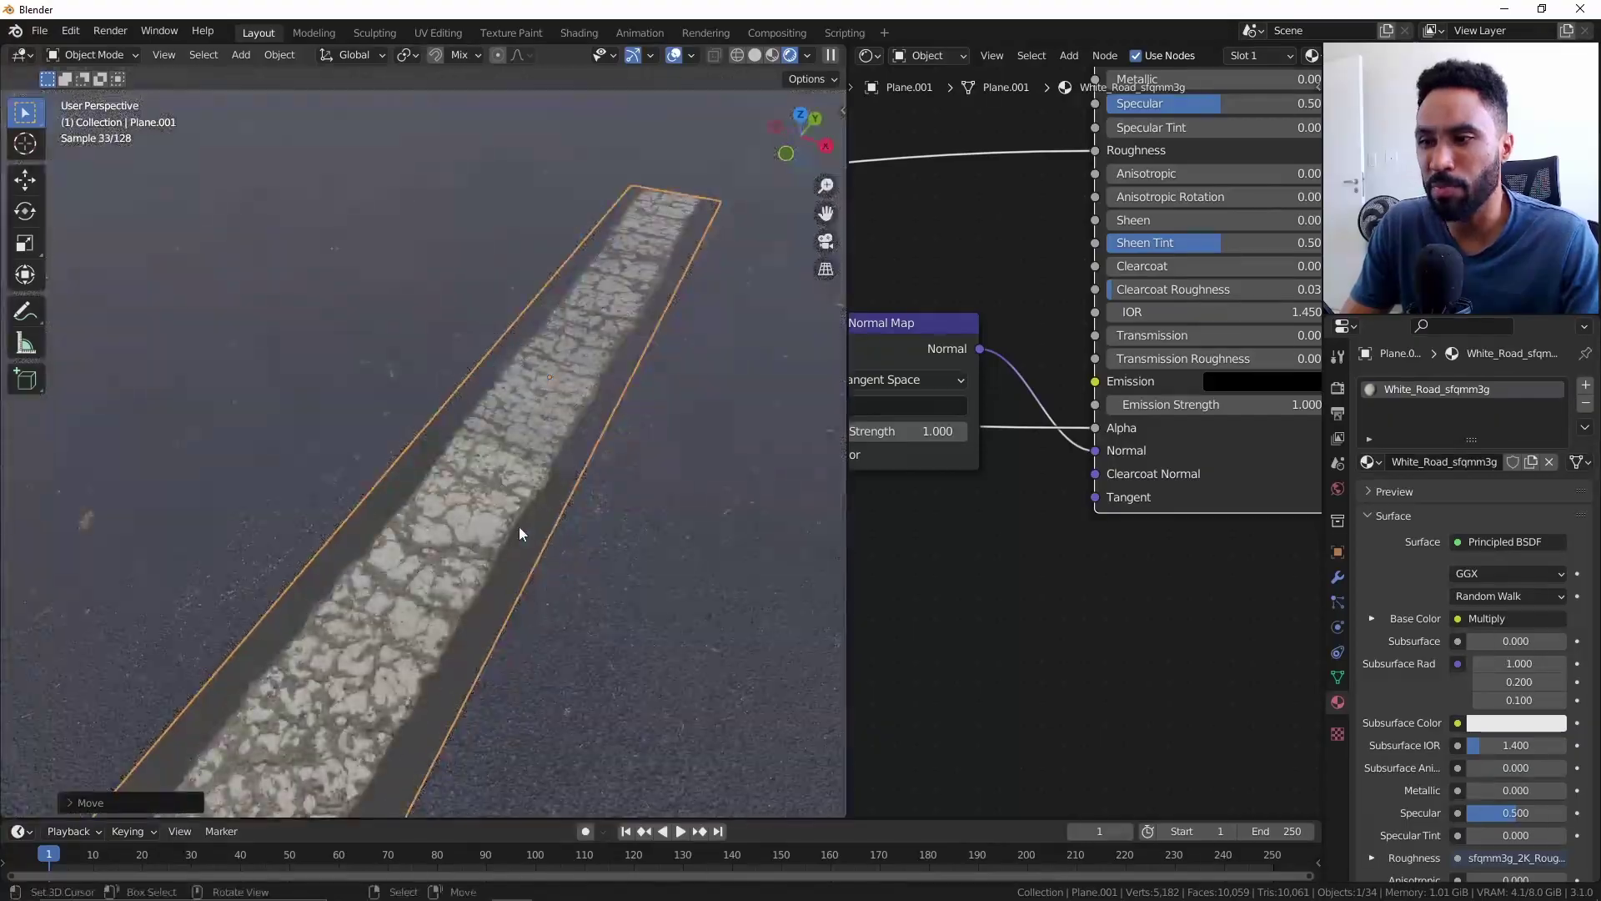
Raise the road-line plane 0.001 m along Z above the asphalt.
{"action": "scroll", "coordinate": [519, 527], "scroll_direction": "down", "scroll_amount": 4}
{"action": "scroll", "coordinate": [519, 527], "scroll_direction": "up", "scroll_amount": 4}
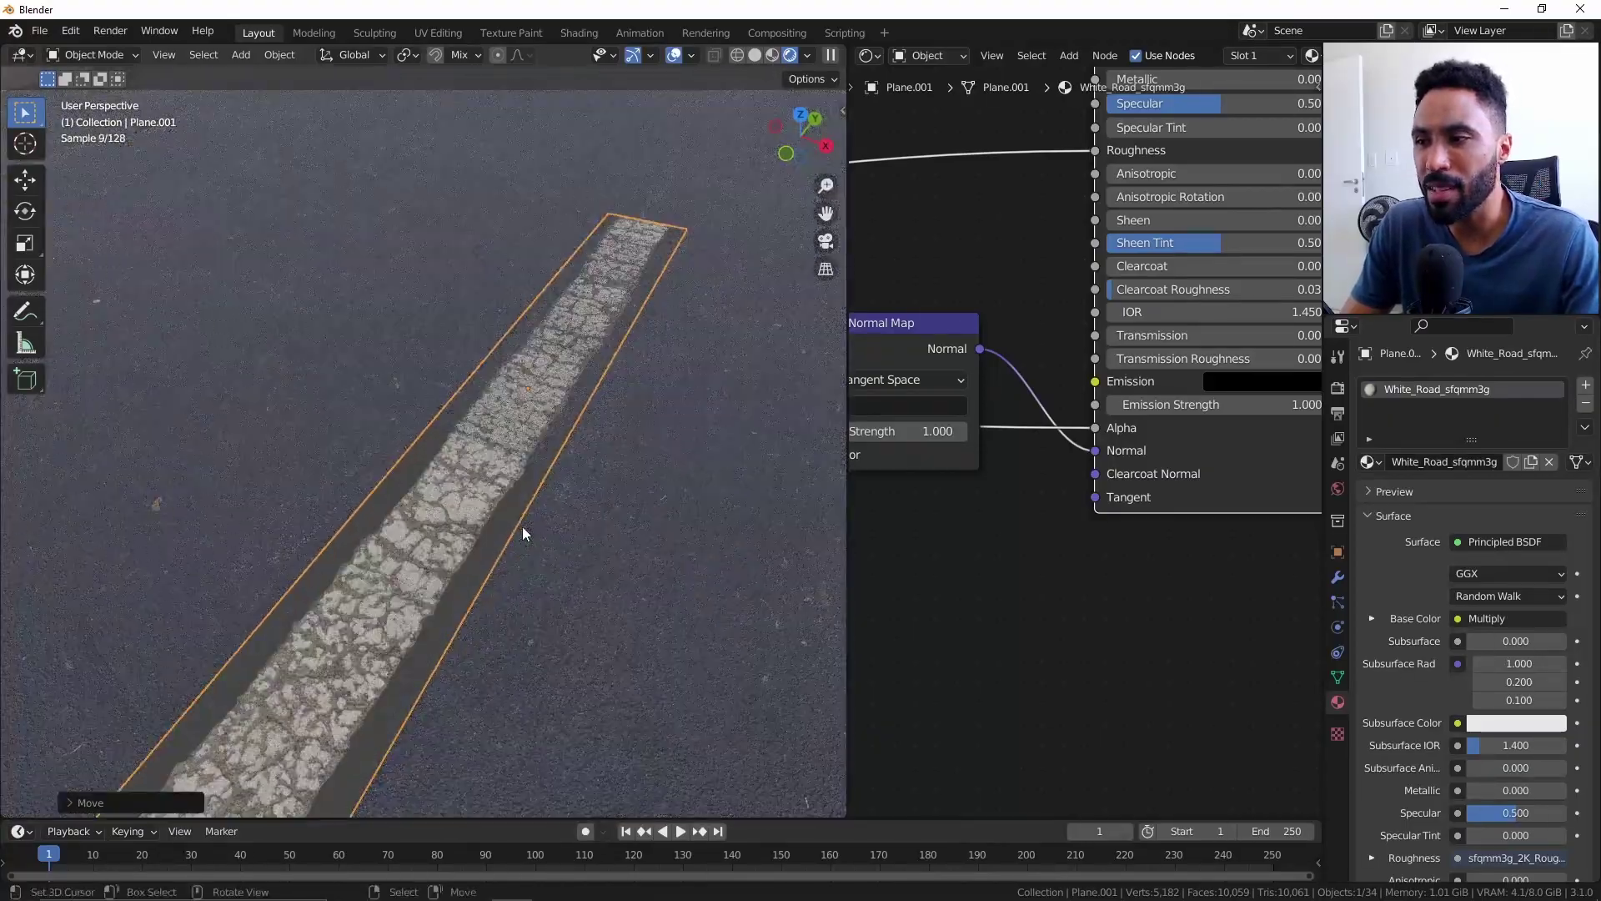
{"action": "middle_click_drag", "start_coordinate": [525, 512], "coordinate": [543, 461]}
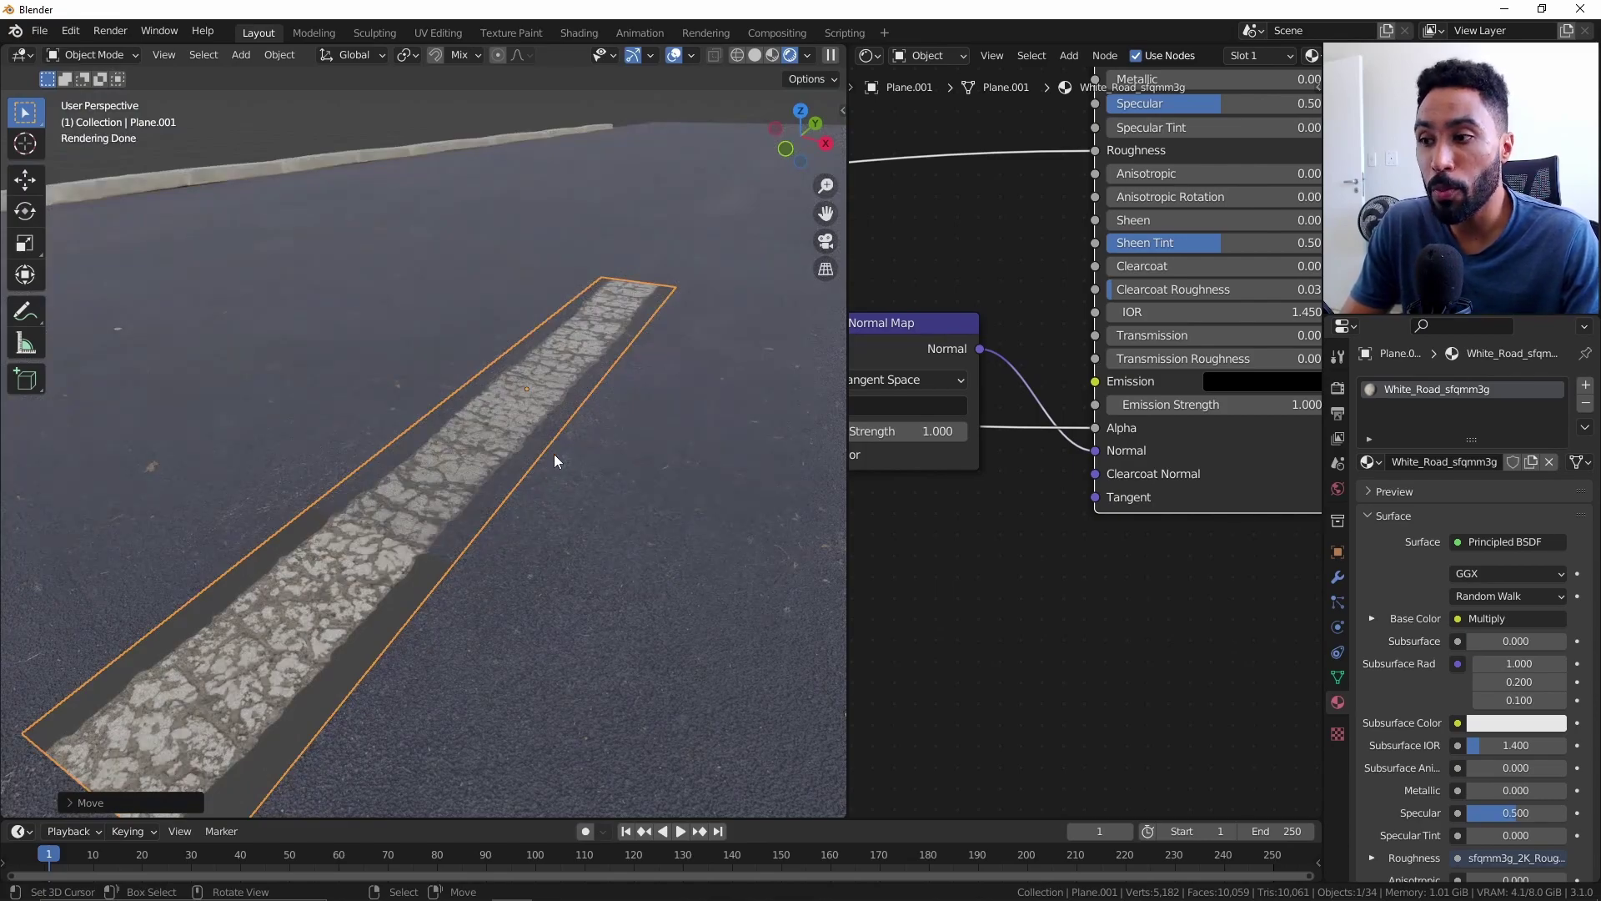
{"action": "key", "text": "g"}
{"action": "key", "text": "z"}
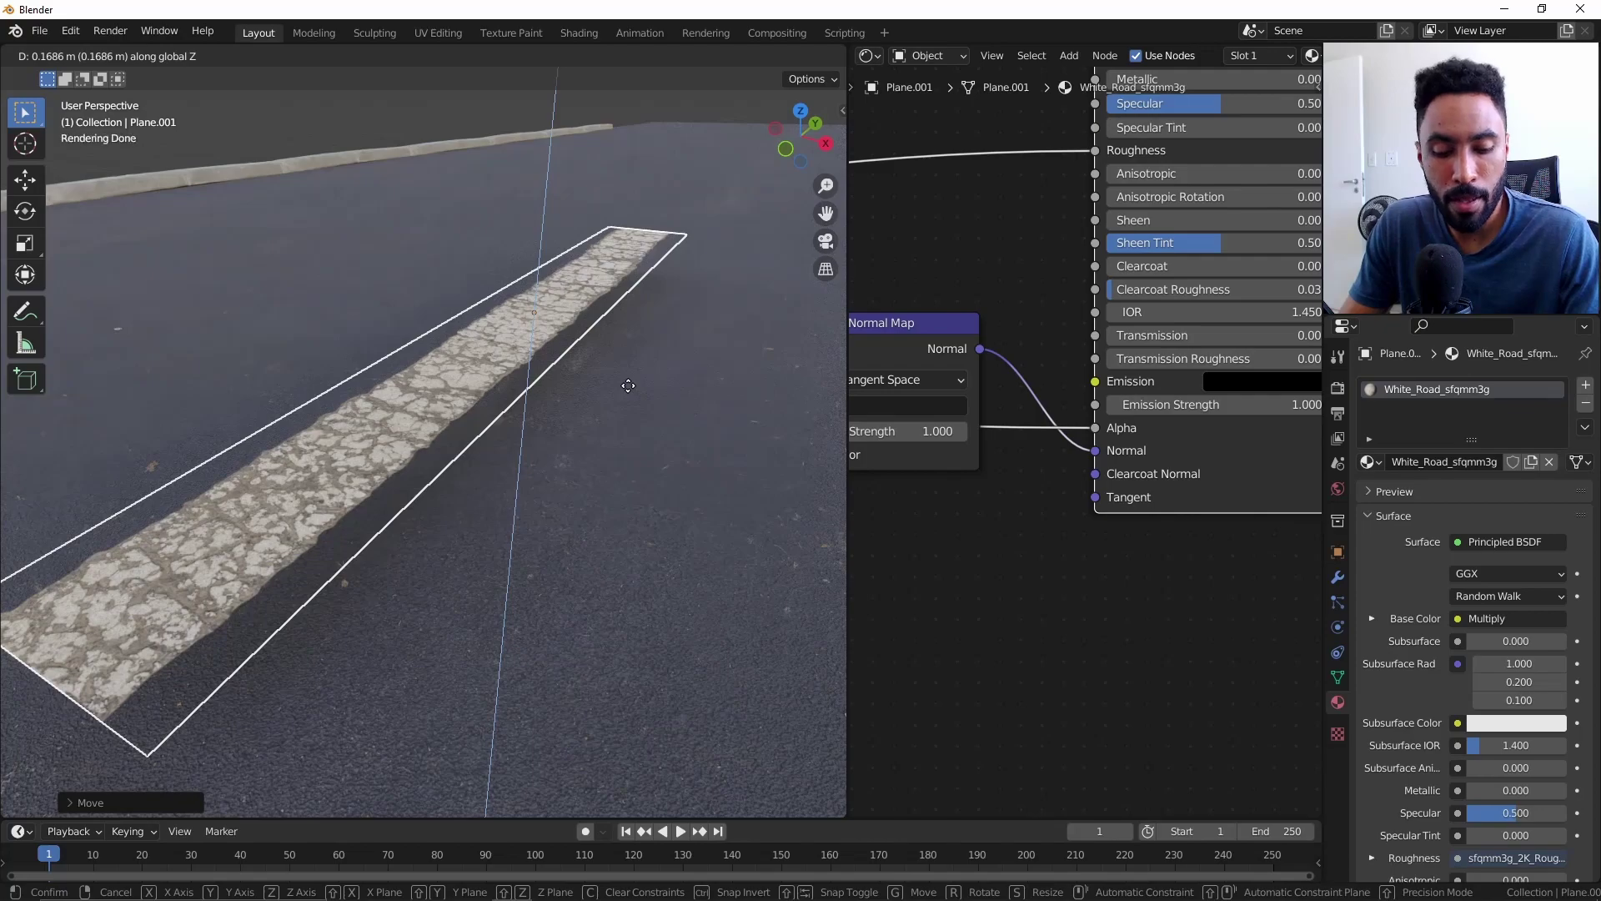
{"action": "type", "text": ".001"}
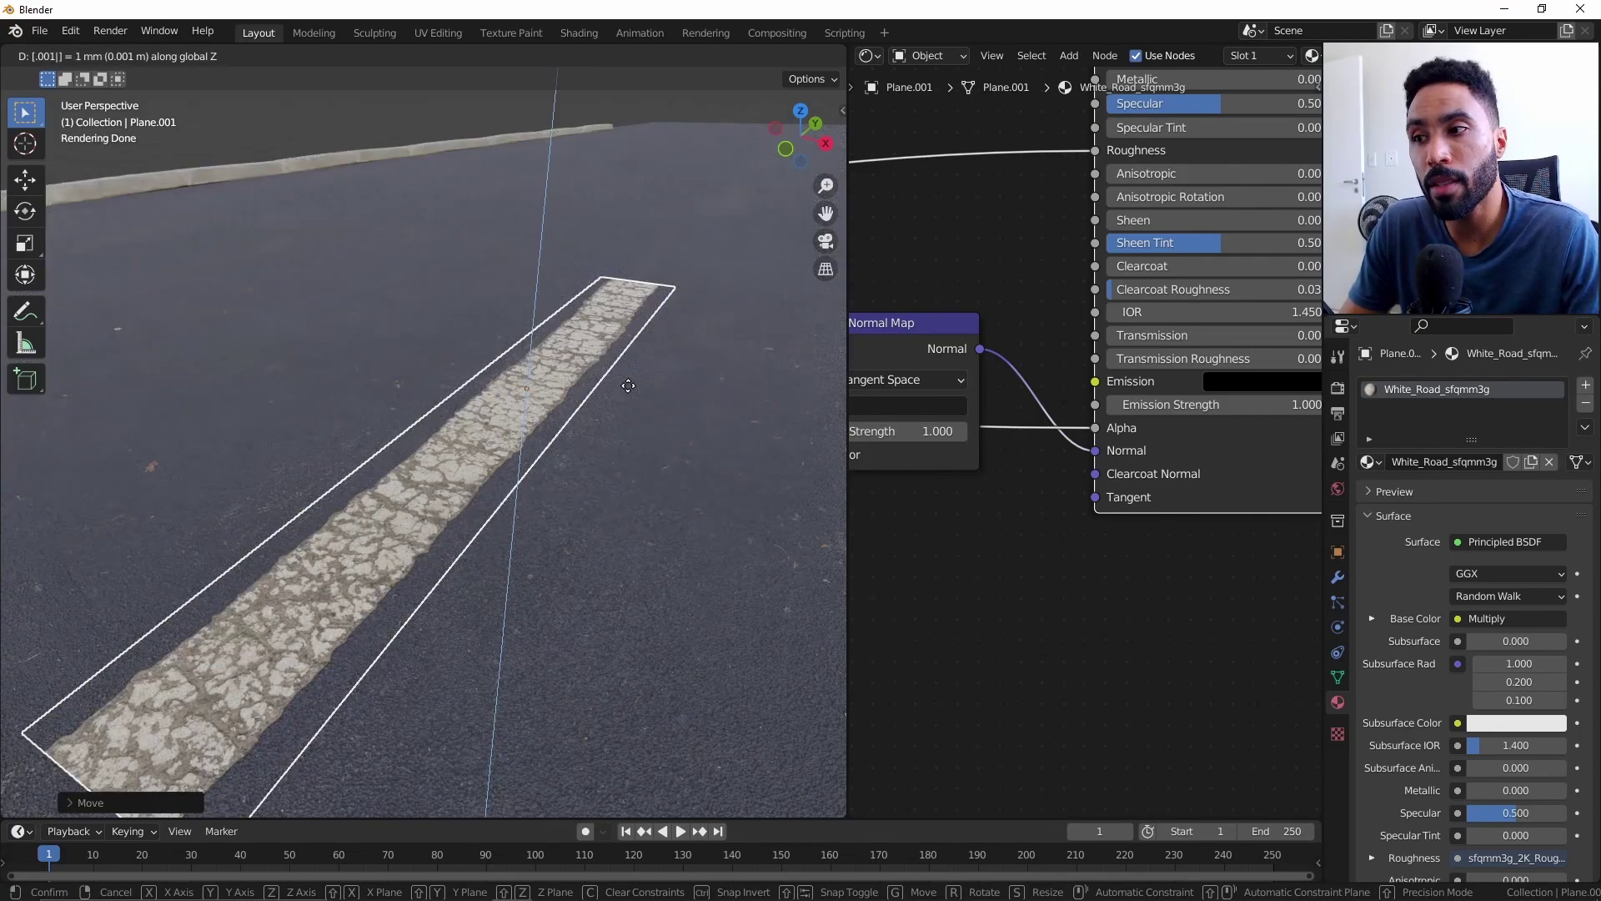
{"action": "key", "text": "Return"}
{"action": "scroll", "coordinate": [593, 438], "scroll_direction": "down", "scroll_amount": 3}
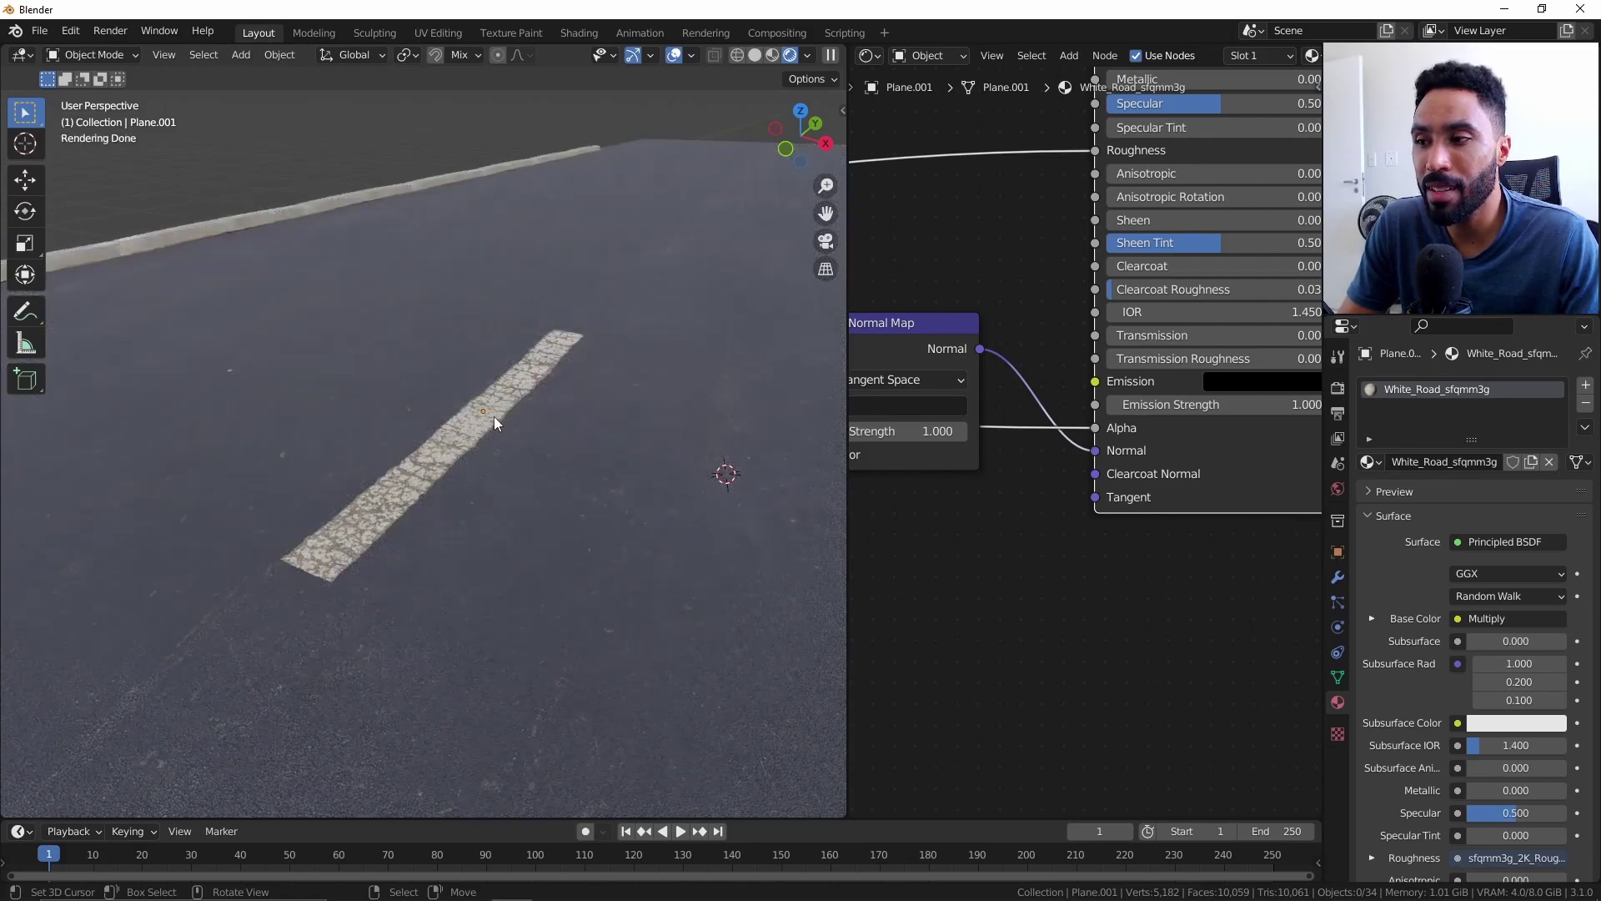
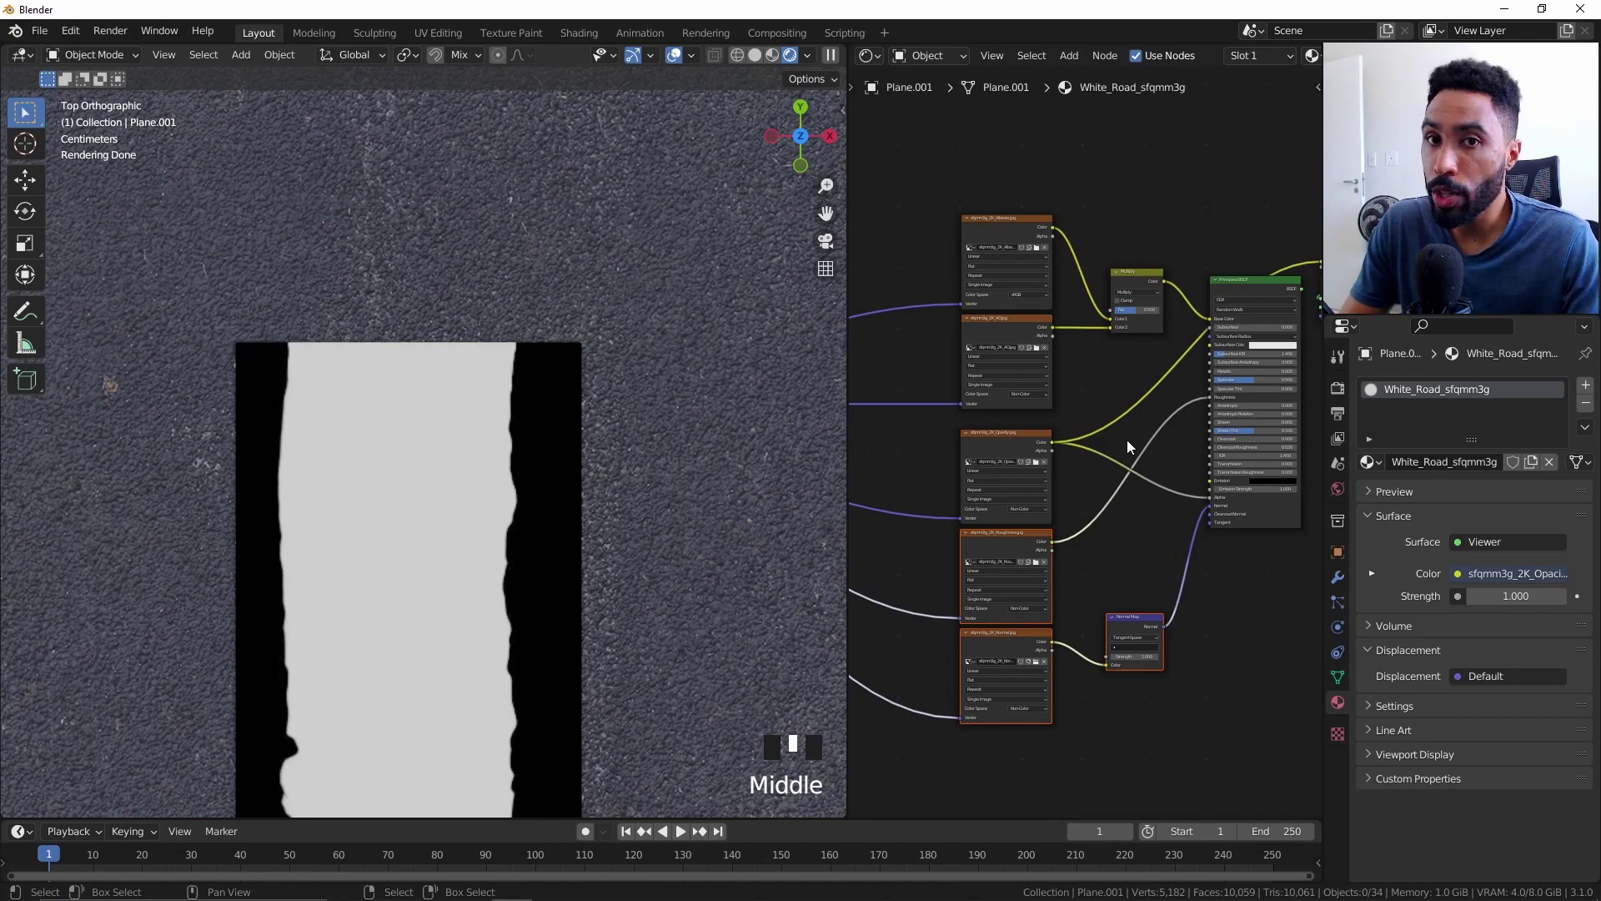
Add a ColorRamp node and connect the Albedo texture's Color output to its Fac input.
{"action": "scroll", "coordinate": [1159, 405], "scroll_direction": "up", "scroll_amount": 2}
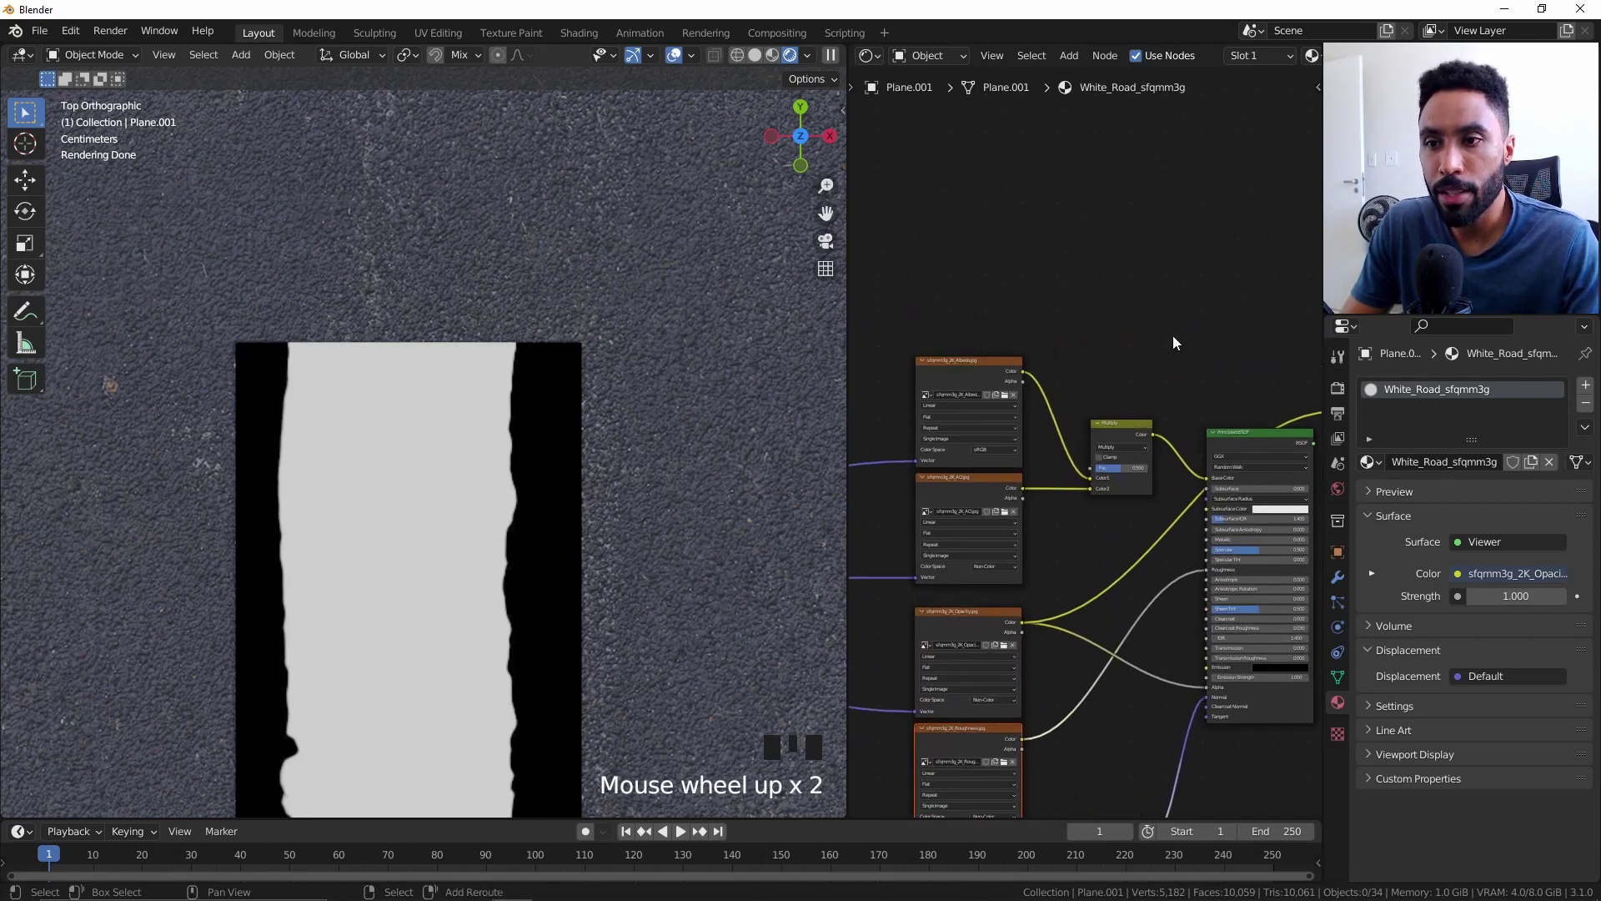
{"action": "key", "text": "shift+a"}
{"action": "mouse_move", "coordinate": [1101, 471]}
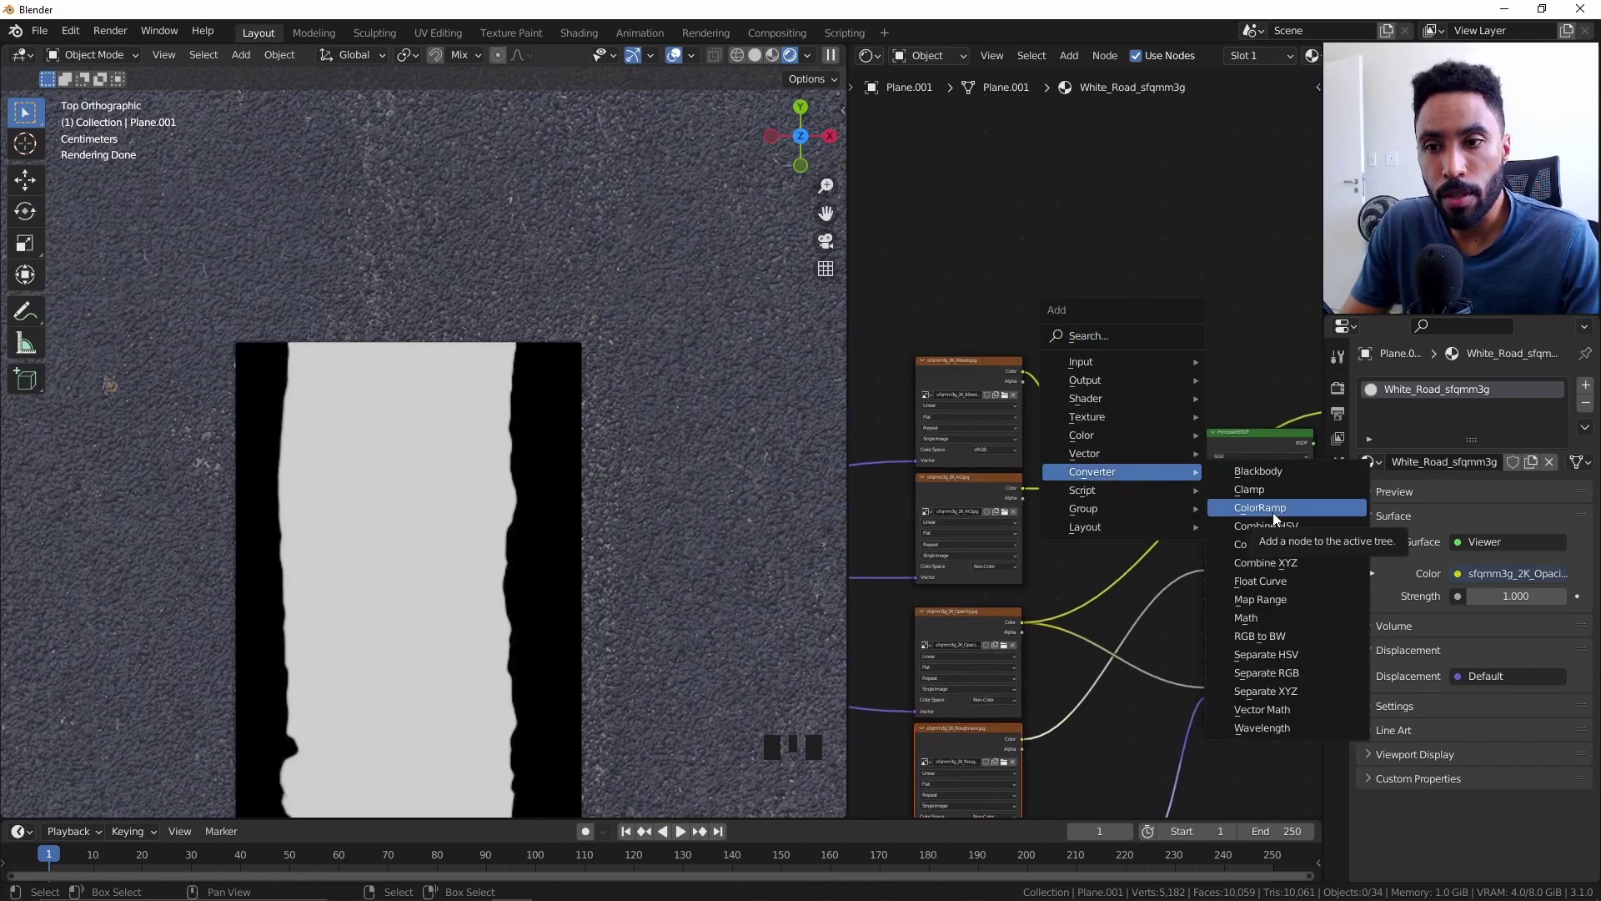
{"action": "left_click", "coordinate": [1272, 510]}
{"action": "scroll", "coordinate": [993, 350], "scroll_direction": "up", "scroll_amount": 3}
{"action": "middle_click_drag", "start_coordinate": [993, 350], "coordinate": [1034, 377]}
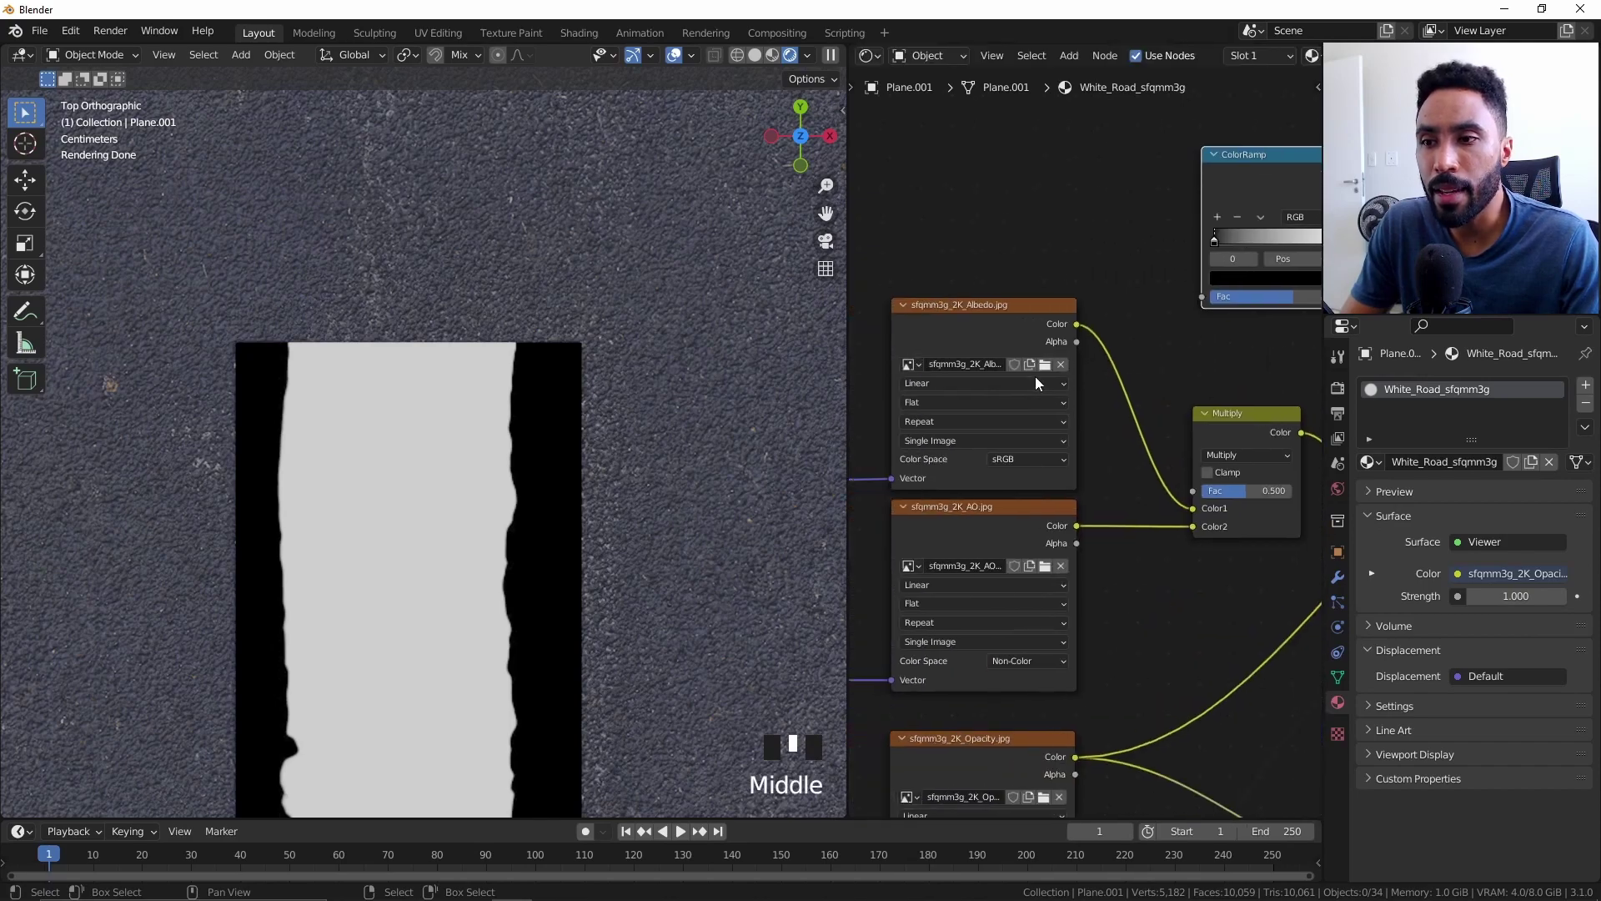
{"action": "left_click_drag", "start_coordinate": [1076, 324], "coordinate": [1194, 298]}
Preview the ColorRamp output and increase its contrast, setting the black stop to position 0.191 and moving the white stop inward.
{"action": "left_click", "coordinate": [1041, 306], "text": "ctrl+shift"}
{"action": "scroll", "coordinate": [1041, 327], "scroll_direction": "up", "scroll_amount": 1}
{"action": "middle_click_drag", "start_coordinate": [1209, 250], "coordinate": [1083, 197]}
{"action": "left_click", "coordinate": [1084, 197], "text": "ctrl+shift"}
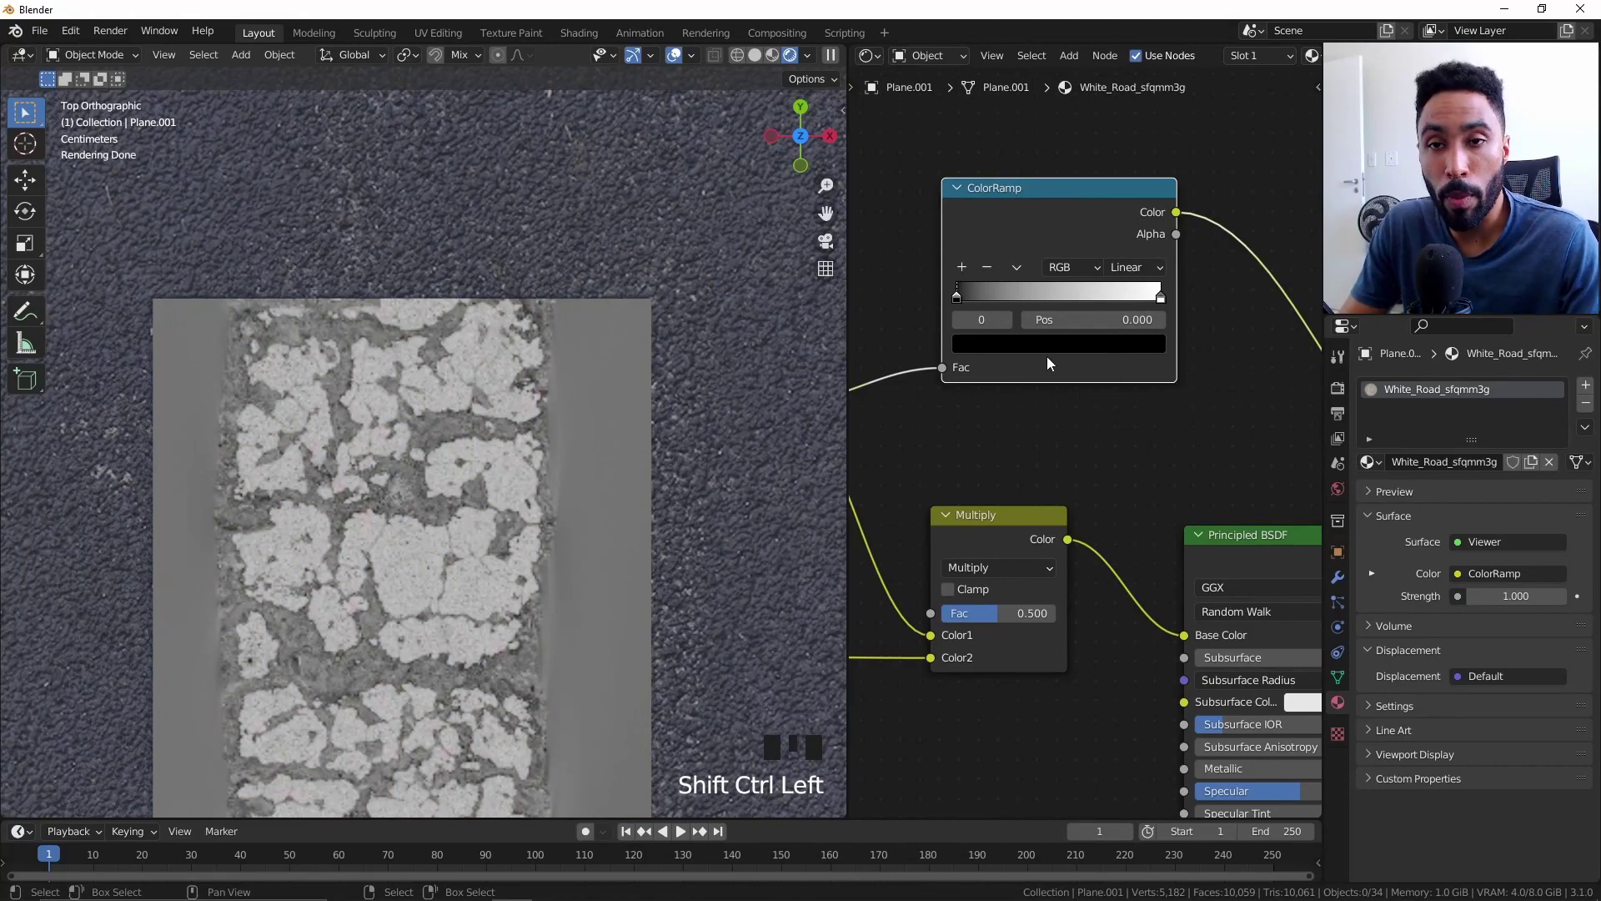
{"action": "left_click_drag", "start_coordinate": [957, 294], "coordinate": [996, 292]}
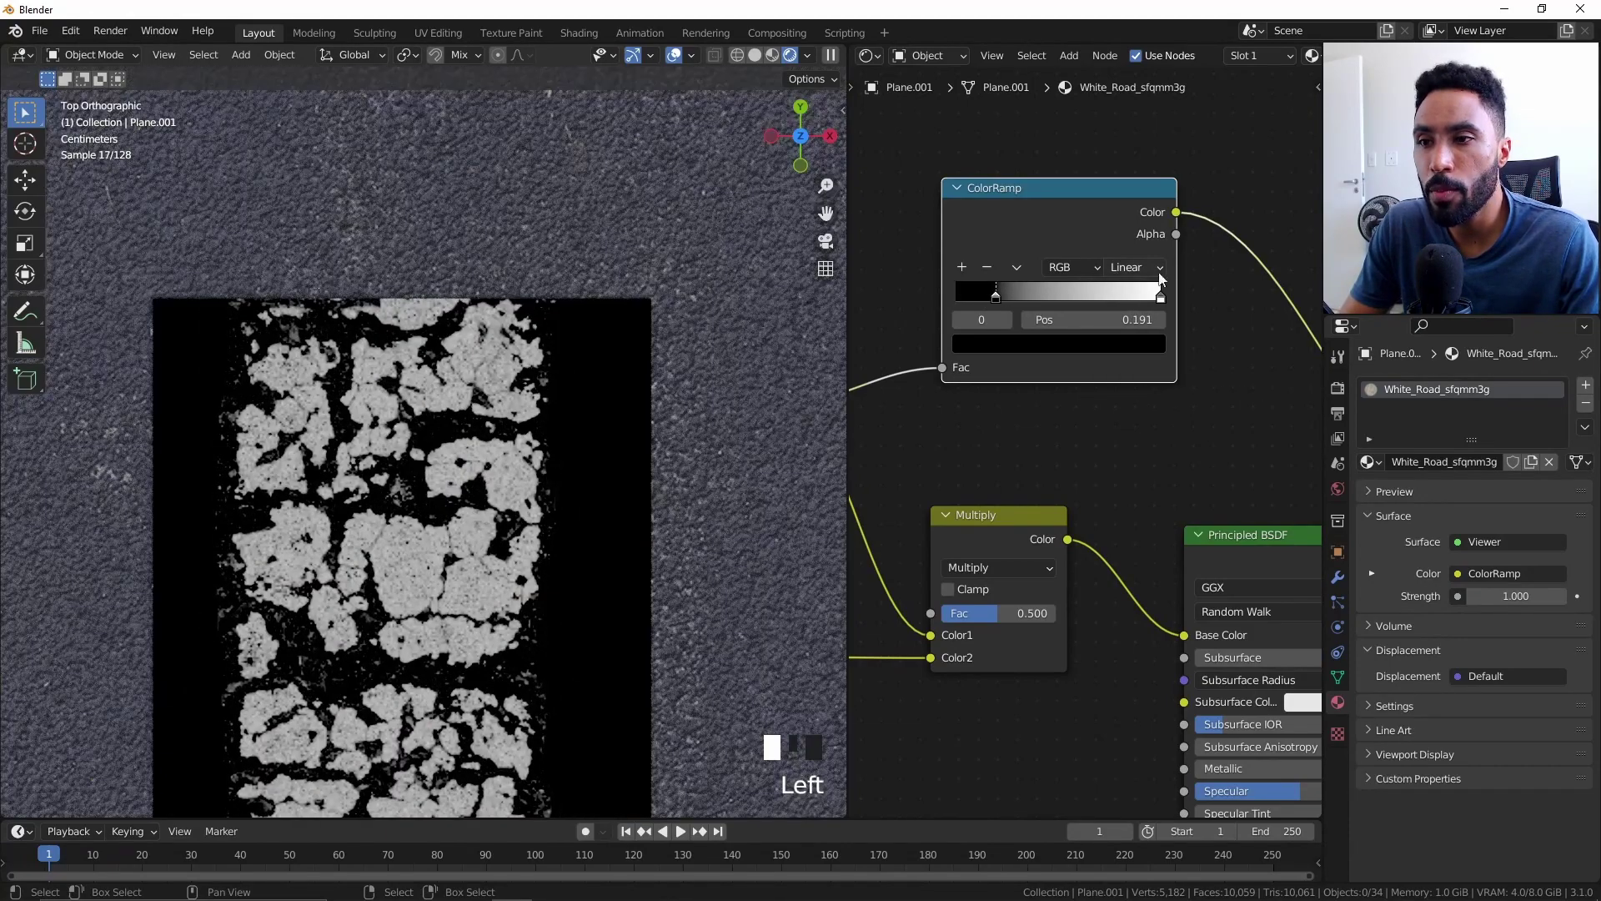
{"action": "left_click_drag", "start_coordinate": [1104, 290], "coordinate": [996, 293]}
{"action": "scroll", "coordinate": [1007, 333], "scroll_direction": "down", "scroll_amount": 14}
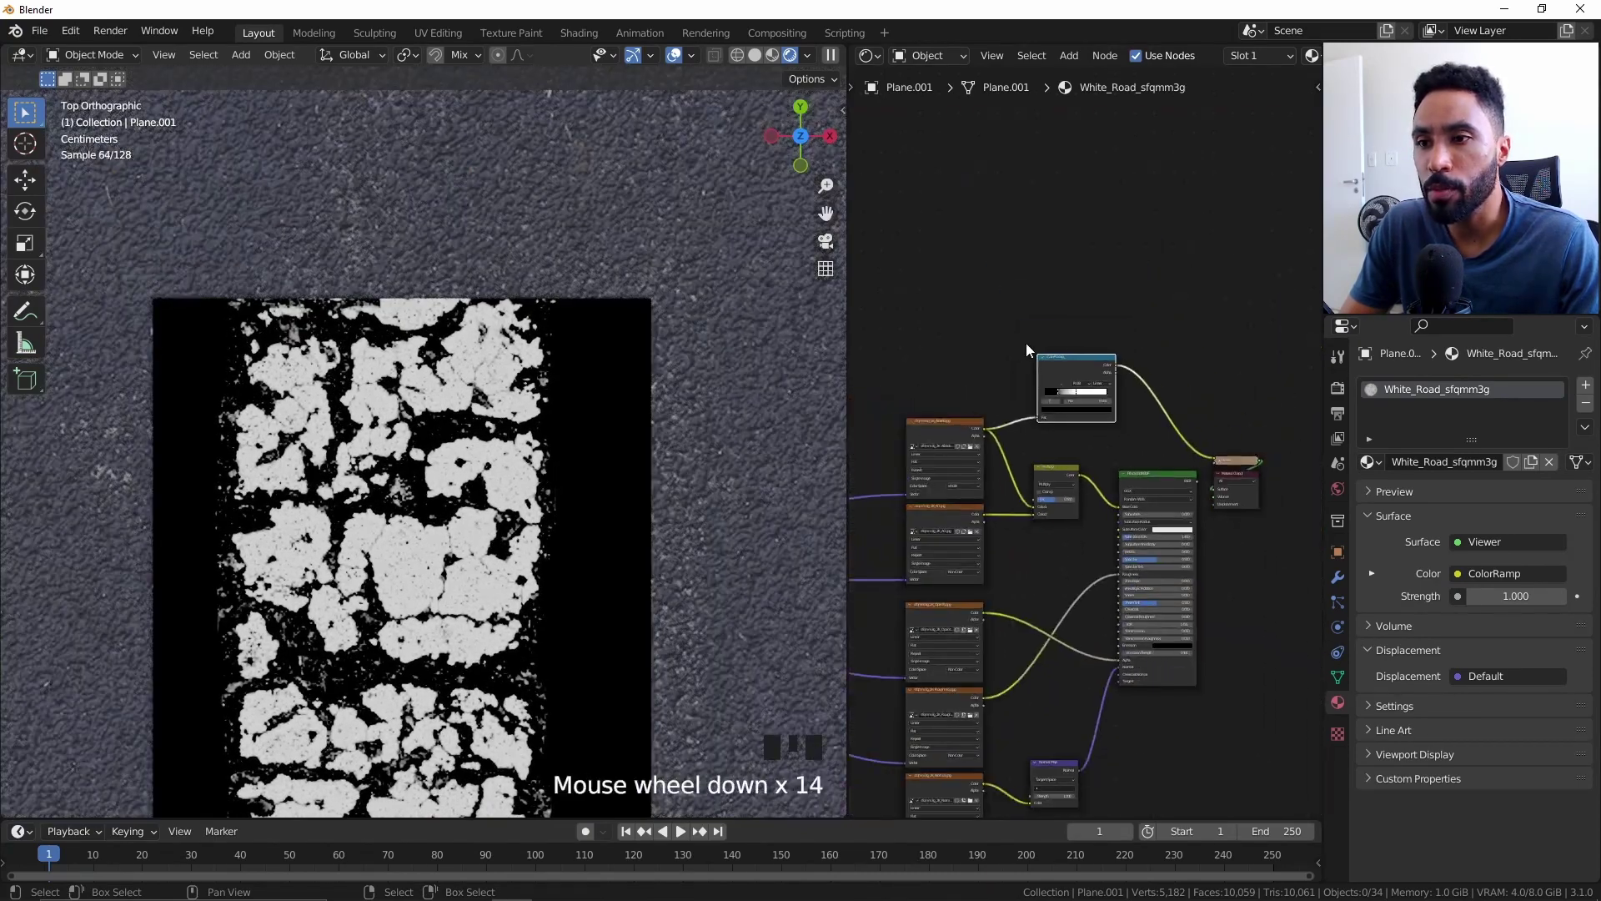
Connect the ColorRamp's Color output to the Principled BSDF's Alpha input and restore the Principled BSDF as the material output.
{"action": "key", "text": "g"}
{"action": "middle_click_drag", "start_coordinate": [1088, 431], "coordinate": [1108, 341]}
{"action": "scroll", "coordinate": [1108, 341], "scroll_direction": "up", "scroll_amount": 2}
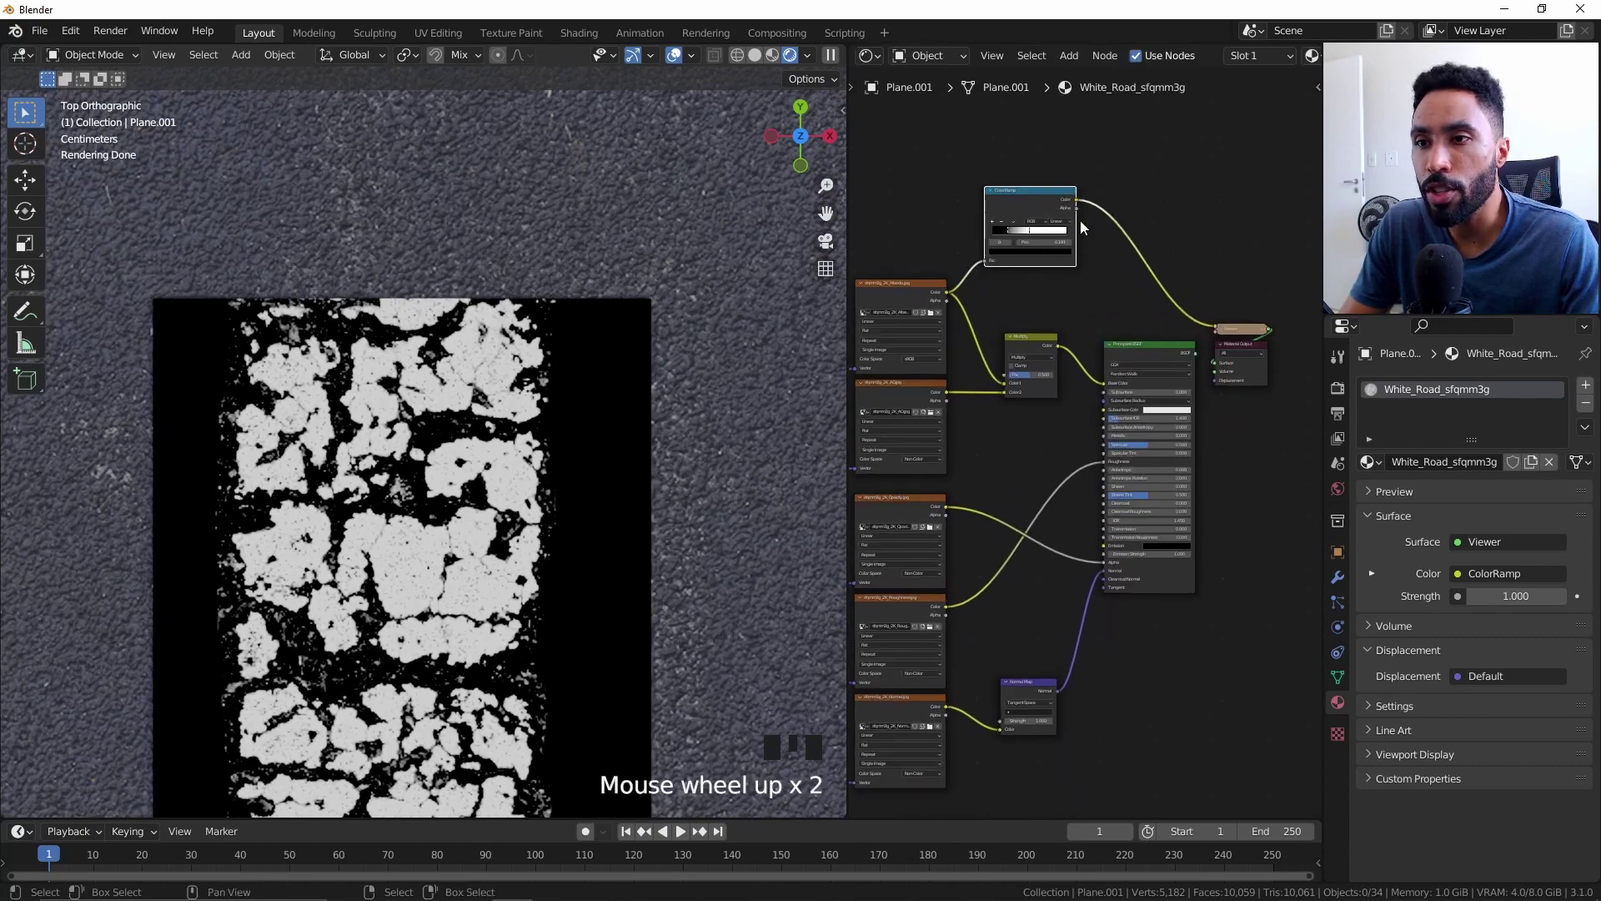
{"action": "left_click_drag", "start_coordinate": [1081, 201], "coordinate": [1128, 544]}
{"action": "left_click", "coordinate": [1127, 543], "text": "ctrl+shift"}
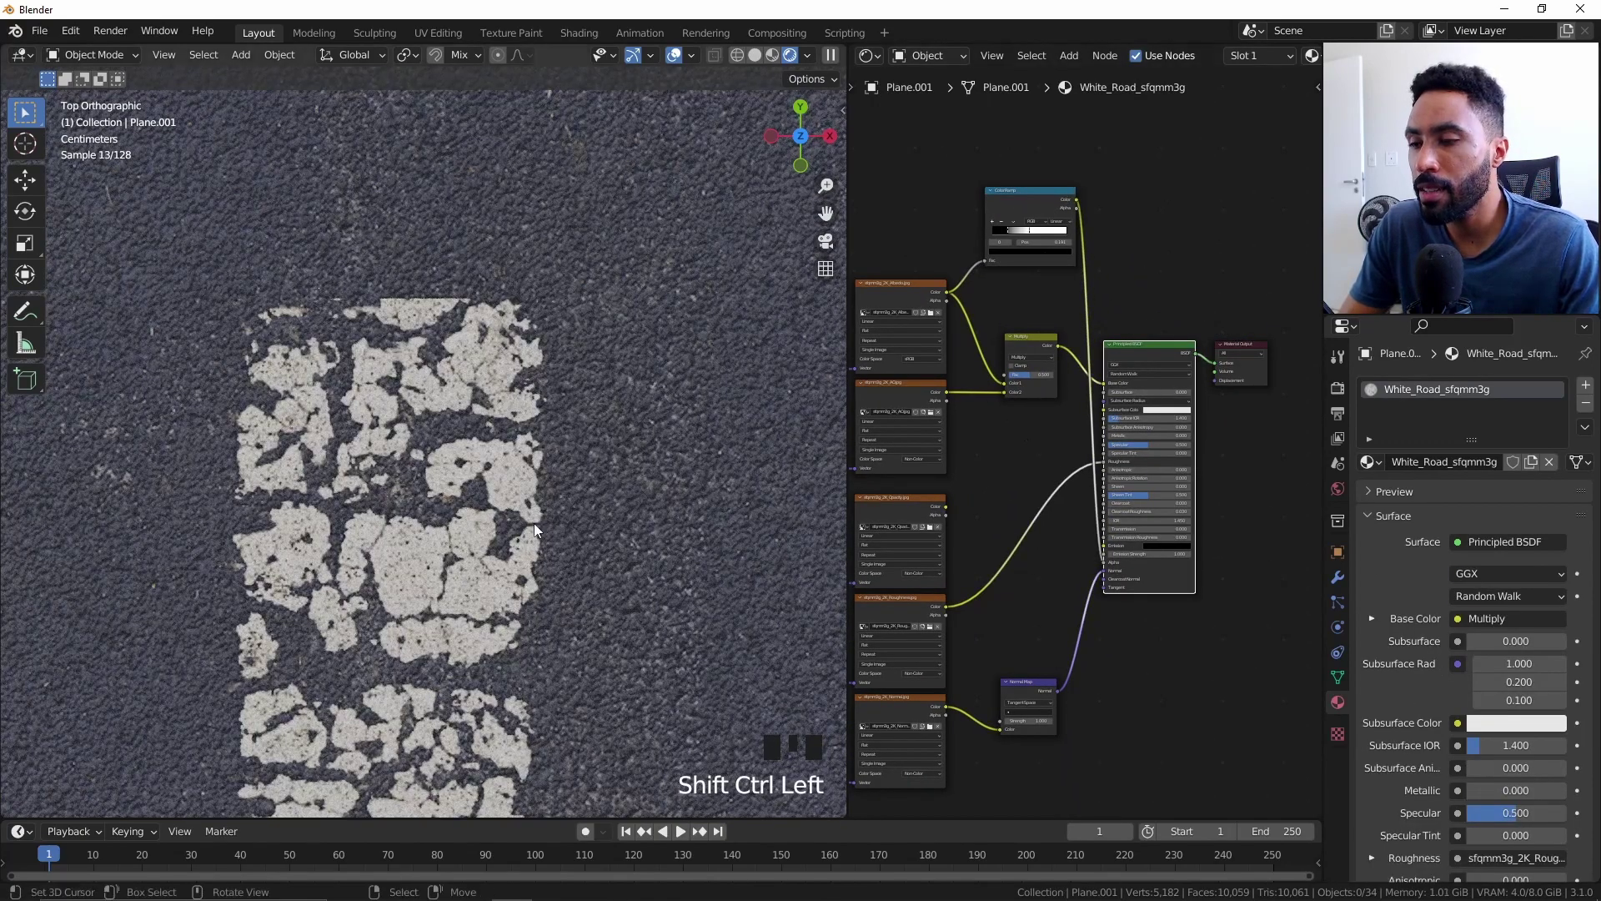
Sharpen the cracked-paint mask by setting the ColorRamp's white stop to position 0.299.
{"action": "scroll", "coordinate": [370, 468], "scroll_direction": "up", "scroll_amount": 4}
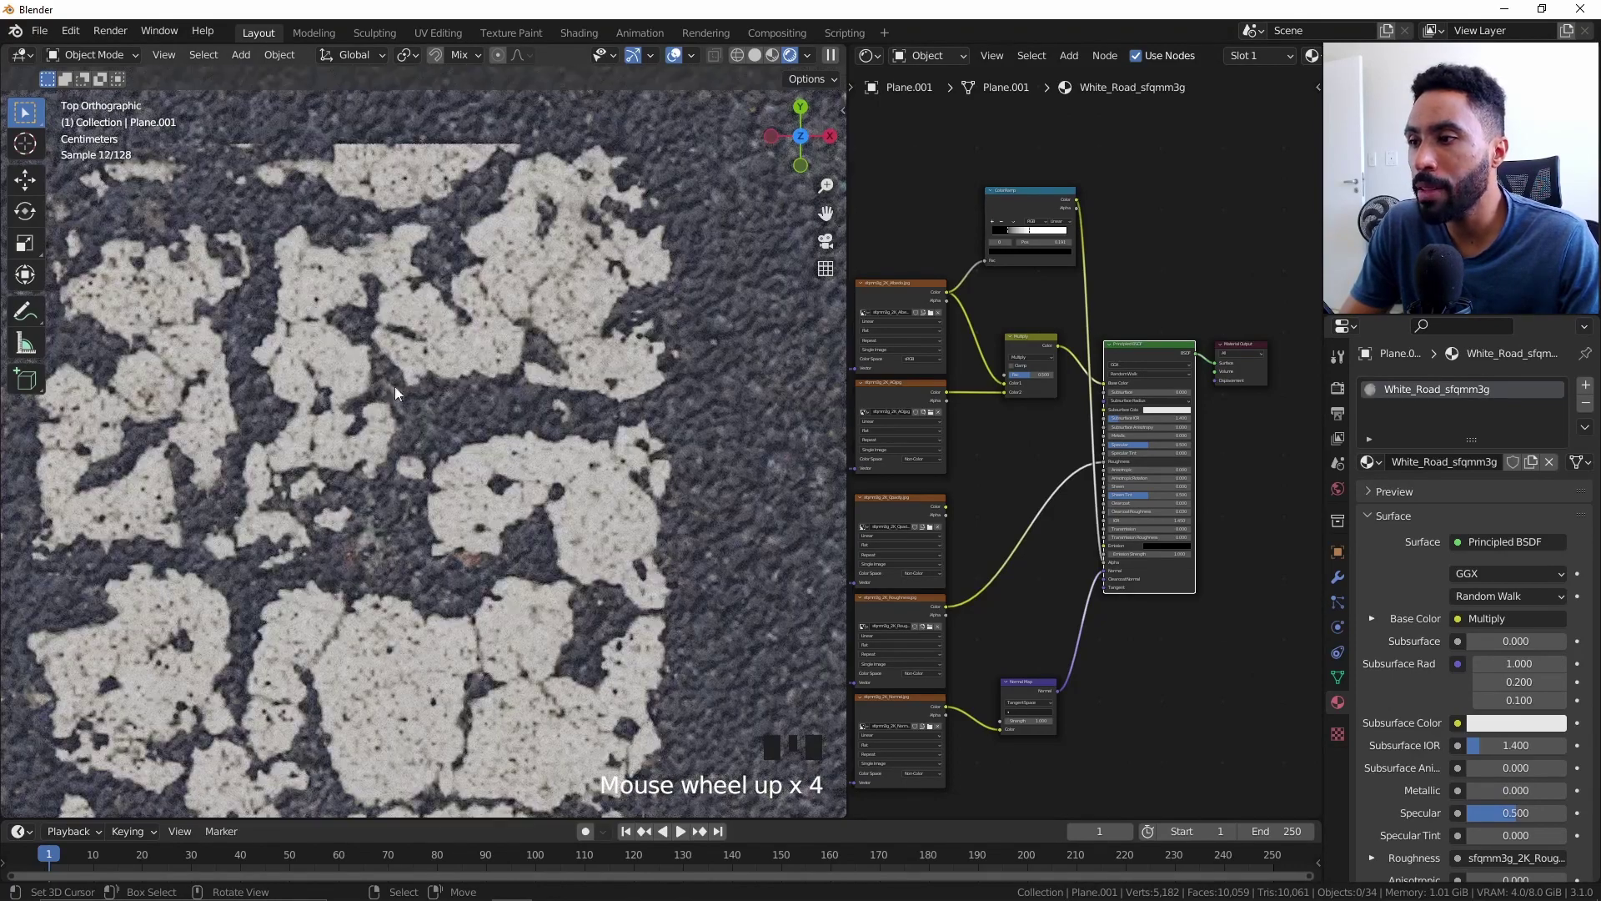
{"action": "scroll", "coordinate": [394, 387], "scroll_direction": "down", "scroll_amount": 5}
{"action": "middle_click_drag", "start_coordinate": [1001, 217], "coordinate": [1083, 367], "text": "shift"}
{"action": "scroll", "coordinate": [1083, 366], "scroll_direction": "up", "scroll_amount": 8}
{"action": "scroll", "coordinate": [1084, 367], "scroll_direction": "up", "scroll_amount": 4}
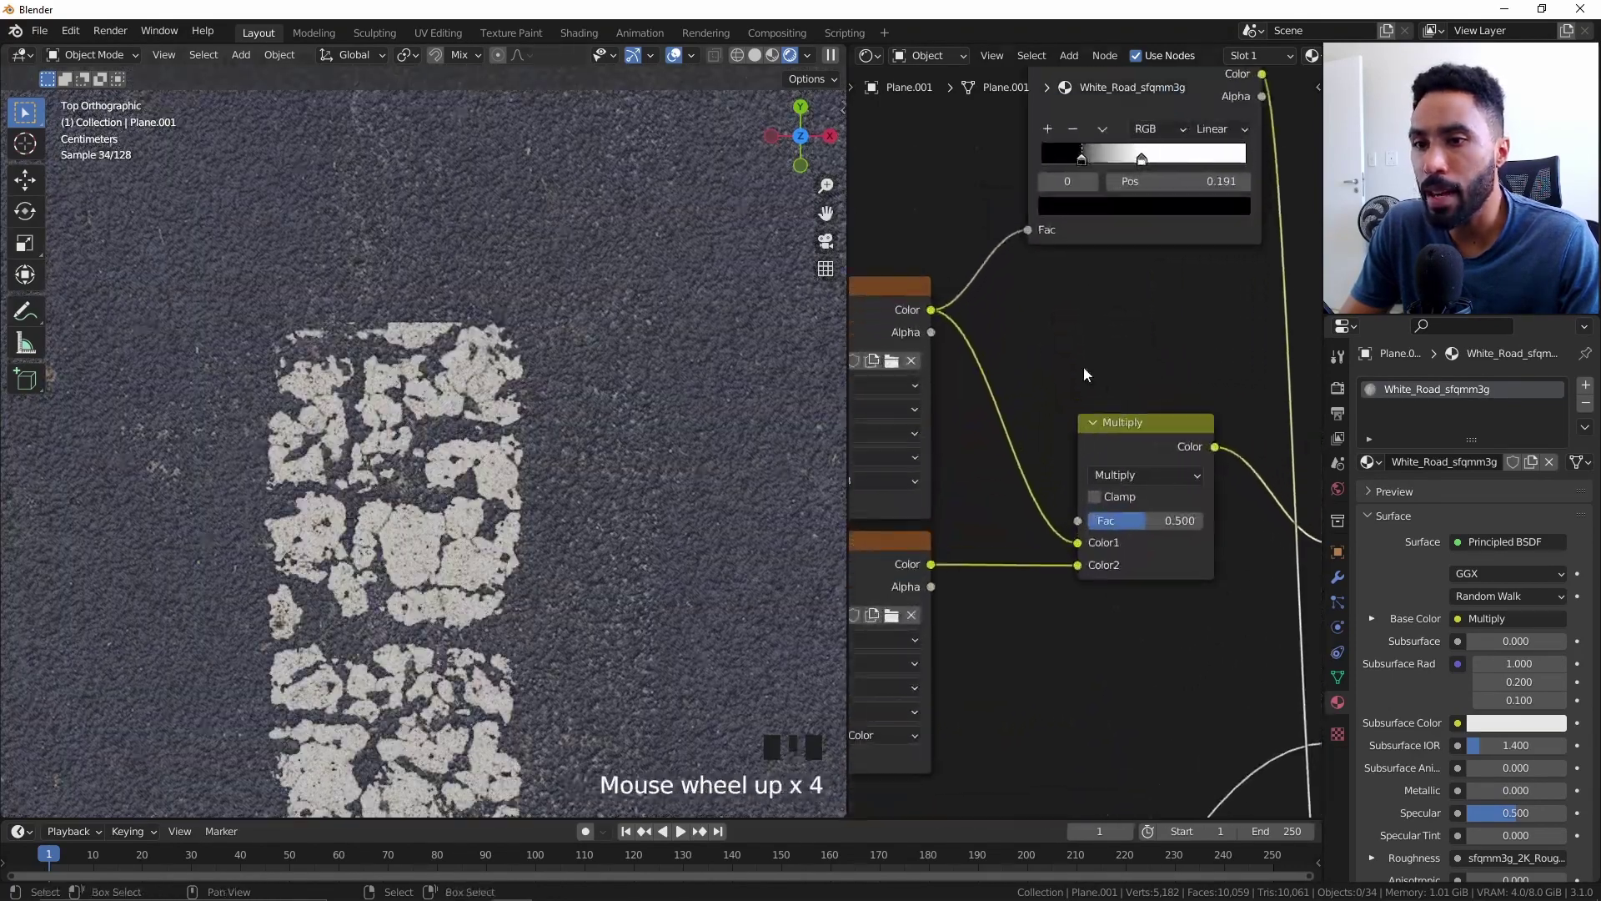
{"action": "mouse_move", "coordinate": [1090, 152]}
{"action": "left_mouse_down"}
{"action": "mouse_move", "coordinate": [1069, 145]}
{"action": "mouse_move", "coordinate": [1099, 163]}
{"action": "left_mouse_up"}
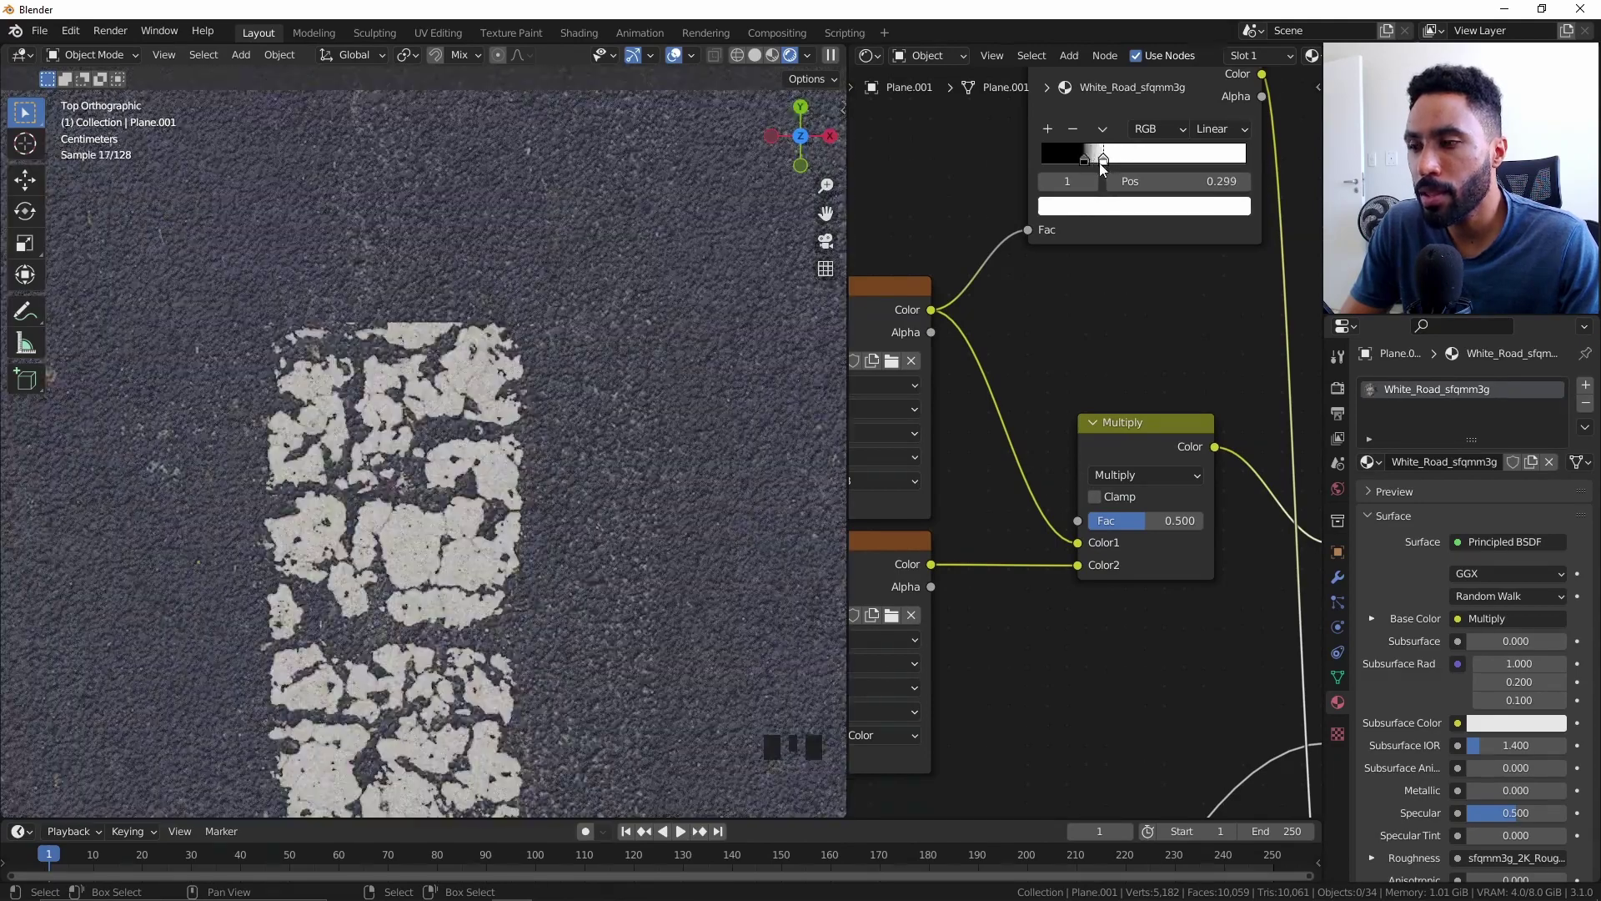
{"action": "scroll", "coordinate": [1117, 343], "scroll_direction": "down", "scroll_amount": 5}
{"action": "scroll", "coordinate": [1117, 345], "scroll_direction": "down", "scroll_amount": 9}
{"action": "middle_click_drag", "start_coordinate": [1117, 345], "coordinate": [1028, 220]}
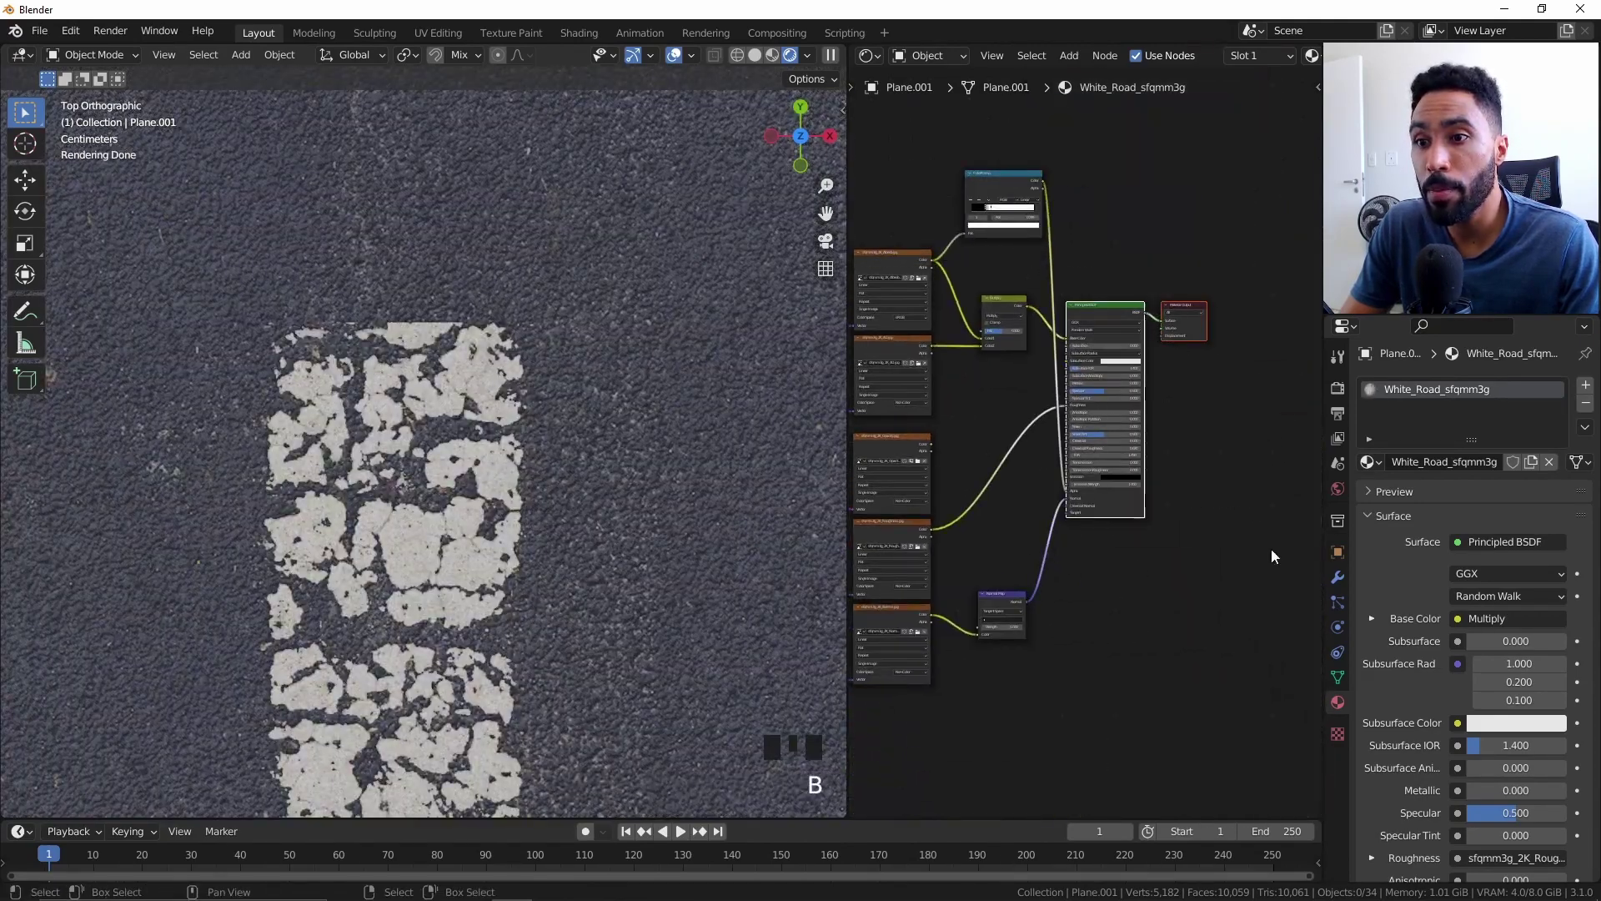
Move the Principled BSDF and Material Output nodes away from the texture nodes to make room for another node.
{"action": "key", "text": "g"}
{"action": "left_click", "coordinate": [1226, 567]}
{"action": "scroll", "coordinate": [1192, 557], "scroll_direction": "up", "scroll_amount": 3}
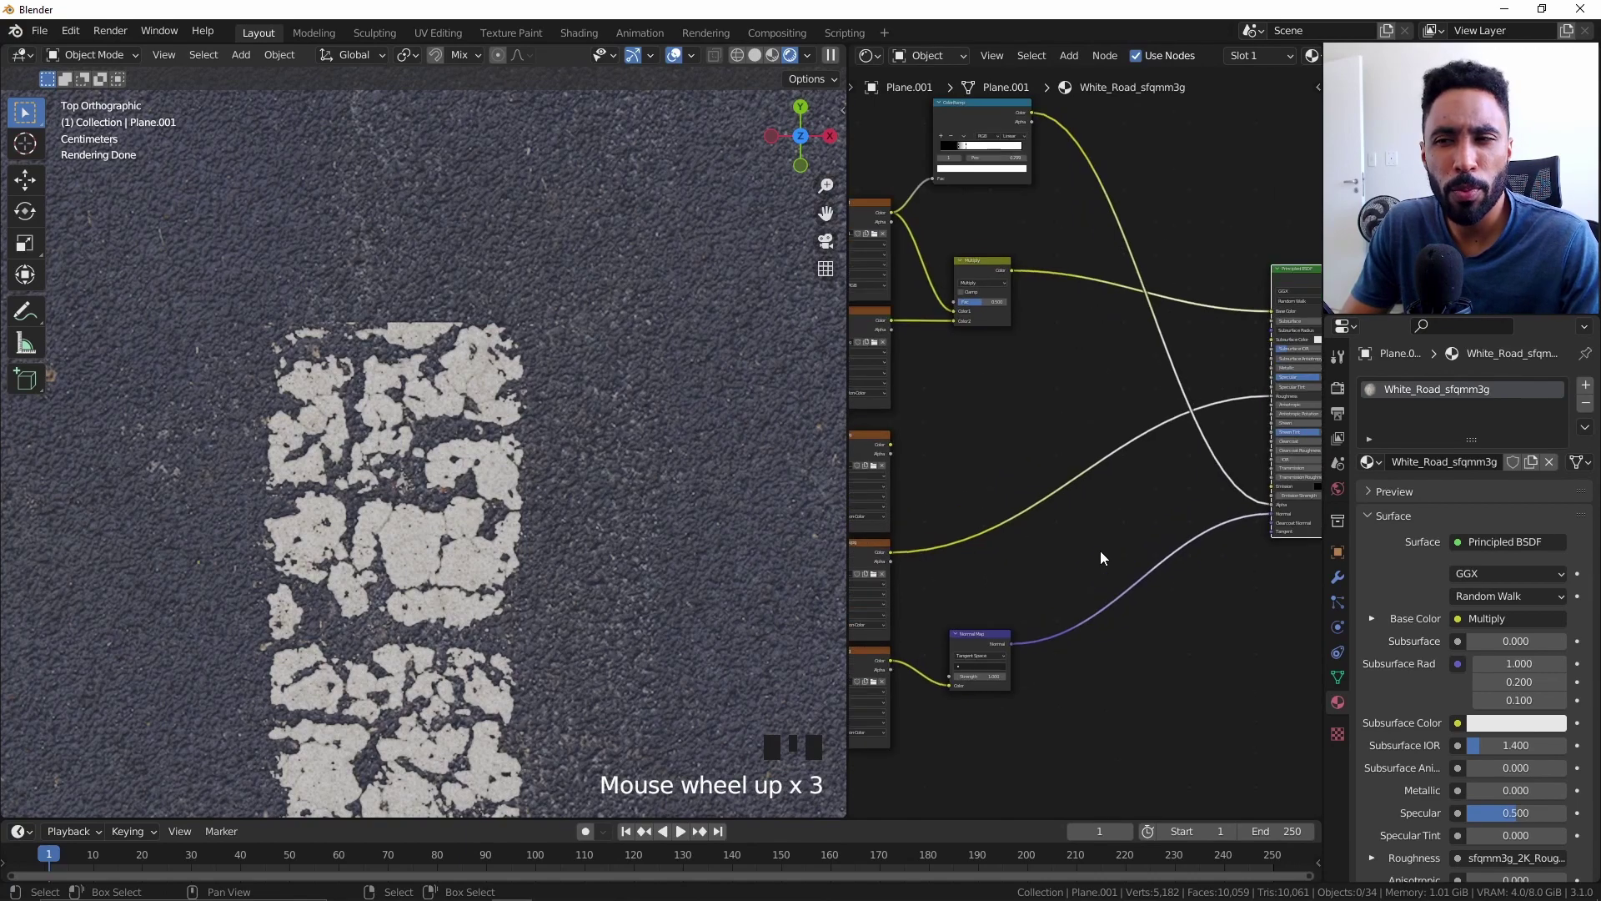
{"action": "scroll", "coordinate": [1084, 526], "scroll_direction": "down", "scroll_amount": 3}
{"action": "middle_click_drag", "start_coordinate": [1079, 517], "coordinate": [1013, 542]}
Combine the ColorRamp and Opacity texture outputs in a Mix node that feeds the Principled BSDF's Alpha input.
{"action": "right_click", "coordinate": [1034, 533]}
{"action": "left_click", "coordinate": [903, 457]}
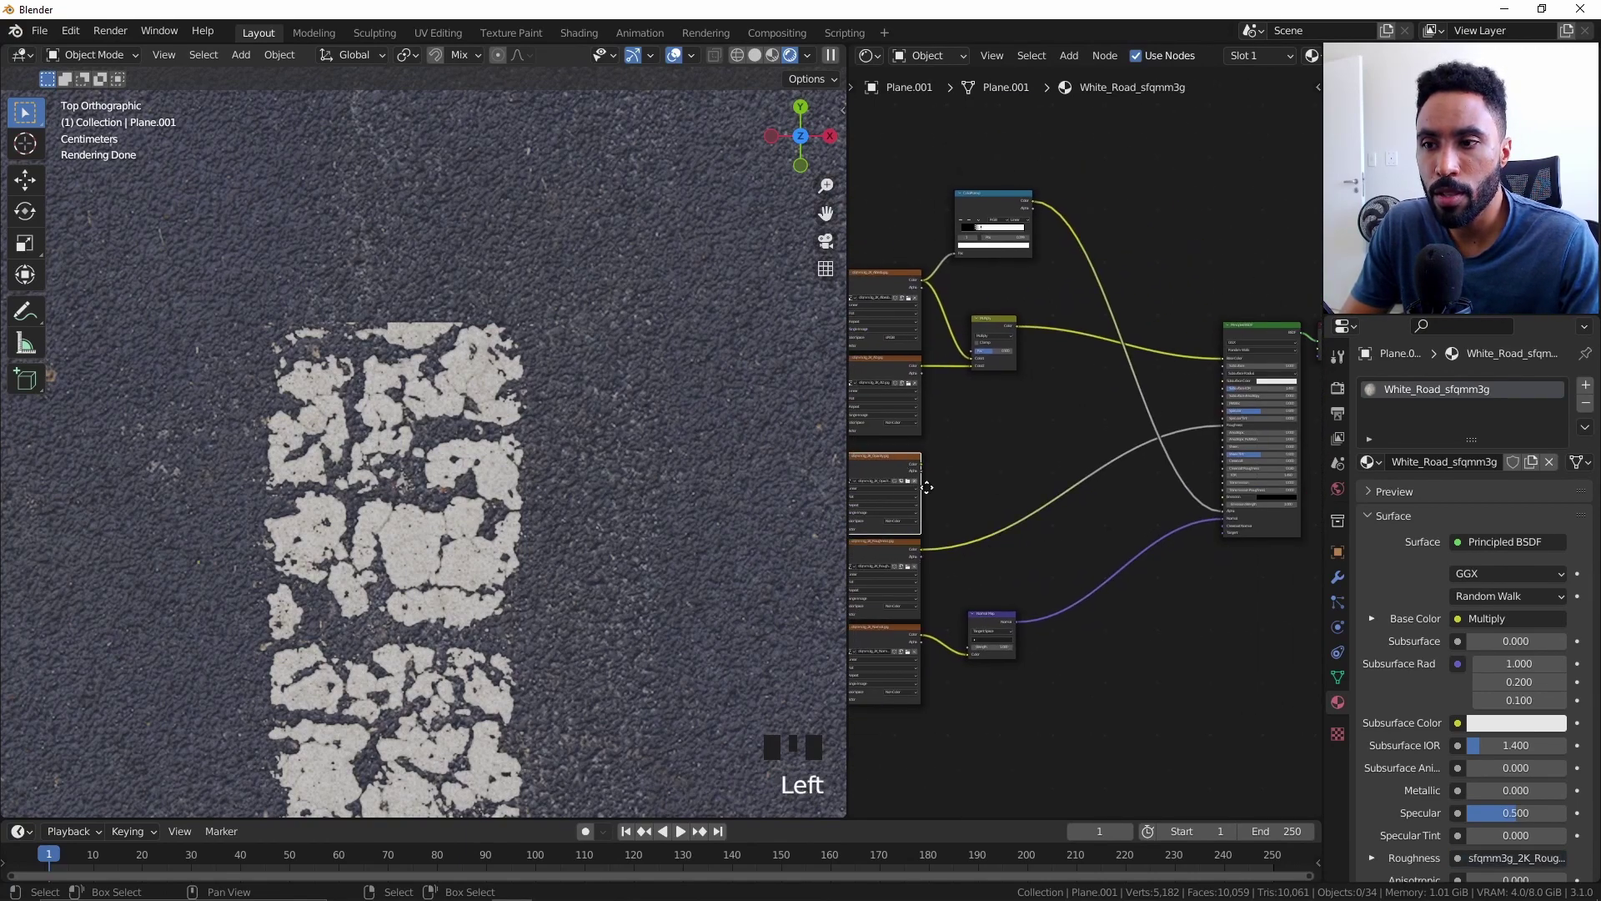
{"action": "middle_click_drag", "start_coordinate": [904, 457], "coordinate": [956, 508]}
{"action": "right_click", "coordinate": [1056, 258], "text": "shift"}
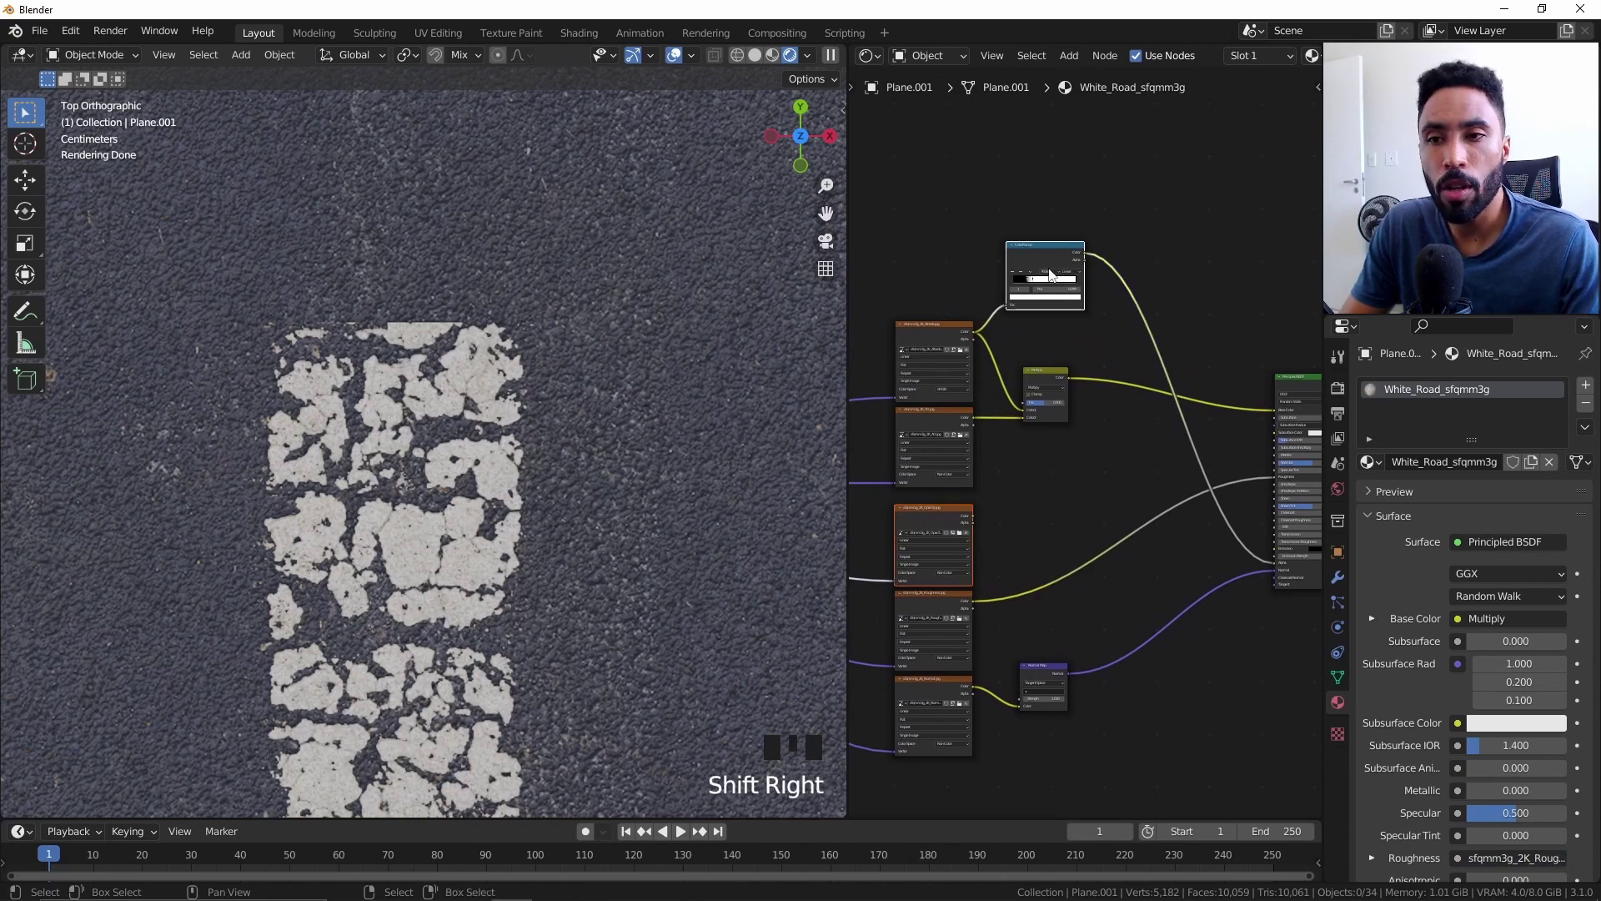
{"action": "key", "text": "ctrl+KP_0"}
{"action": "scroll", "coordinate": [1076, 367], "scroll_direction": "up", "scroll_amount": 4}
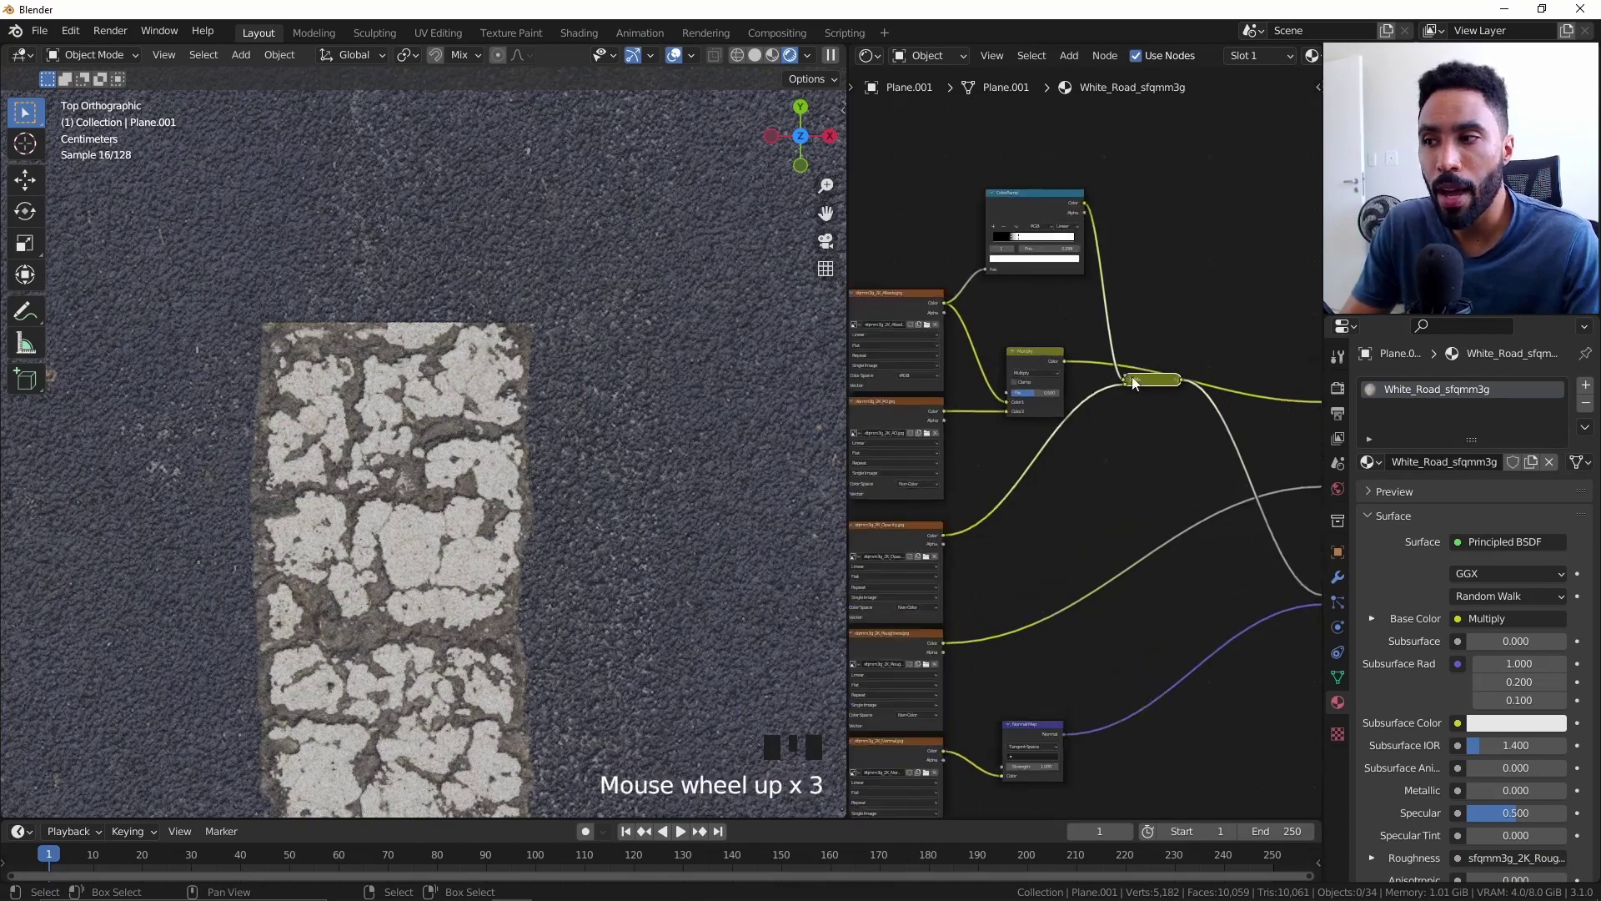
Expand the new Mix node, set its blend mode to Multiply and its Fac to 1.000.
{"action": "right_click", "coordinate": [1071, 378]}
{"action": "key", "text": "g"}
{"action": "scroll", "coordinate": [997, 478], "scroll_direction": "up", "scroll_amount": 5}
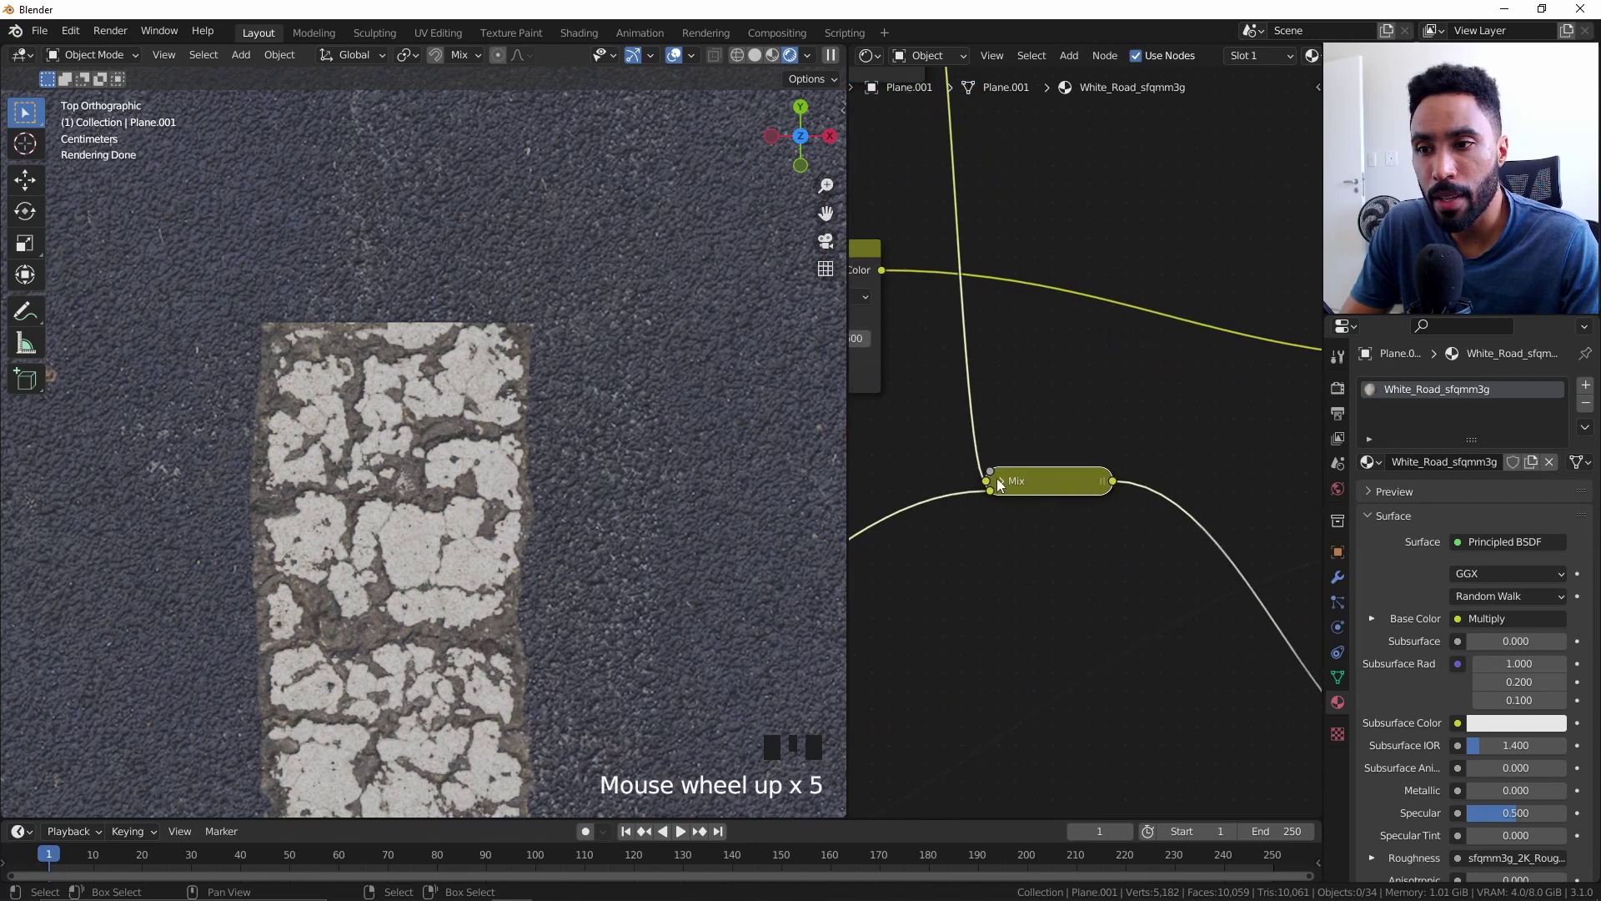
{"action": "left_click", "coordinate": [999, 478]}
{"action": "key", "text": "g"}
{"action": "scroll", "coordinate": [1087, 565], "scroll_direction": "up", "scroll_amount": 4}
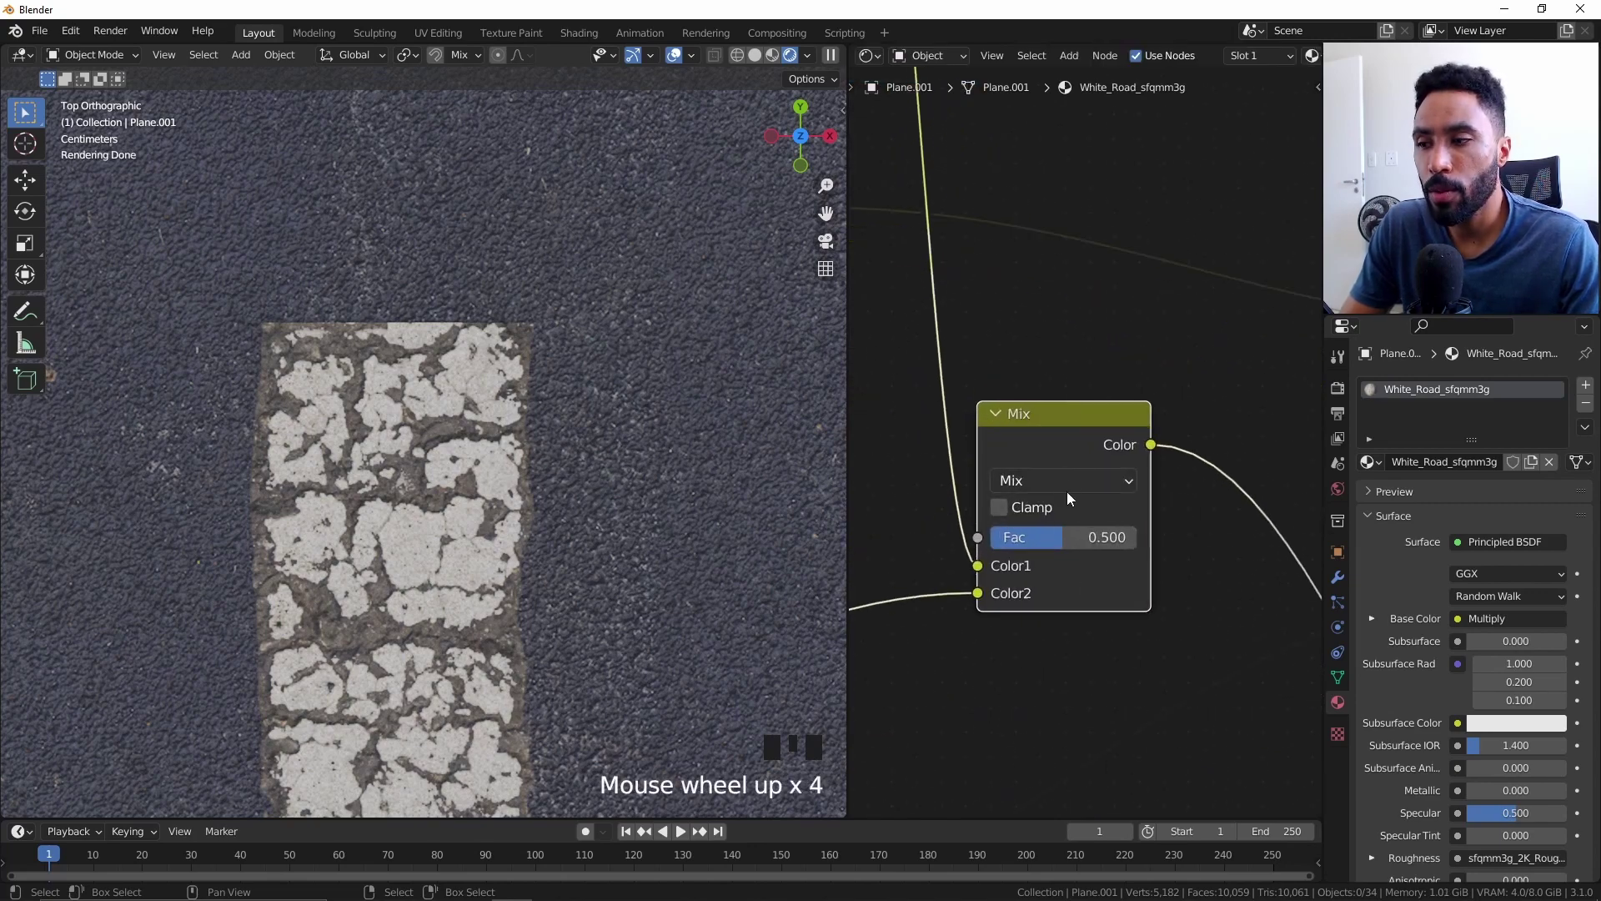
{"action": "left_click", "coordinate": [1069, 480]}
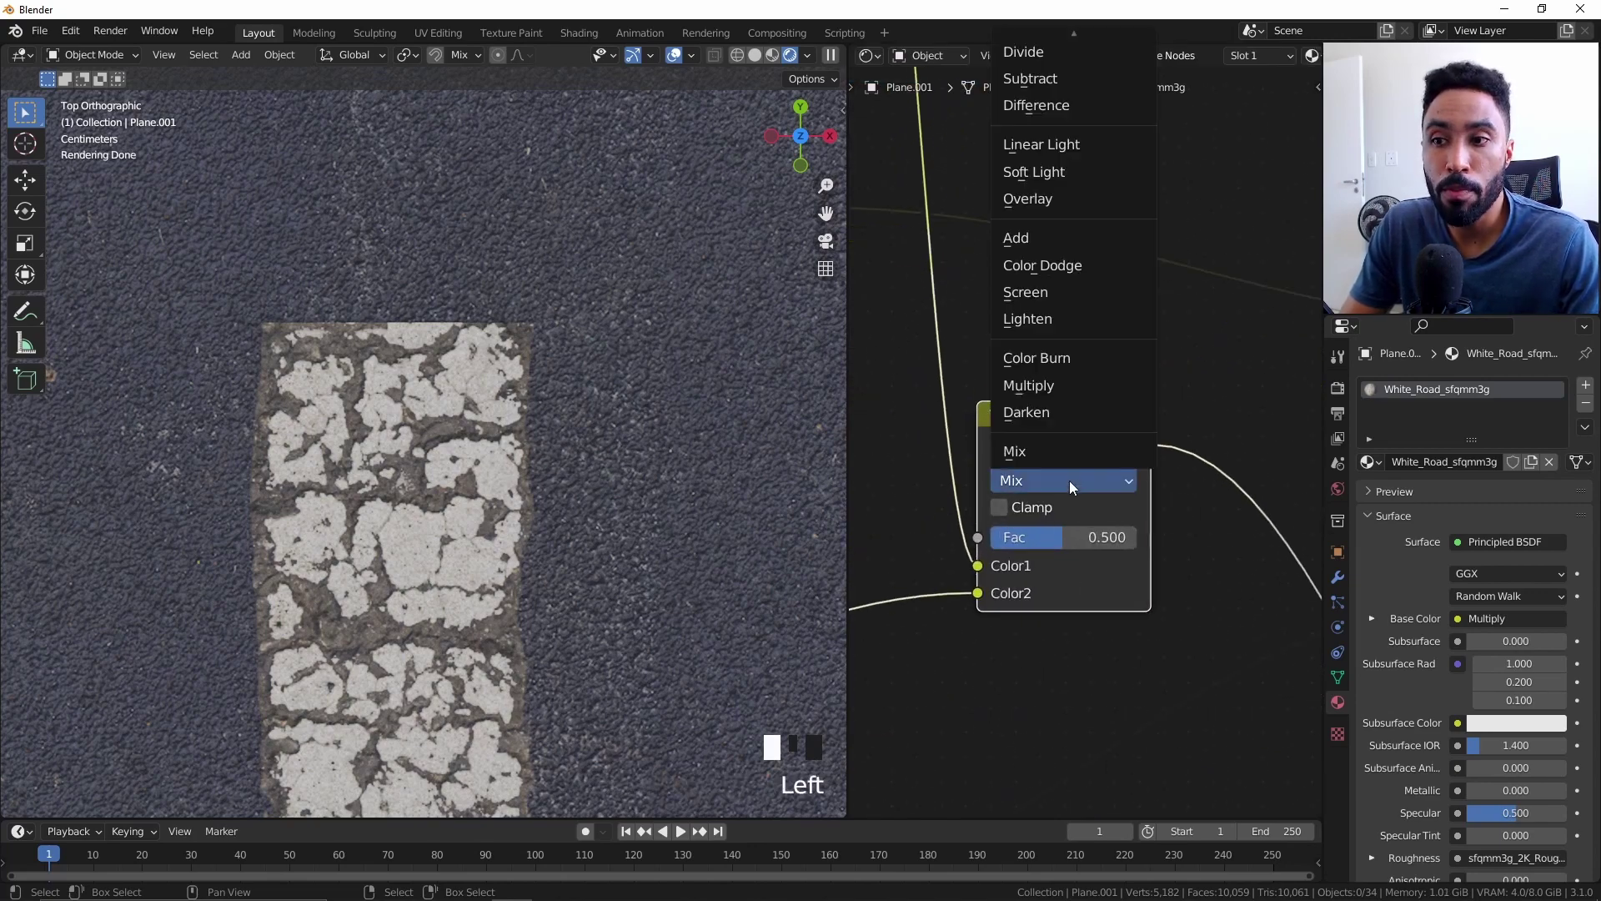
{"action": "left_click", "coordinate": [1054, 386]}
{"action": "left_click_drag", "start_coordinate": [1106, 537], "coordinate": [1184, 537]}
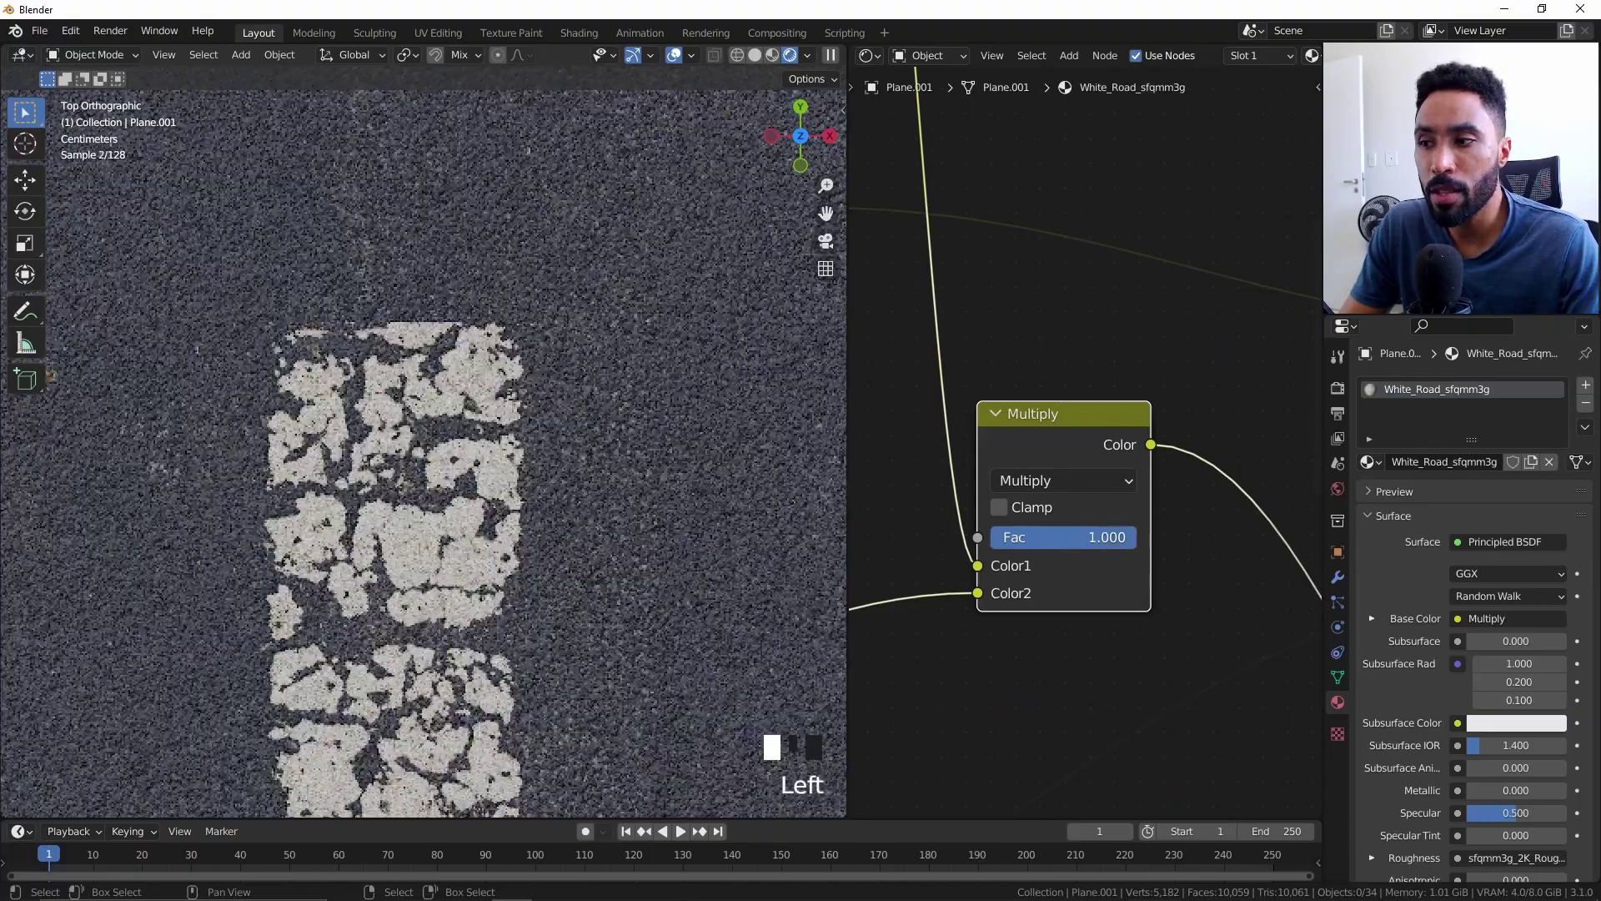
Soften the cracked-paint mask by setting the ColorRamp's black stop to position 0.149.
{"action": "scroll", "coordinate": [985, 548], "scroll_direction": "up", "scroll_amount": 4}
{"action": "left_click_drag", "start_coordinate": [973, 515], "coordinate": [913, 520]}
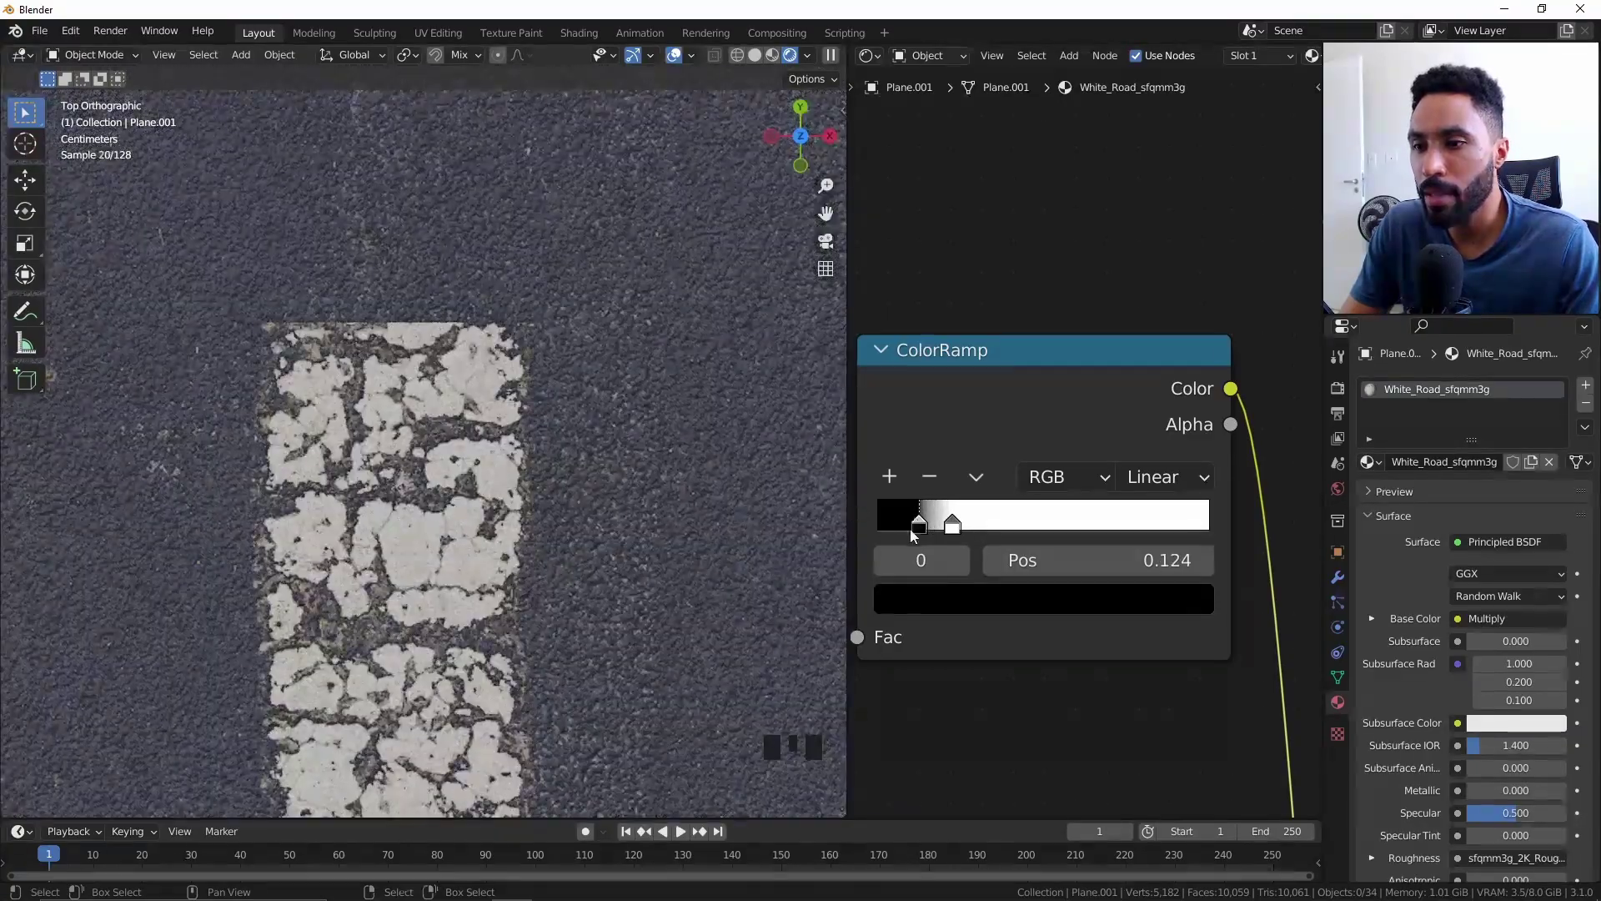
{"action": "scroll", "coordinate": [970, 595], "scroll_direction": "down", "scroll_amount": 5}
{"action": "scroll", "coordinate": [414, 584], "scroll_direction": "up", "scroll_amount": 5}
{"action": "scroll", "coordinate": [580, 574], "scroll_direction": "down", "scroll_amount": 10}
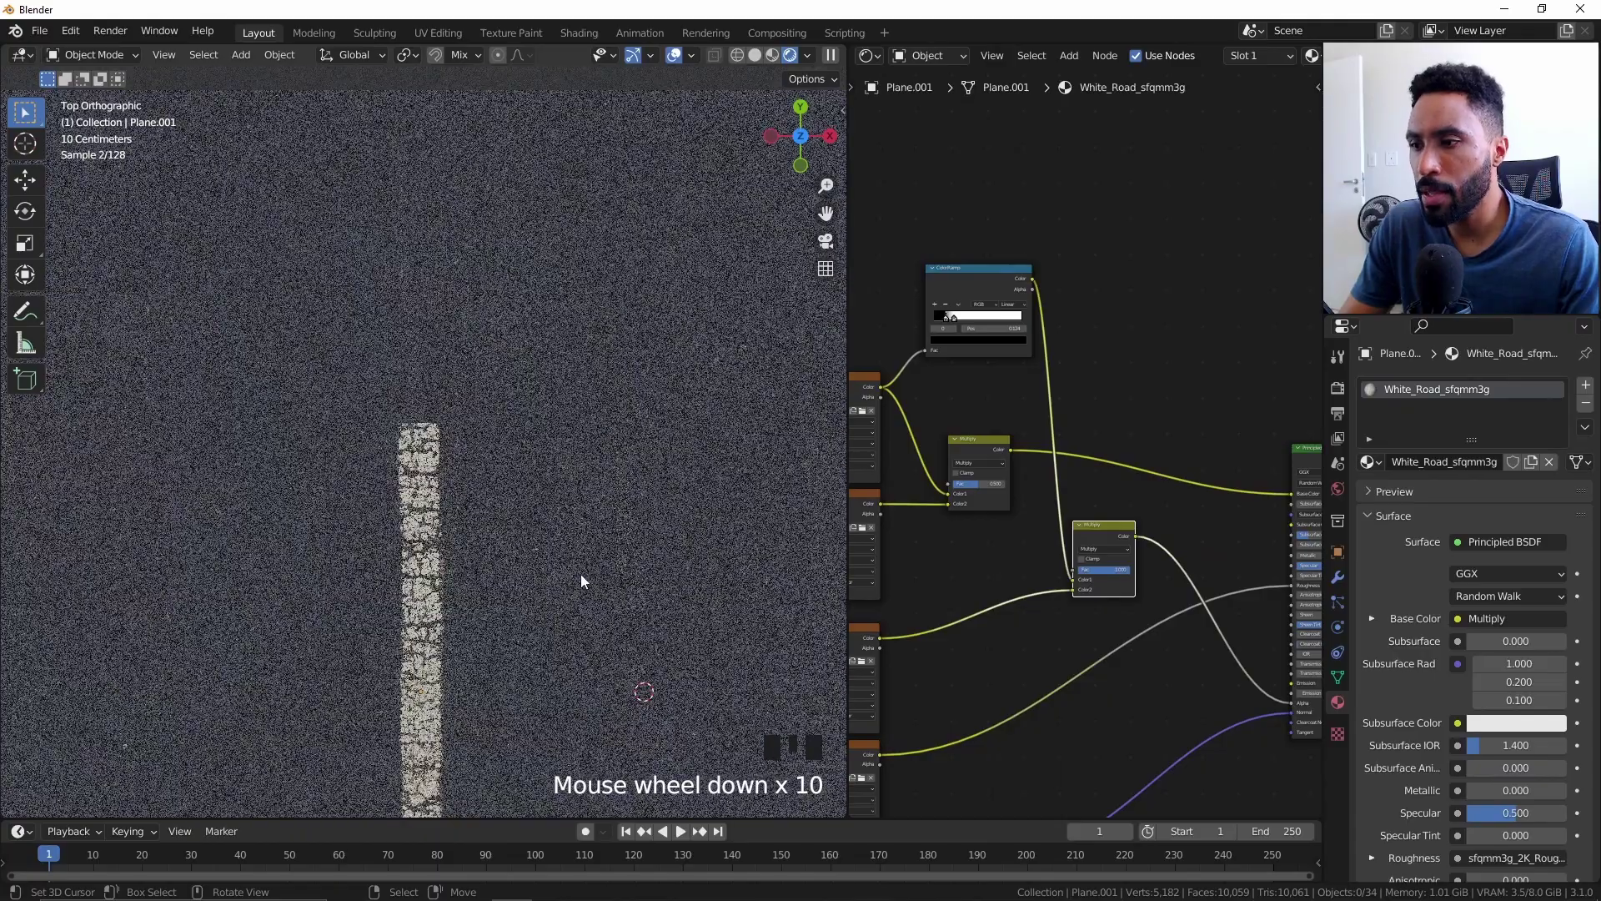
{"action": "middle_click_drag", "start_coordinate": [580, 574], "coordinate": [558, 464]}
{"action": "scroll", "coordinate": [487, 482], "scroll_direction": "up", "scroll_amount": 4}
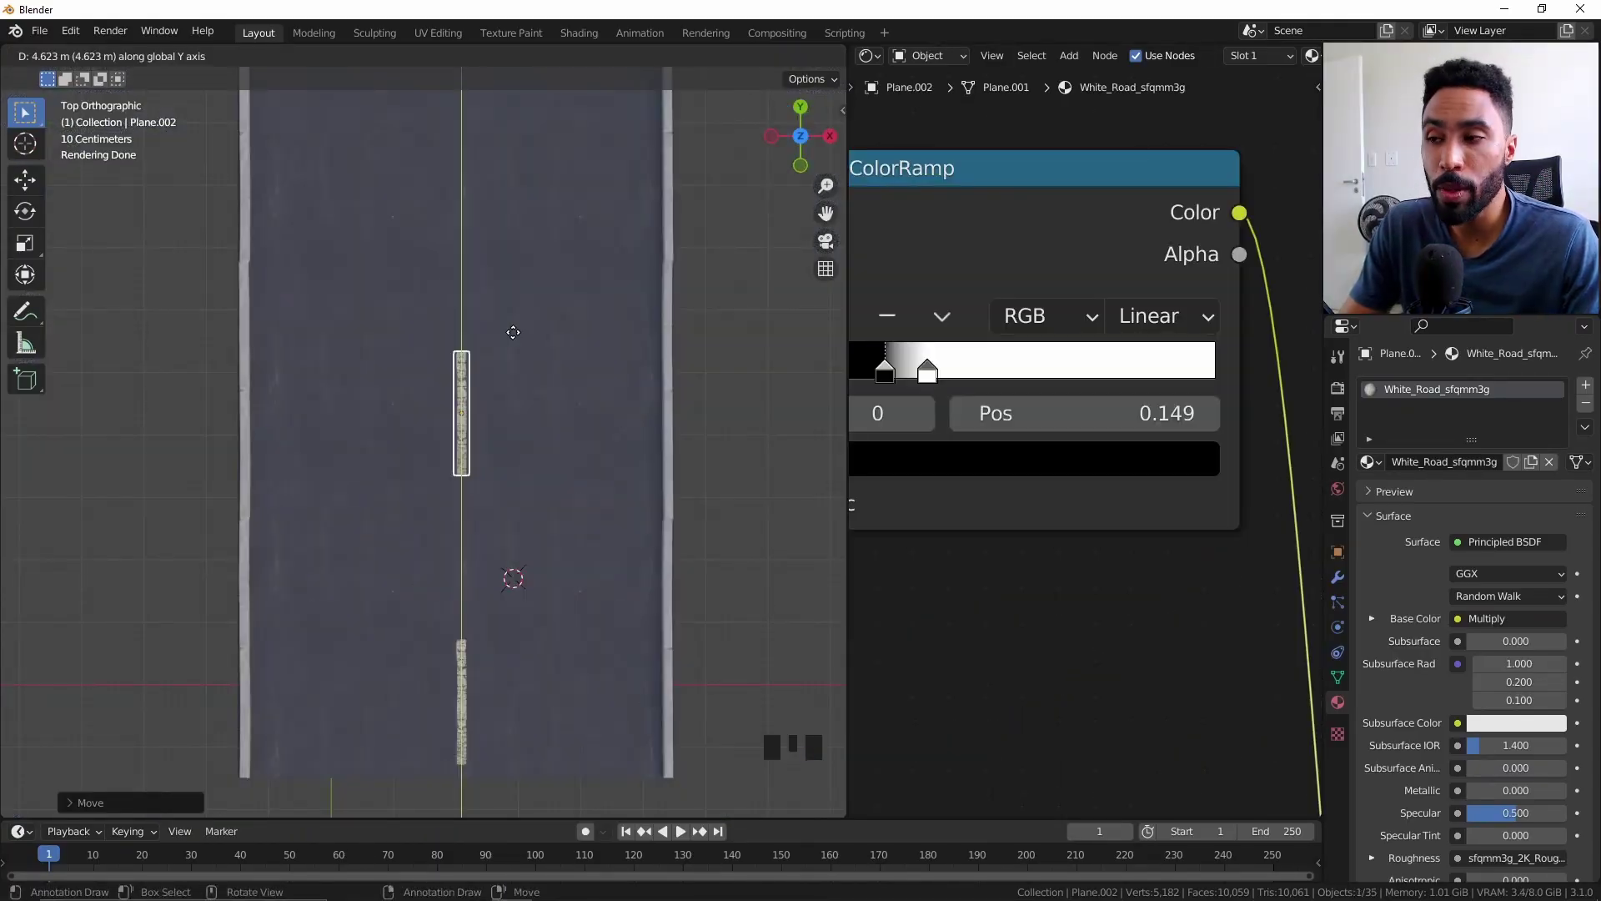
Repeat the centre line dash along the road as three linked duplicates spaced 5 m apart on Y.
{"action": "type", "text": "5"}
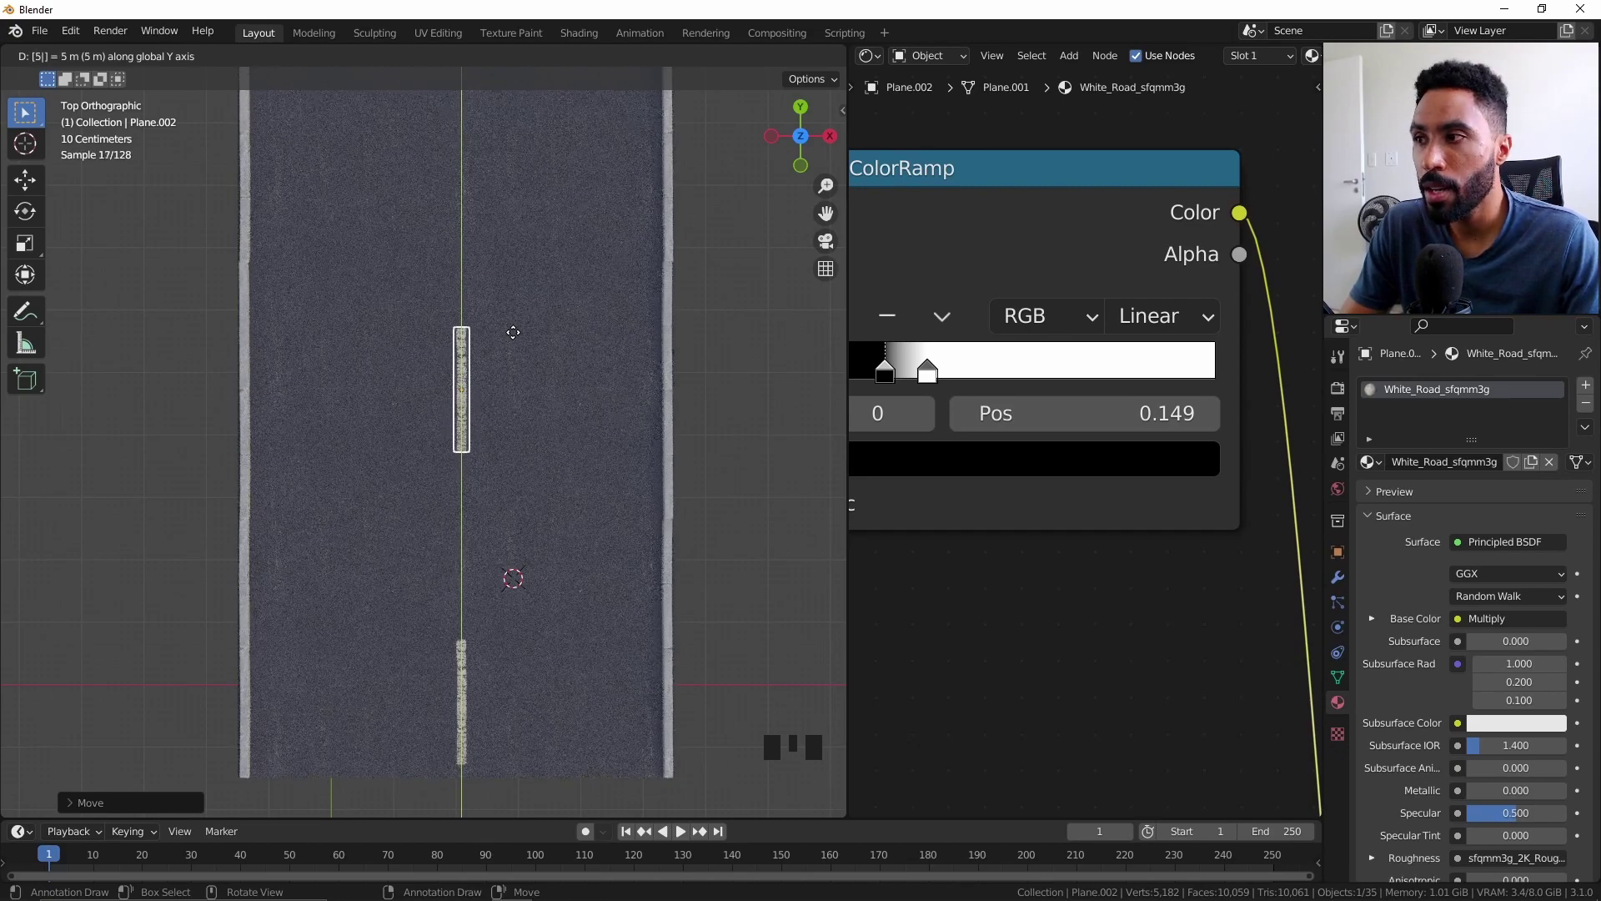
{"action": "key", "text": "Return"}
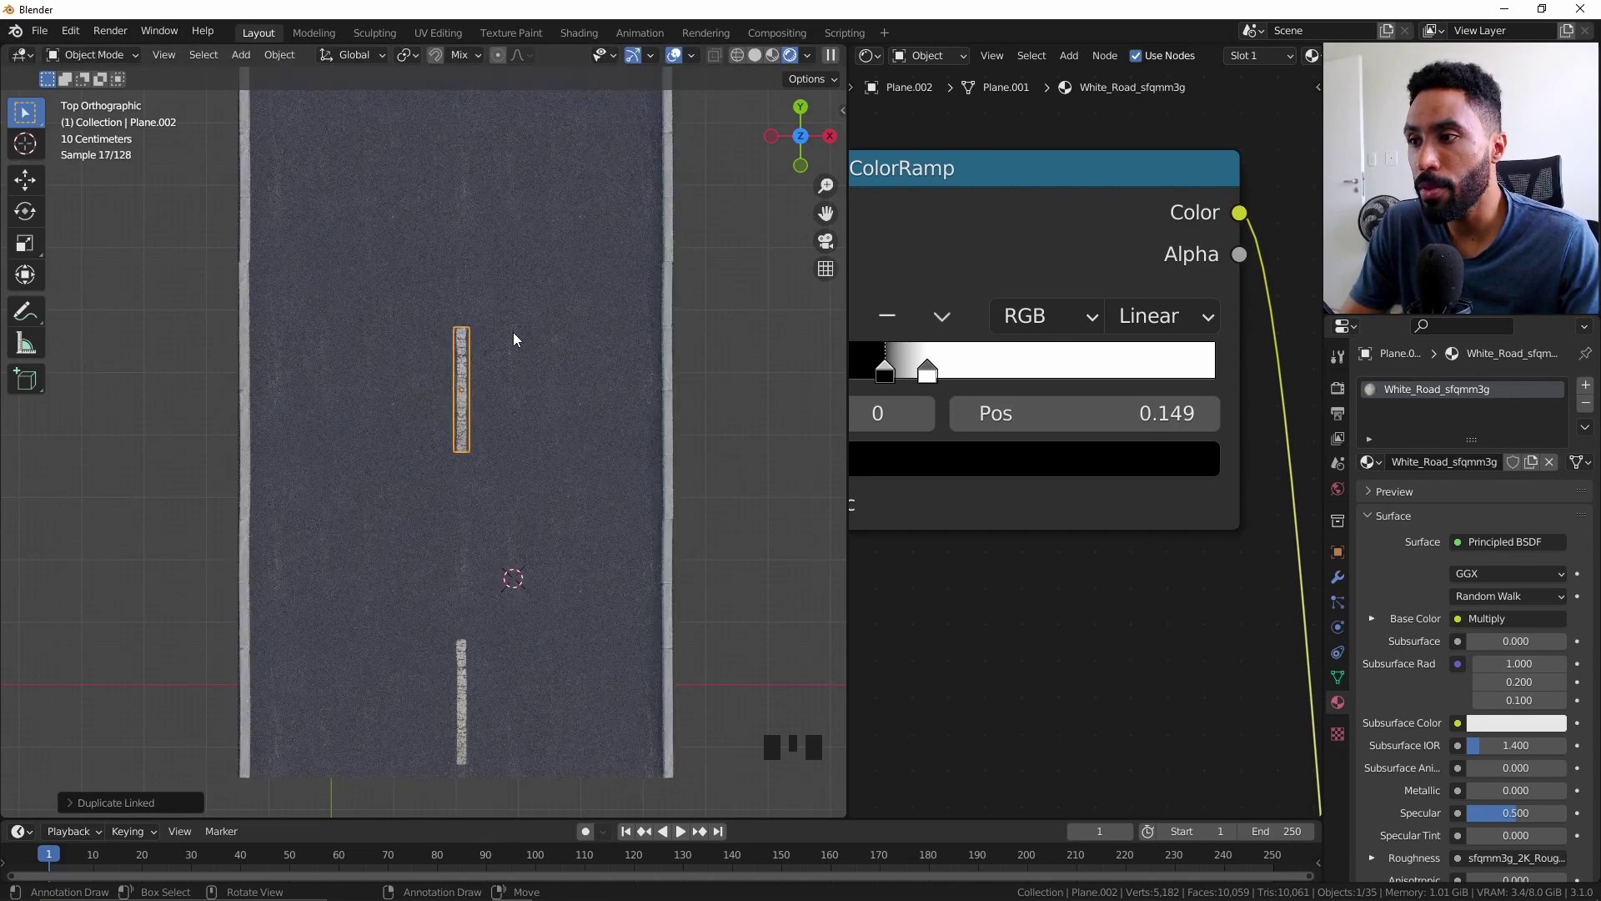
{"action": "key", "text": "alt+d"}
{"action": "type", "text": "y5"}
{"action": "key", "text": "Return"}
{"action": "scroll", "coordinate": [513, 332], "scroll_direction": "down", "scroll_amount": 4}
{"action": "middle_click_drag", "start_coordinate": [513, 332], "coordinate": [512, 357], "text": "shift"}
{"action": "key", "text": "shift+r"}
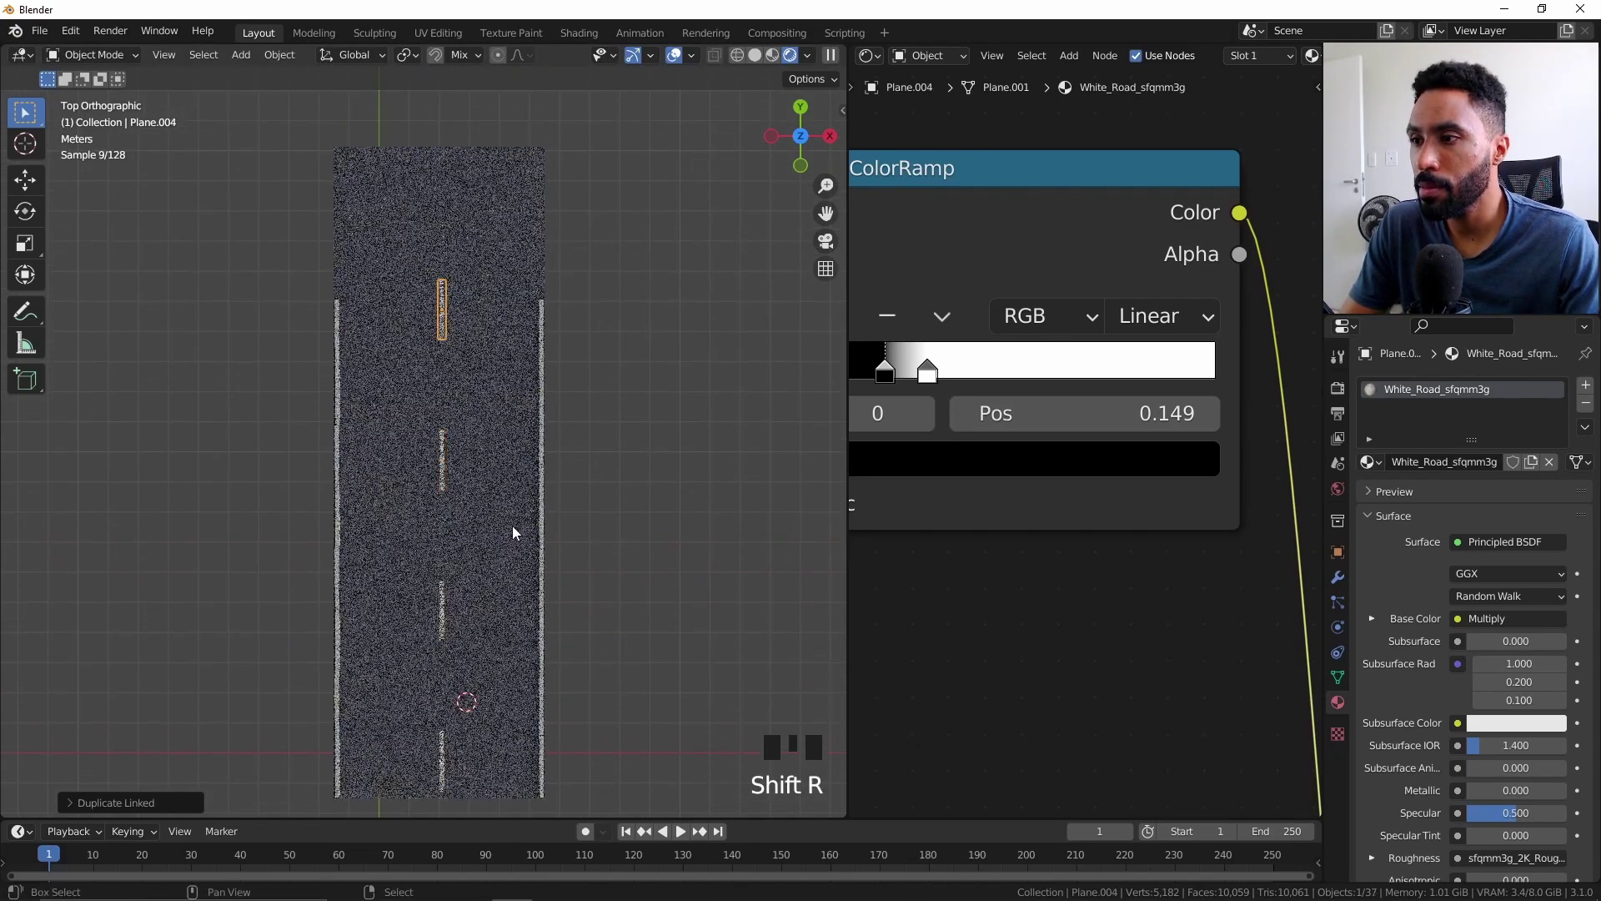
Make a linked duplicate of the dash and place it beside the left curb at the near end of the road.
{"action": "middle_click_drag", "start_coordinate": [499, 522], "coordinate": [579, 317], "text": "shift"}
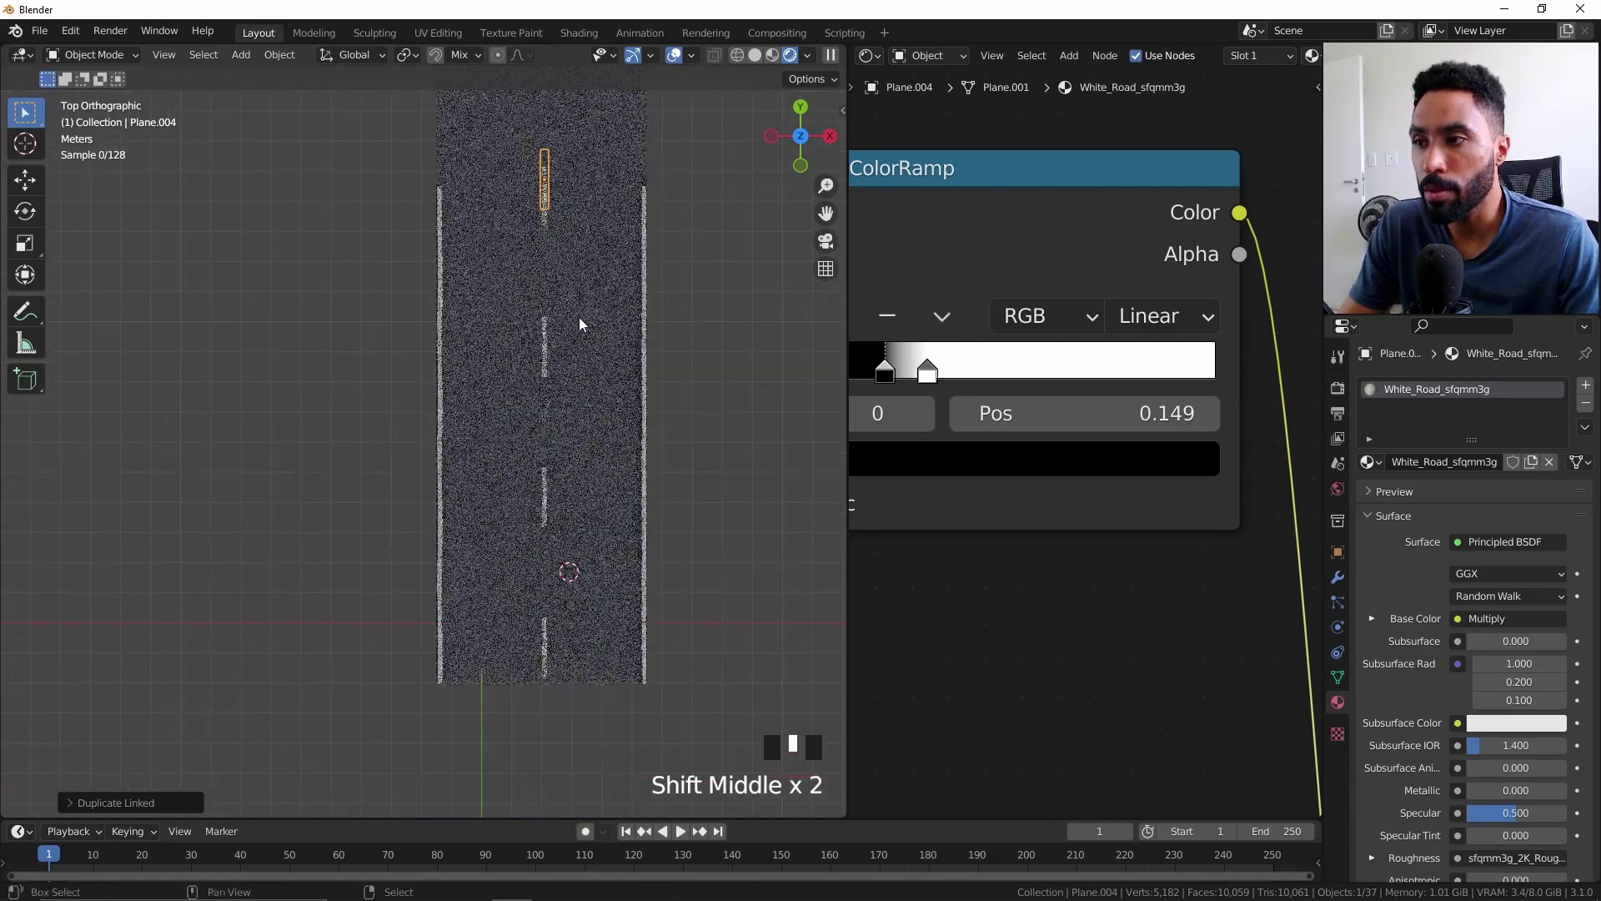
{"action": "key", "text": "alt+d"}
{"action": "left_click", "coordinate": [477, 633]}
{"action": "scroll", "coordinate": [478, 634], "scroll_direction": "up", "scroll_amount": 13}
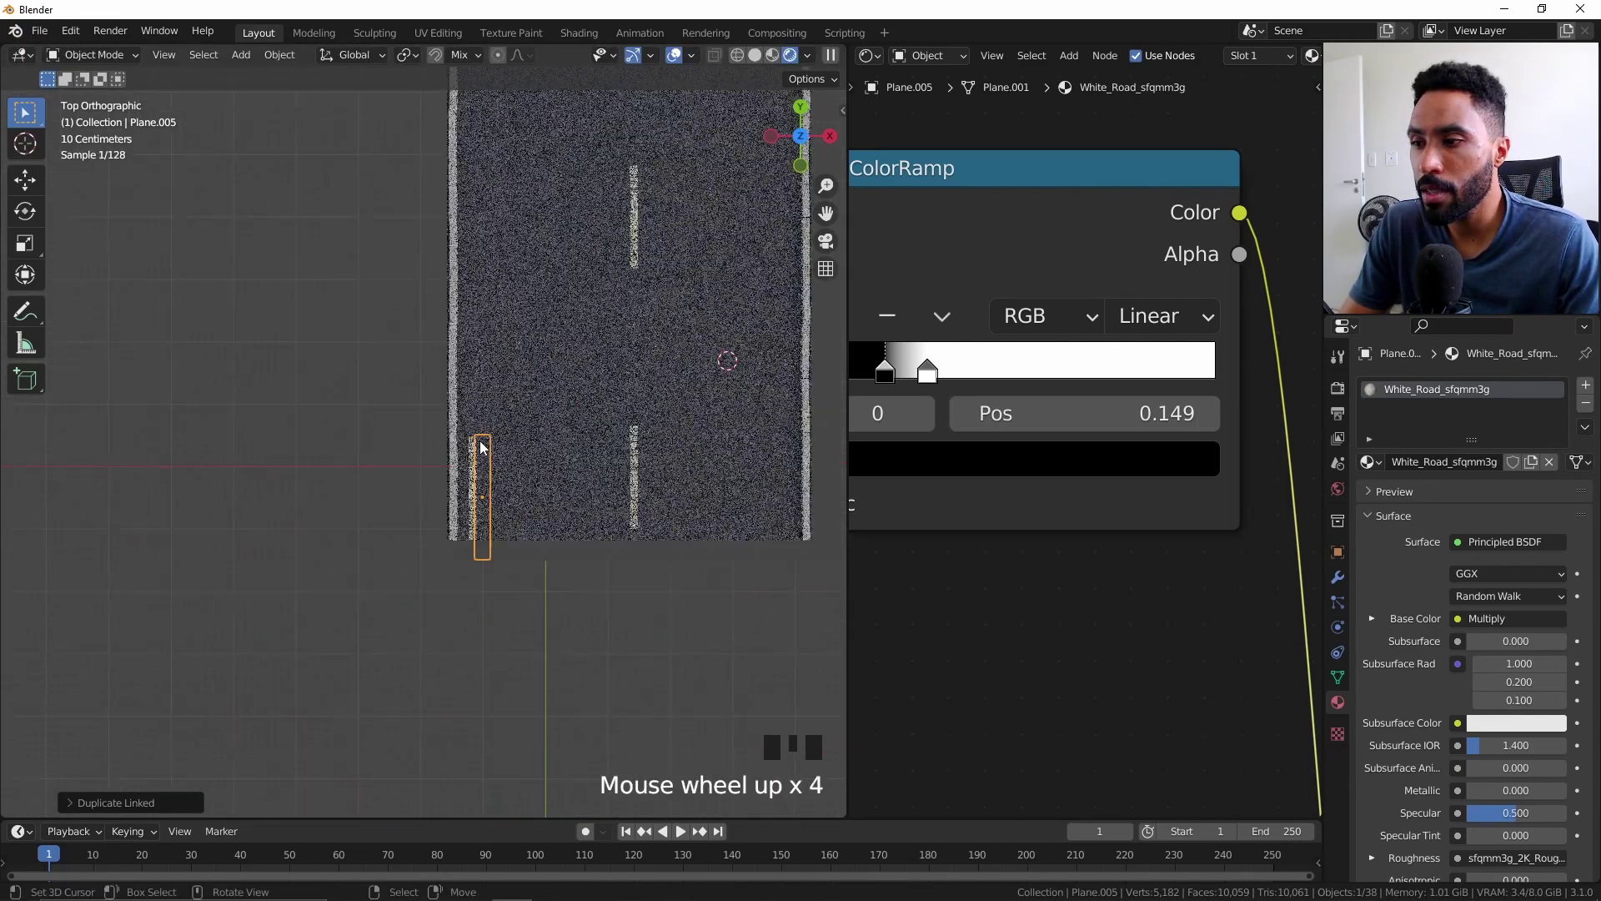
{"action": "middle_click_drag", "start_coordinate": [768, 697], "coordinate": [1373, 602], "text": "shift"}
Add an Array modifier with a count of 6 to the edge dash to form a continuous line along the curb.
{"action": "left_click", "coordinate": [1337, 577]}
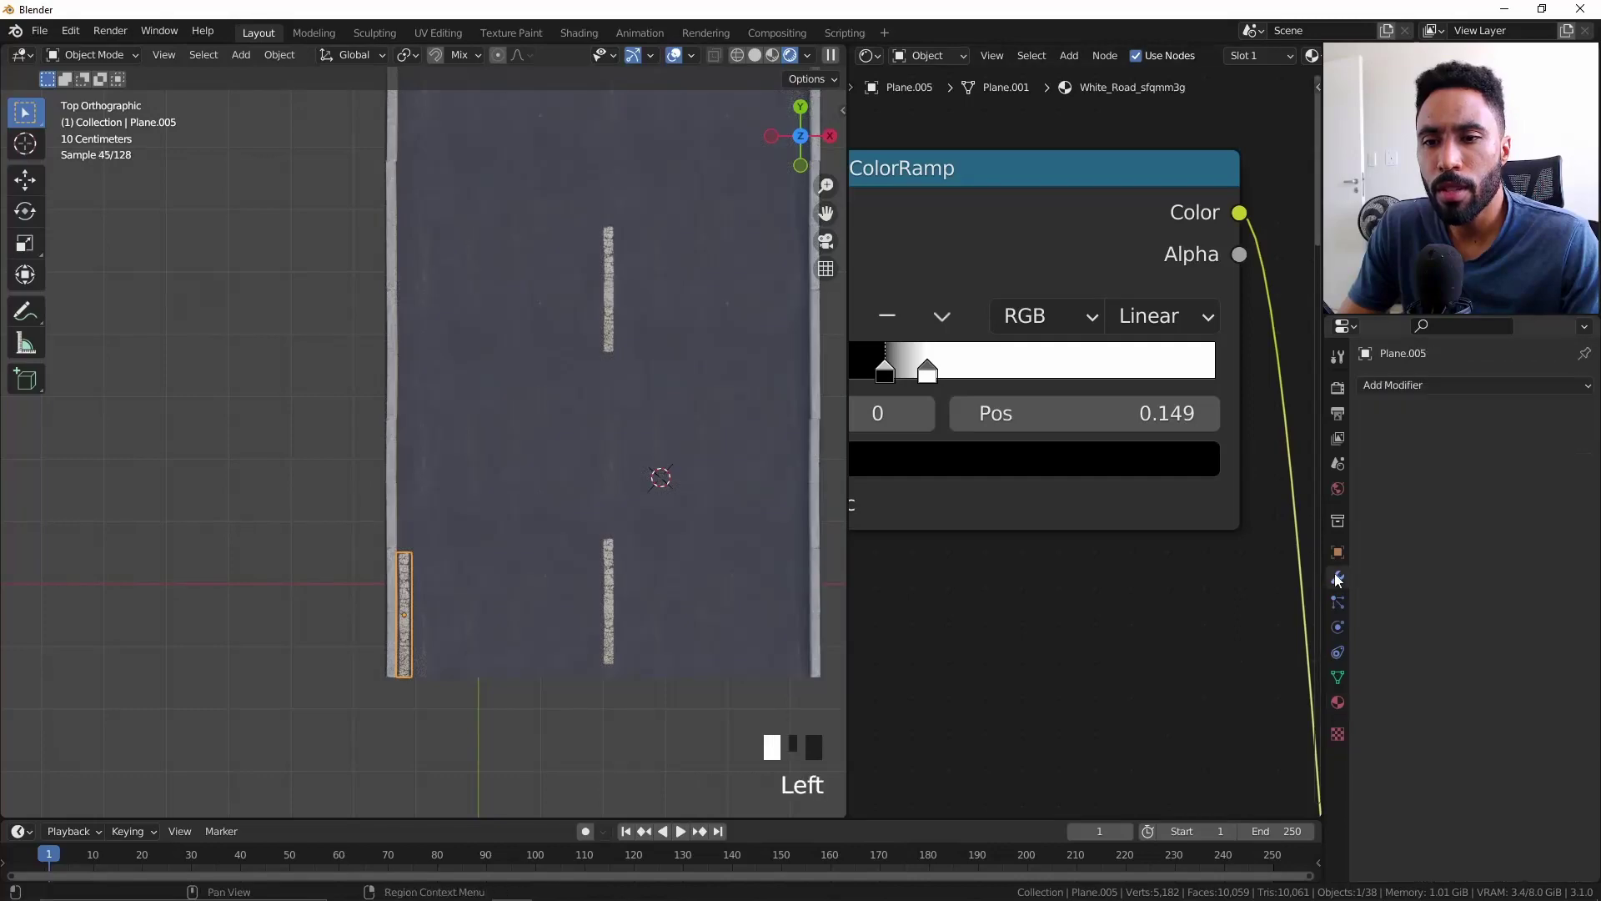
{"action": "left_click", "coordinate": [1409, 385]}
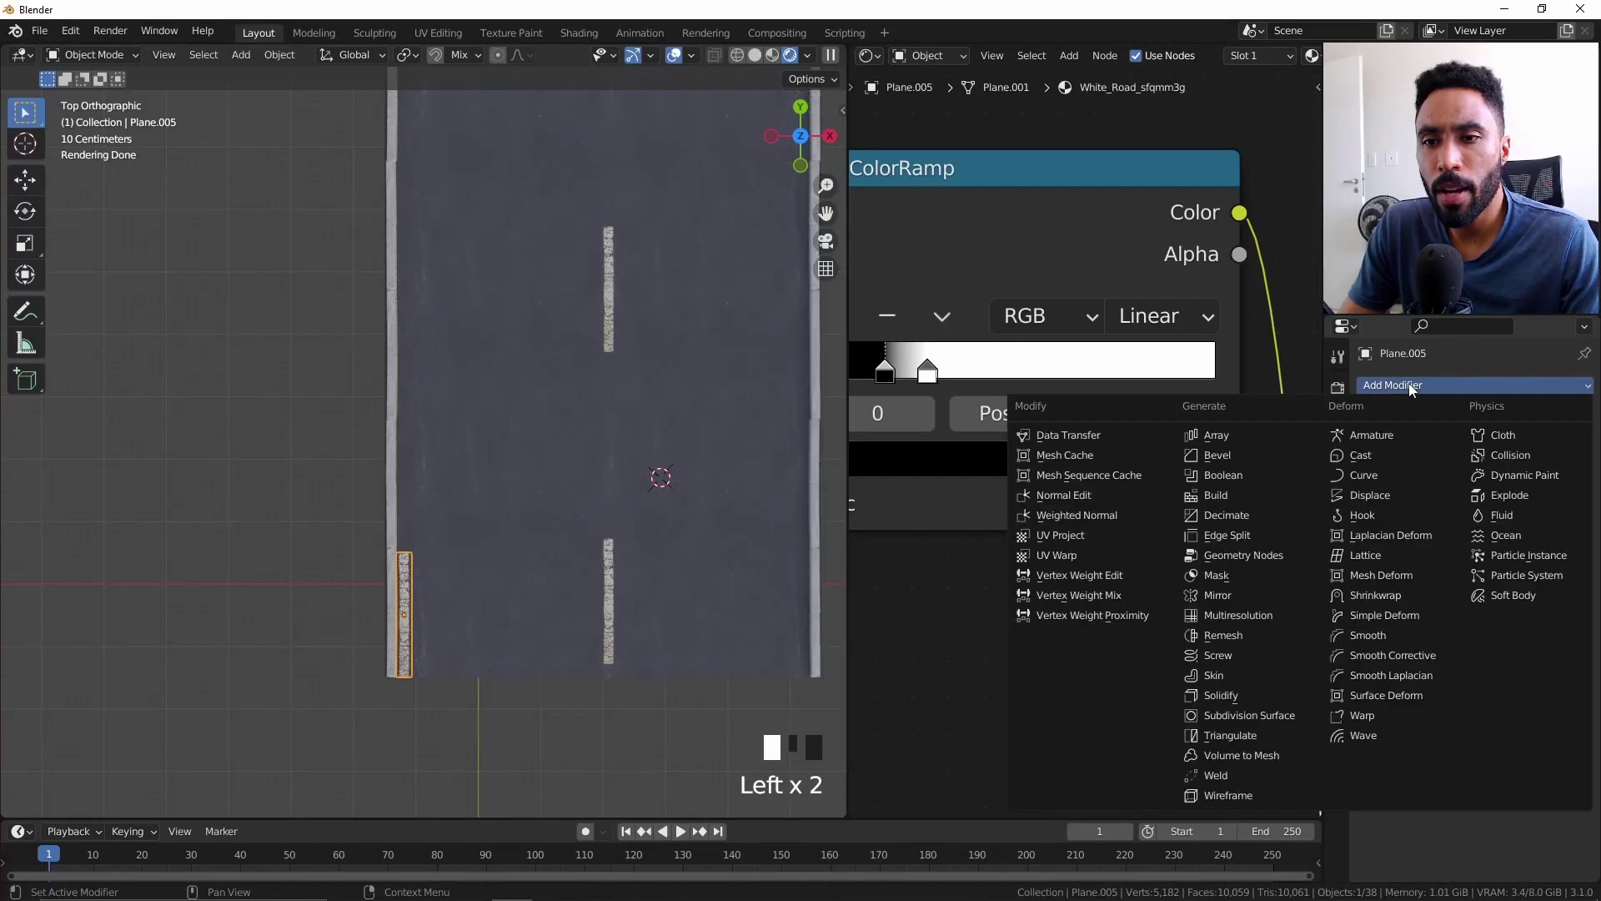
{"action": "left_click", "coordinate": [1253, 433]}
{"action": "left_click", "coordinate": [1562, 505]}
{"action": "left_click", "coordinate": [1562, 504]}
{"action": "left_click", "coordinate": [1562, 504]}
{"action": "left_click", "coordinate": [1562, 505]}
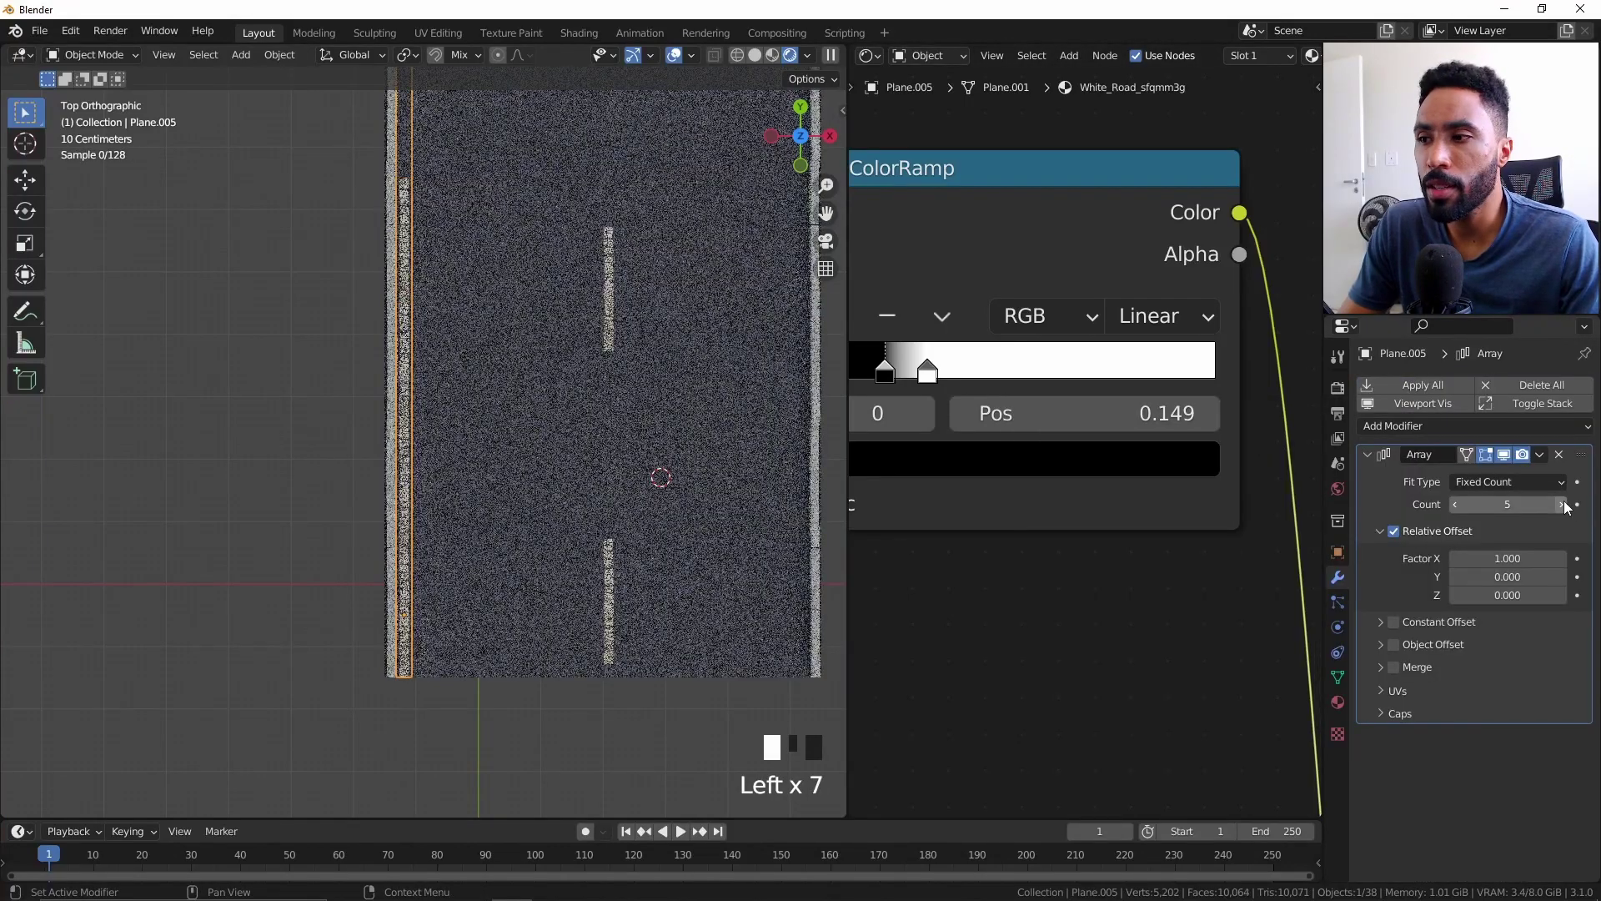
Make a linked duplicate of the arrayed edge line, move it along X to the right curb and deselect everything.
{"action": "scroll", "coordinate": [600, 572], "scroll_direction": "down", "scroll_amount": 4}
{"action": "middle_click_drag", "start_coordinate": [600, 572], "coordinate": [579, 611], "text": "shift"}
{"action": "key", "text": "alt+d"}
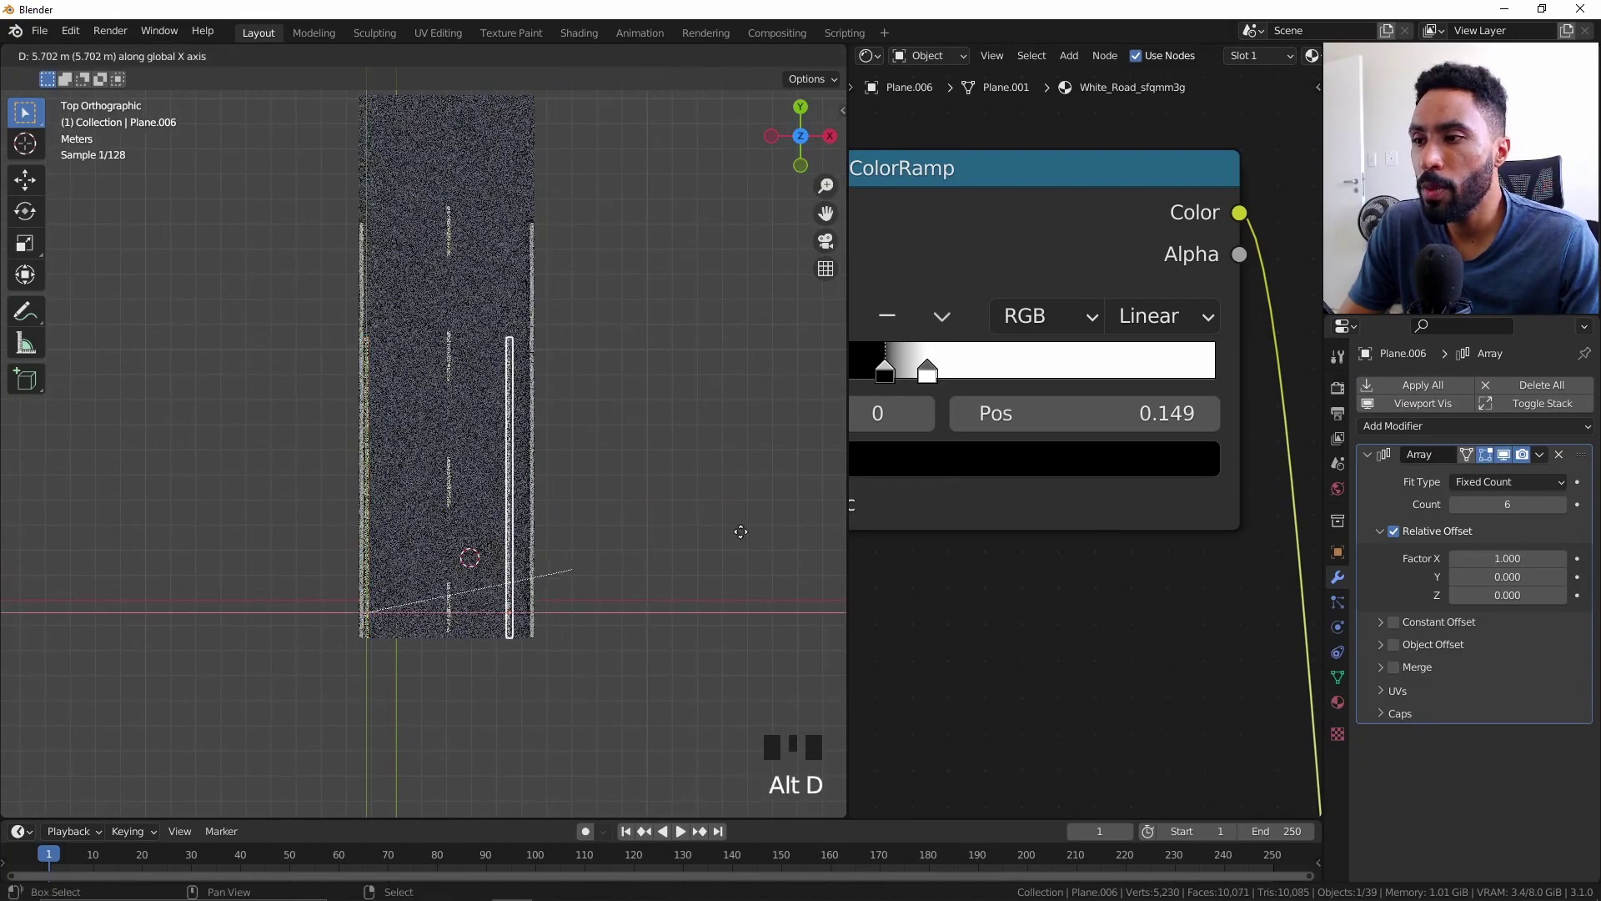
{"action": "right_click", "coordinate": [44, 474]}
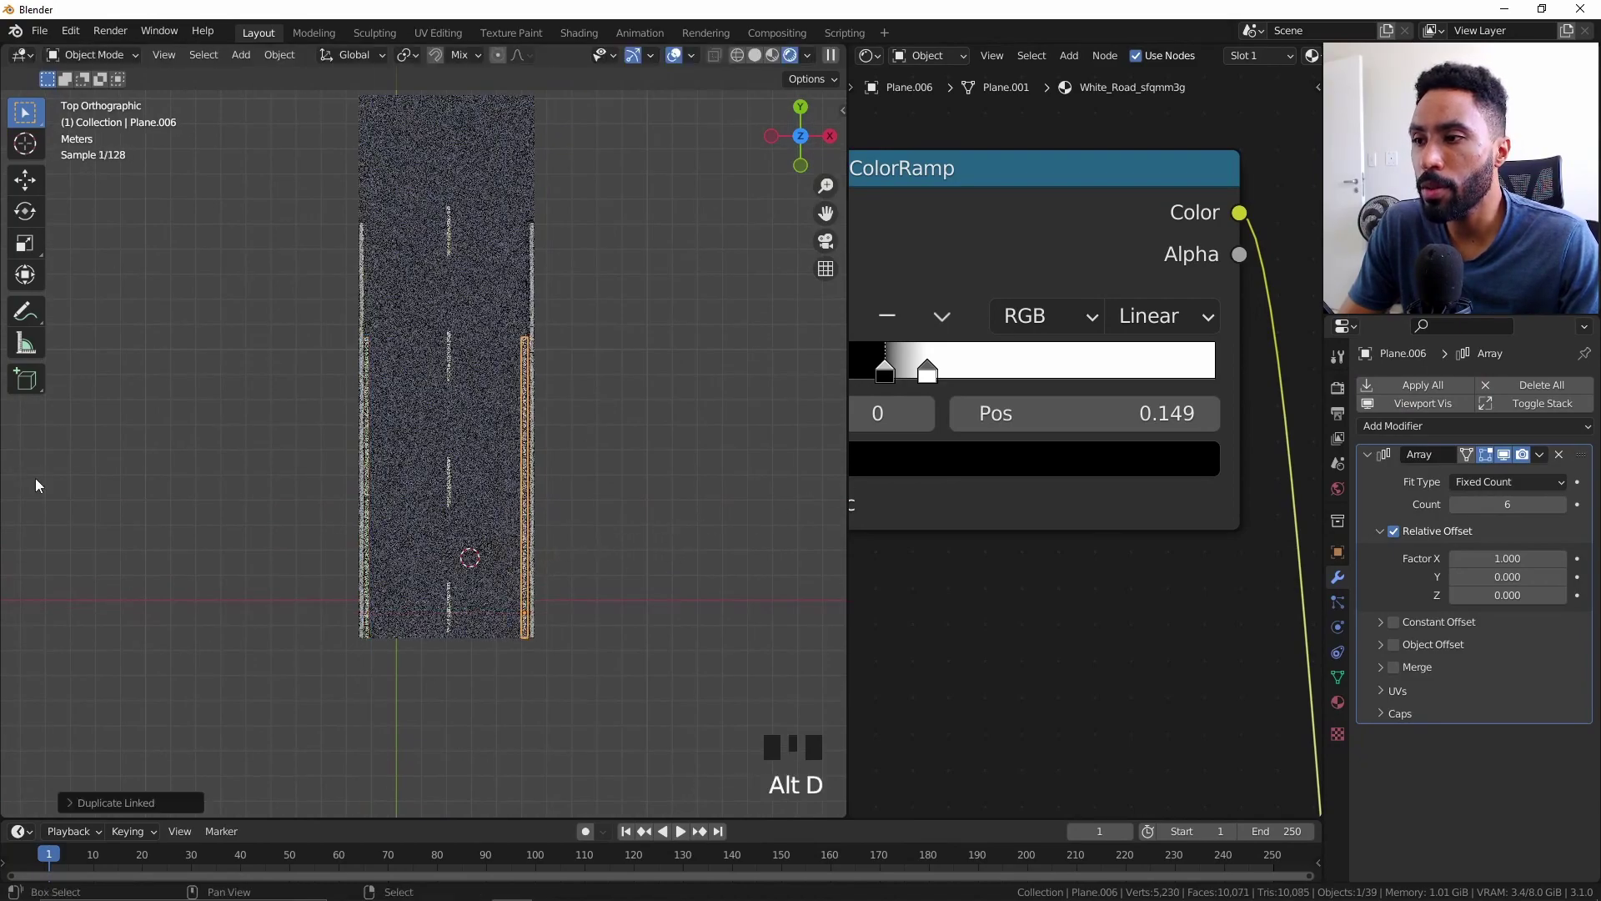
{"action": "key", "text": "alt+a"}
Examine the rendered centre and edge lines in perspective with the viewport maximized.
{"action": "scroll", "coordinate": [494, 397], "scroll_direction": "up", "scroll_amount": 3}
{"action": "middle_click_drag", "start_coordinate": [578, 518], "coordinate": [588, 347]}
{"action": "key", "text": "ctrl+alt+space"}
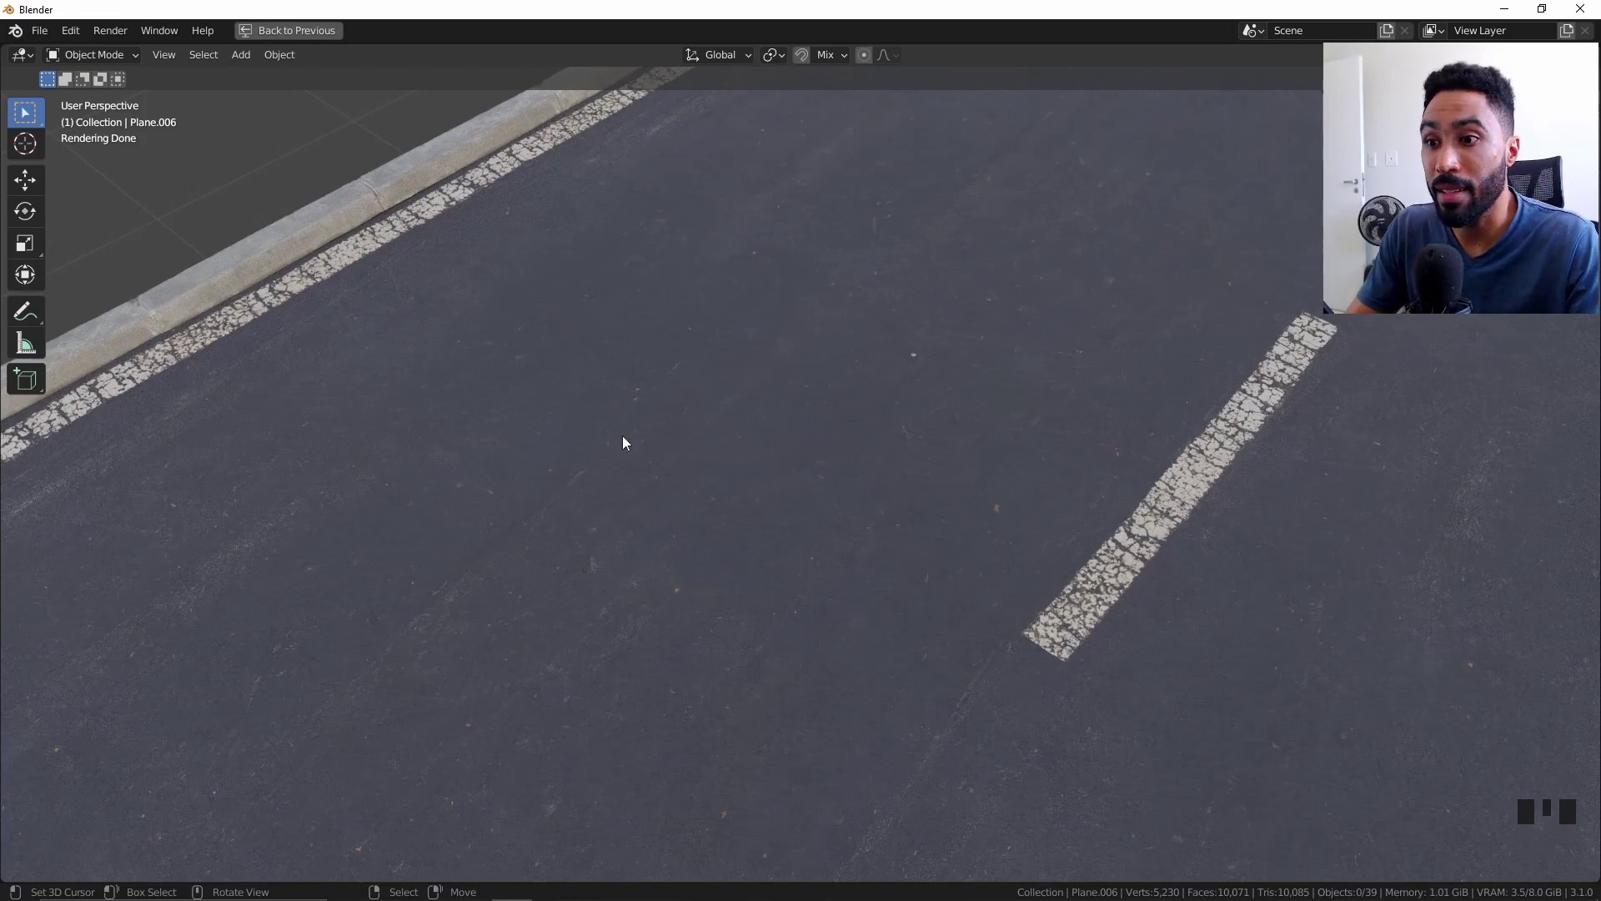
{"action": "scroll", "coordinate": [622, 436], "scroll_direction": "down", "scroll_amount": 3}
{"action": "mouse_move", "coordinate": [732, 467]}
{"action": "middle_mouse_down"}
{"action": "mouse_move", "coordinate": [957, 484]}
{"action": "mouse_move", "coordinate": [922, 463]}
{"action": "mouse_move", "coordinate": [873, 501]}
{"action": "middle_mouse_up"}
{"action": "scroll", "coordinate": [898, 455], "scroll_direction": "down", "scroll_amount": 4}
Examine the road and its line planes in Solid shading, then compare them in Material Preview.
{"action": "key", "text": "z"}
{"action": "left_click", "coordinate": [1042, 452]}
{"action": "scroll", "coordinate": [874, 503], "scroll_direction": "down", "scroll_amount": 3}
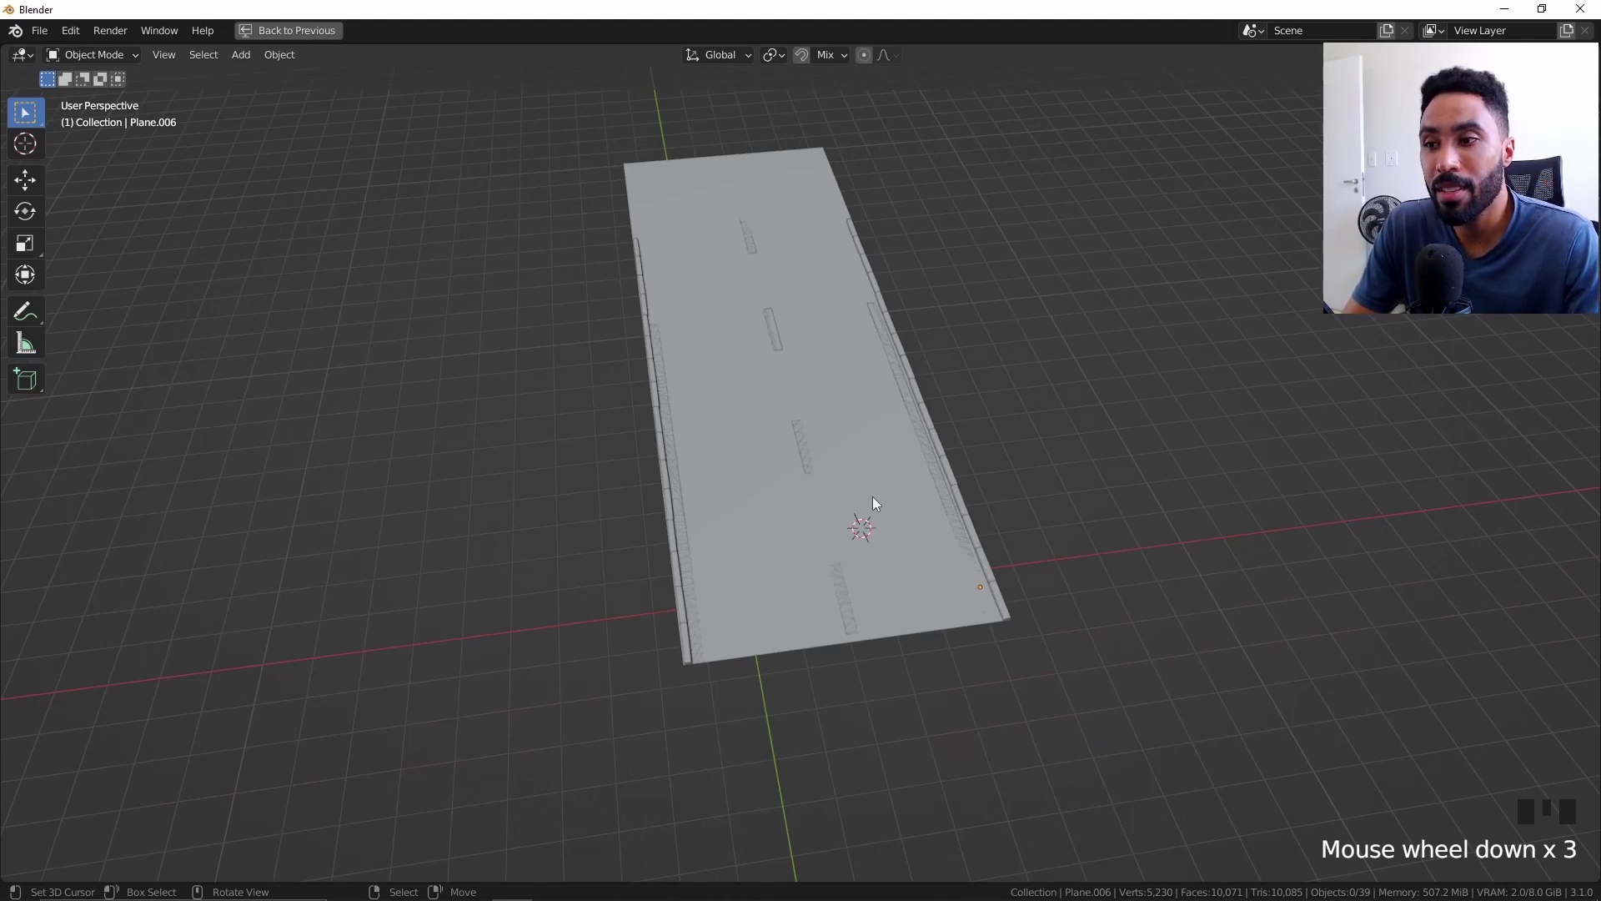
{"action": "mouse_move", "coordinate": [873, 497]}
{"action": "middle_mouse_down"}
{"action": "mouse_move", "coordinate": [778, 504]}
{"action": "mouse_move", "coordinate": [858, 444]}
{"action": "middle_mouse_up"}
{"action": "scroll", "coordinate": [818, 504], "scroll_direction": "up", "scroll_amount": 3}
{"action": "scroll", "coordinate": [857, 443], "scroll_direction": "up", "scroll_amount": 2}
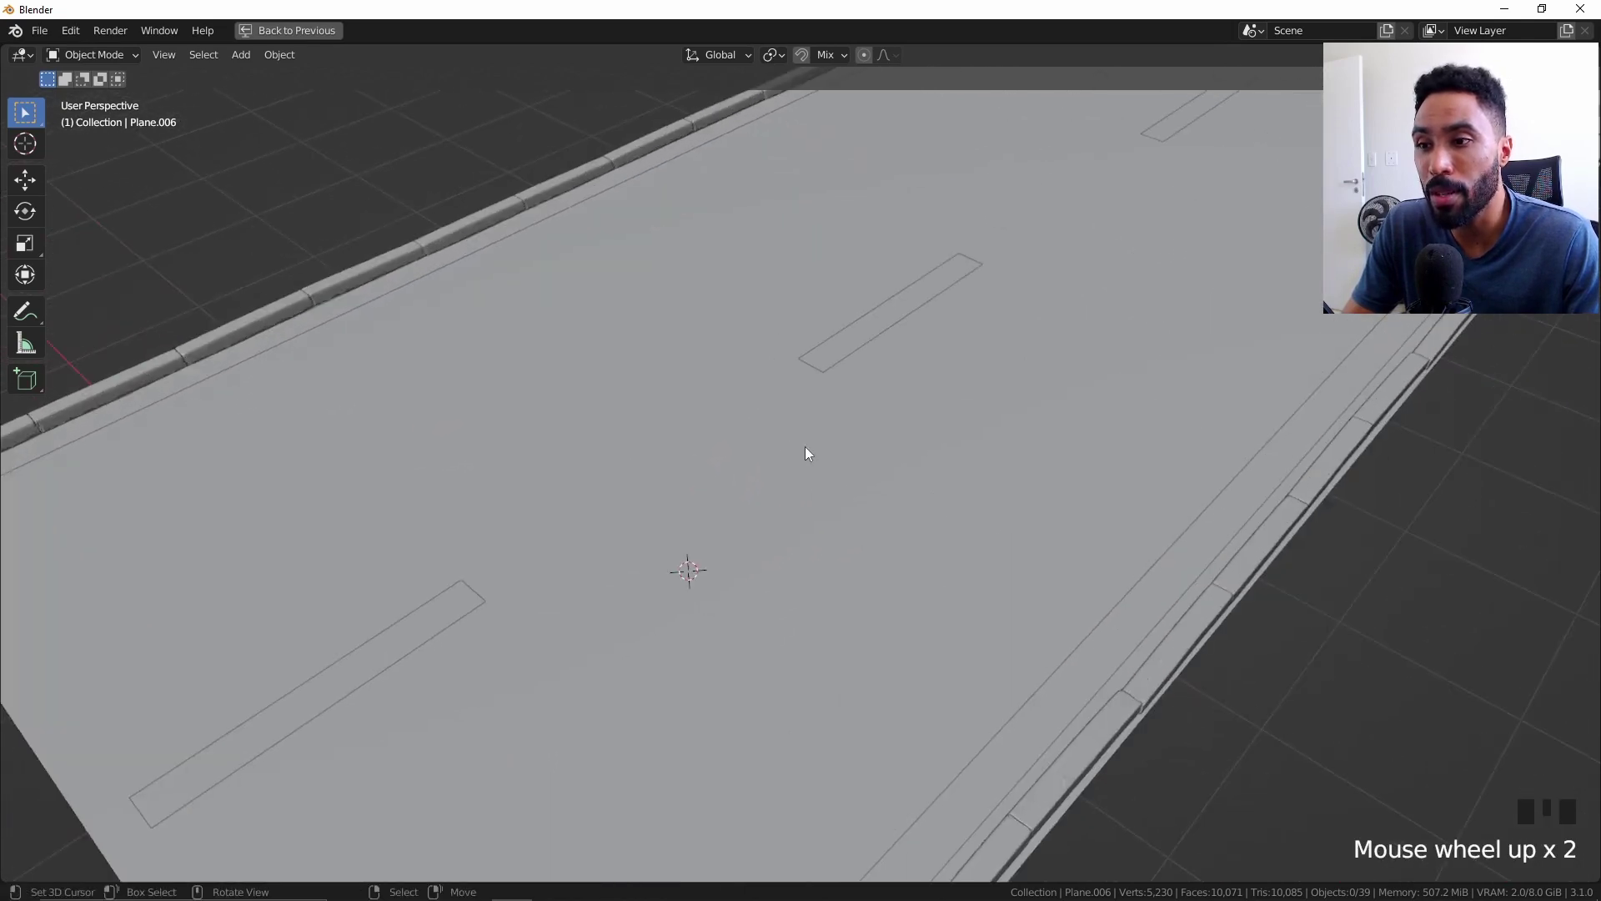
{"action": "key", "text": "z"}
{"action": "left_click", "coordinate": [754, 474]}
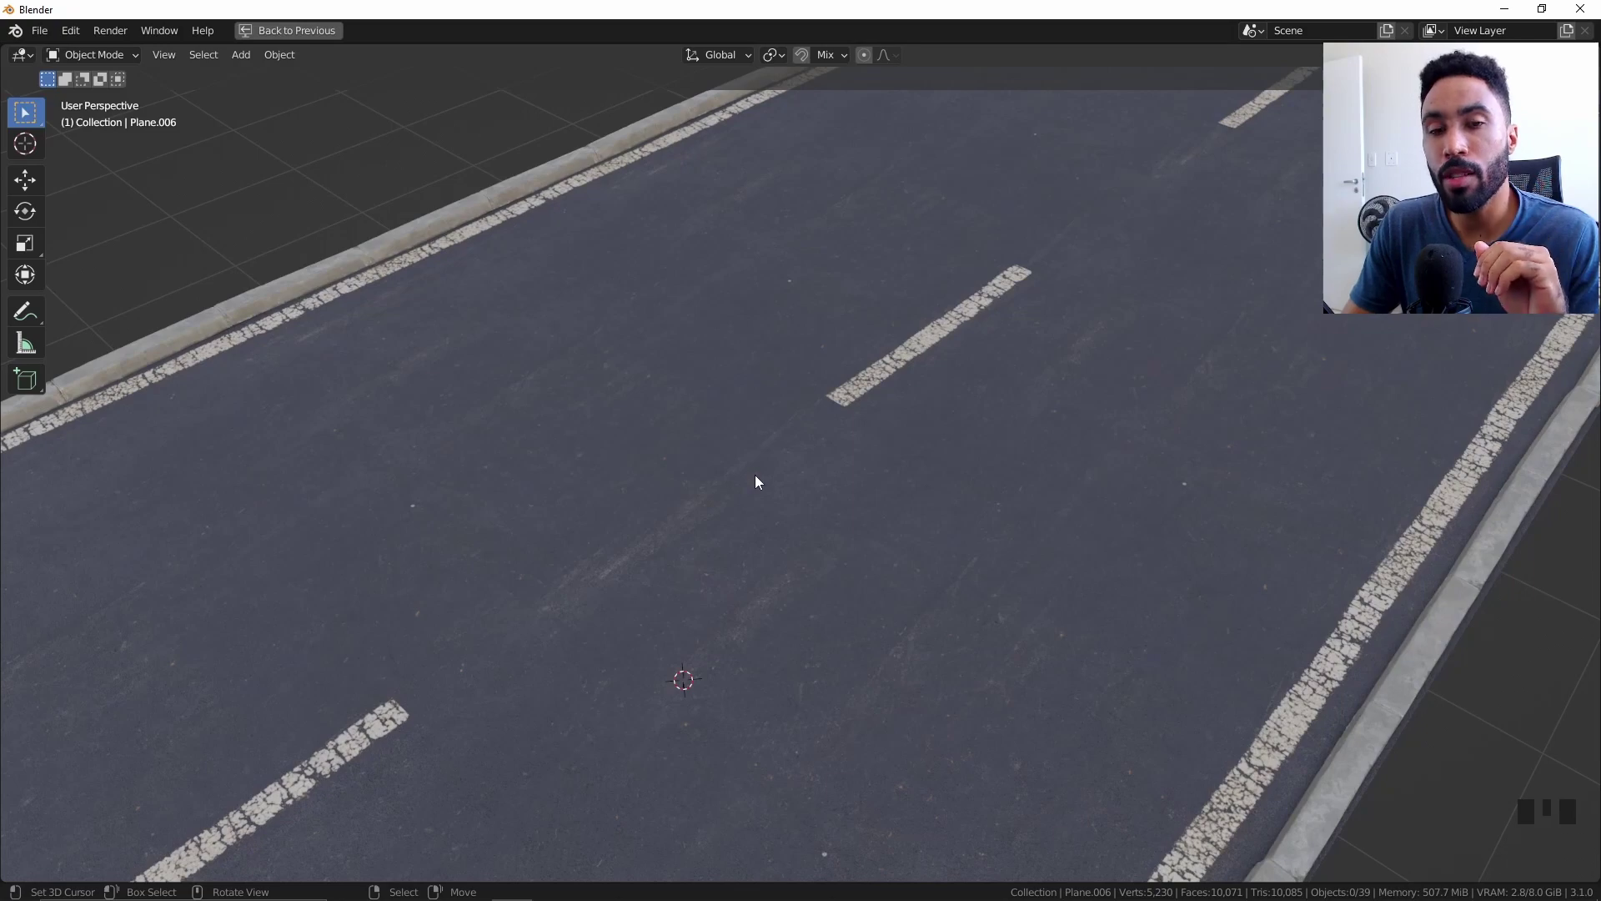
Switch to Quixel Bridge and choose 4K resolution for the Round Manhole Cover decal.
{"action": "key", "text": "alt+Tab"}
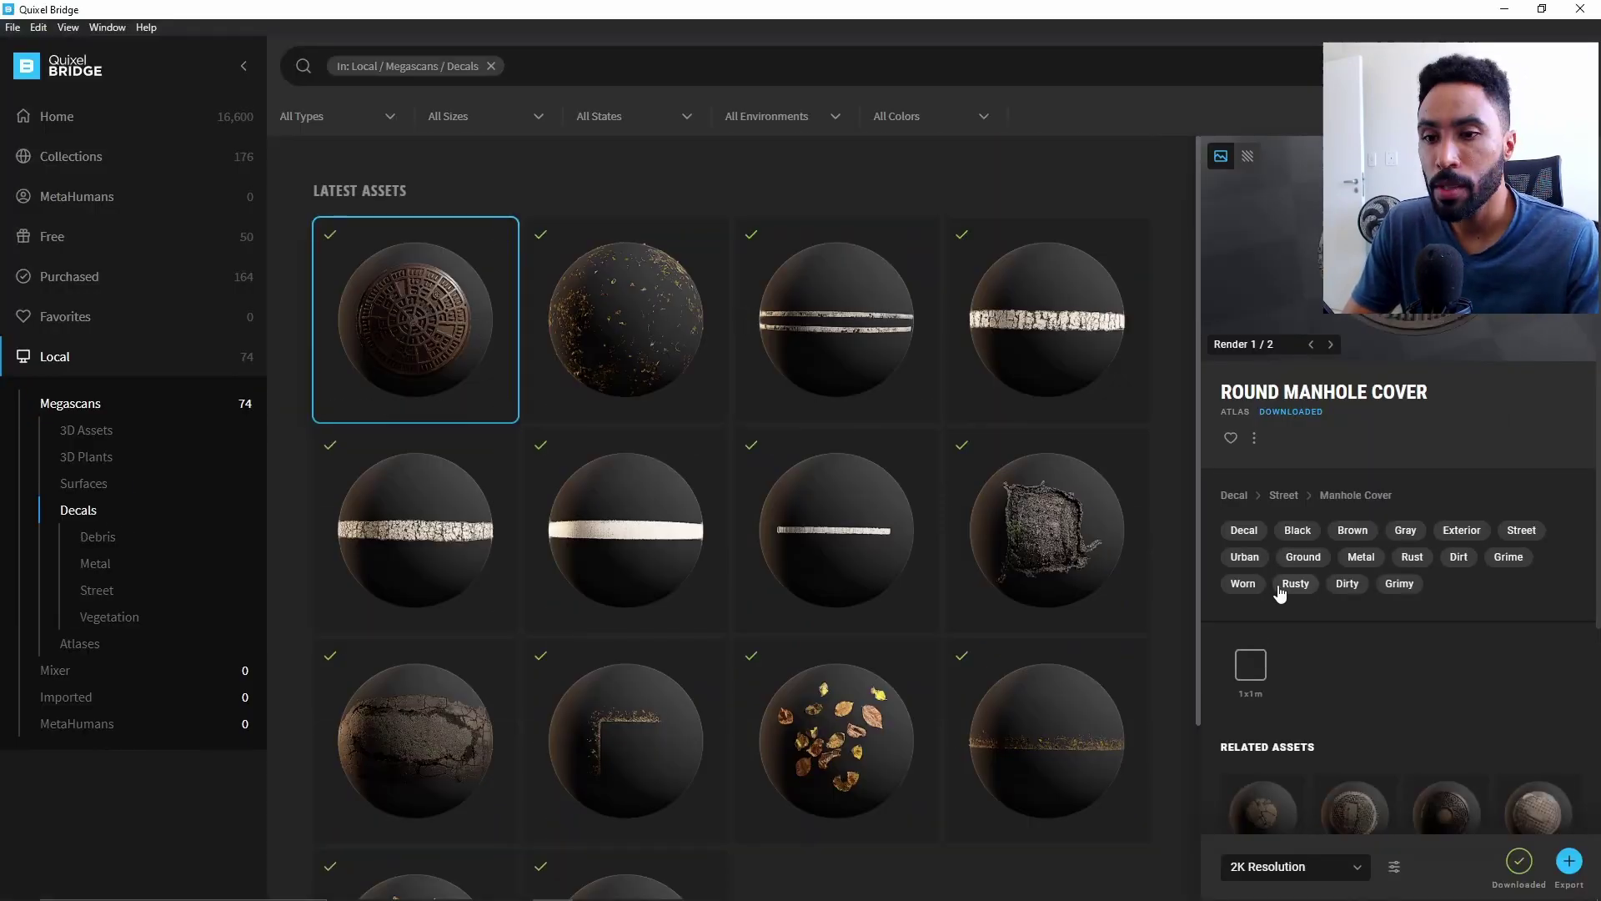
{"action": "left_click", "coordinate": [1353, 872]}
{"action": "left_click", "coordinate": [1270, 799]}
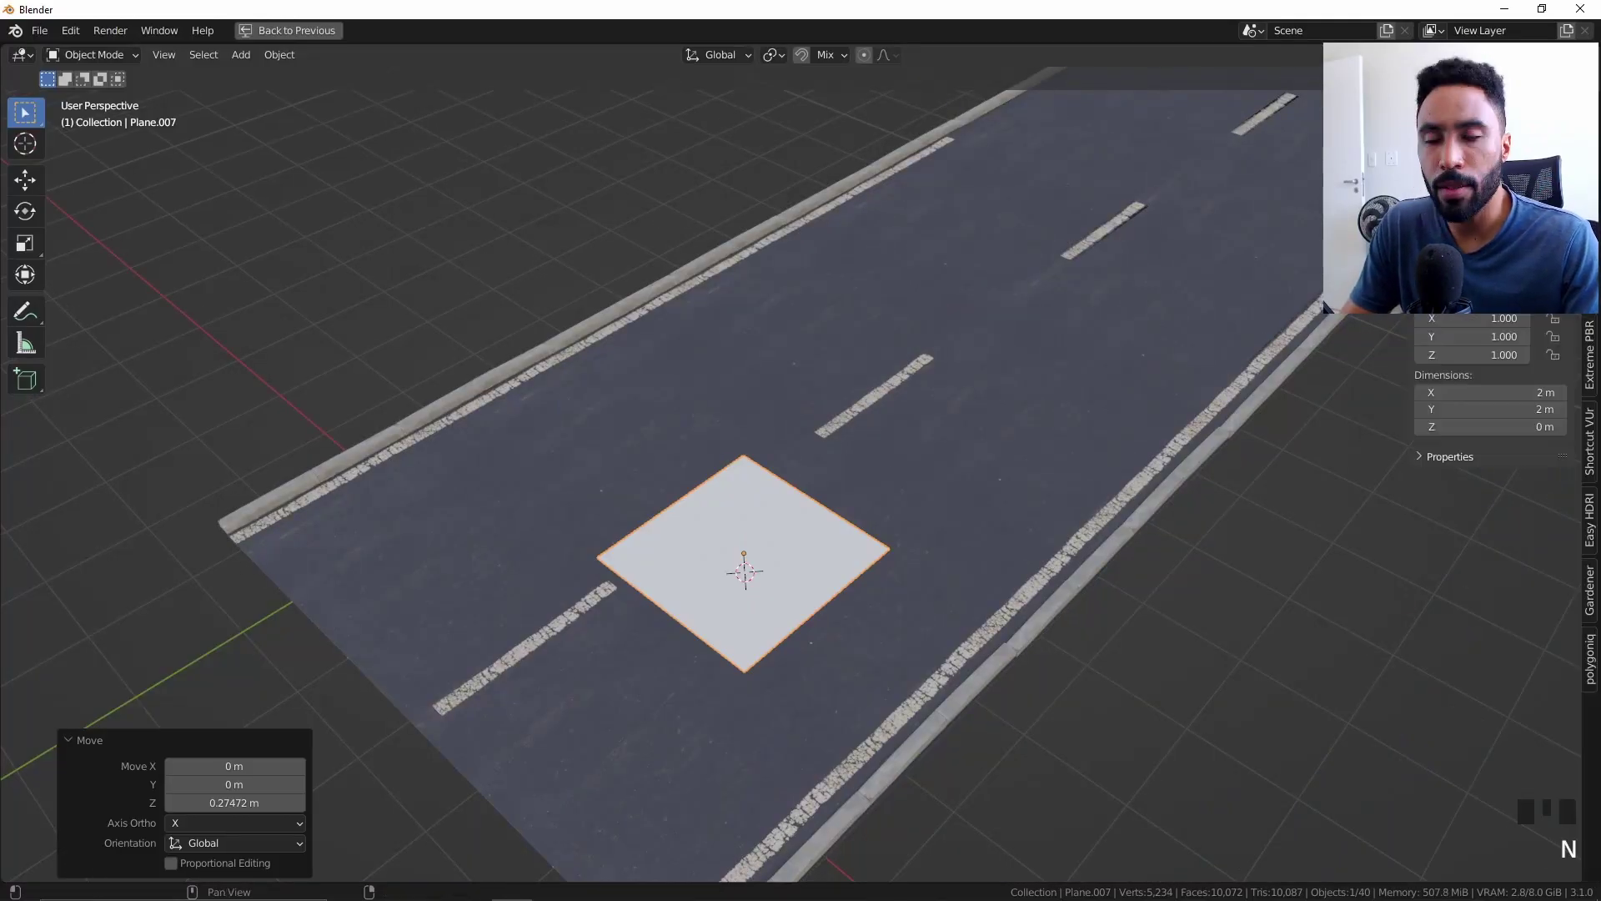
Turn the road plane into a 1 m square manhole decal using the Round_Manhole material with its 4K Albedo, AO, Roughness, Opacity and Normal maps.
{"action": "scroll", "coordinate": [417, 450], "scroll_direction": "up", "scroll_amount": 4}
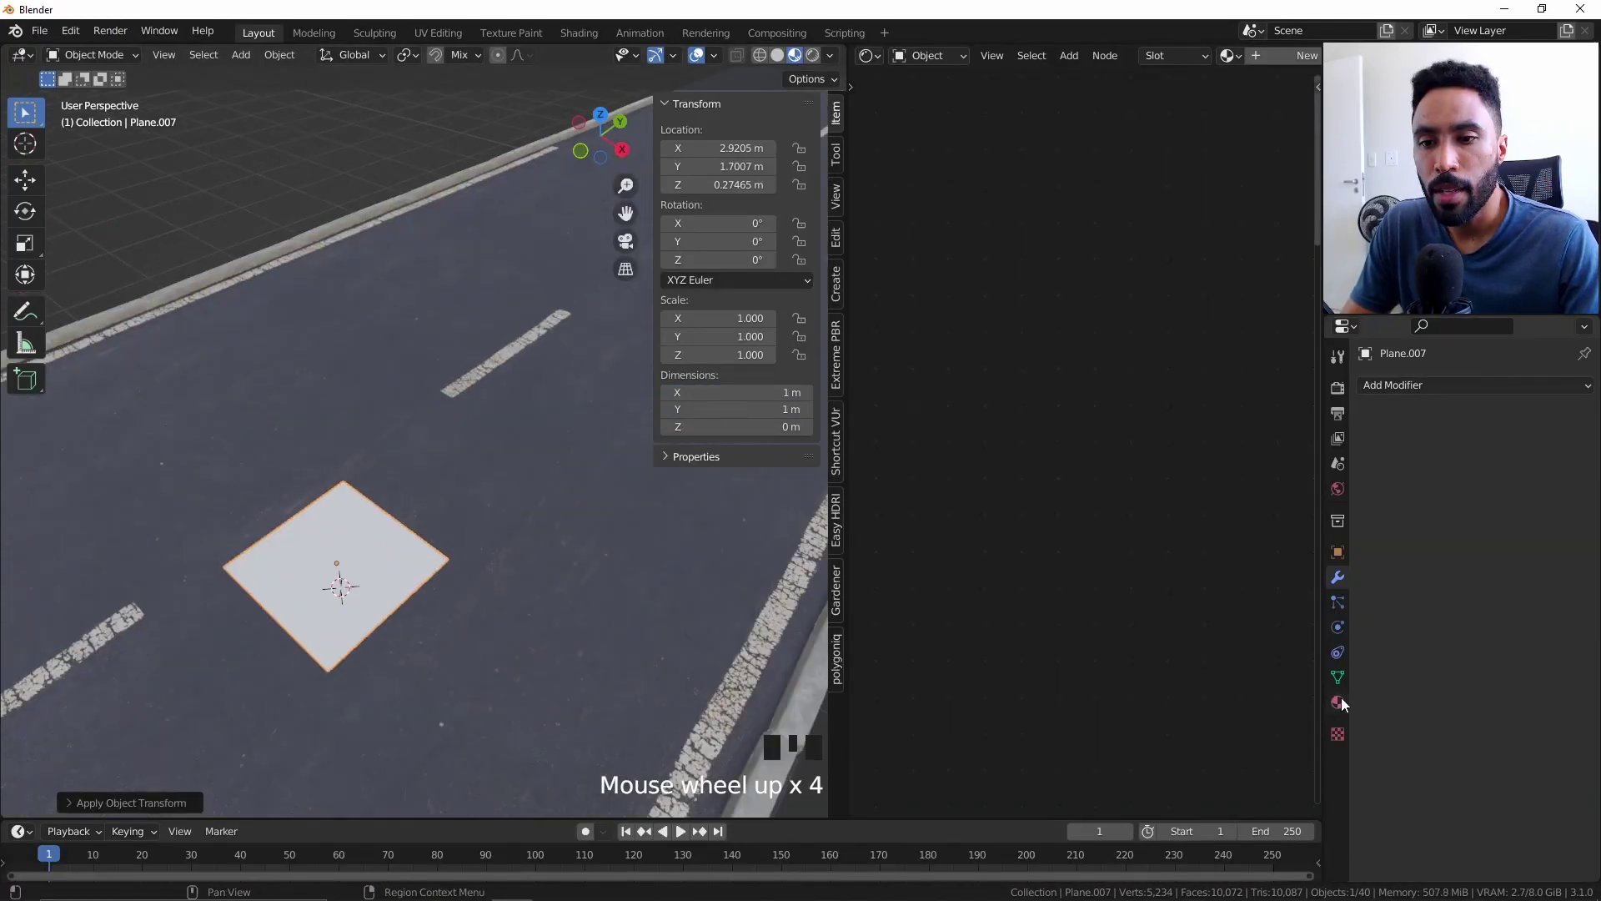
{"action": "key", "text": "KP_Decimal"}
{"action": "key", "text": "ctrl+space"}
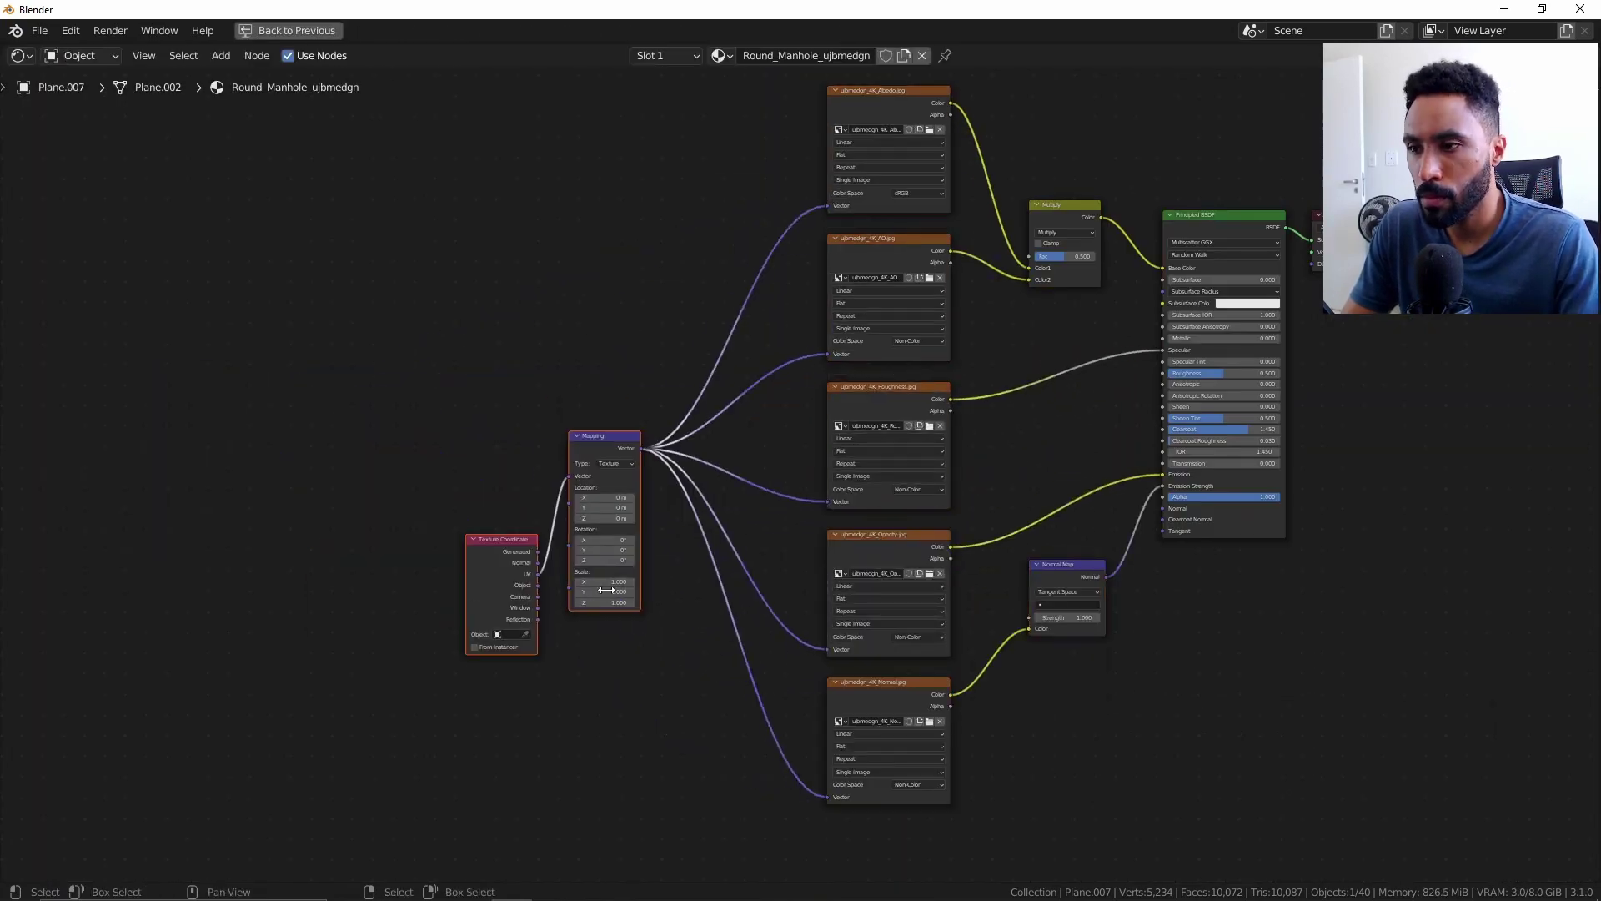
{"action": "key", "text": "ctrl+space"}
{"action": "key", "text": "n"}
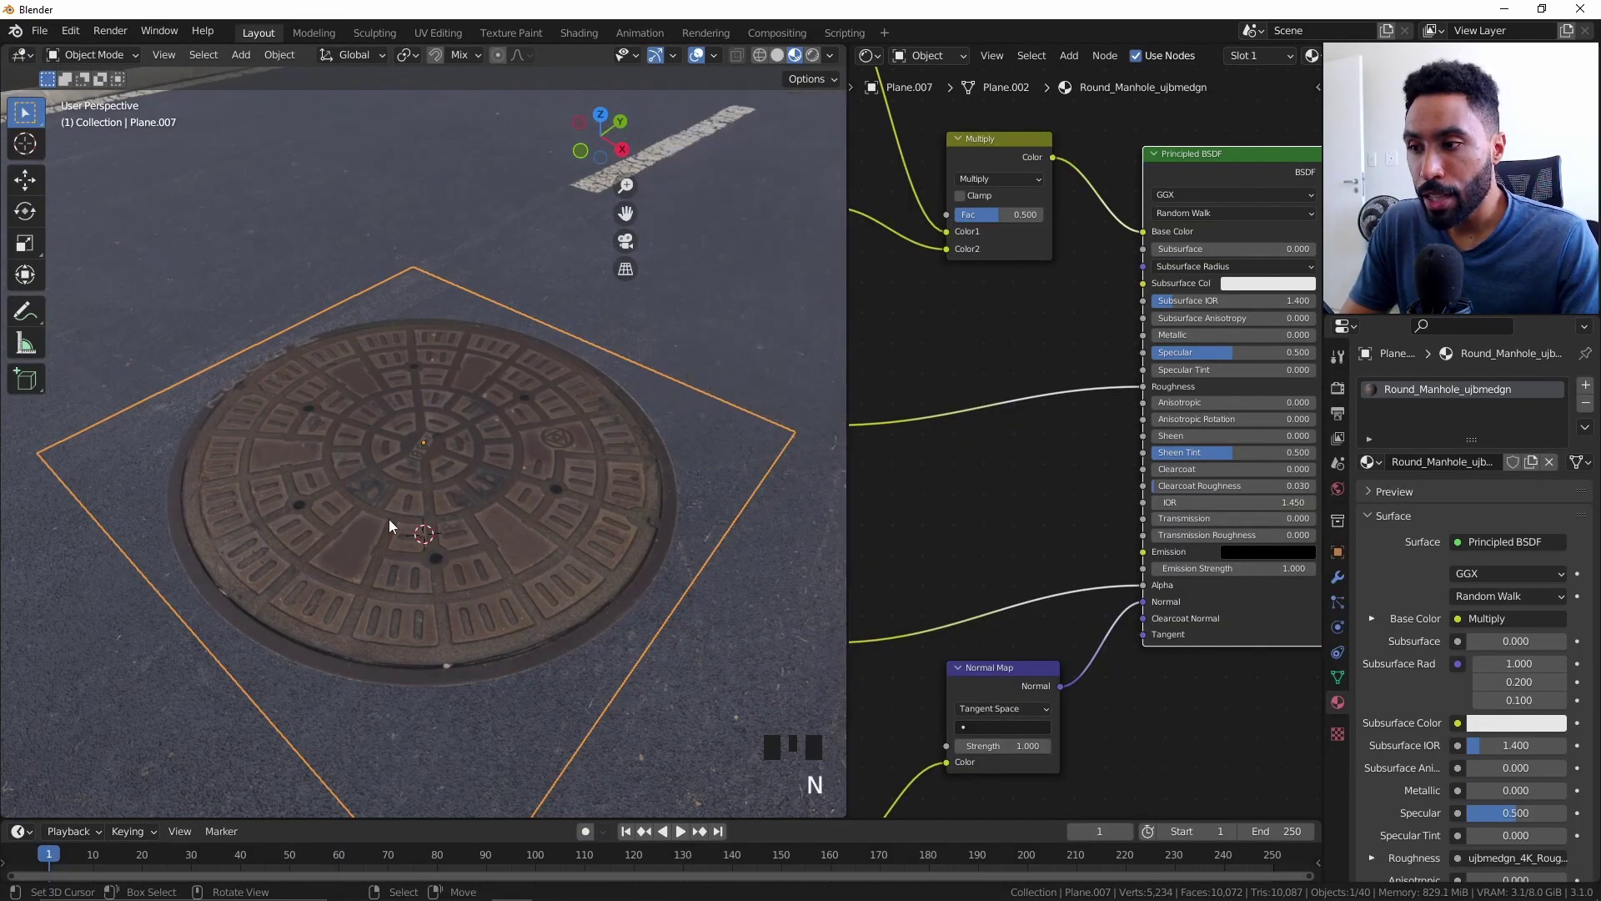
Show the manhole decal in Rendered shading, widen the node editor and hide the viewport's toolbar.
{"action": "middle_click_drag", "start_coordinate": [392, 525], "coordinate": [428, 504], "text": "shift"}
{"action": "key", "text": "z"}
{"action": "left_click", "coordinate": [511, 456]}
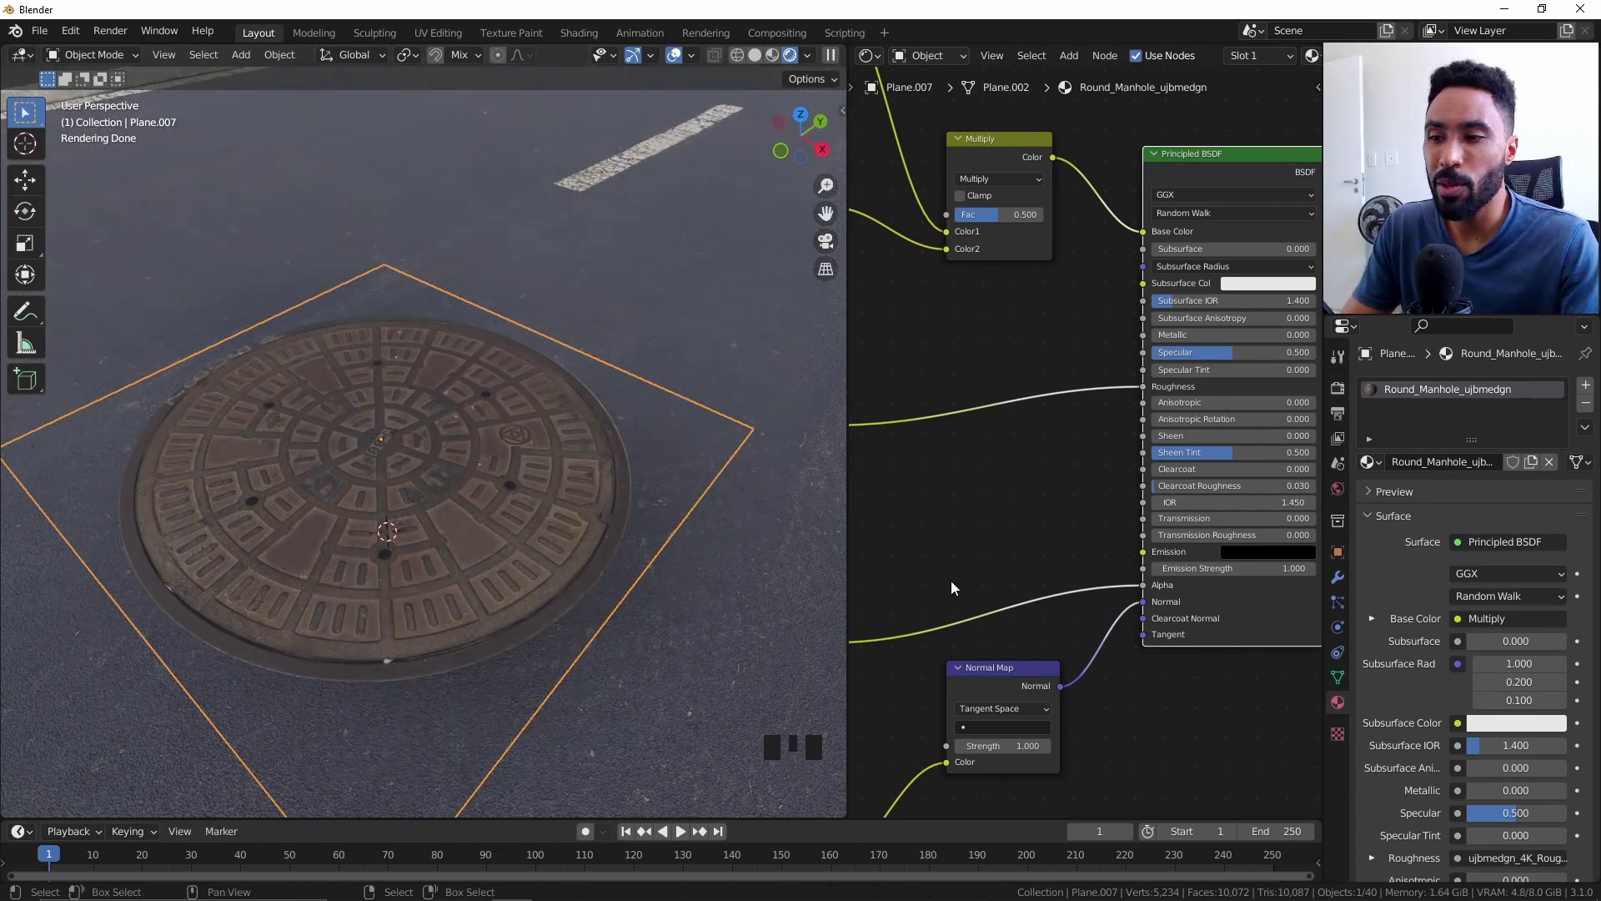
{"action": "left_click_drag", "start_coordinate": [844, 527], "coordinate": [615, 539]}
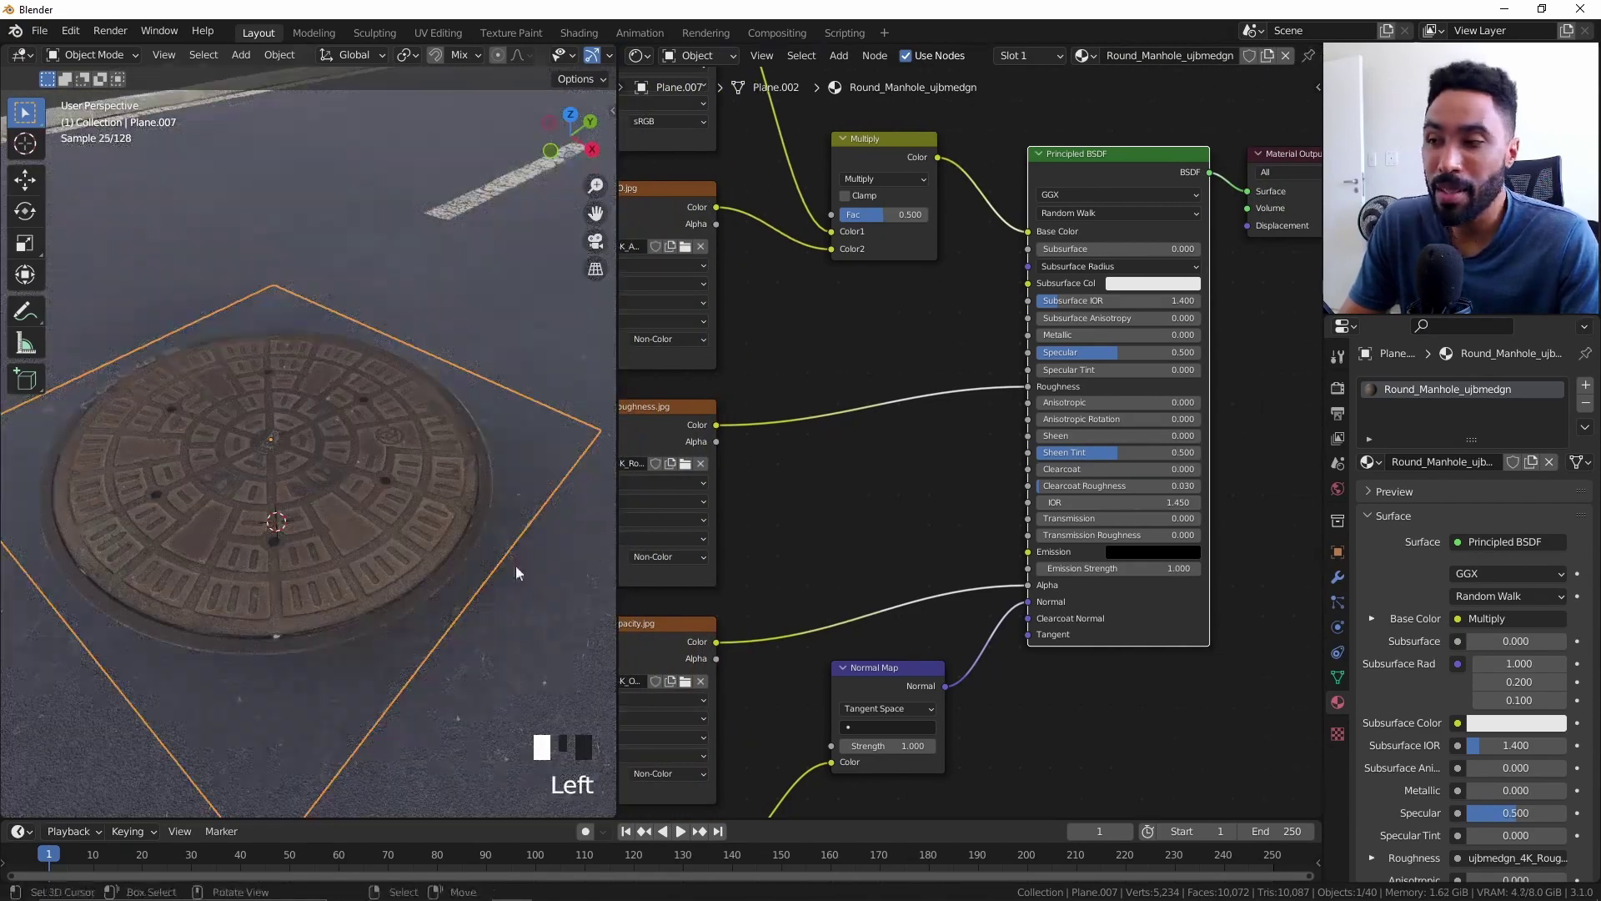
{"action": "middle_click_drag", "start_coordinate": [516, 565], "coordinate": [465, 513], "text": "shift"}
{"action": "scroll", "coordinate": [465, 513], "scroll_direction": "up", "scroll_amount": 1}
{"action": "key", "text": "t"}
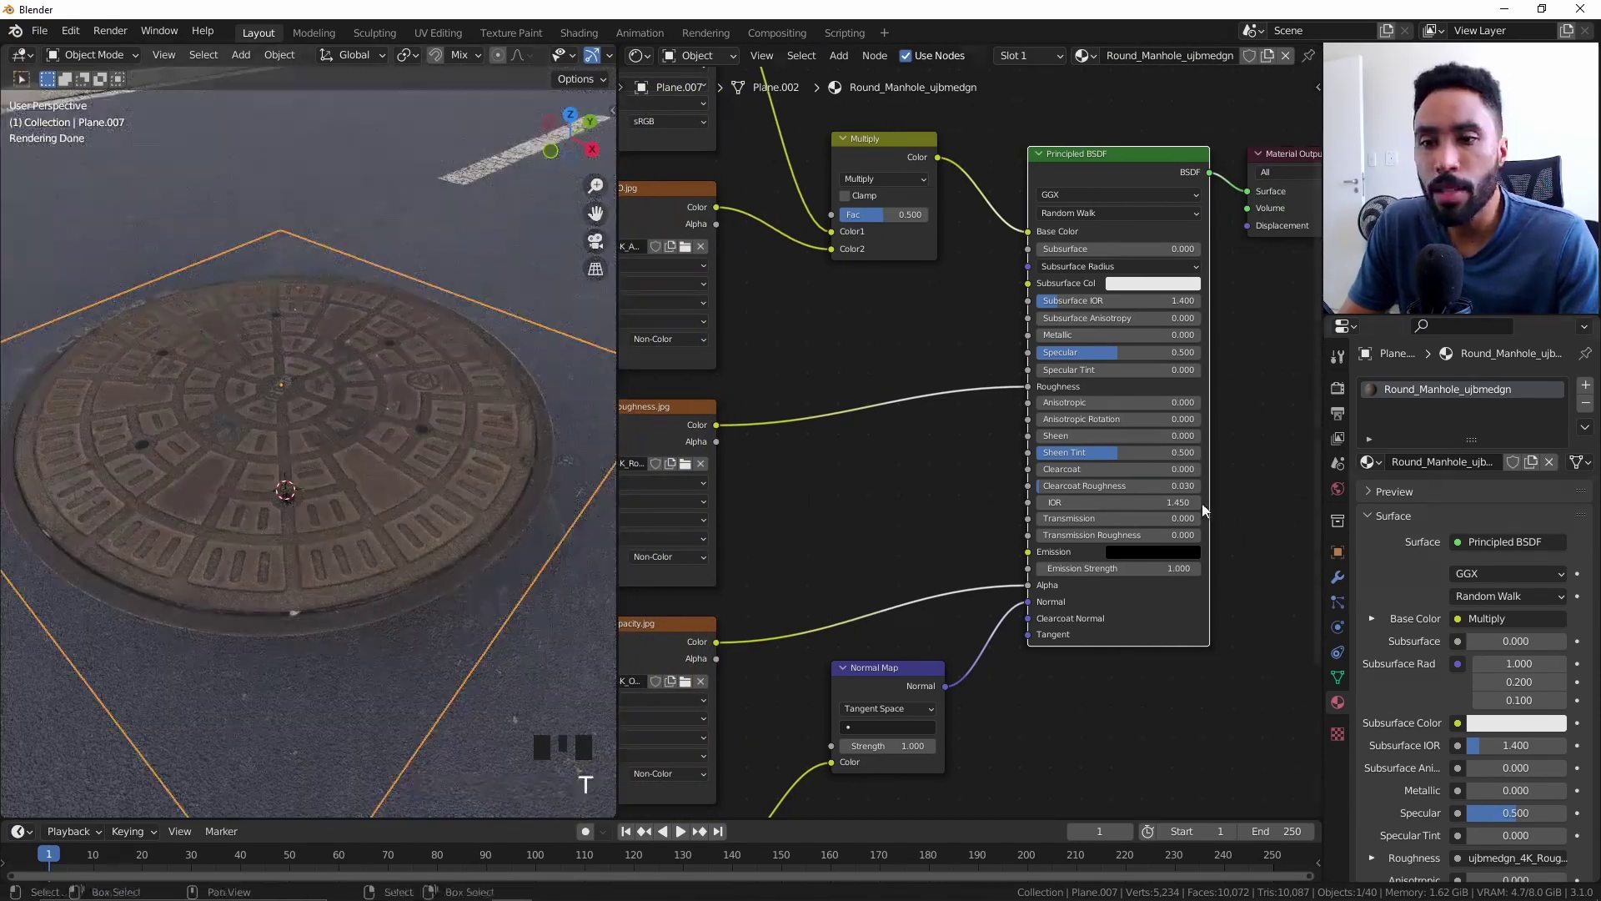
Add the ujbmedgn_4K_Displacement.exr image texture to the manhole material and place it beneath the Normal texture node.
{"action": "middle_click_drag", "start_coordinate": [1053, 637], "coordinate": [1204, 383]}
{"action": "scroll", "coordinate": [948, 544], "scroll_direction": "down", "scroll_amount": 2}
{"action": "middle_click_drag", "start_coordinate": [948, 544], "coordinate": [935, 458]}
{"action": "scroll", "coordinate": [936, 459], "scroll_direction": "up", "scroll_amount": 1}
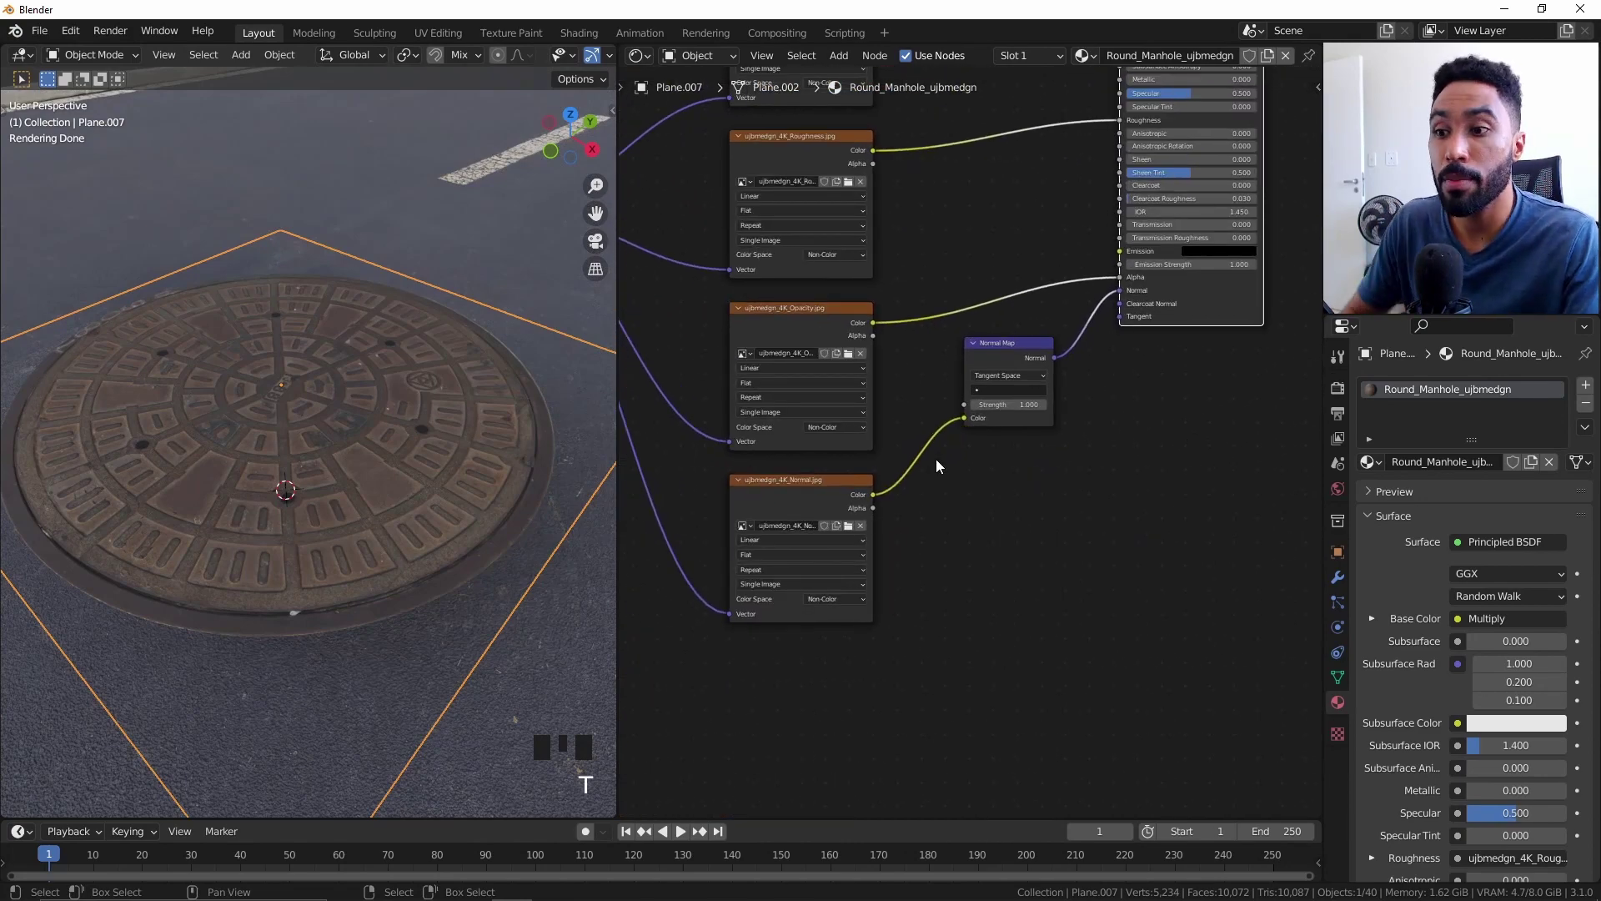
{"action": "left_click", "coordinate": [848, 527]}
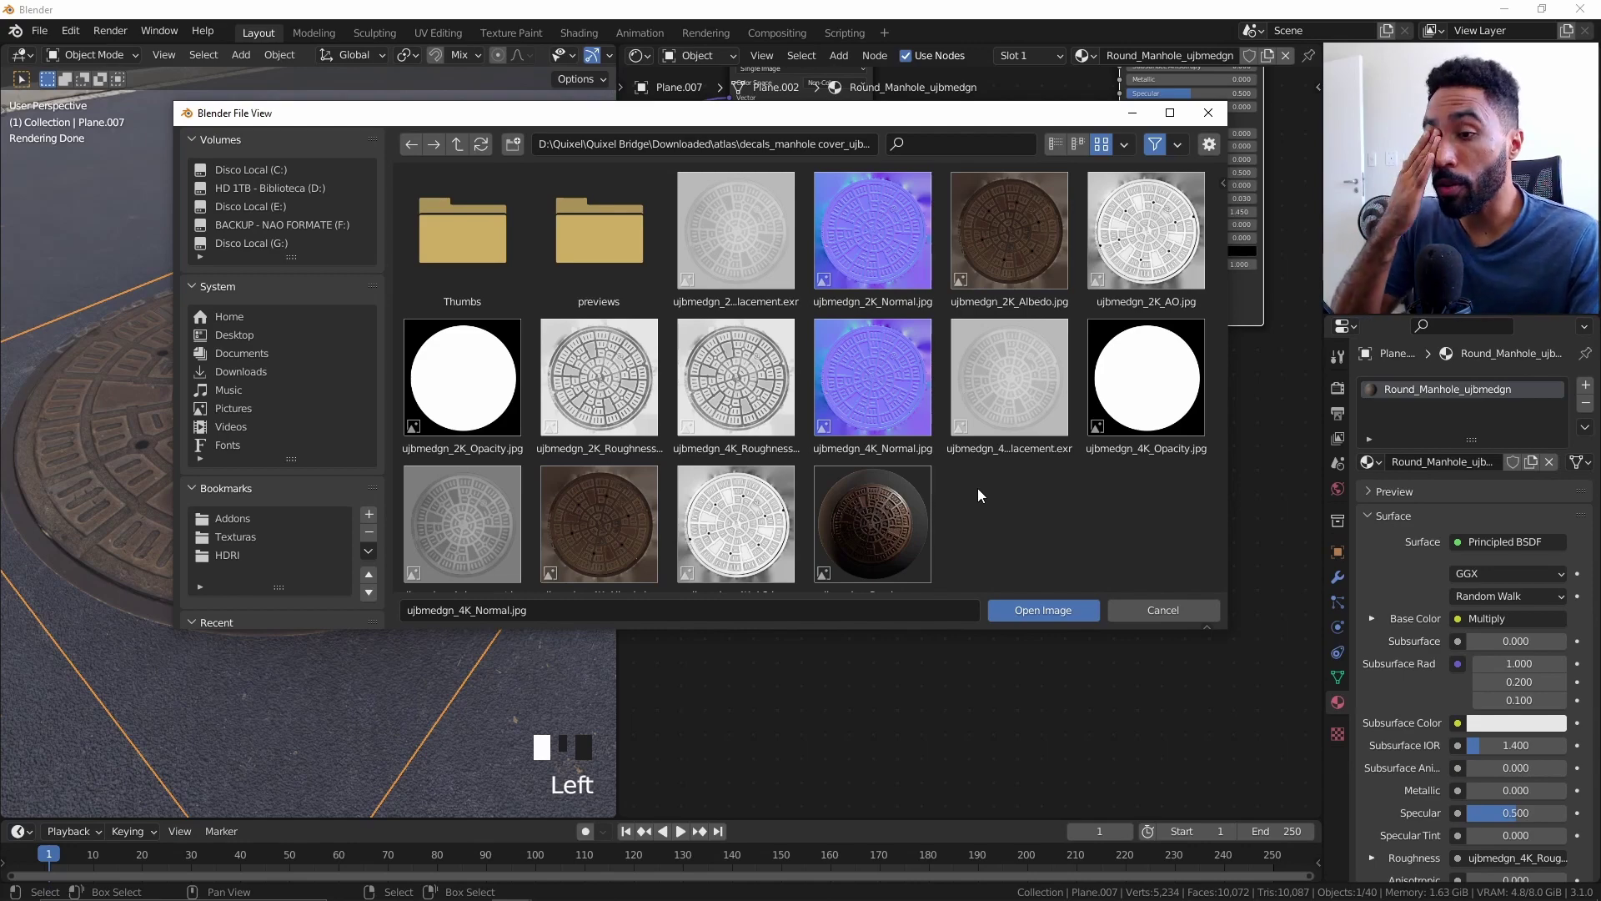
{"action": "scroll", "coordinate": [978, 488], "scroll_direction": "down", "scroll_amount": 1}
{"action": "left_click", "coordinate": [999, 381]}
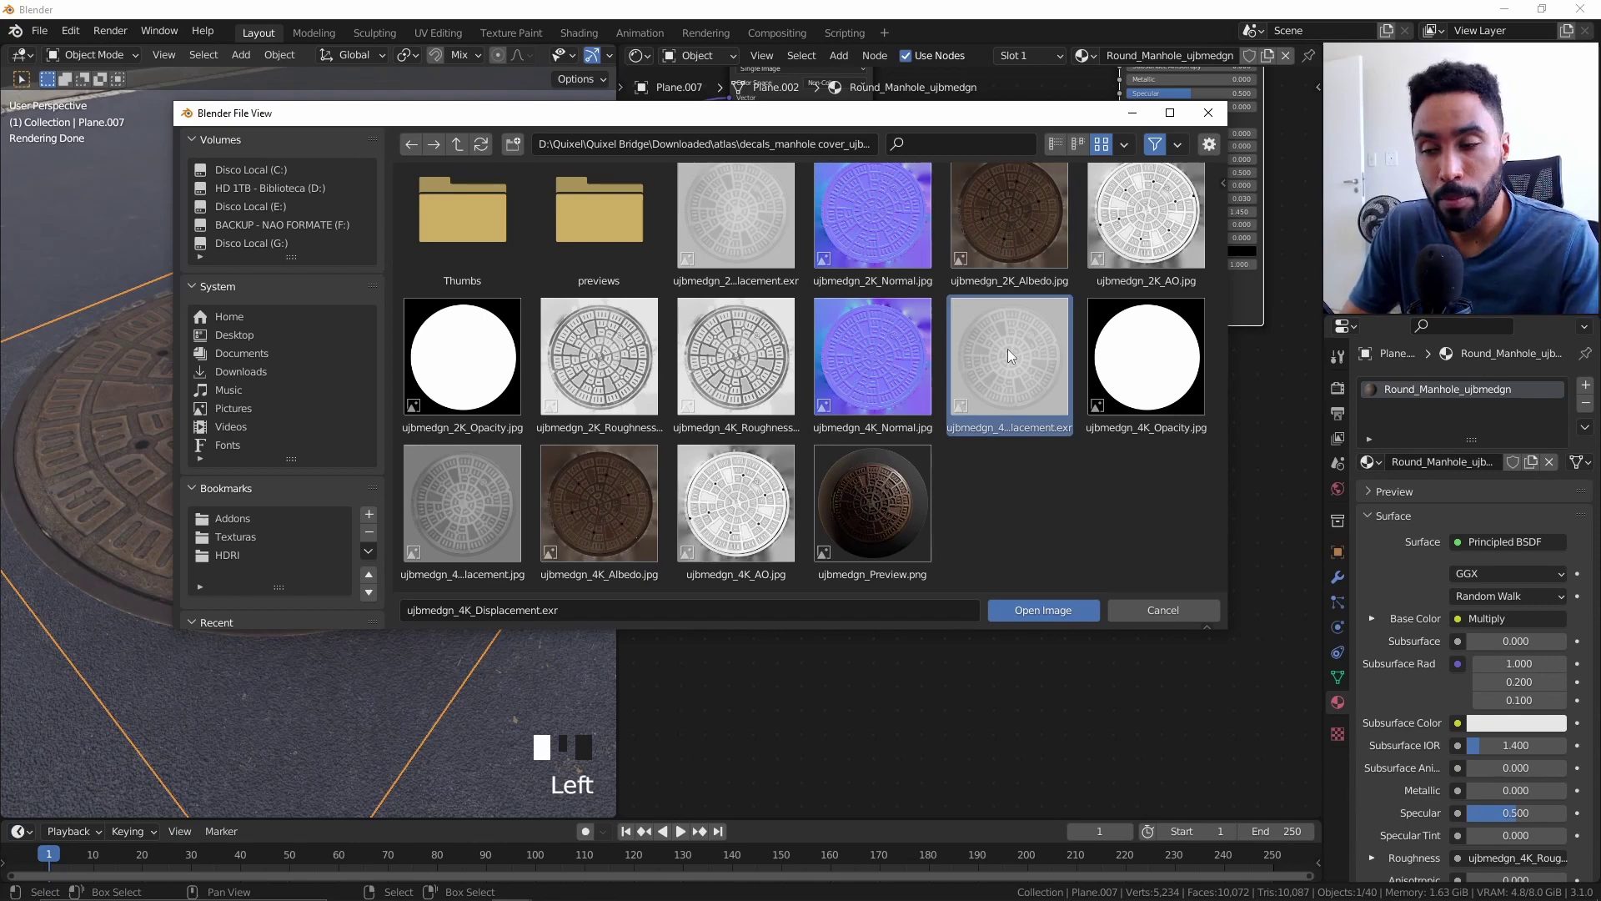
{"action": "left_click_drag", "start_coordinate": [1007, 348], "coordinate": [813, 667]}
{"action": "left_click", "coordinate": [1163, 610]}
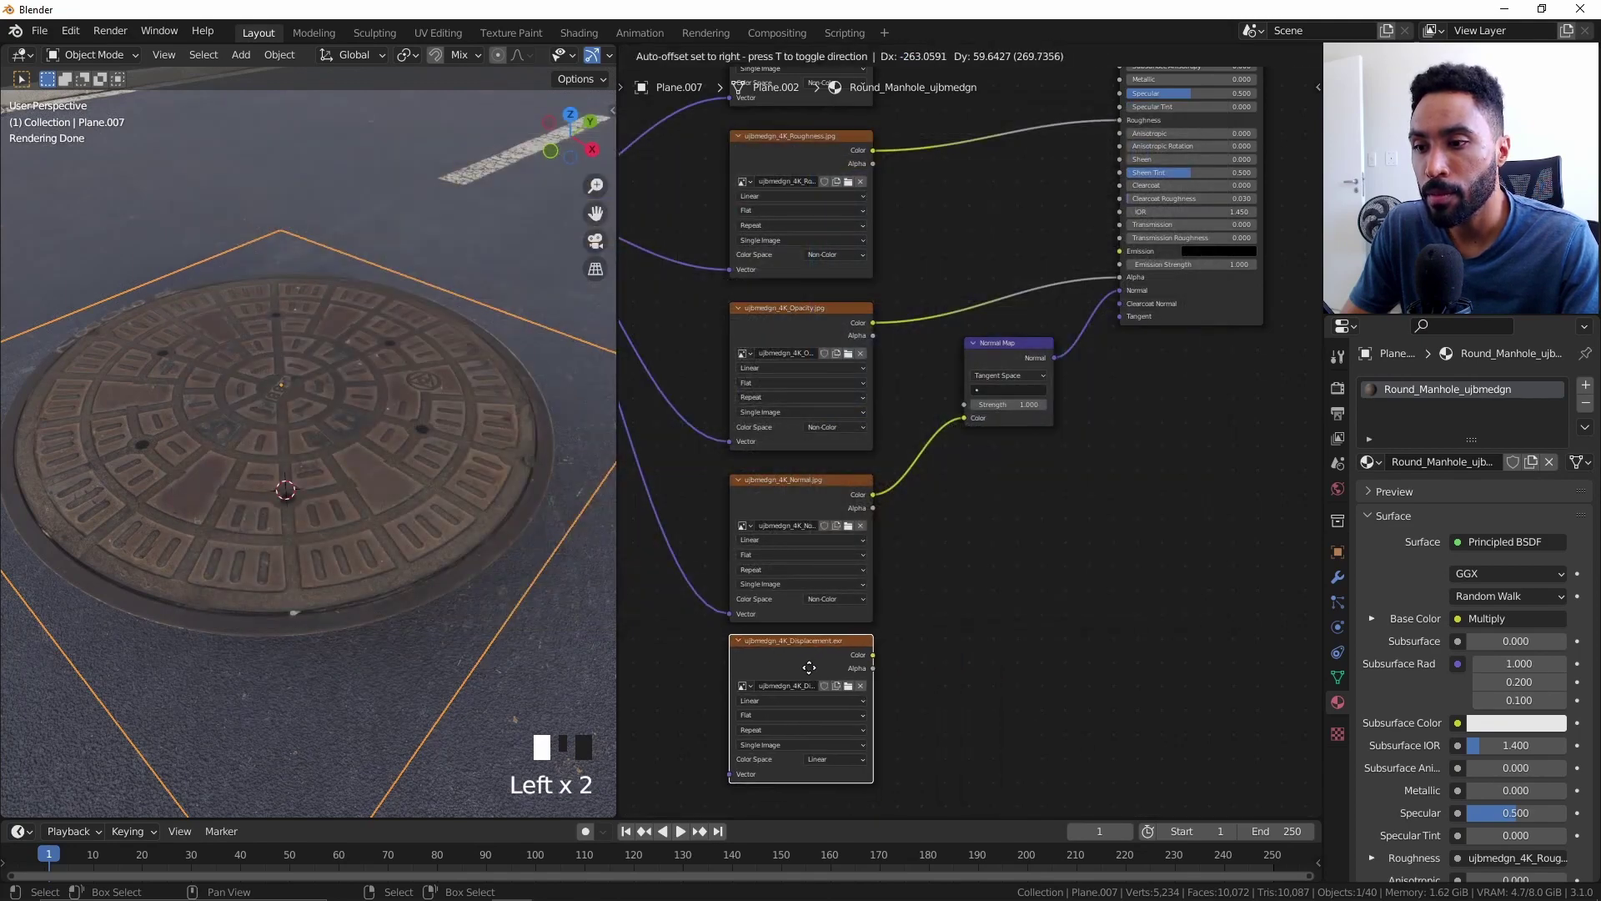
{"action": "left_click", "coordinate": [814, 666]}
{"action": "key", "text": "Home"}
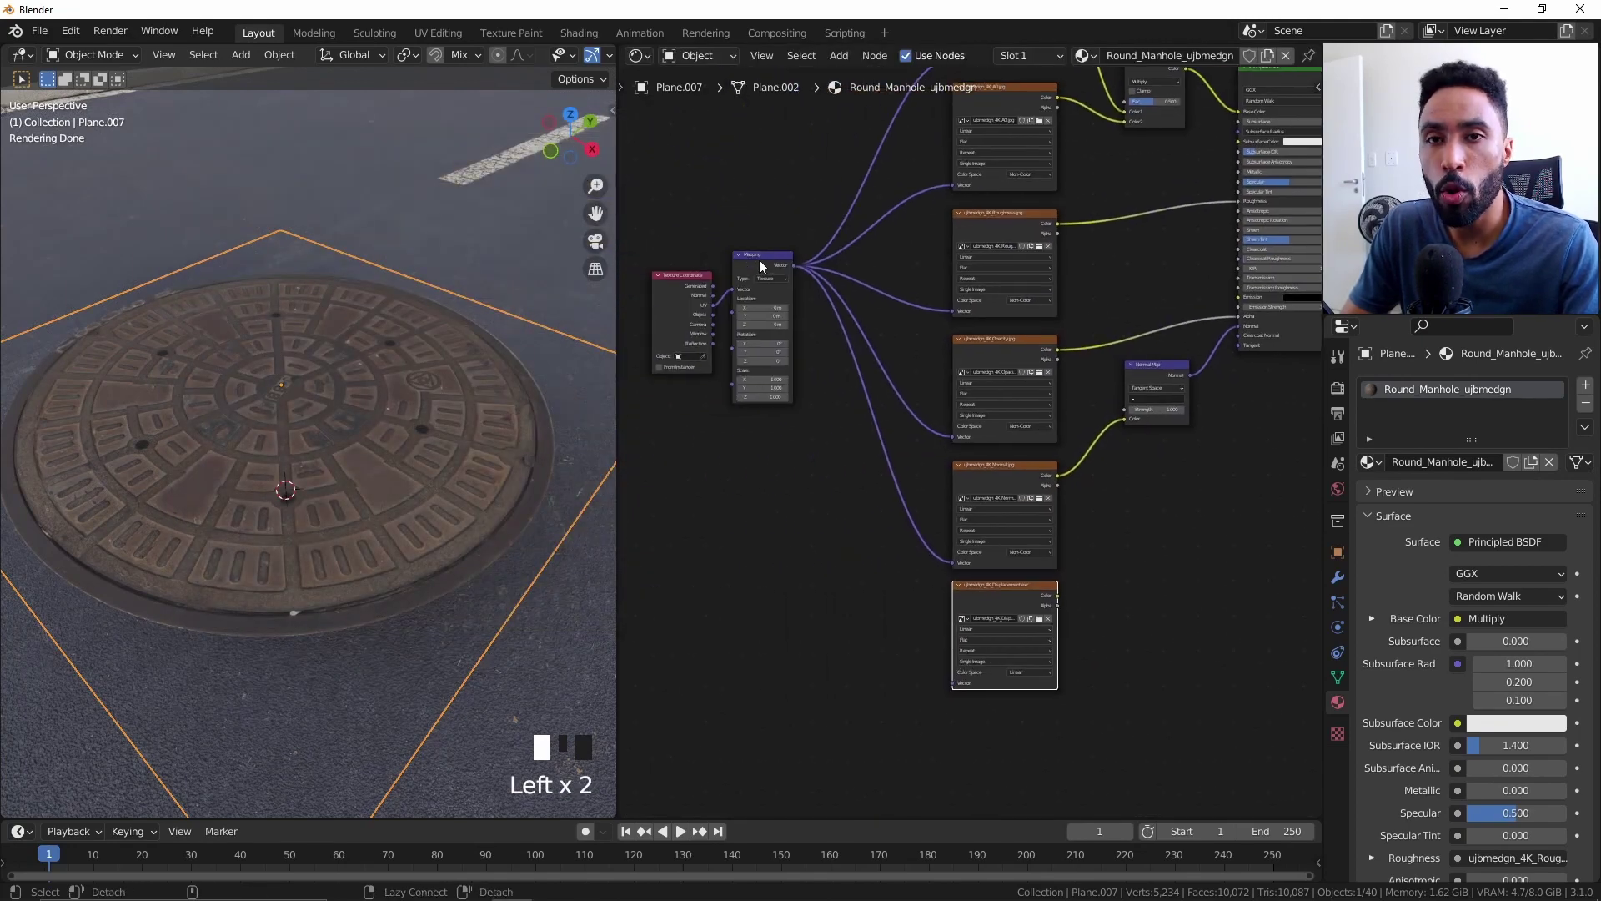
Connect the Mapping node to the displacement texture and link the texture's Color to the repositioned Material Output's Displacement input.
{"action": "right_click_drag", "start_coordinate": [757, 262], "coordinate": [1002, 668], "text": "alt"}
{"action": "middle_click_drag", "start_coordinate": [768, 712], "coordinate": [879, 596]}
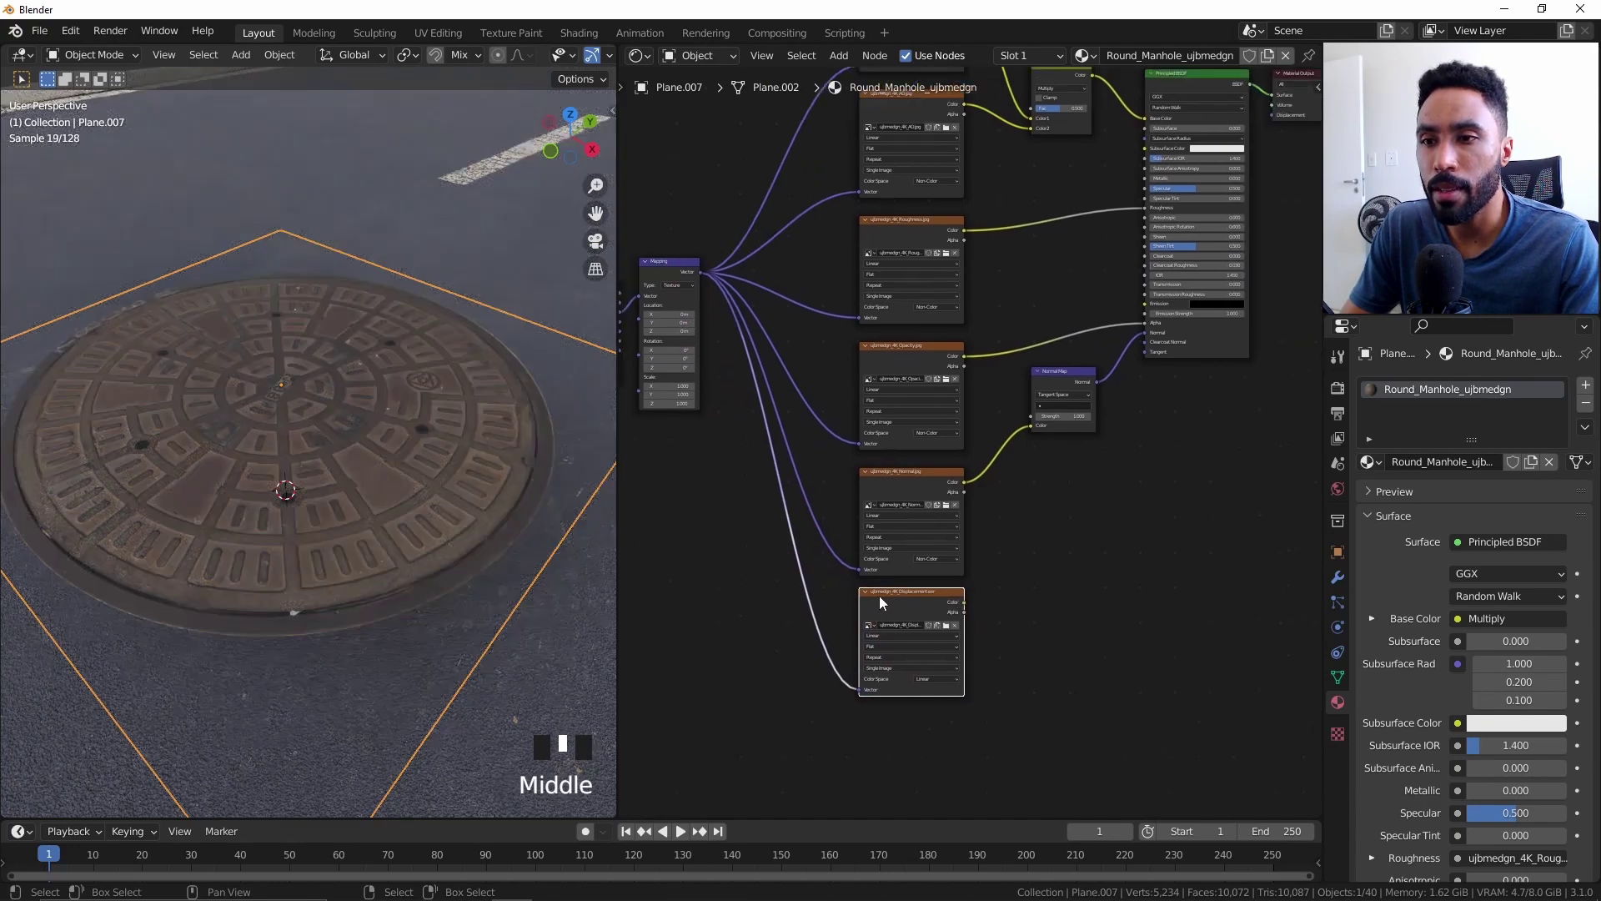
{"action": "scroll", "coordinate": [879, 595], "scroll_direction": "up", "scroll_amount": 3}
{"action": "scroll", "coordinate": [858, 589], "scroll_direction": "down", "scroll_amount": 3}
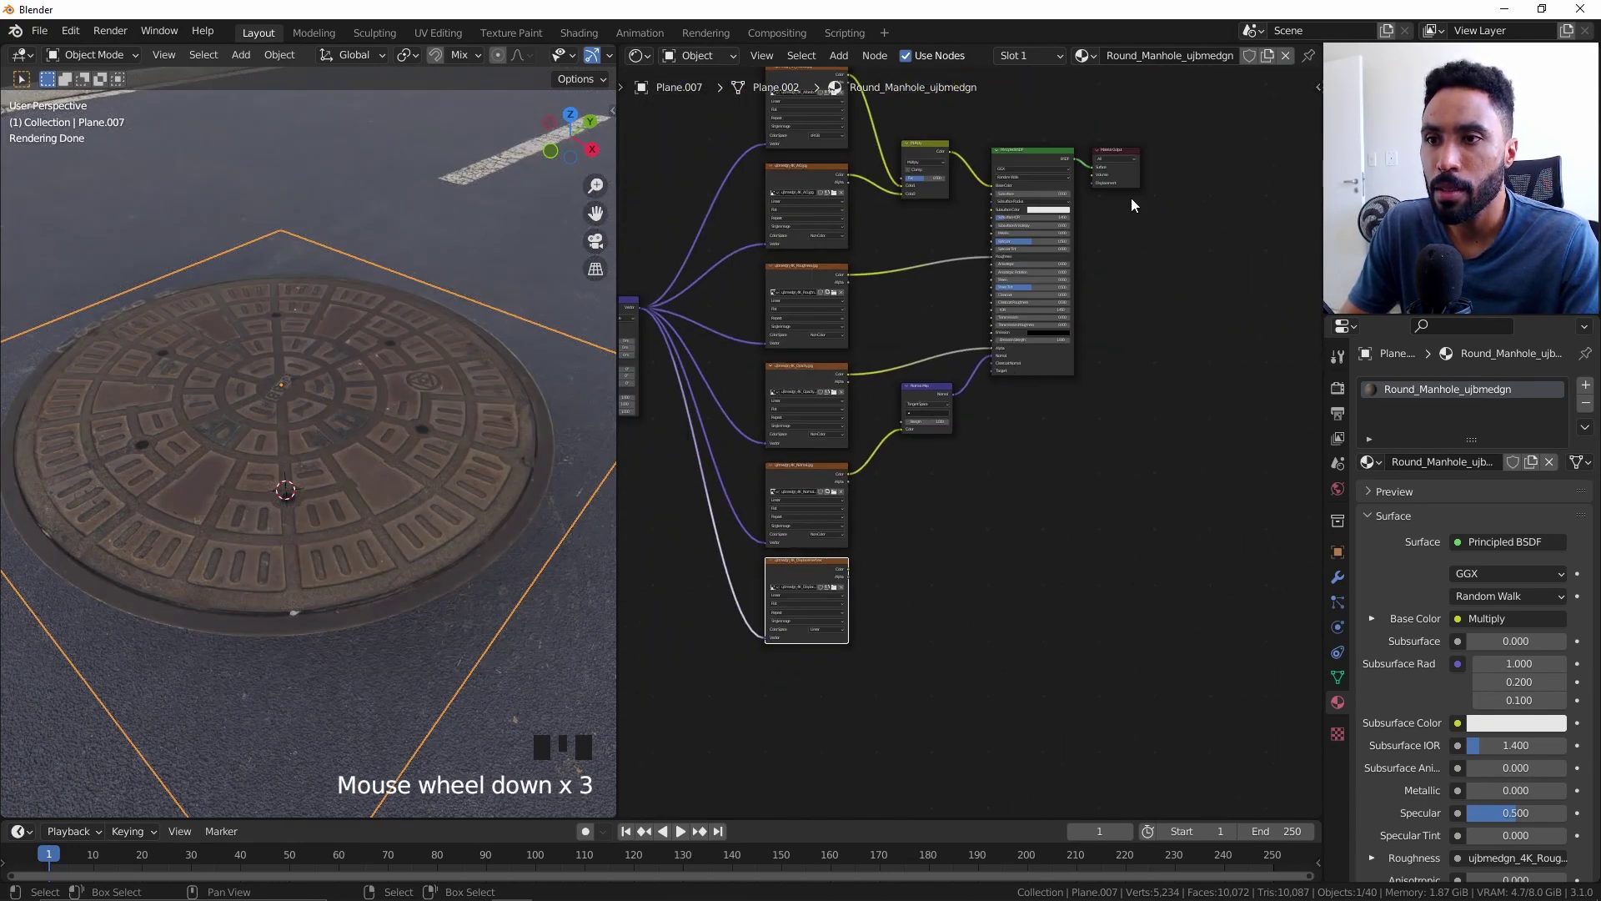
{"action": "right_click_drag", "start_coordinate": [1129, 203], "coordinate": [1233, 473]}
{"action": "scroll", "coordinate": [1234, 472], "scroll_direction": "up", "scroll_amount": 3}
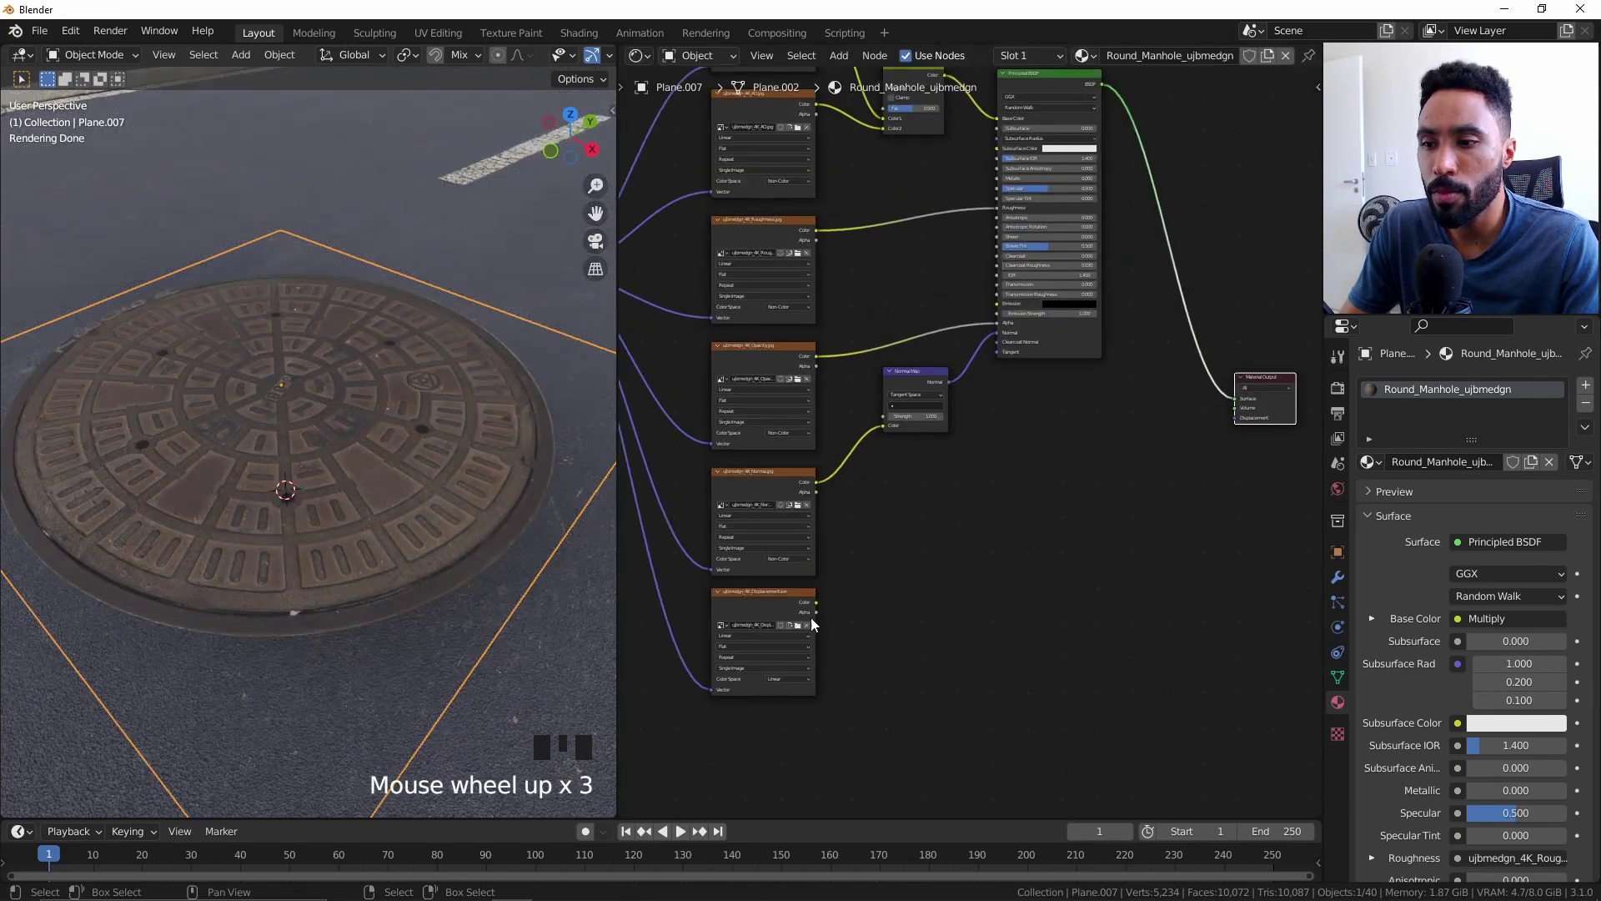
{"action": "left_click_drag", "start_coordinate": [816, 602], "coordinate": [1219, 425]}
Insert a Displacement node between the displacement texture and the Material Output, with the texture's Color feeding Height.
{"action": "key", "text": "shift+a"}
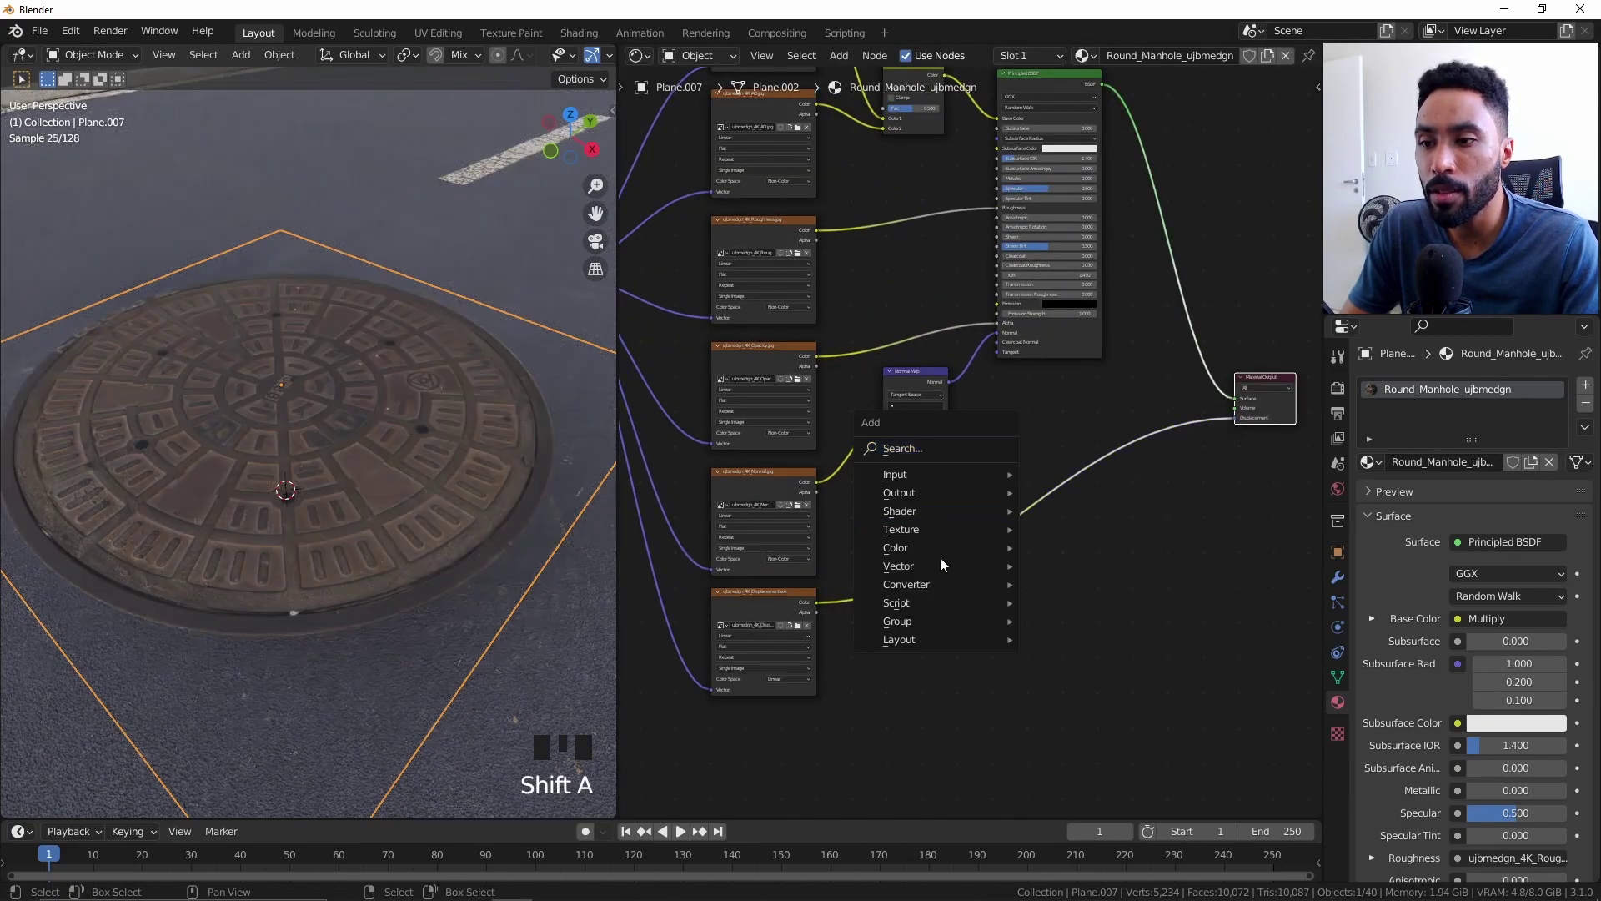
{"action": "mouse_move", "coordinate": [934, 584]}
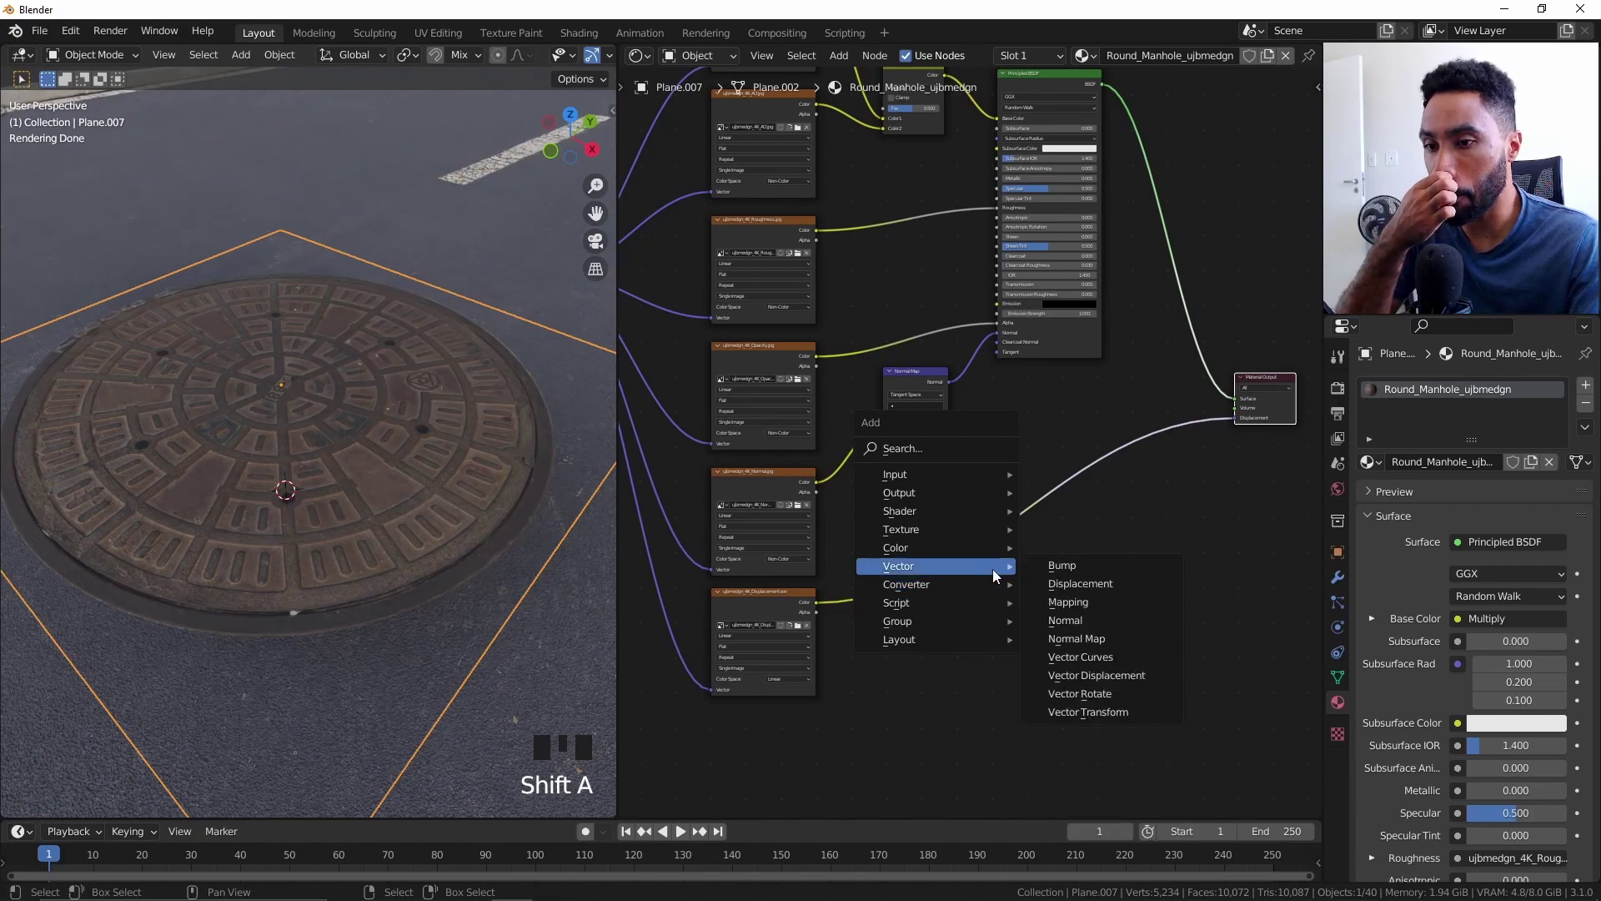
{"action": "left_click", "coordinate": [1080, 583]}
{"action": "left_click", "coordinate": [942, 455]}
{"action": "scroll", "coordinate": [939, 455], "scroll_direction": "up", "scroll_amount": 12}
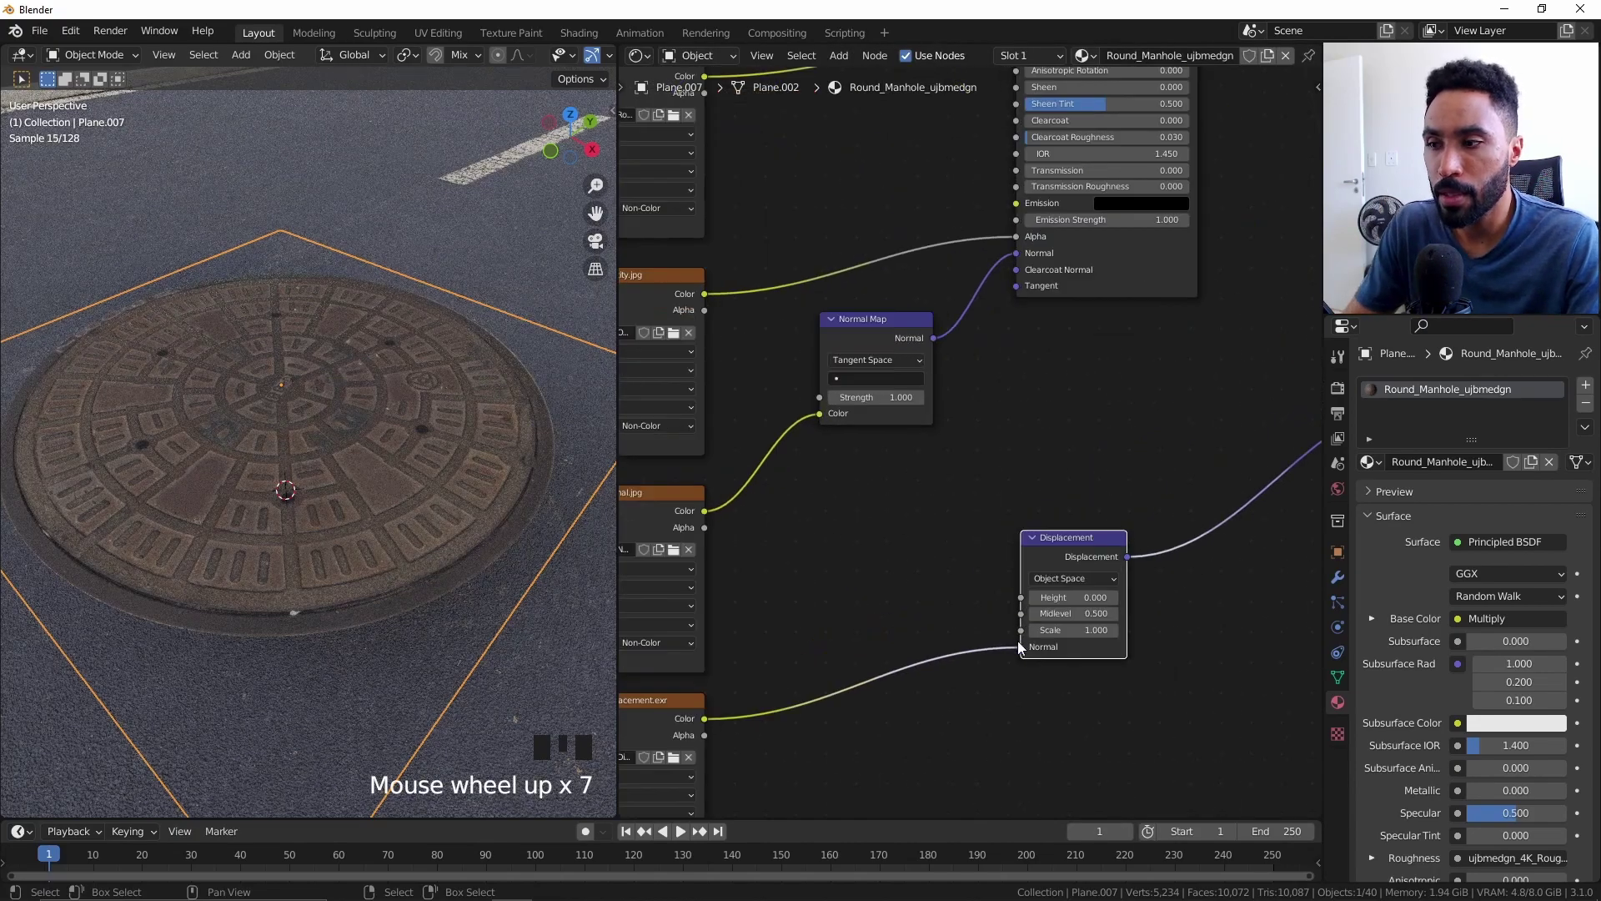
{"action": "scroll", "coordinate": [939, 455], "scroll_direction": "up", "scroll_amount": 4}
{"action": "left_click_drag", "start_coordinate": [946, 496], "coordinate": [936, 396]}
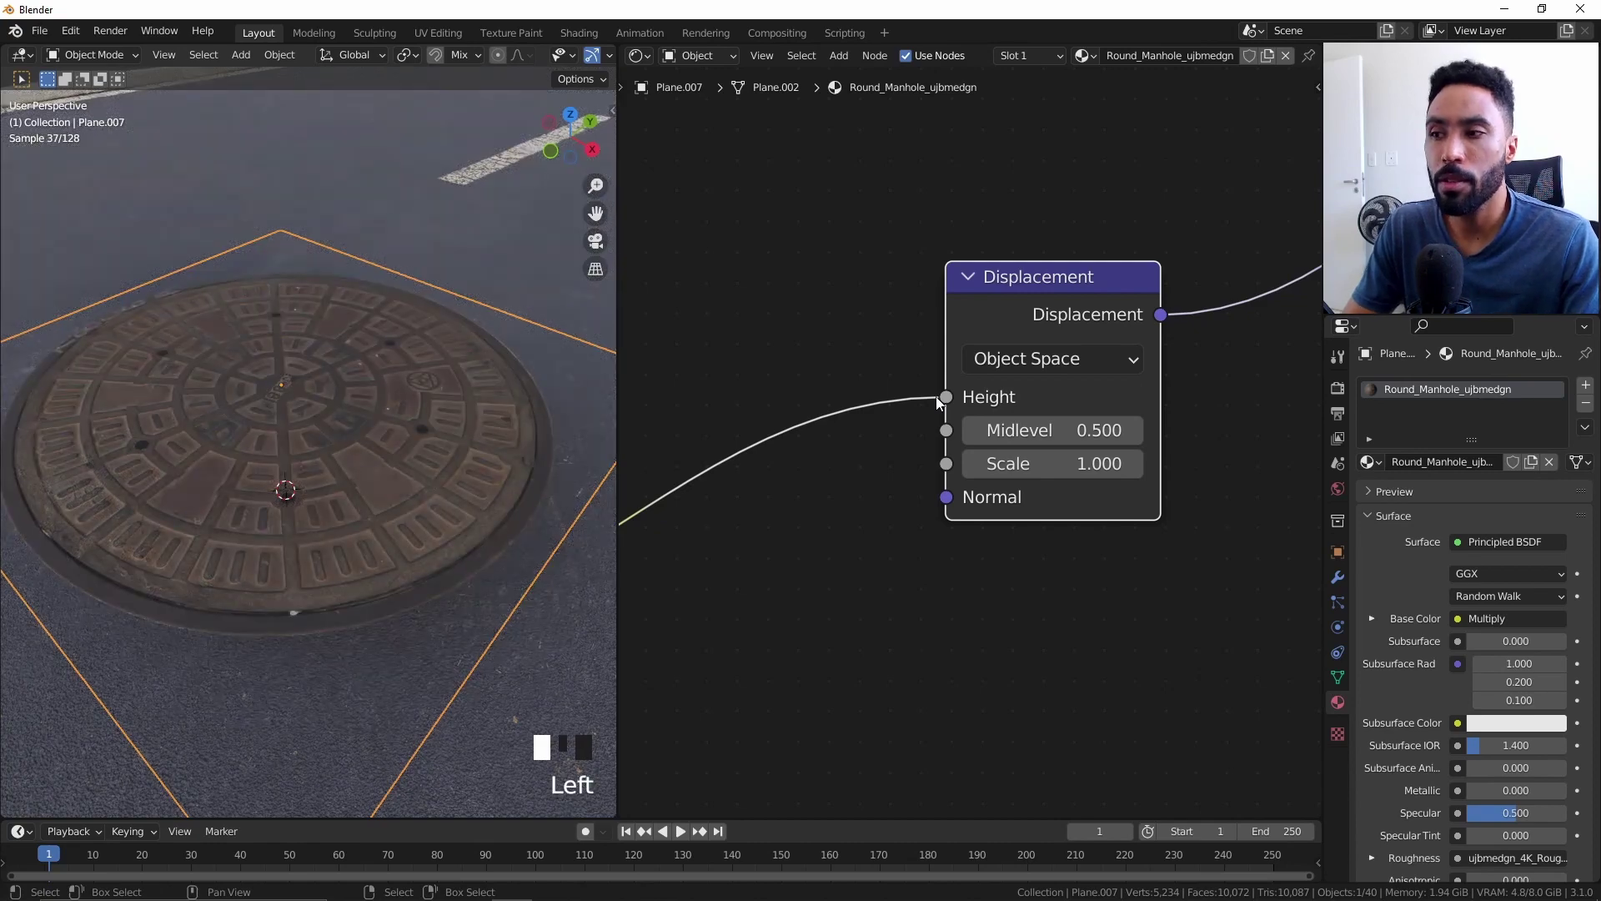
Subdivide the manhole plane's mesh repeatedly into a dense grid of 1,024 faces, then return to Object Mode.
{"action": "key", "text": "Tab"}
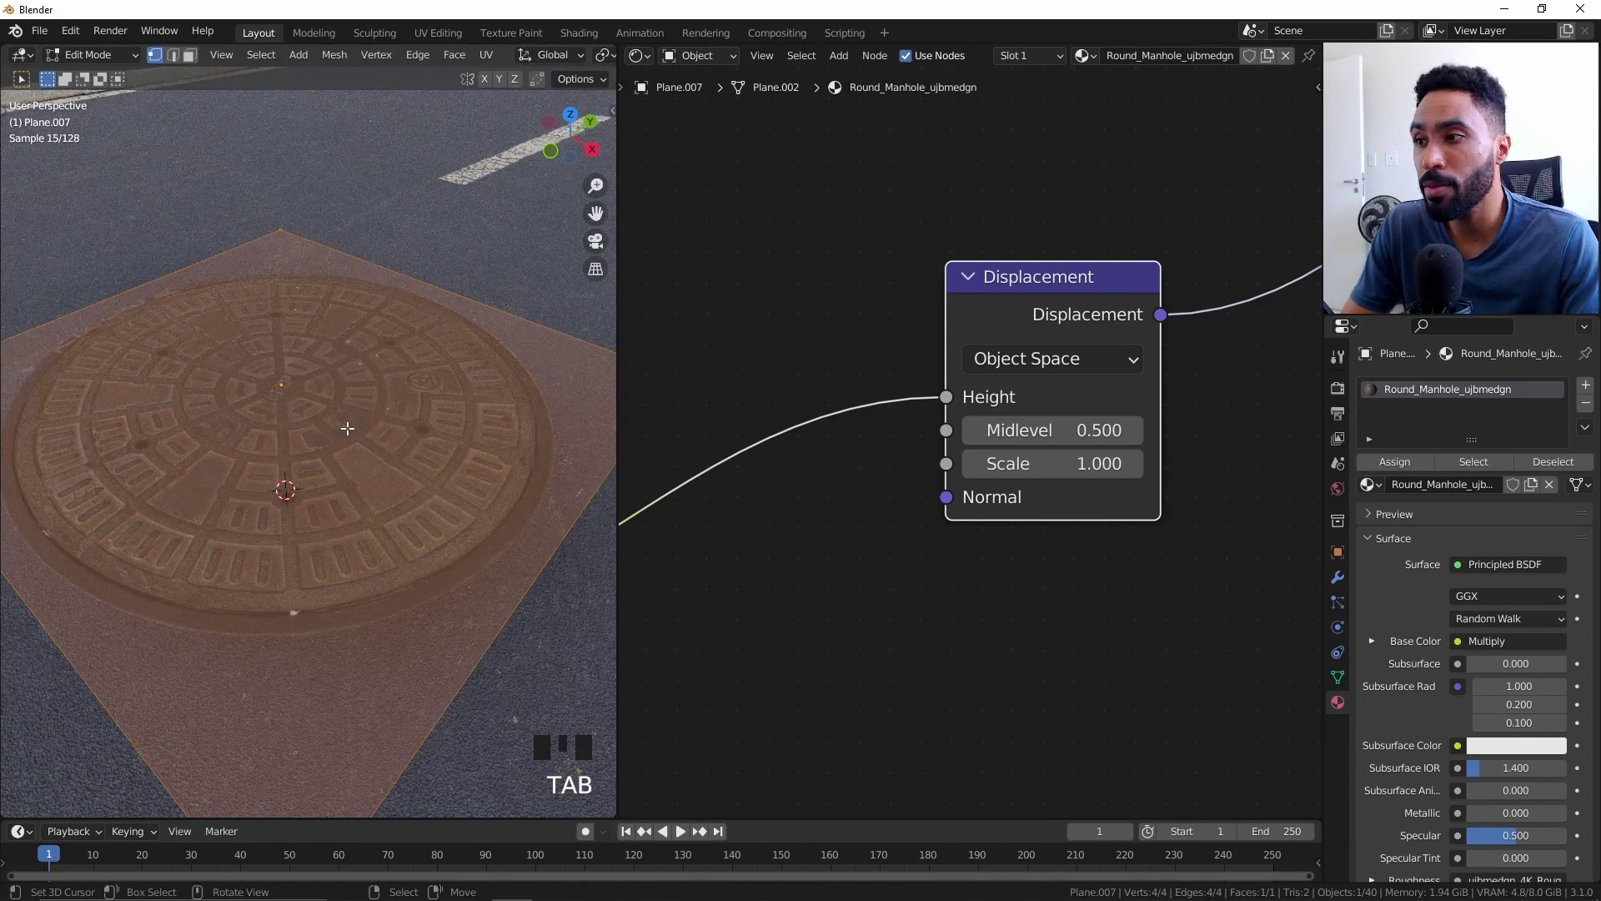
{"action": "key", "text": "w"}
{"action": "left_click", "coordinate": [346, 428]}
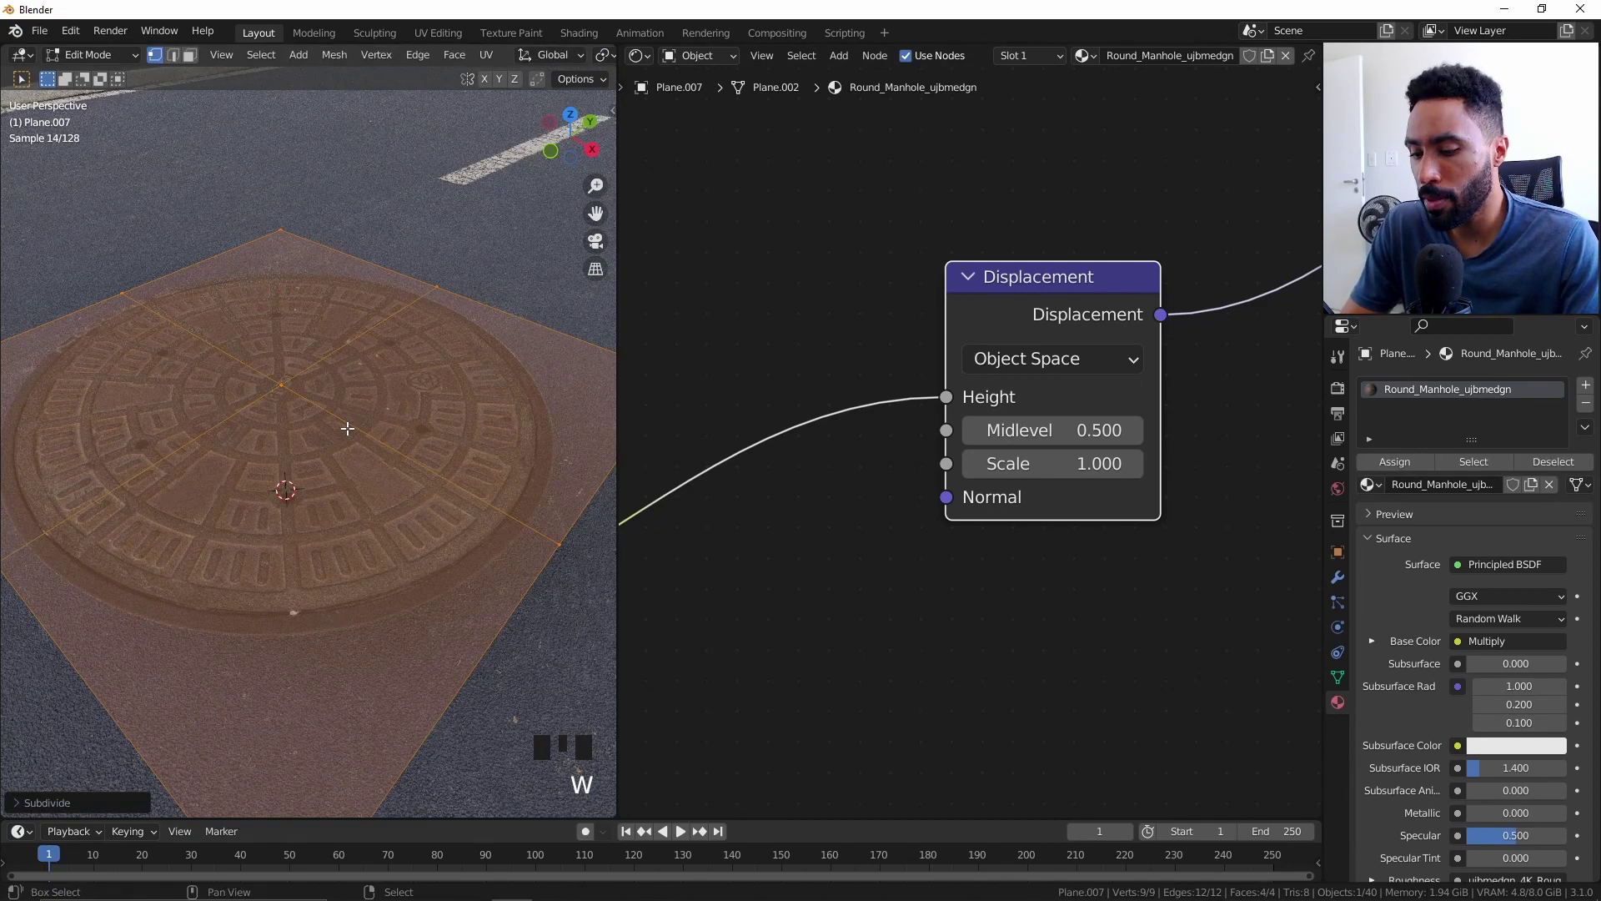
{"action": "key", "text": "shift+r"}
{"action": "key", "text": "shift+r"}
{"action": "key", "text": "shift+r"}
{"action": "key", "text": "shift+r"}
{"action": "key", "text": "shift+r"}
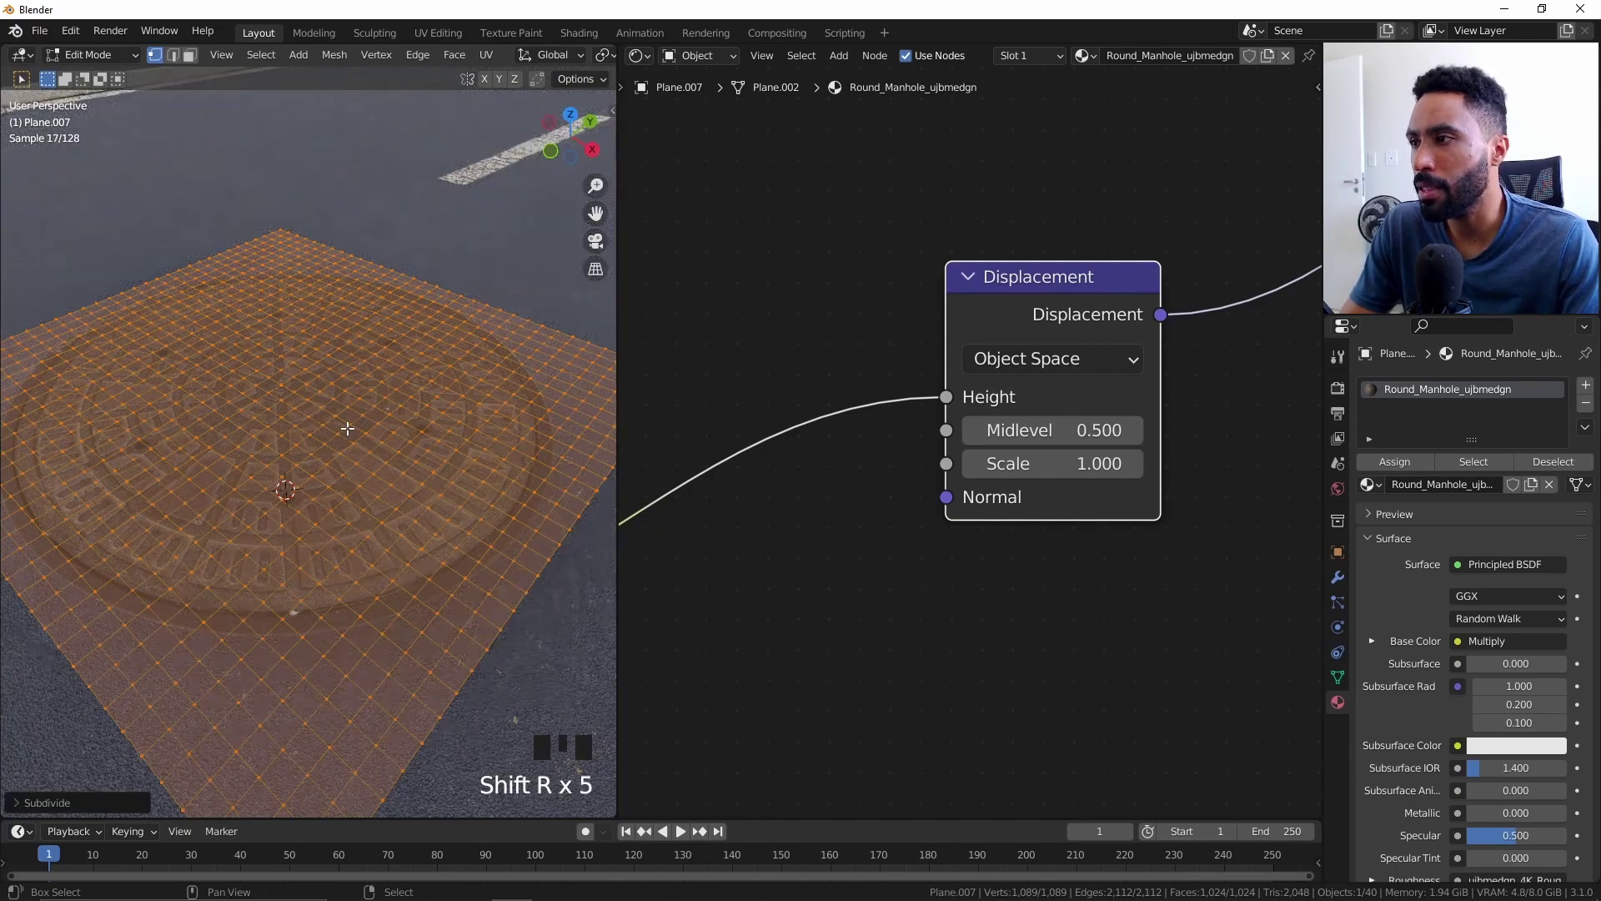
{"action": "key", "text": "Tab"}
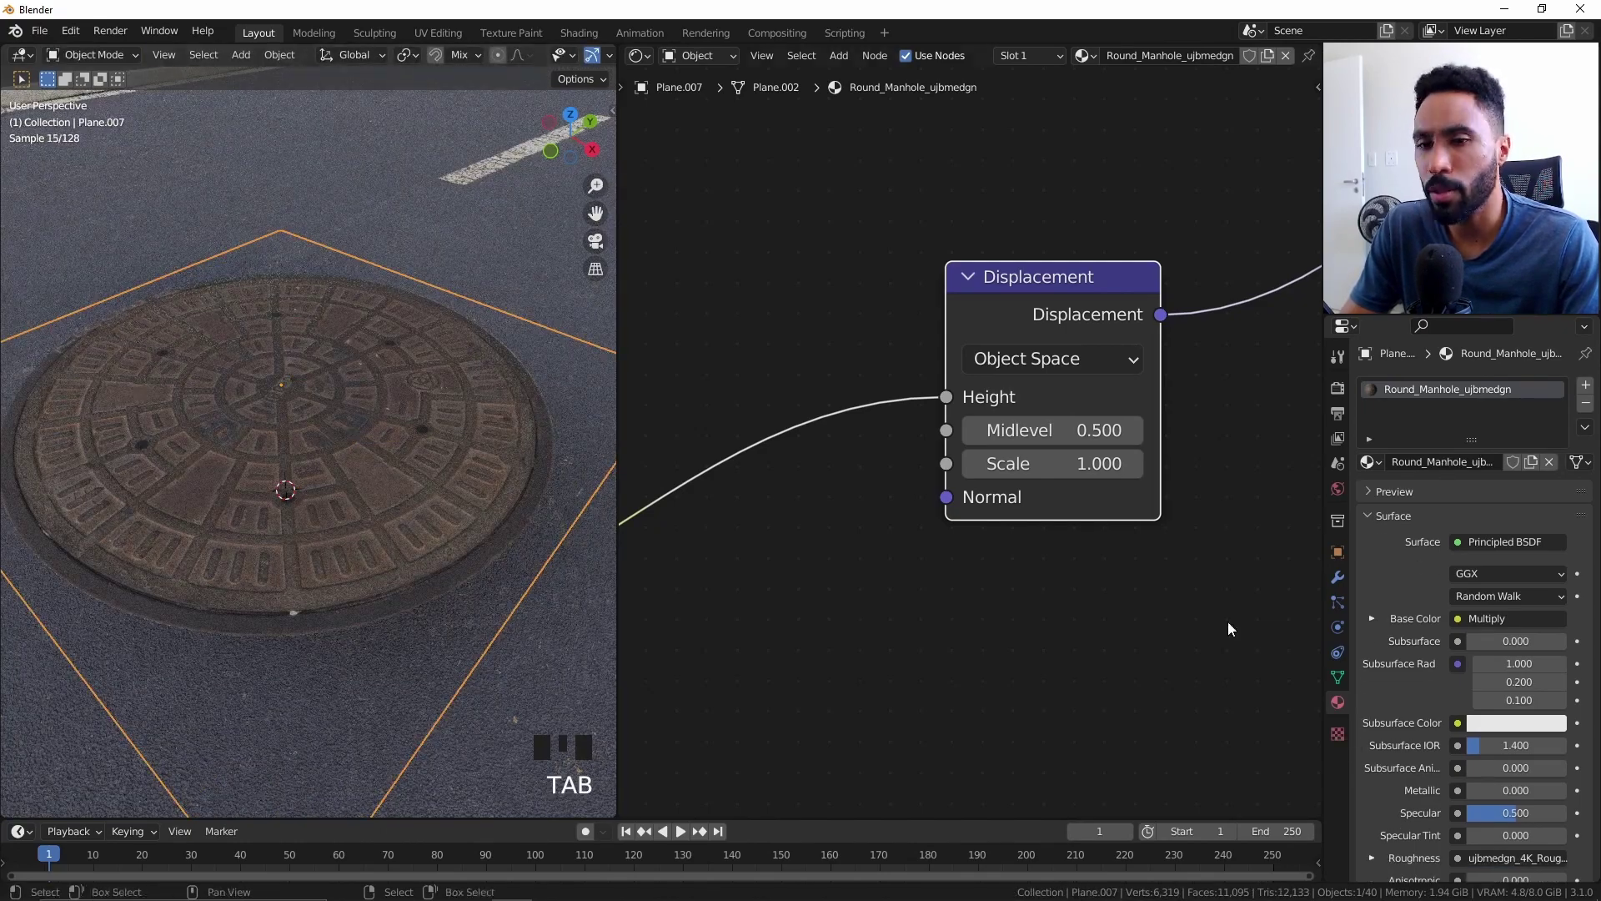
Set the Cycles feature set to Experimental and give the manhole plane a Subdivision modifier with Adaptive Subdivision enabled.
{"action": "left_click", "coordinate": [1337, 386]}
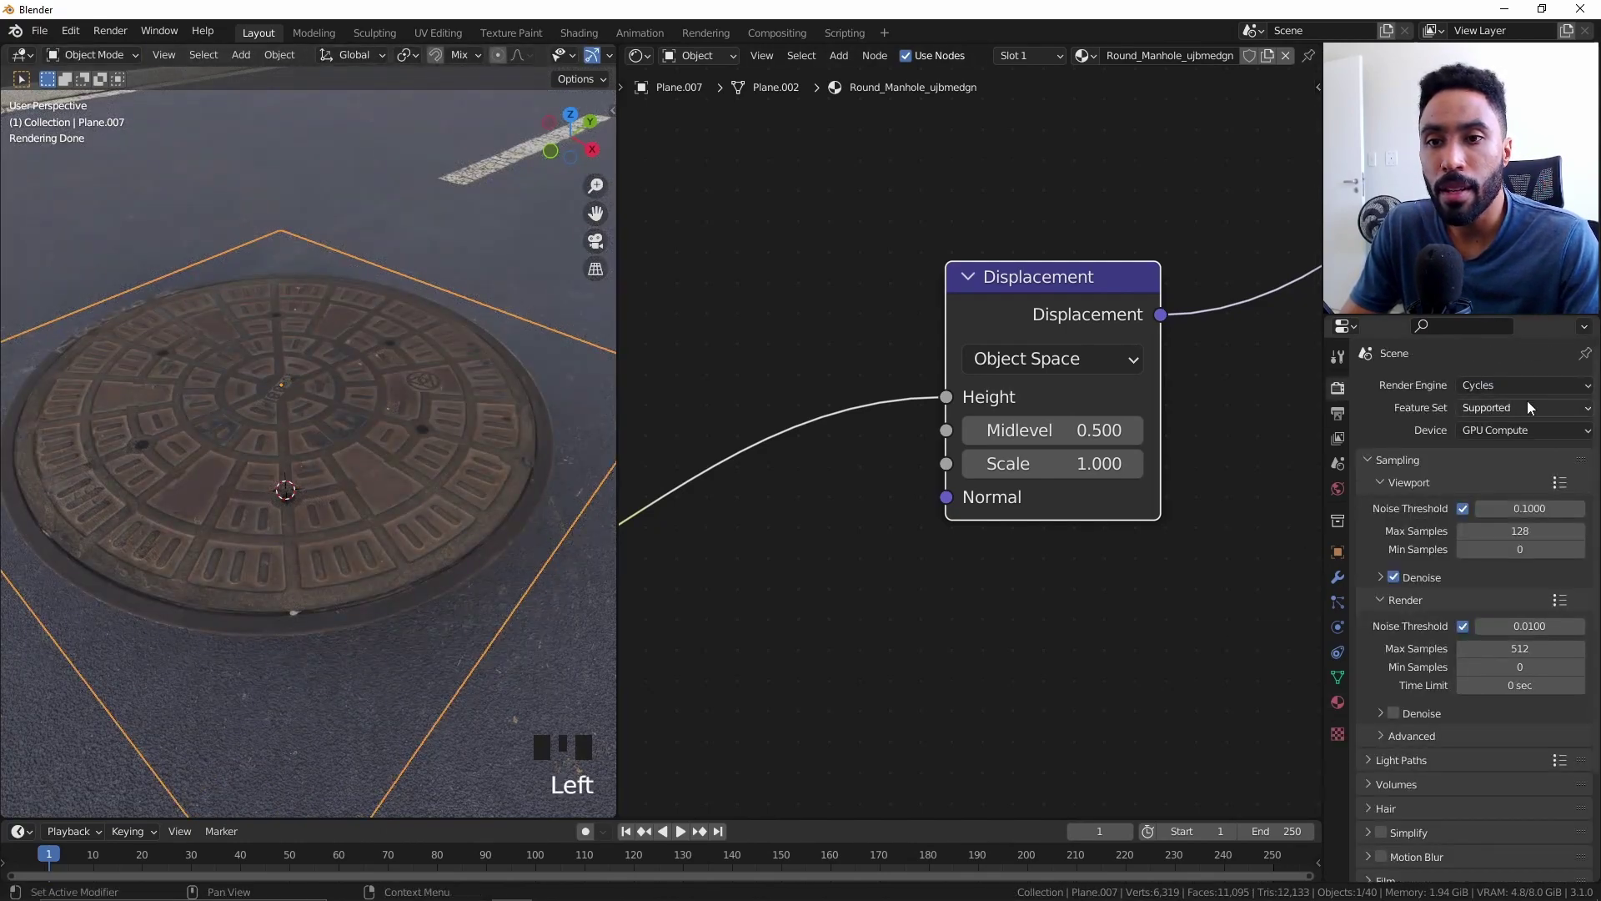
{"action": "left_click", "coordinate": [1483, 407]}
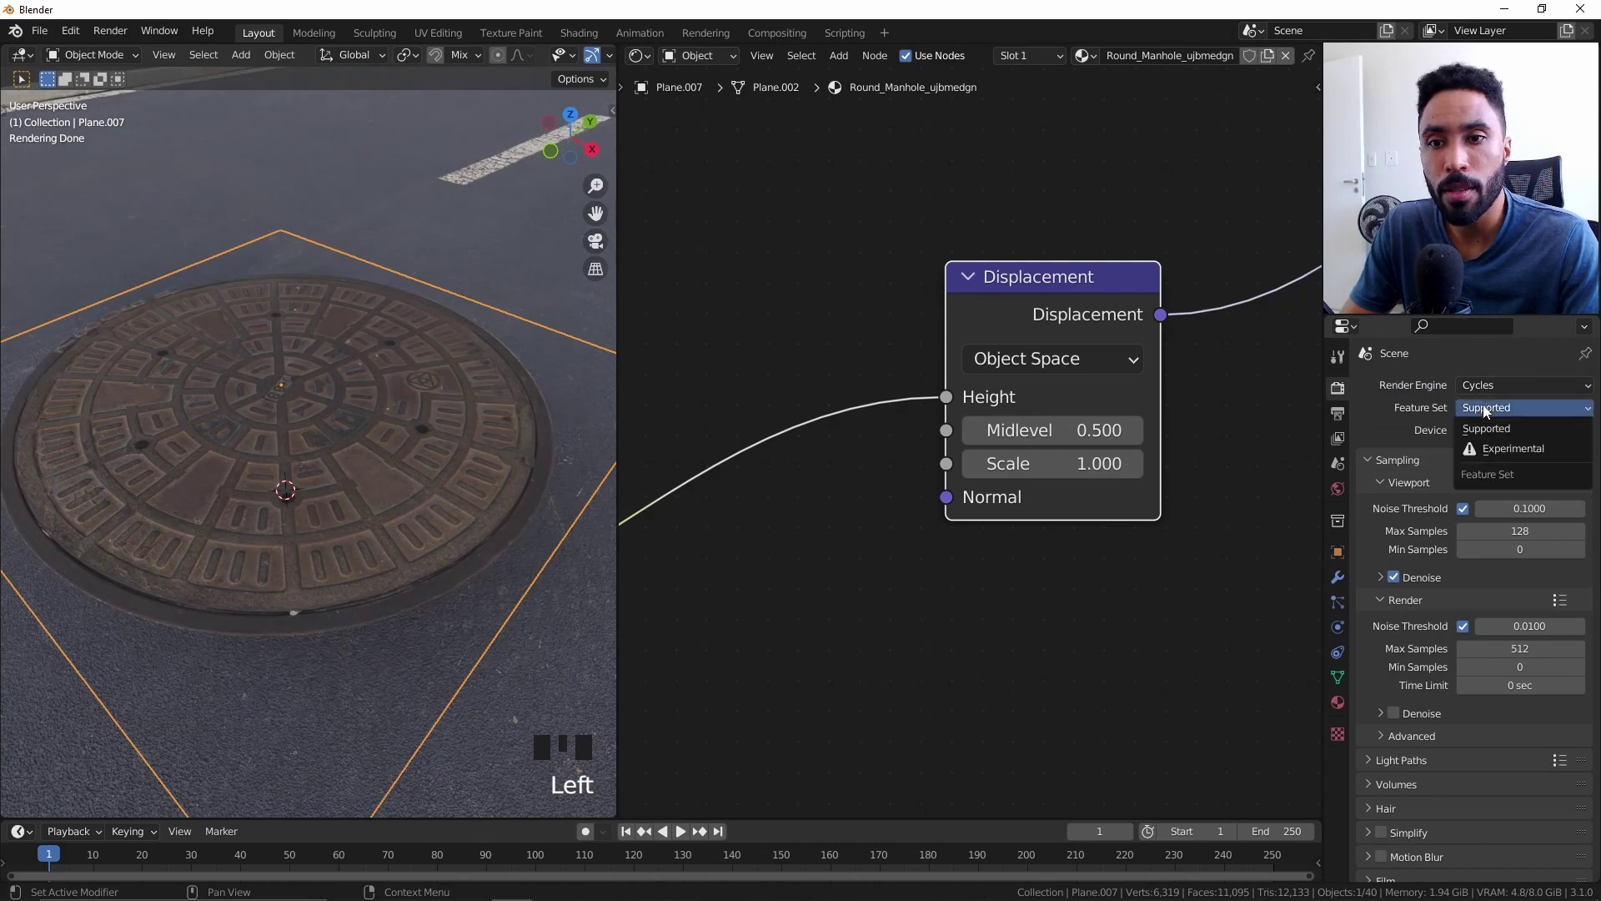
{"action": "left_click", "coordinate": [1493, 451]}
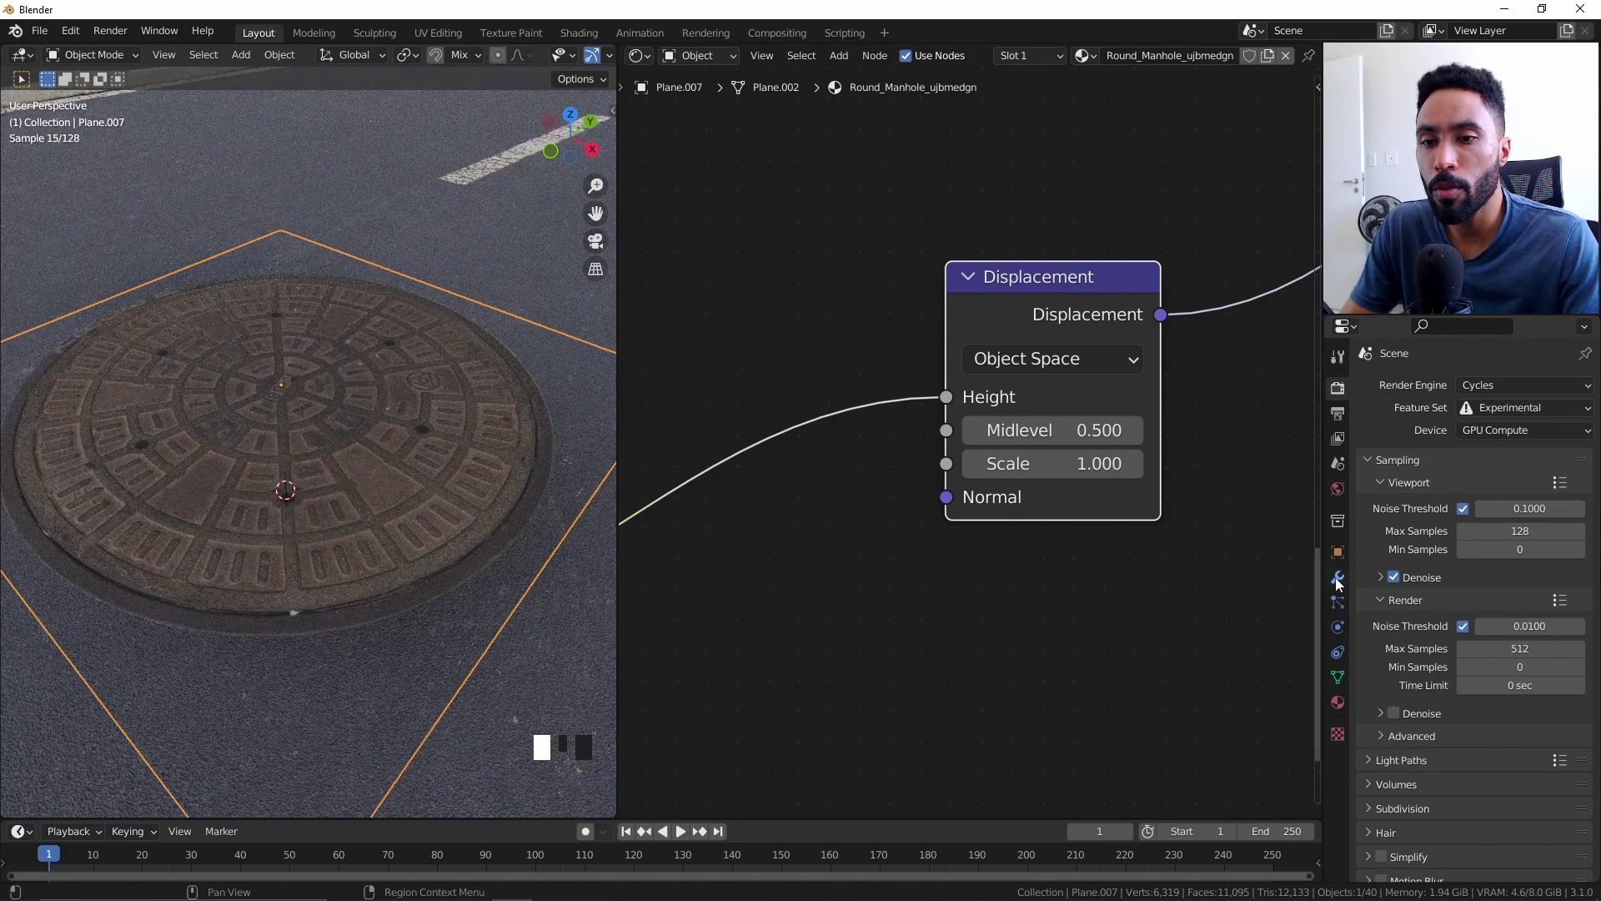
{"action": "left_click", "coordinate": [1337, 577]}
{"action": "left_click", "coordinate": [1417, 385]}
{"action": "left_click", "coordinate": [1249, 715]}
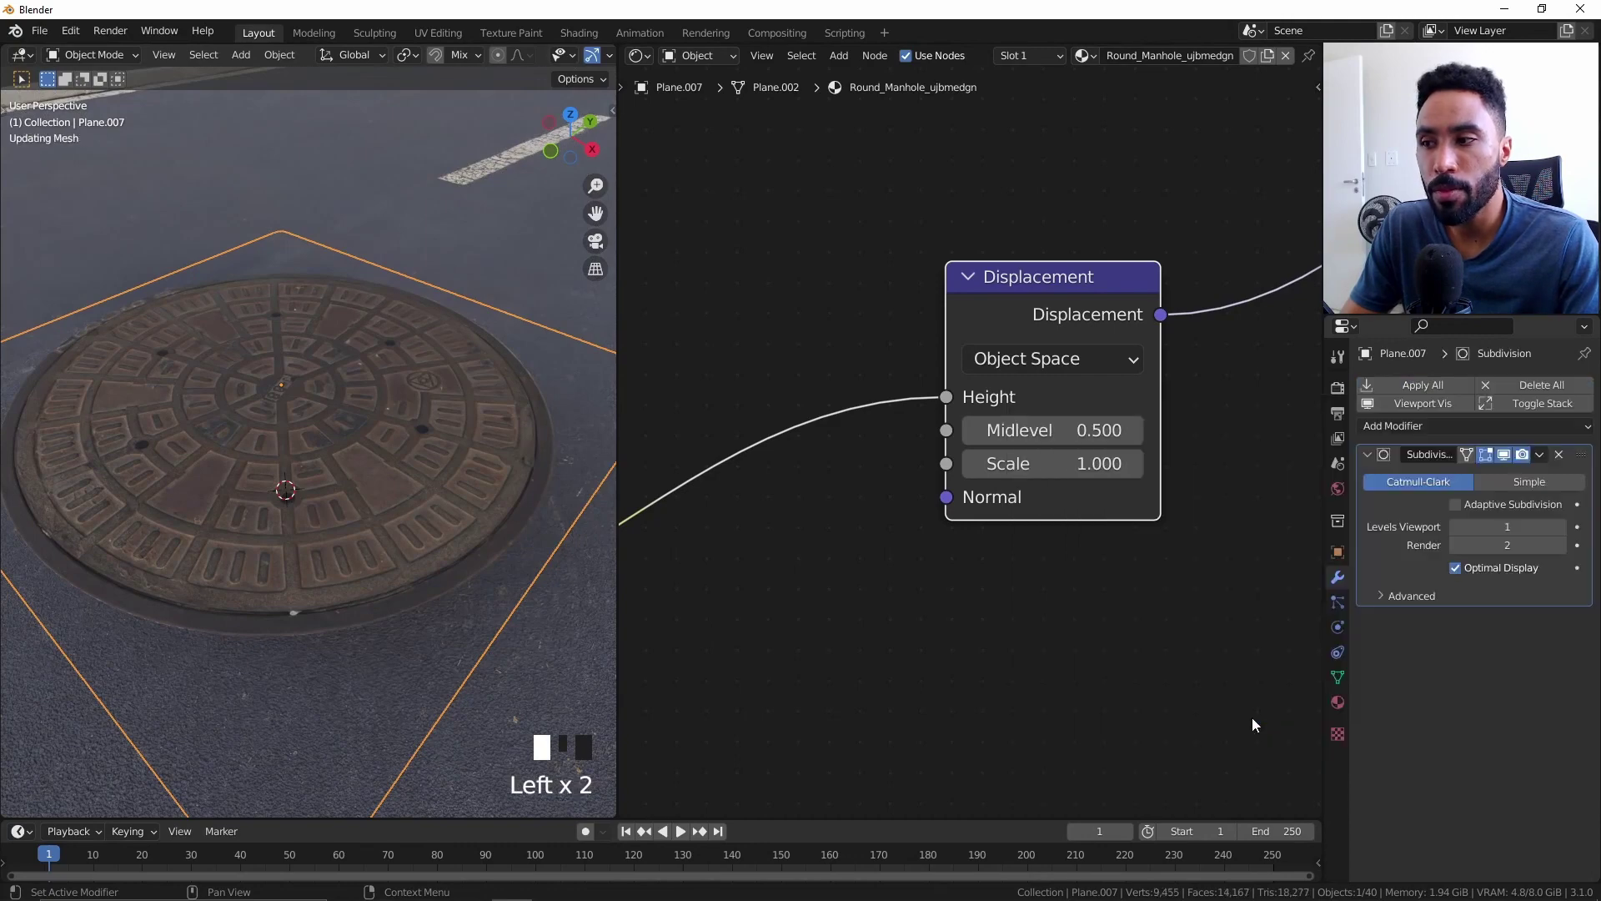
{"action": "left_click", "coordinate": [1456, 505]}
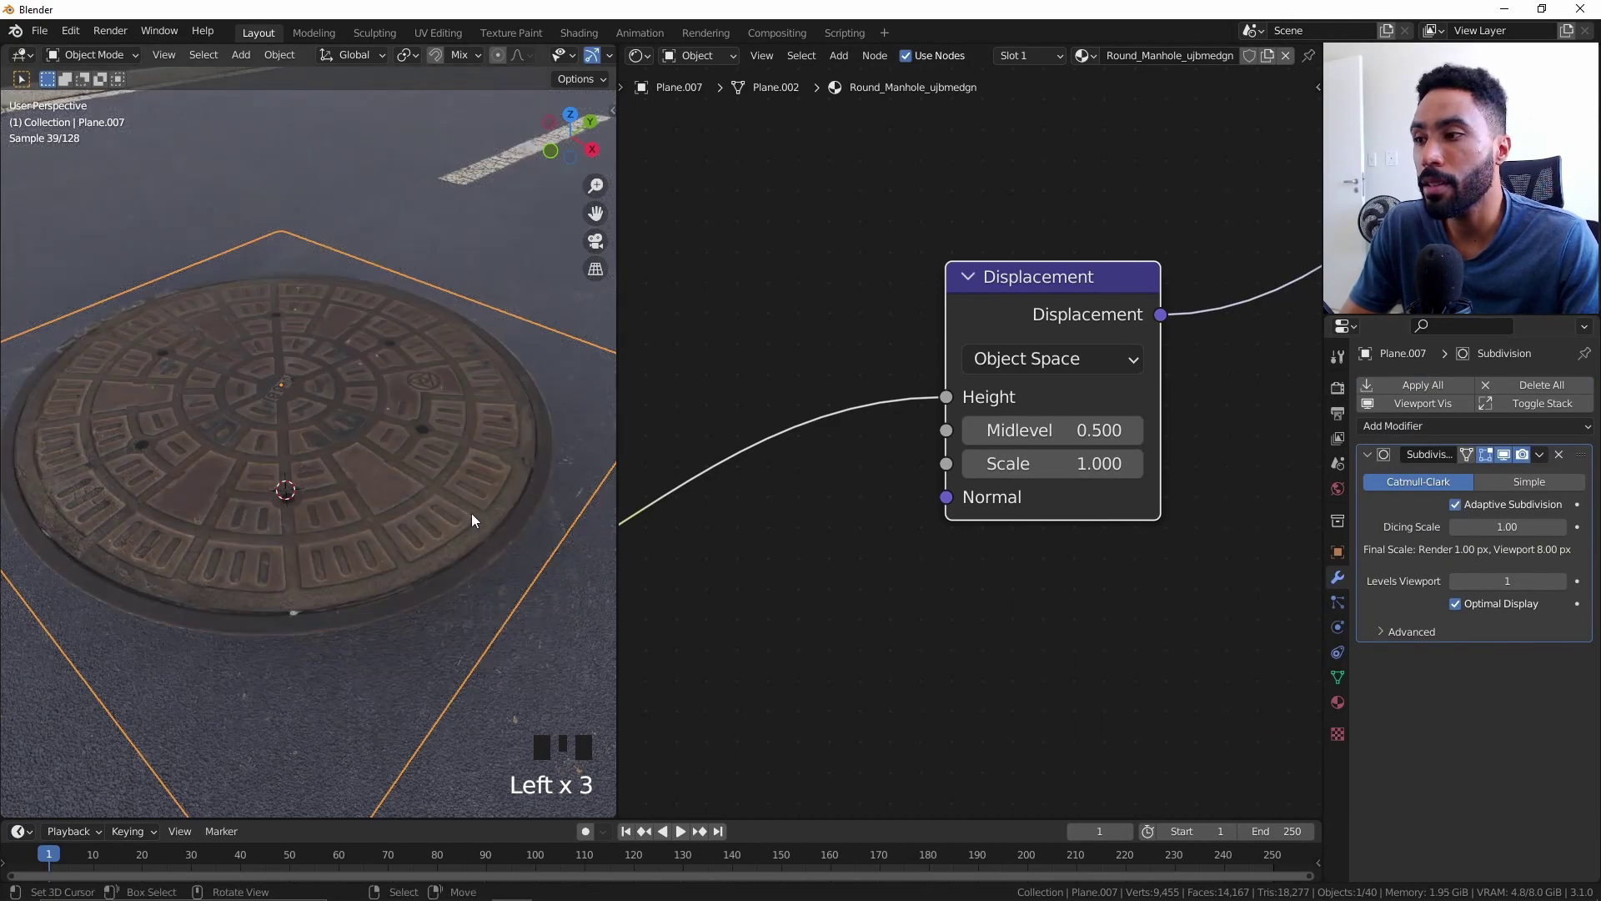
Set the manhole material's surface displacement method to Displacement Only.
{"action": "middle_click_drag", "start_coordinate": [472, 516], "coordinate": [467, 452]}
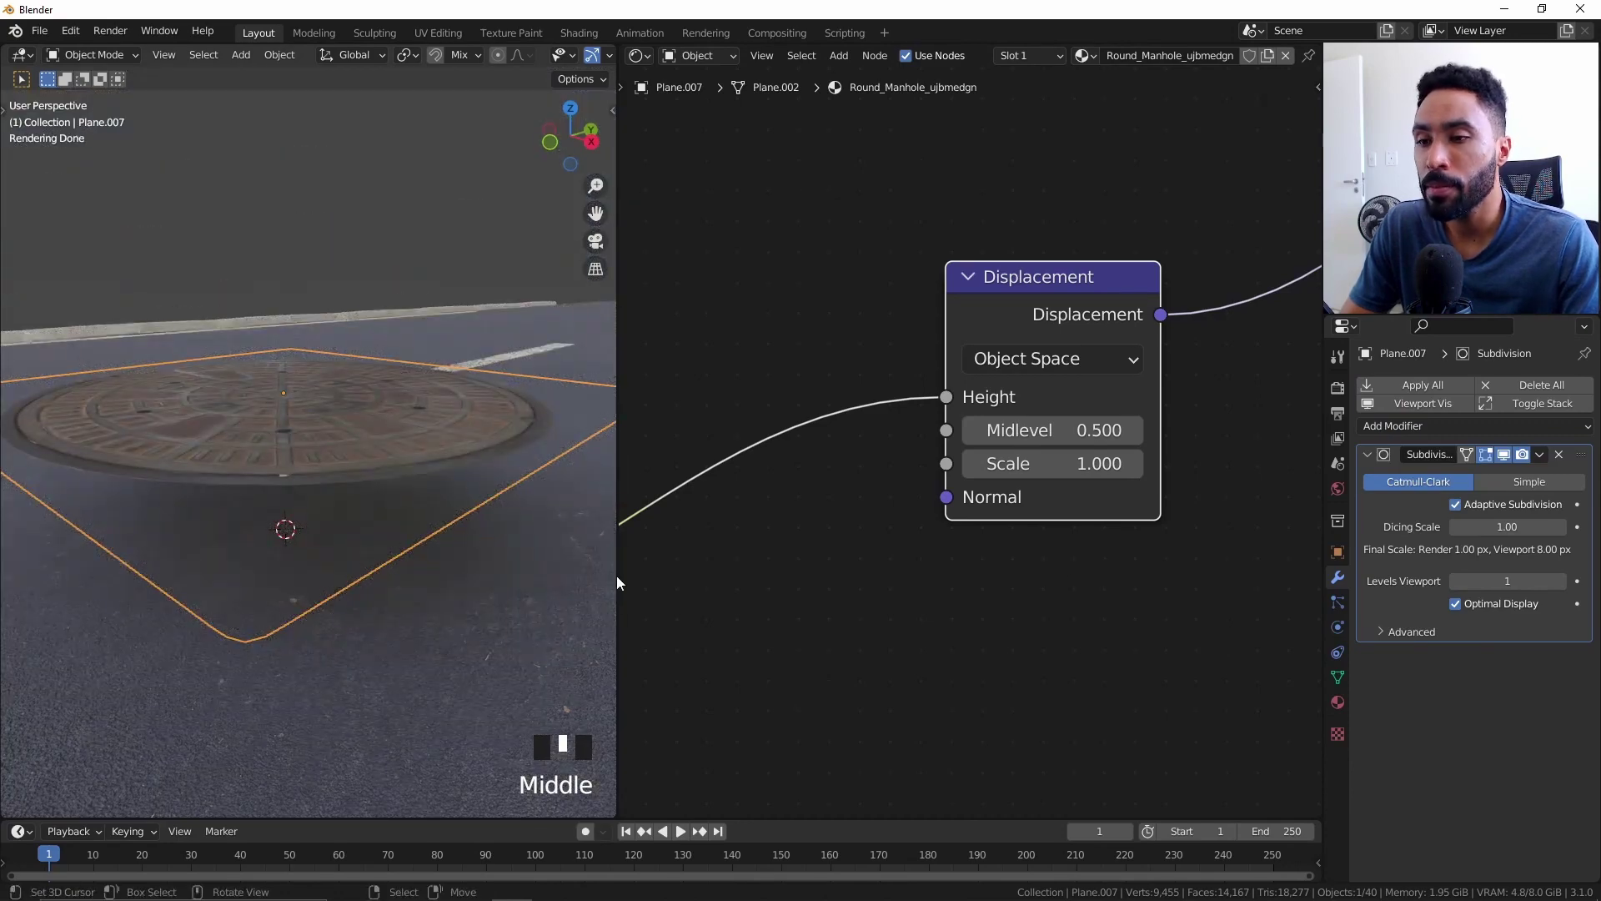
{"action": "left_click", "coordinate": [1338, 702]}
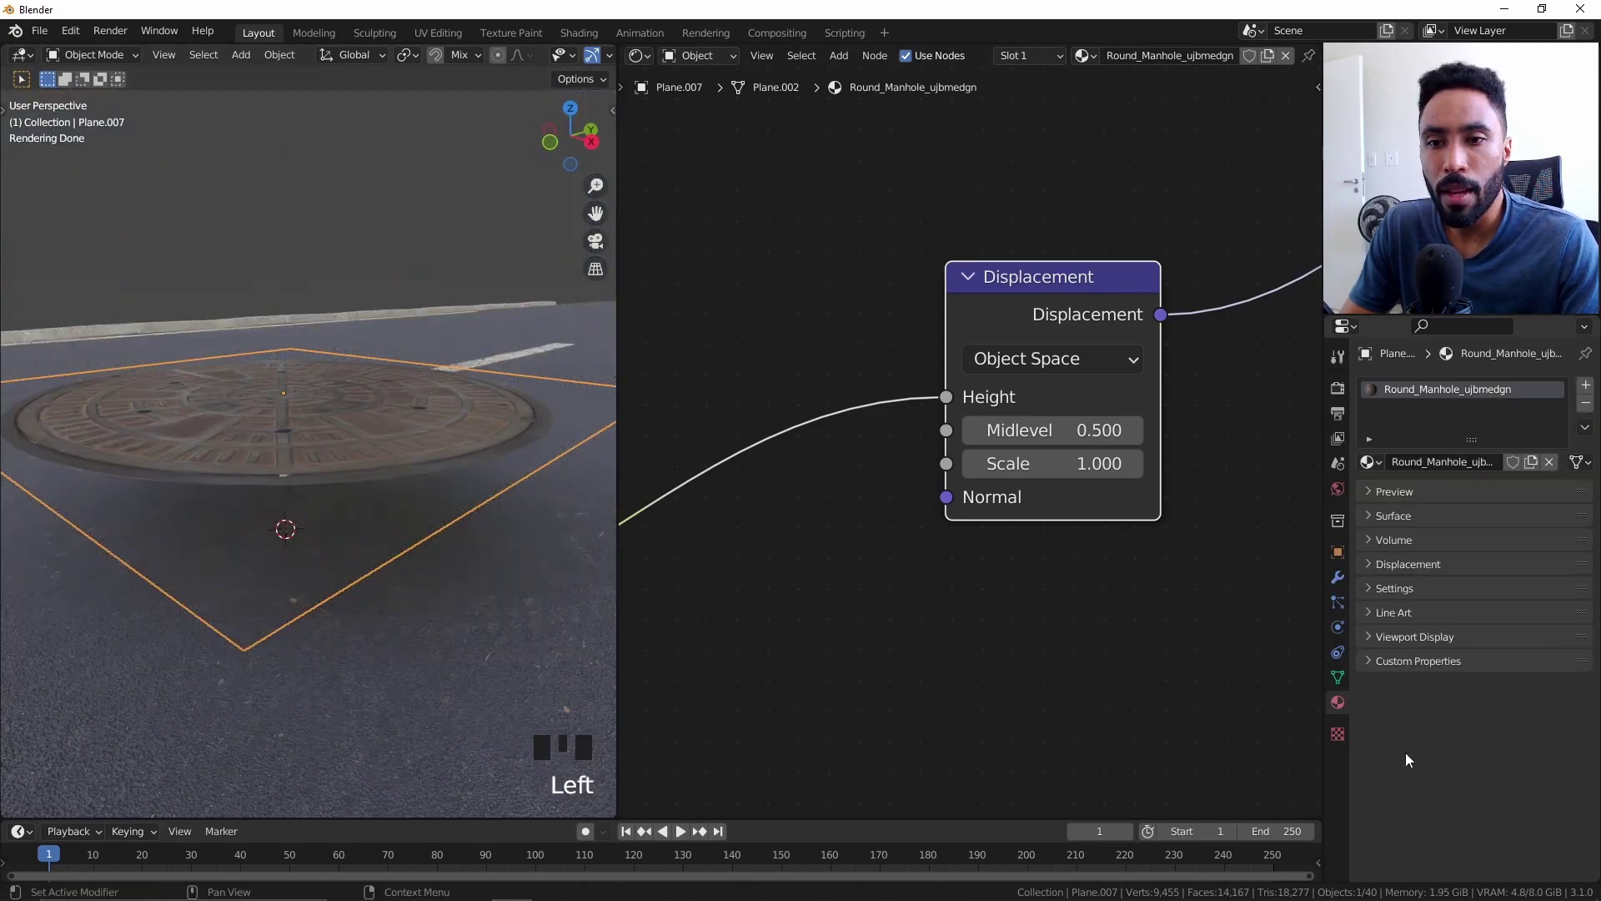
{"action": "left_click", "coordinate": [1404, 590]}
{"action": "left_click", "coordinate": [1480, 708]}
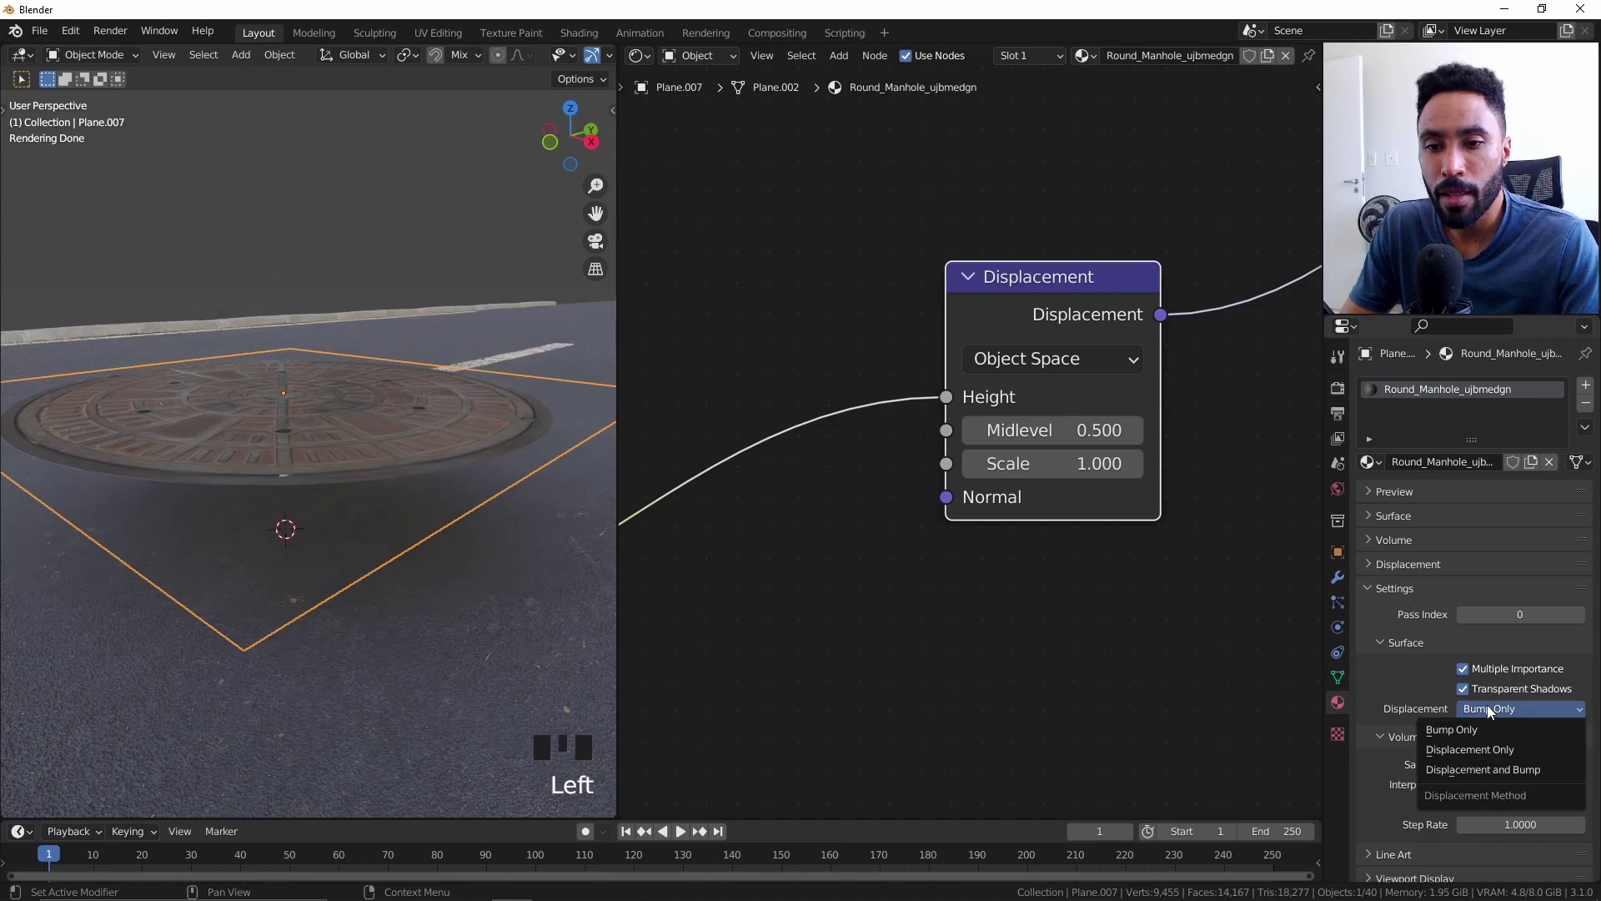
{"action": "left_click", "coordinate": [1469, 749]}
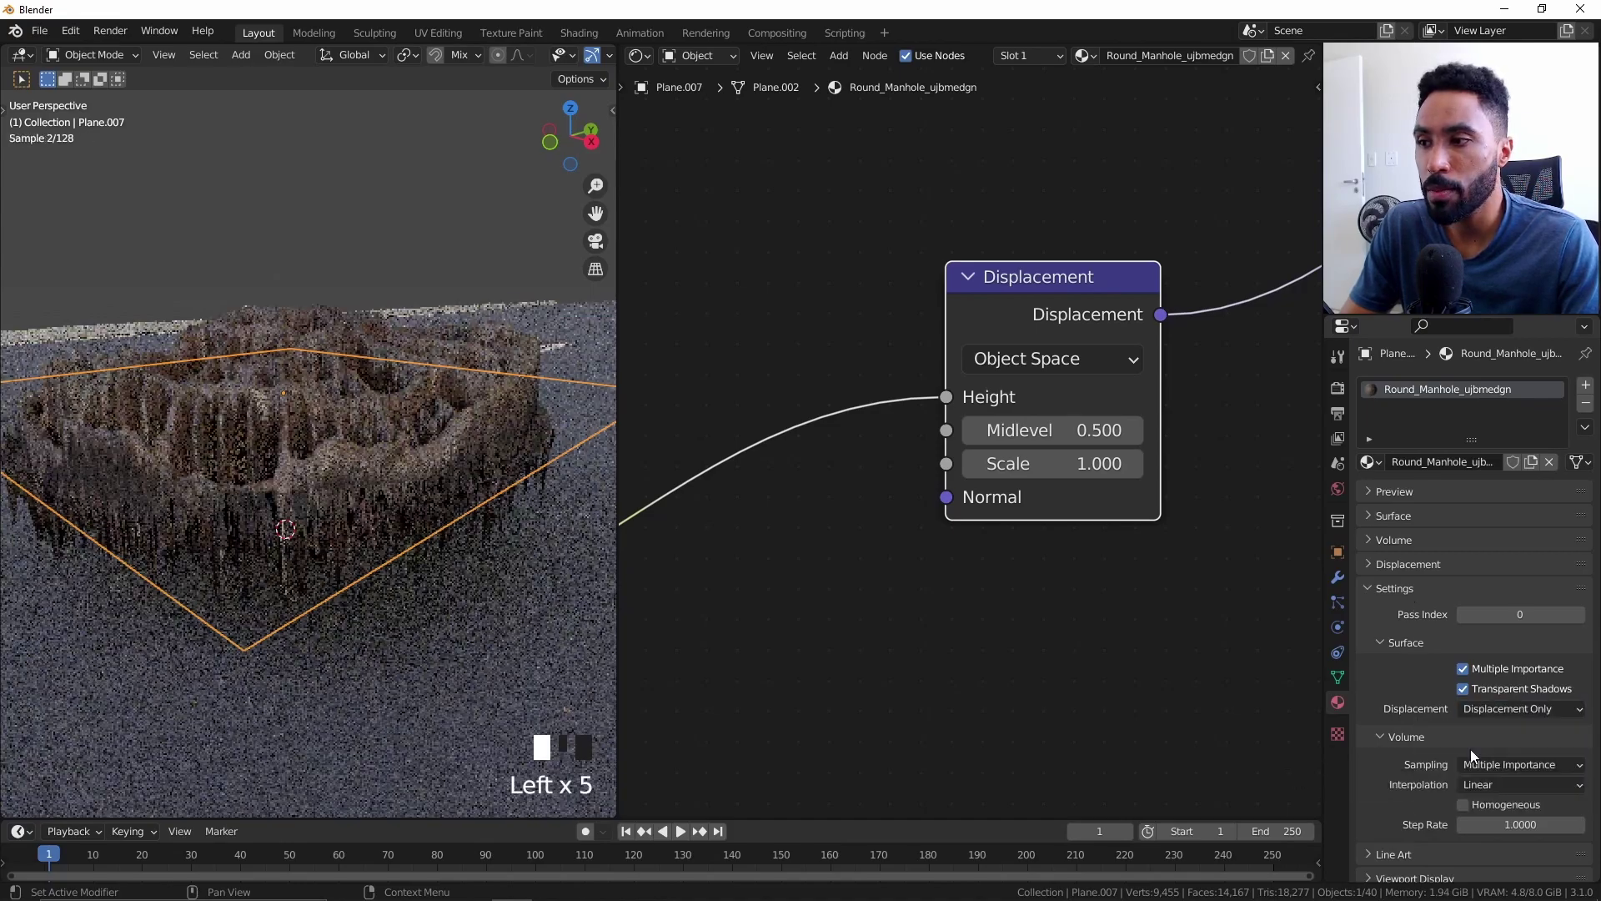
Lower the displaced manhole plane along Z toward the road surface, then offset it 0.002 m along Z.
{"action": "mouse_move", "coordinate": [375, 507]}
{"action": "middle_mouse_down"}
{"action": "mouse_move", "coordinate": [360, 513]}
{"action": "mouse_move", "coordinate": [453, 492]}
{"action": "mouse_move", "coordinate": [344, 451]}
{"action": "mouse_move", "coordinate": [386, 522]}
{"action": "middle_mouse_up"}
{"action": "scroll", "coordinate": [277, 494], "scroll_direction": "down", "scroll_amount": 3}
{"action": "key", "text": "g"}
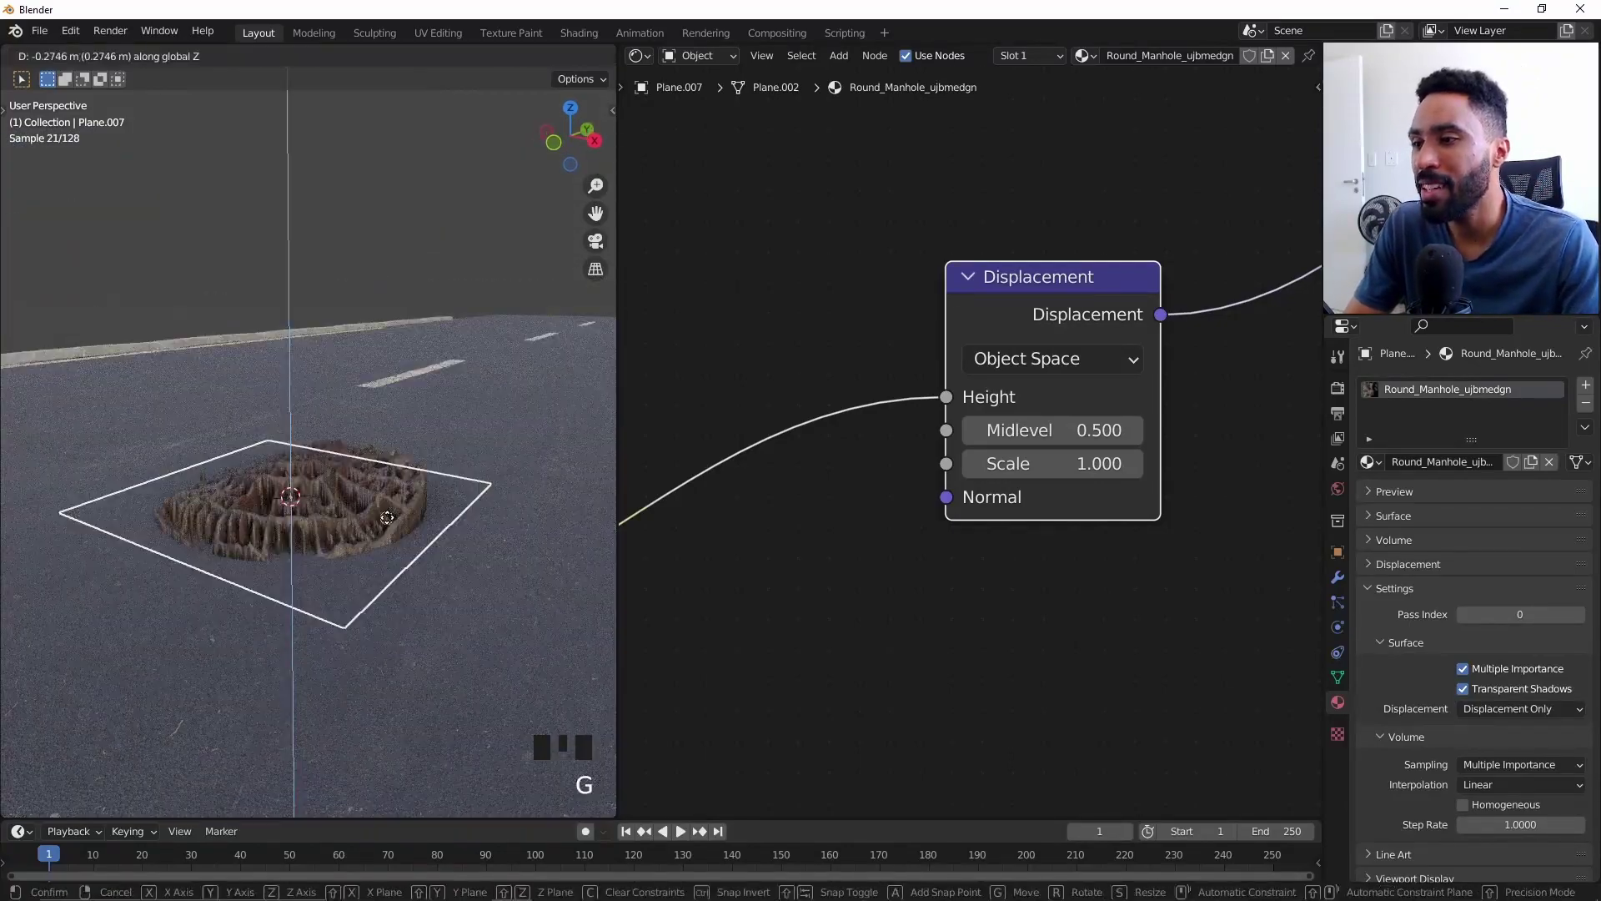
{"action": "left_click", "coordinate": [386, 523]}
{"action": "scroll", "coordinate": [350, 522], "scroll_direction": "up", "scroll_amount": 4}
{"action": "type", "text": "gz"}
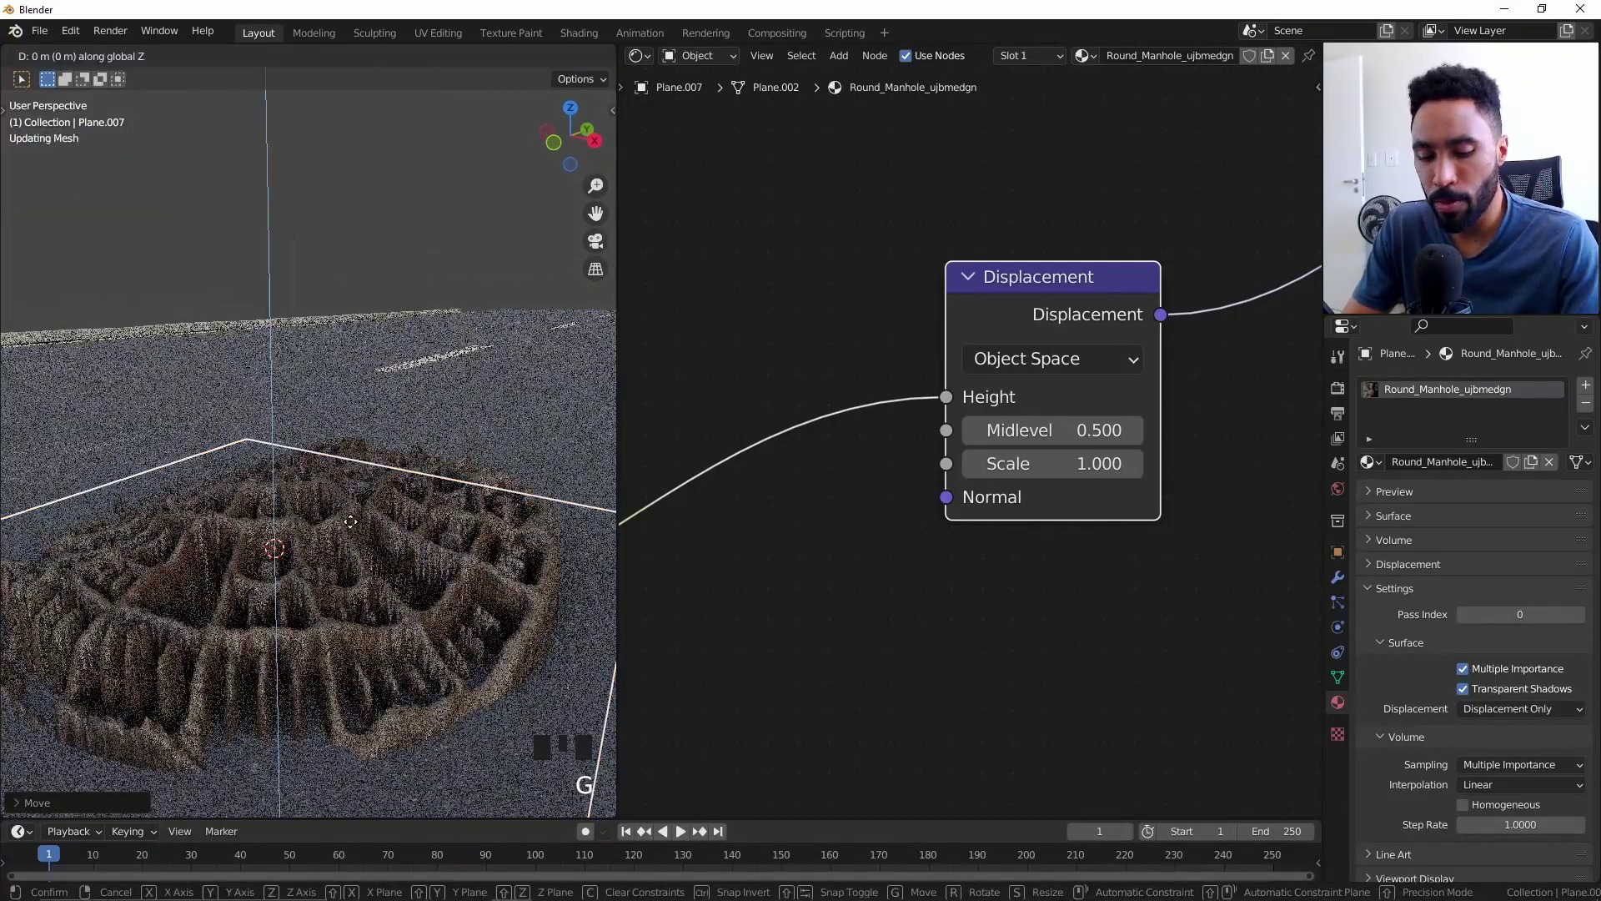
{"action": "type", "text": ".002"}
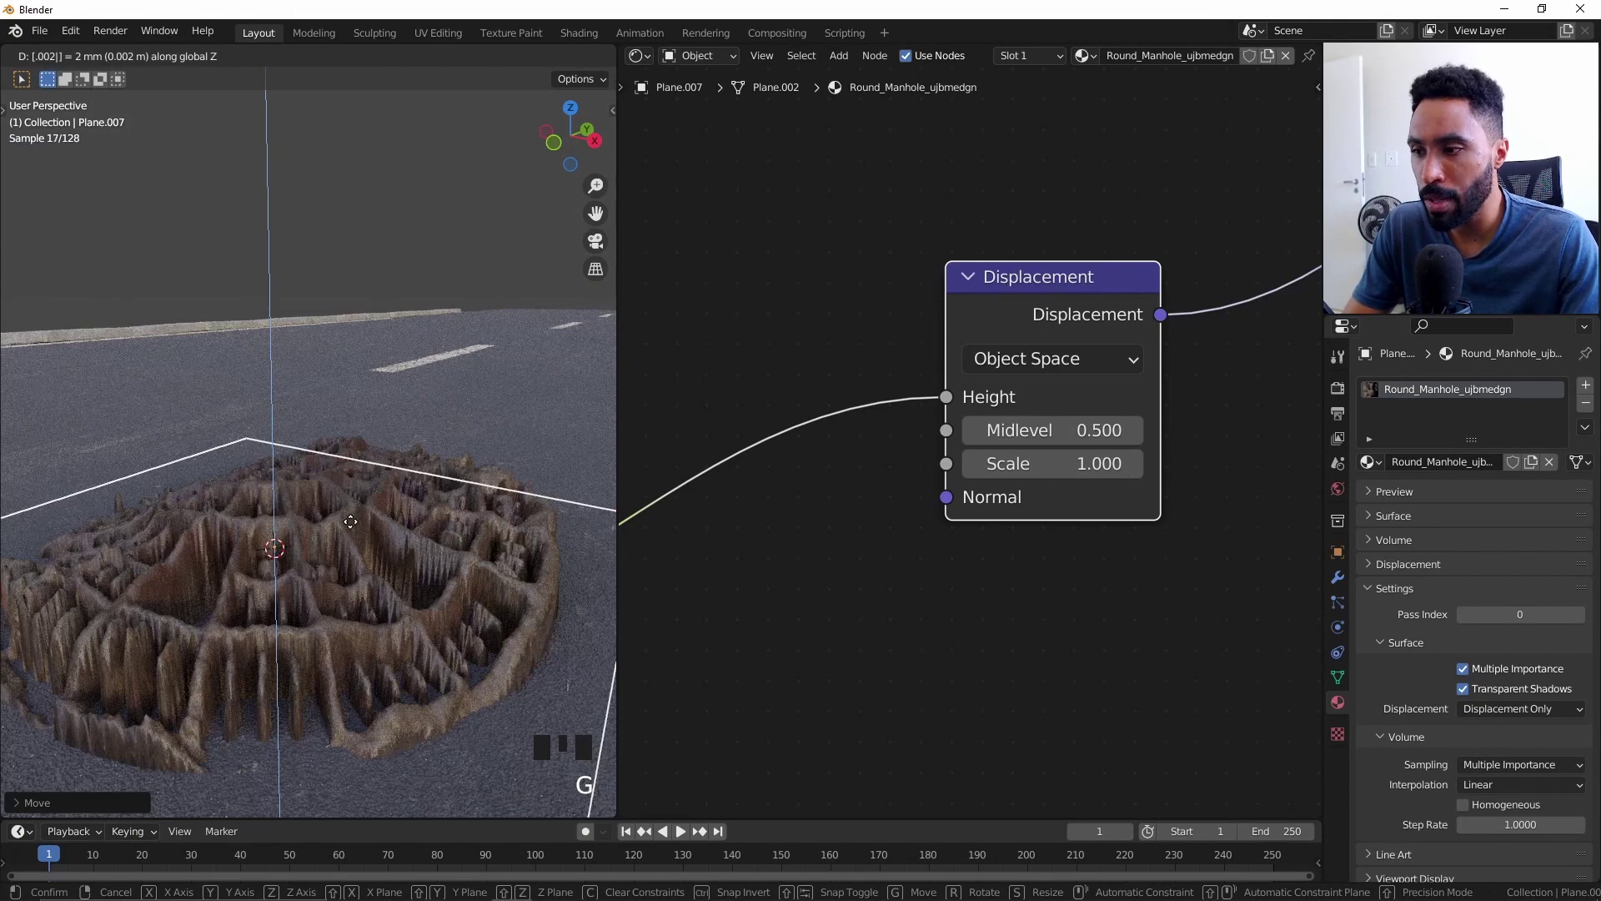
{"action": "key", "text": "Return"}
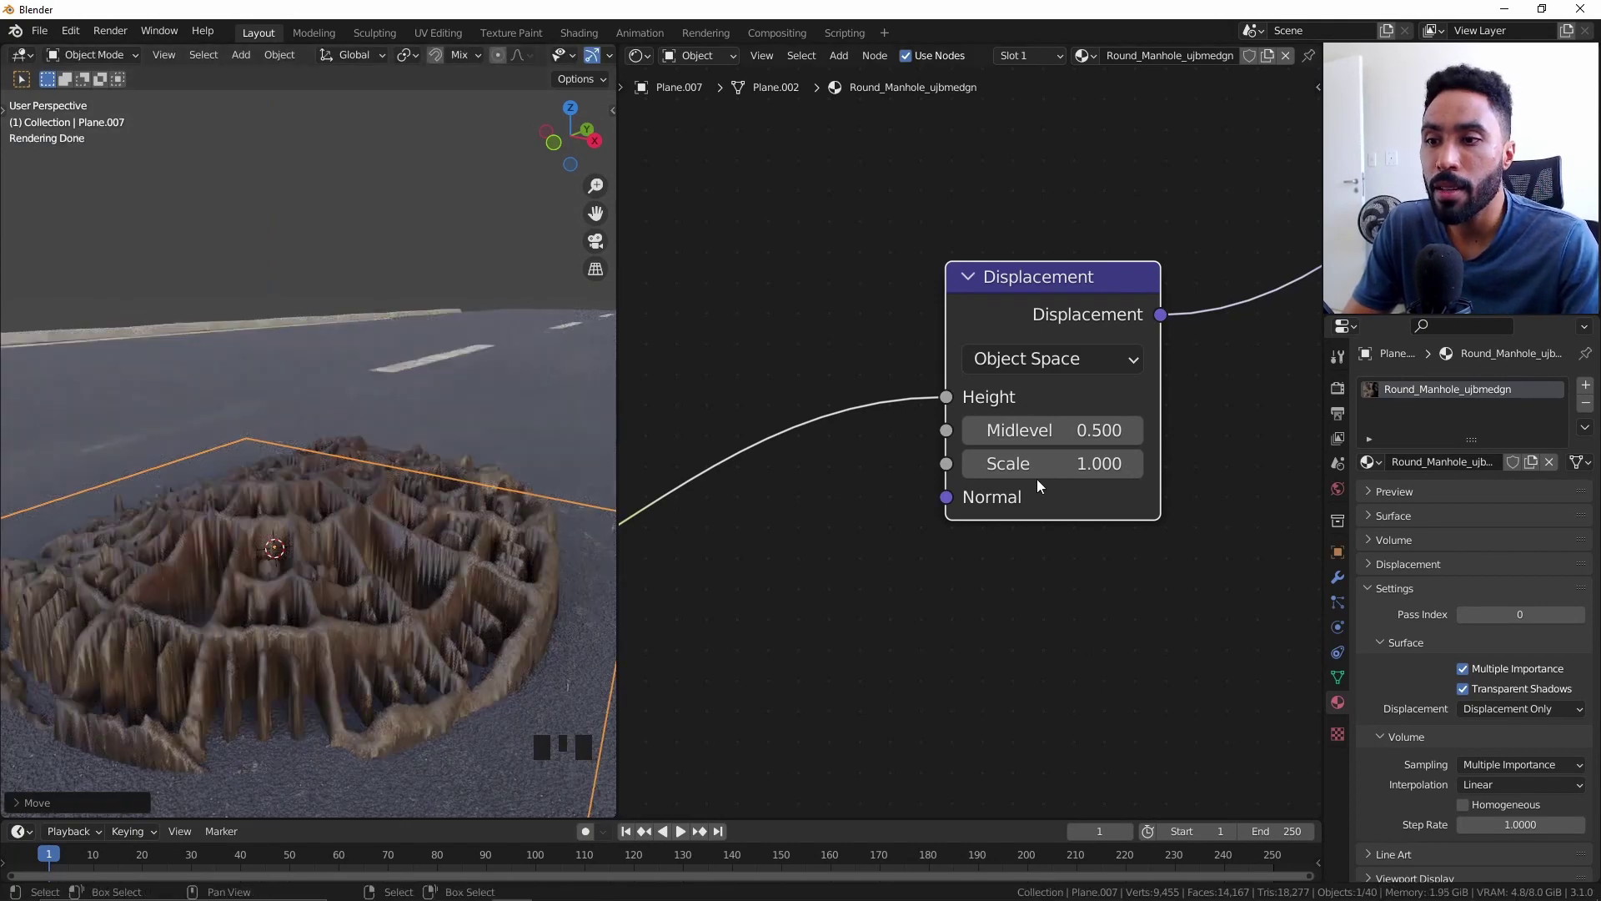
Set the Displacement node's scale to 0.05 and raise the manhole plane about 3 mm along Z.
{"action": "double_click", "coordinate": [1038, 467]}
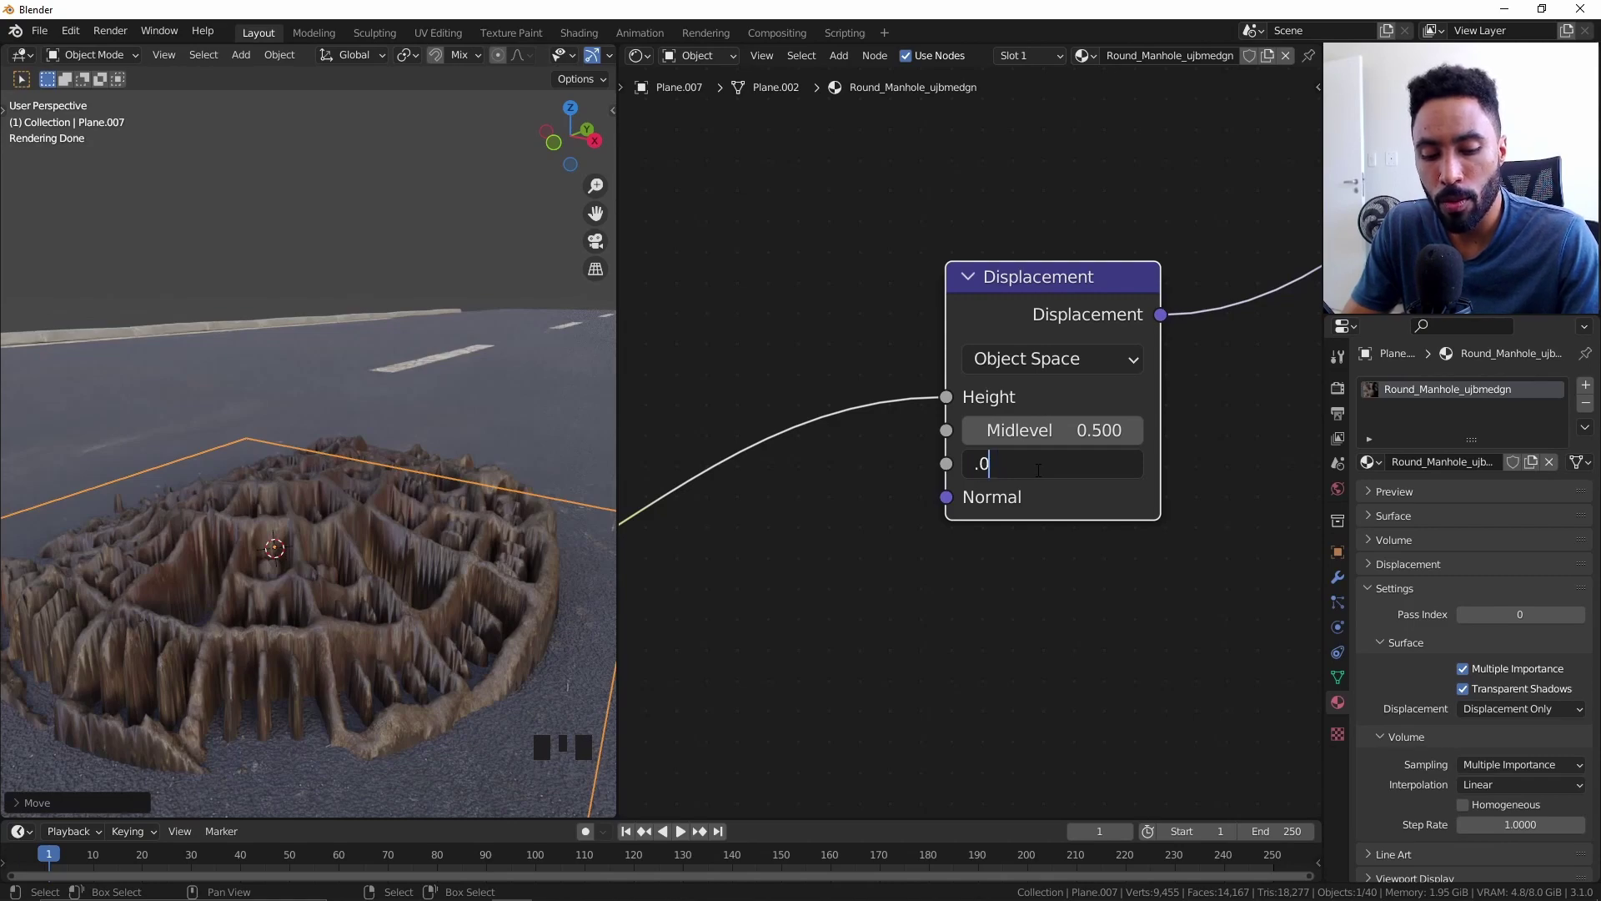
{"action": "key", "text": "Return"}
{"action": "key", "text": "g"}
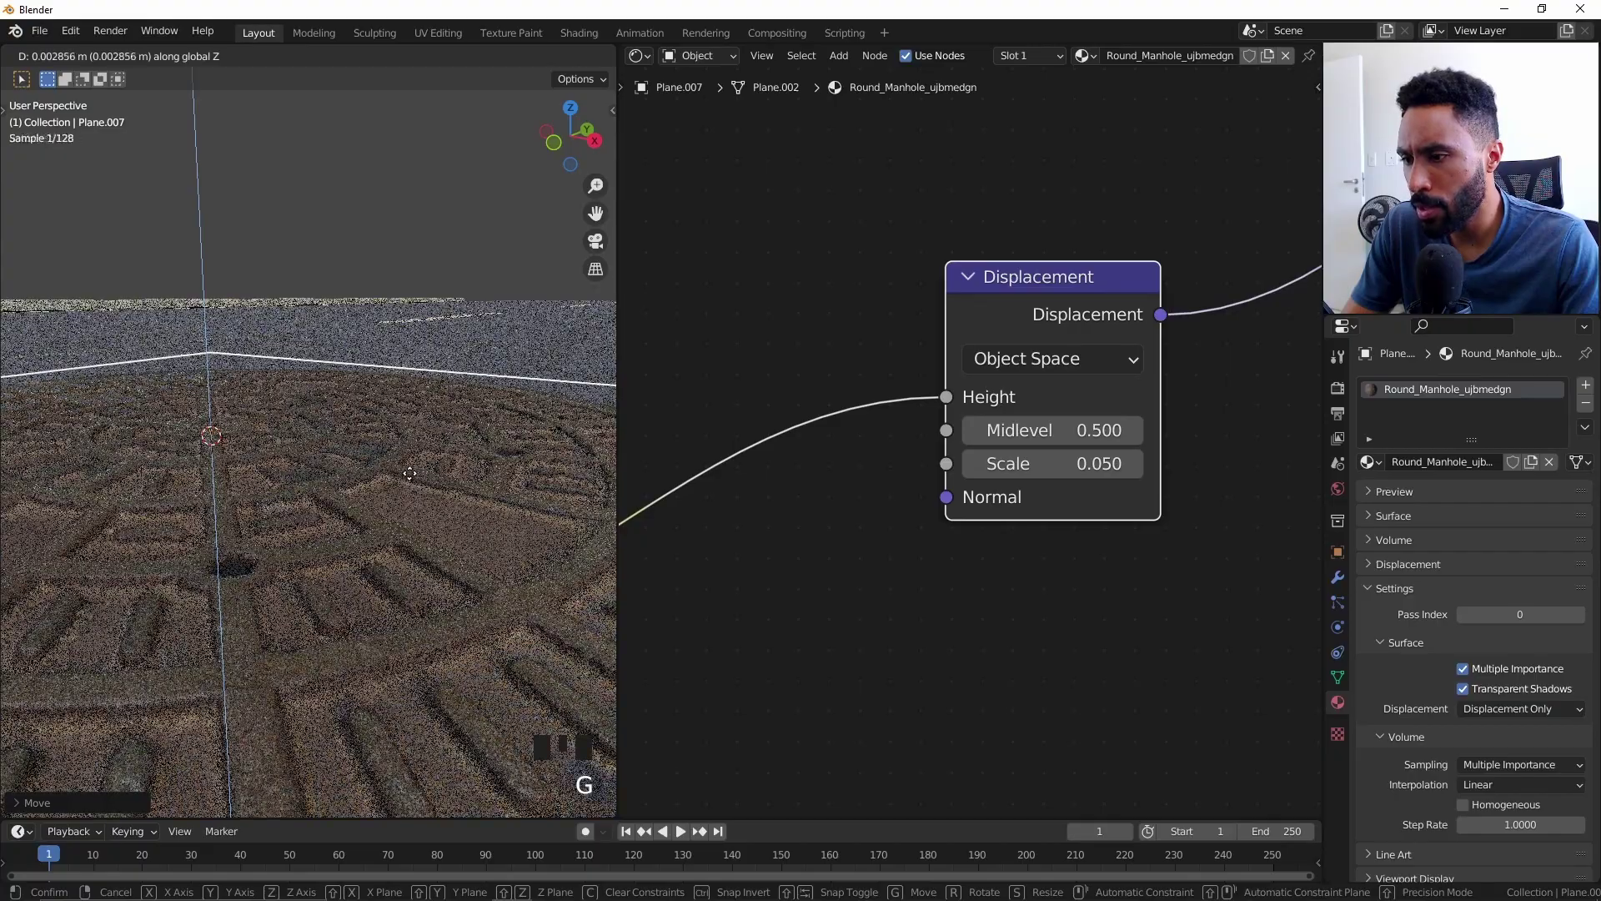
{"action": "left_click", "coordinate": [409, 468]}
{"action": "scroll", "coordinate": [407, 468], "scroll_direction": "down", "scroll_amount": 4}
{"action": "scroll", "coordinate": [375, 475], "scroll_direction": "up", "scroll_amount": 3}
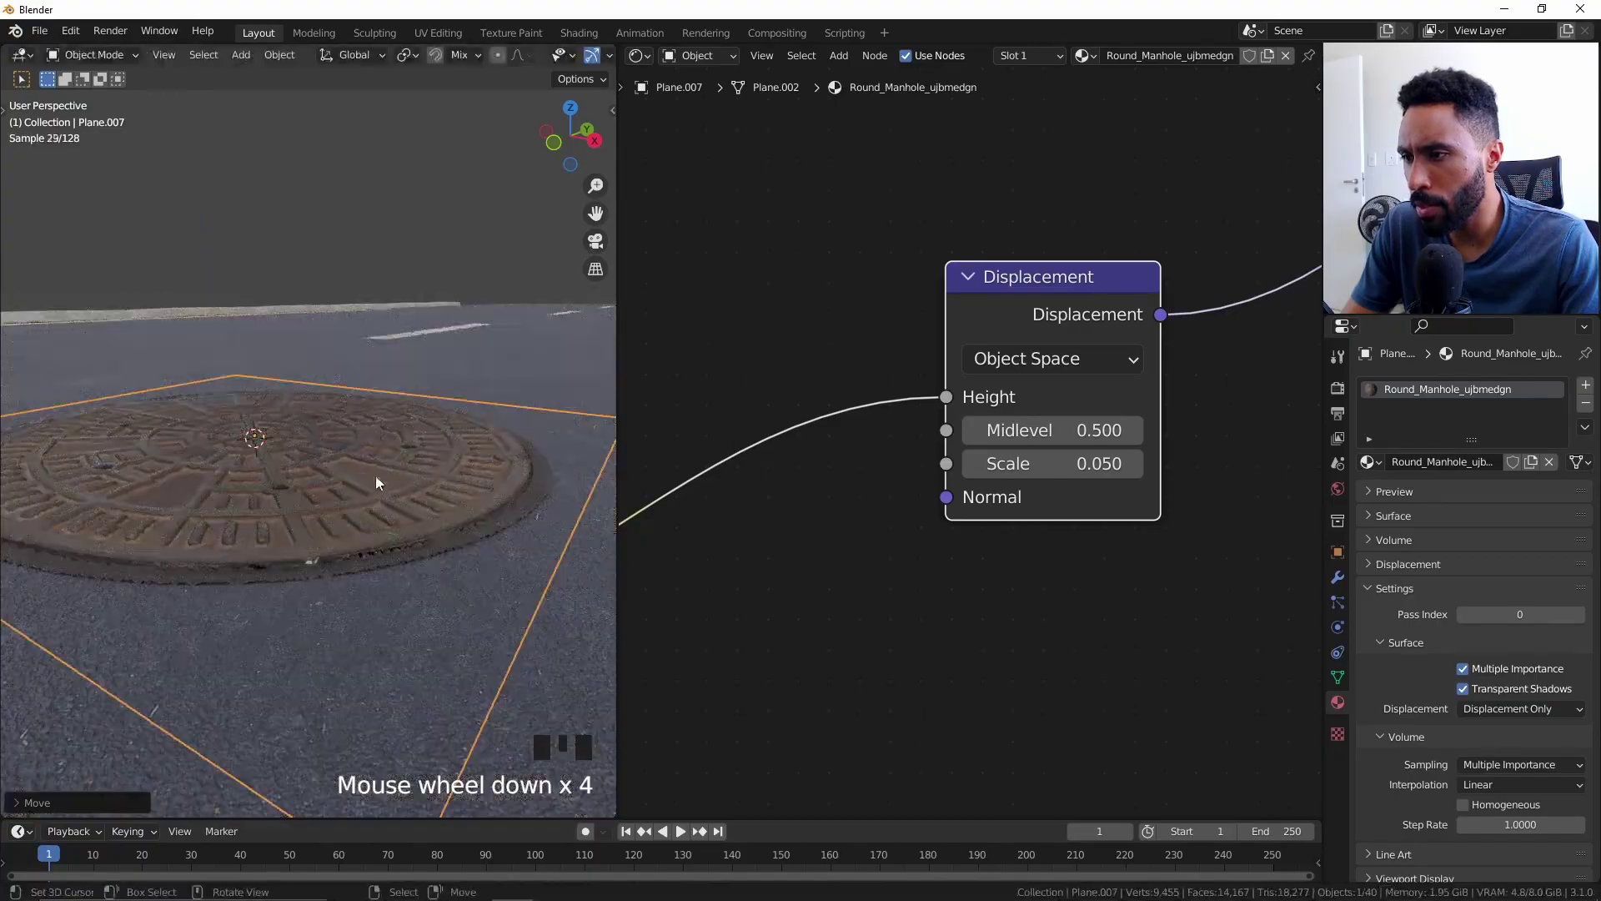
Maximize the 3D viewport to view the manhole on the road, then move it horizontally to another spot on the asphalt.
{"action": "key", "text": "alt+a"}
{"action": "key", "text": "ctrl+space"}
{"action": "scroll", "coordinate": [659, 572], "scroll_direction": "down", "scroll_amount": 7}
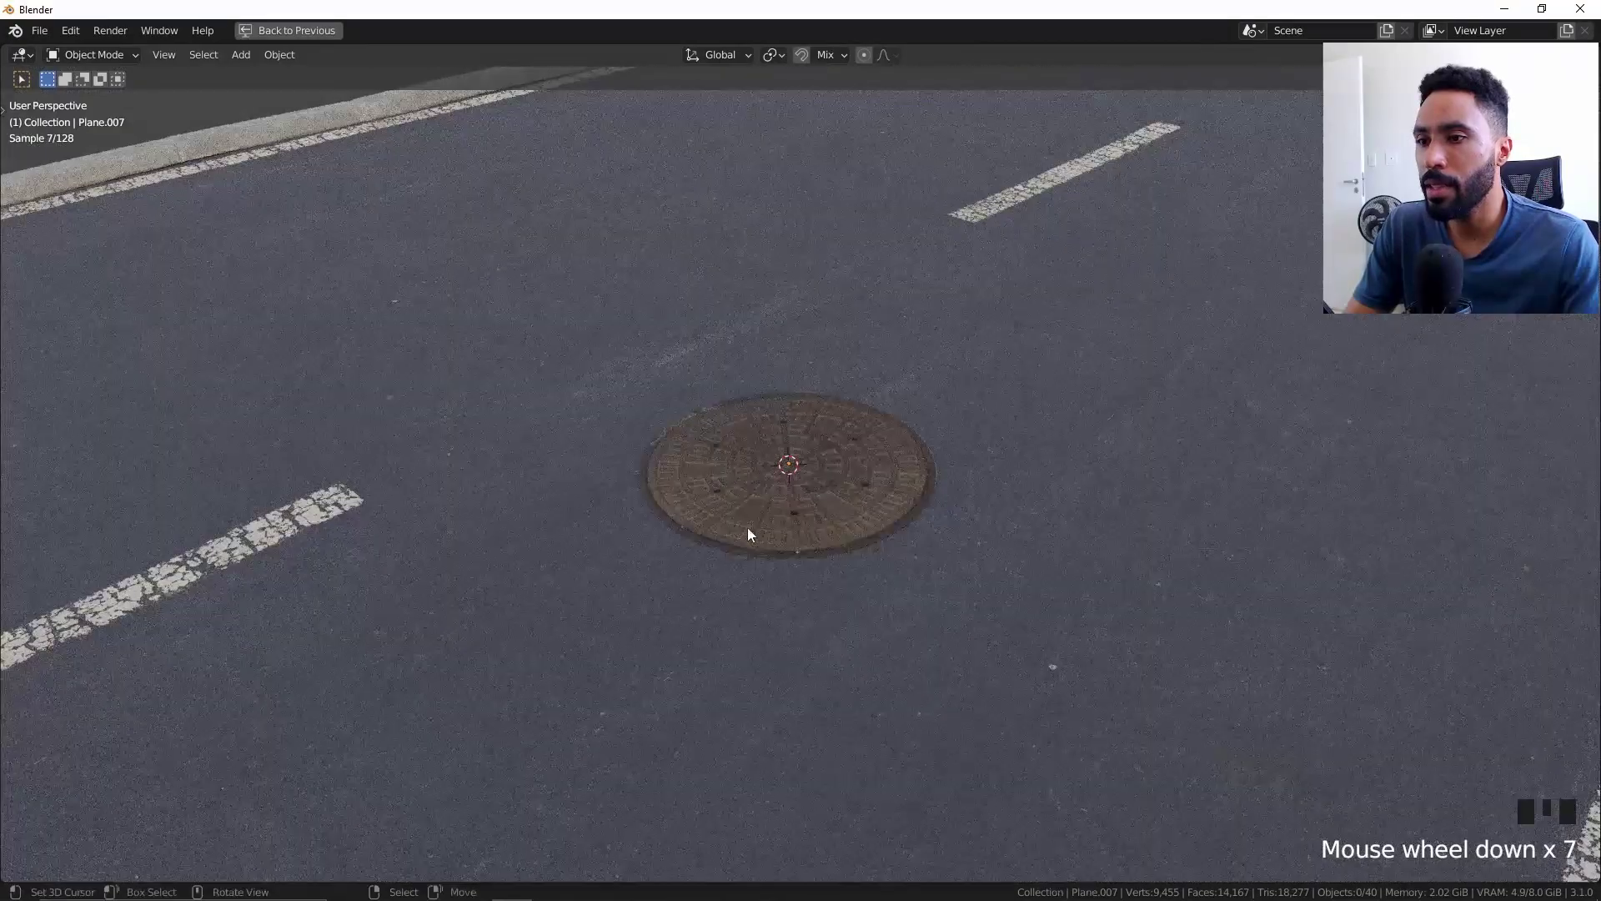
{"action": "right_click", "coordinate": [779, 509]}
{"action": "scroll", "coordinate": [779, 509], "scroll_direction": "down", "scroll_amount": 5}
{"action": "key", "text": "g"}
{"action": "key", "text": "shift+z"}
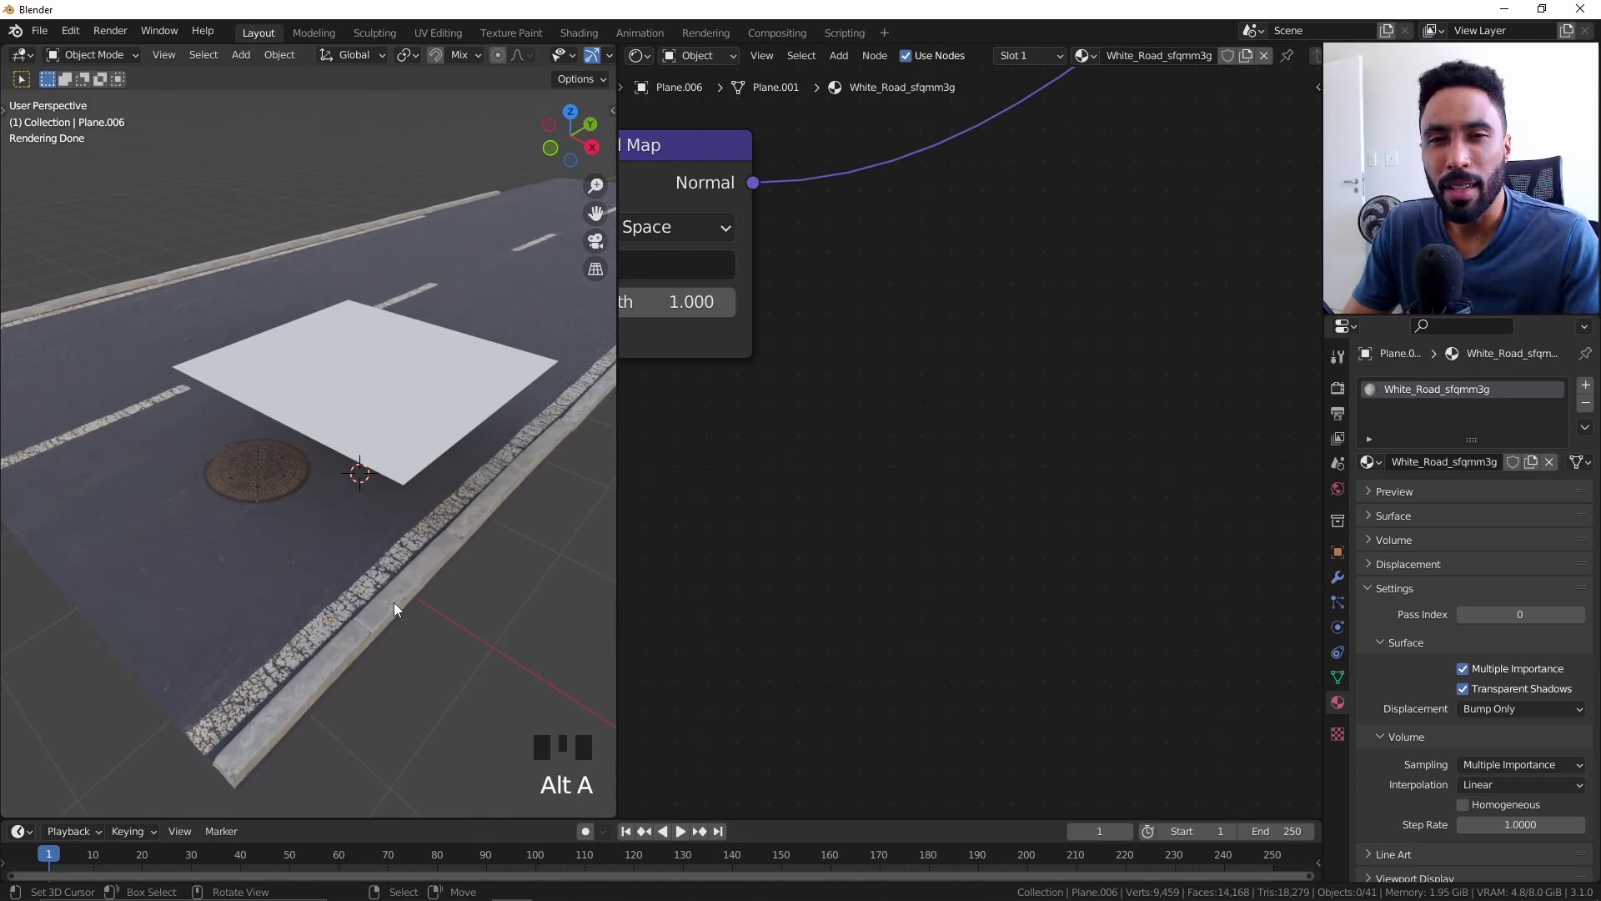
Switch to Quixel Bridge and set the Rangoon Creeper Leaves decal's download resolution to 2K.
{"action": "right_click", "coordinate": [395, 417]}
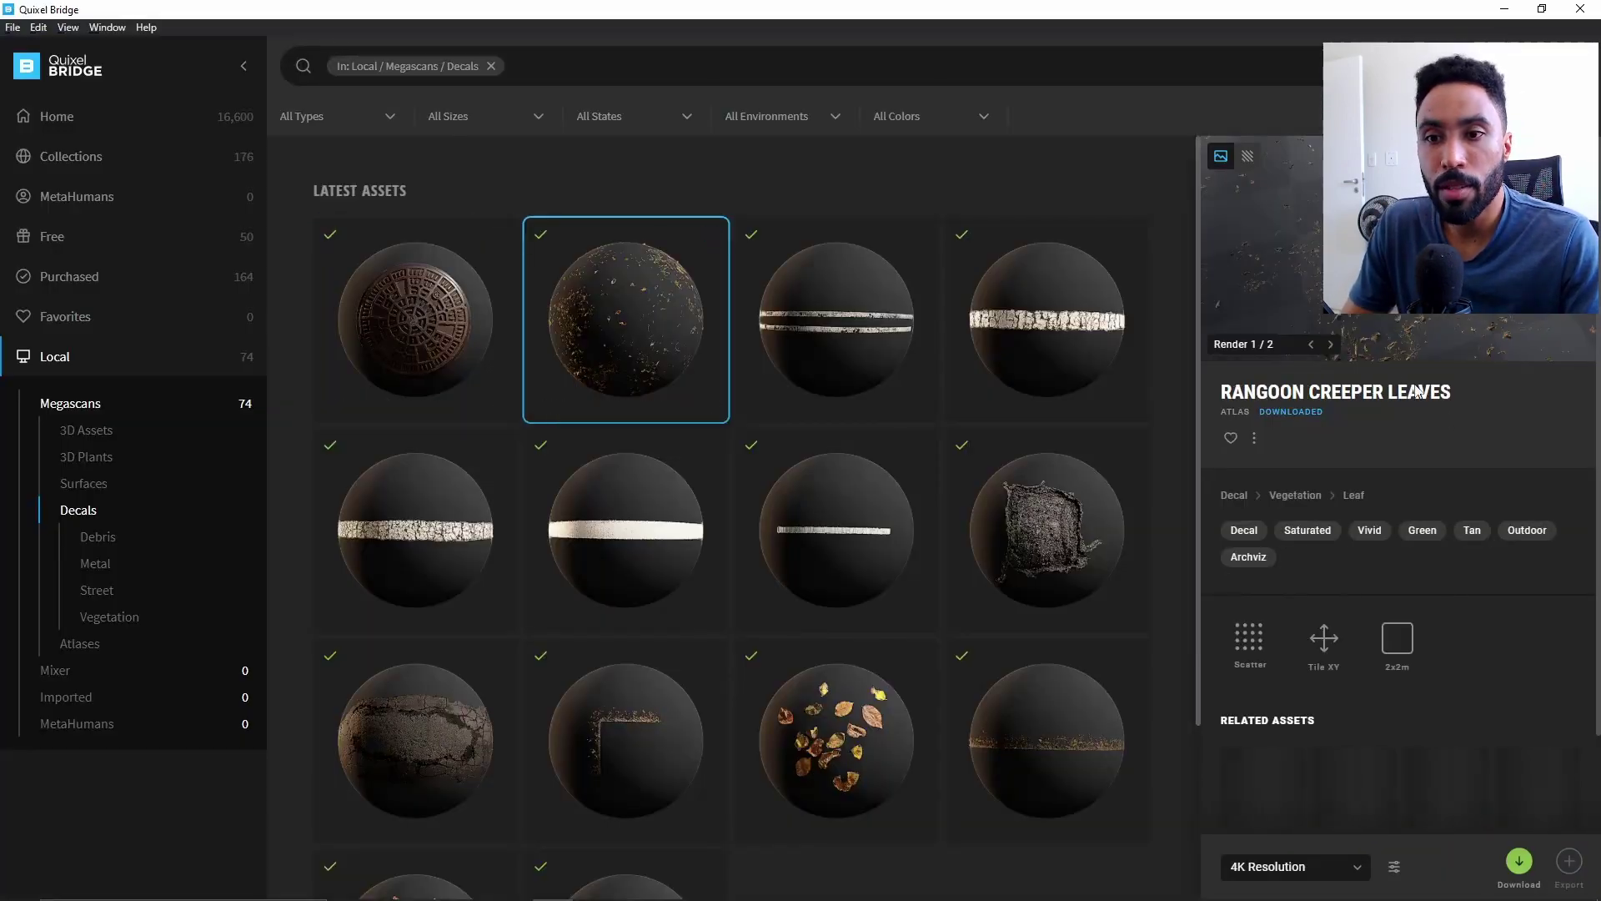
{"action": "left_click", "coordinate": [1334, 867]}
{"action": "left_click", "coordinate": [1299, 772]}
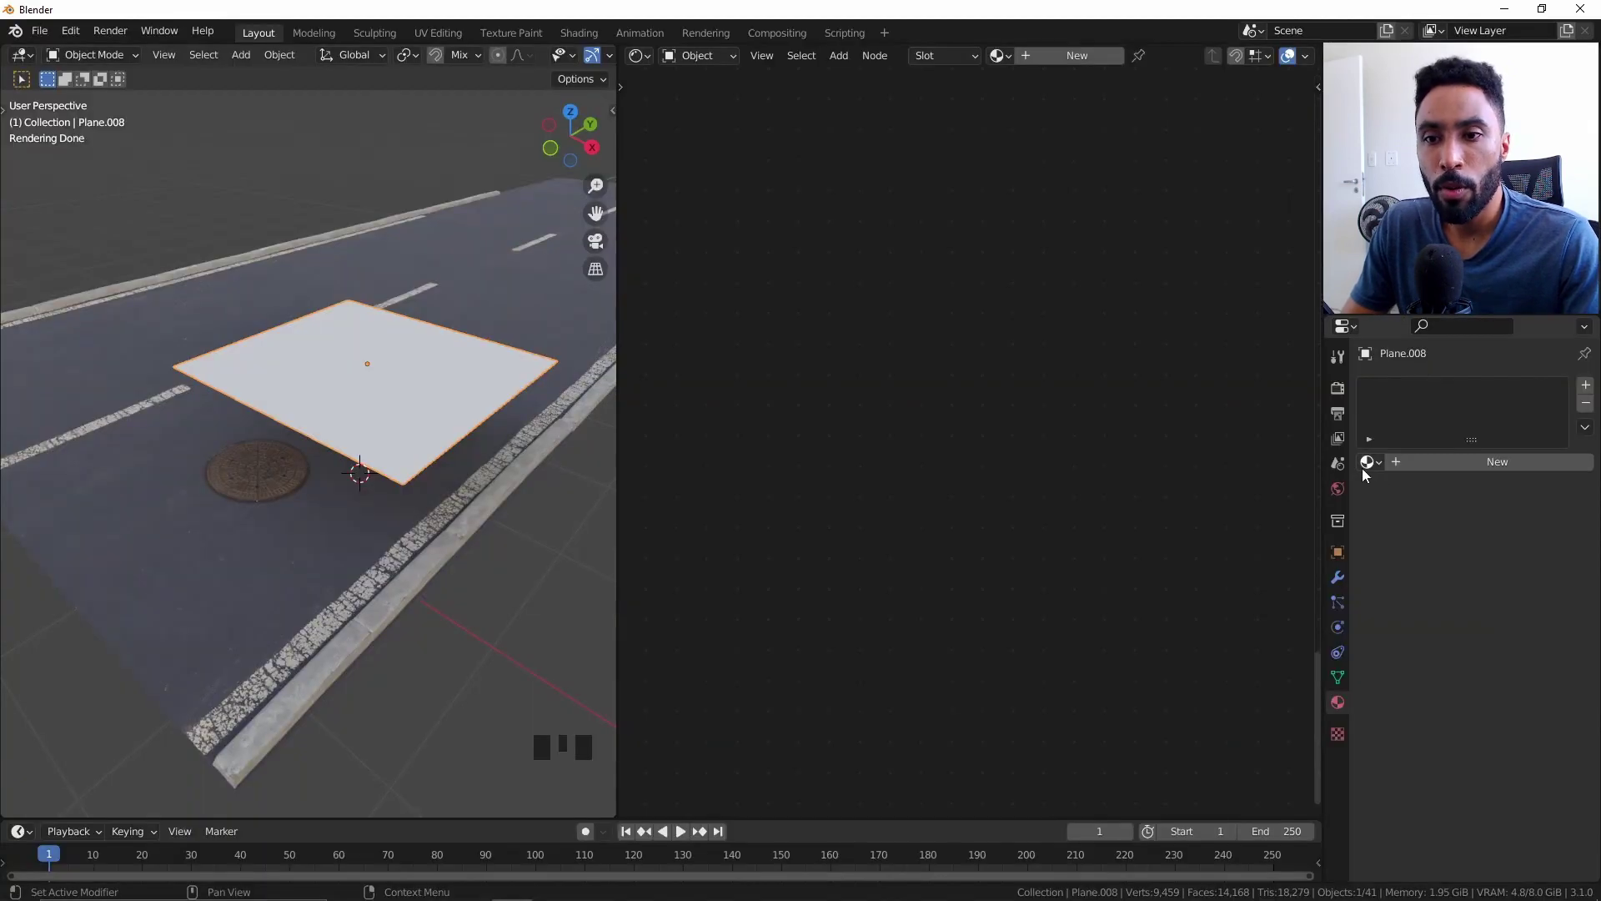
Assign the Rangoon_Creeper_shqpxsn material to the floating plane and detach the Separate RGB node from its displacement chain.
{"action": "left_click", "coordinate": [1368, 462]}
{"action": "left_click", "coordinate": [1251, 524]}
{"action": "scroll", "coordinate": [980, 332], "scroll_direction": "down", "scroll_amount": 4}
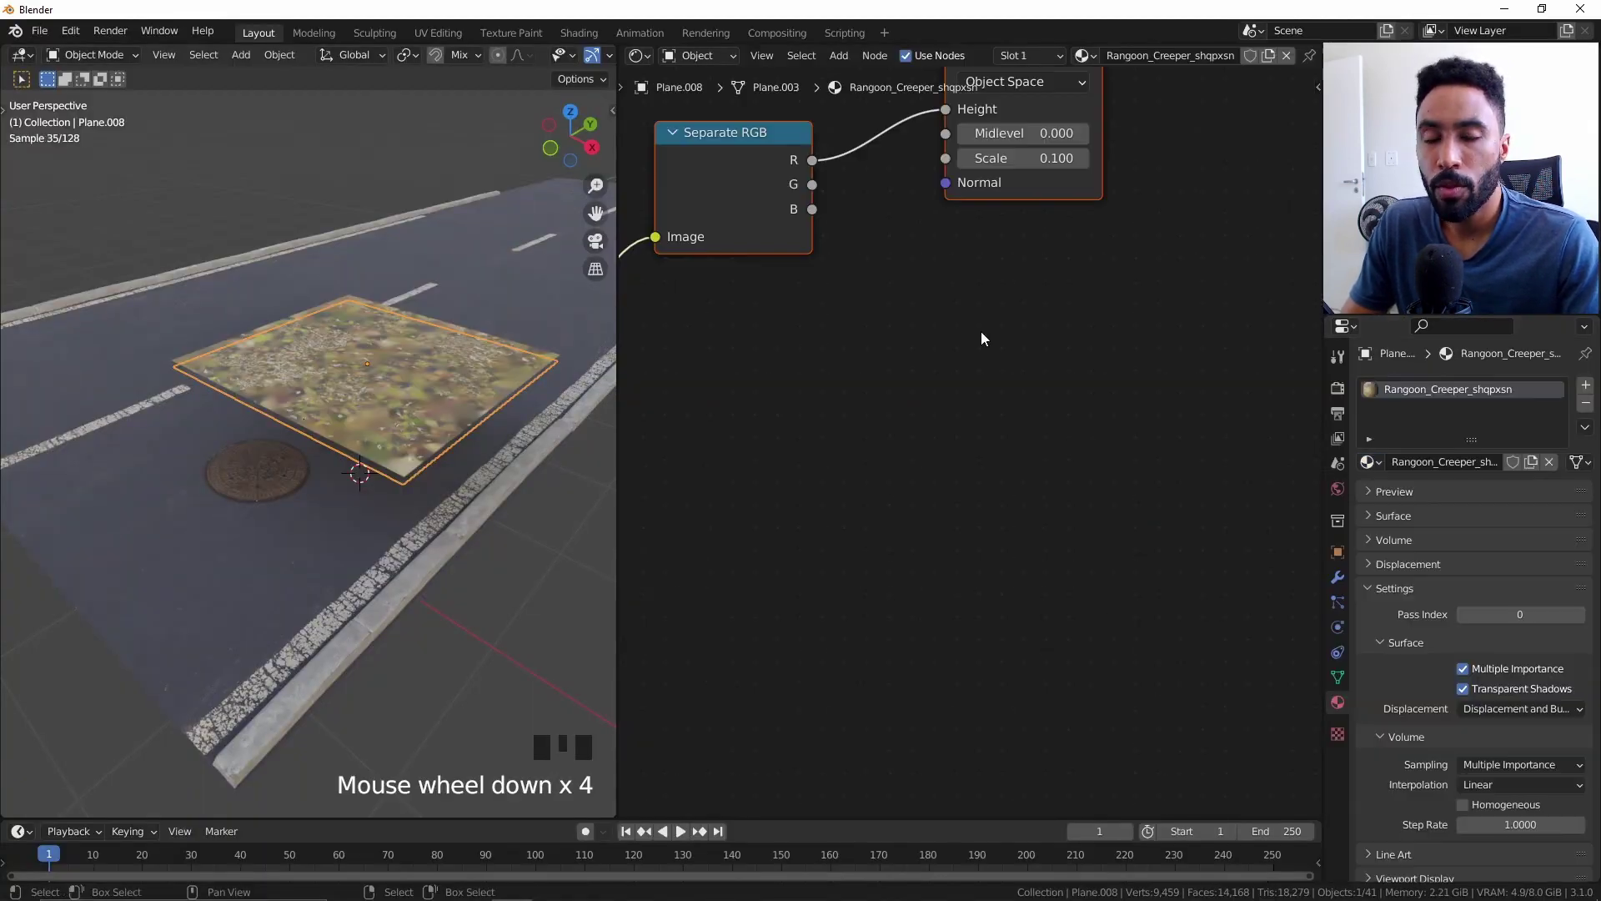
{"action": "scroll", "coordinate": [1025, 392], "scroll_direction": "down", "scroll_amount": 3}
{"action": "scroll", "coordinate": [1061, 435], "scroll_direction": "down", "scroll_amount": 2}
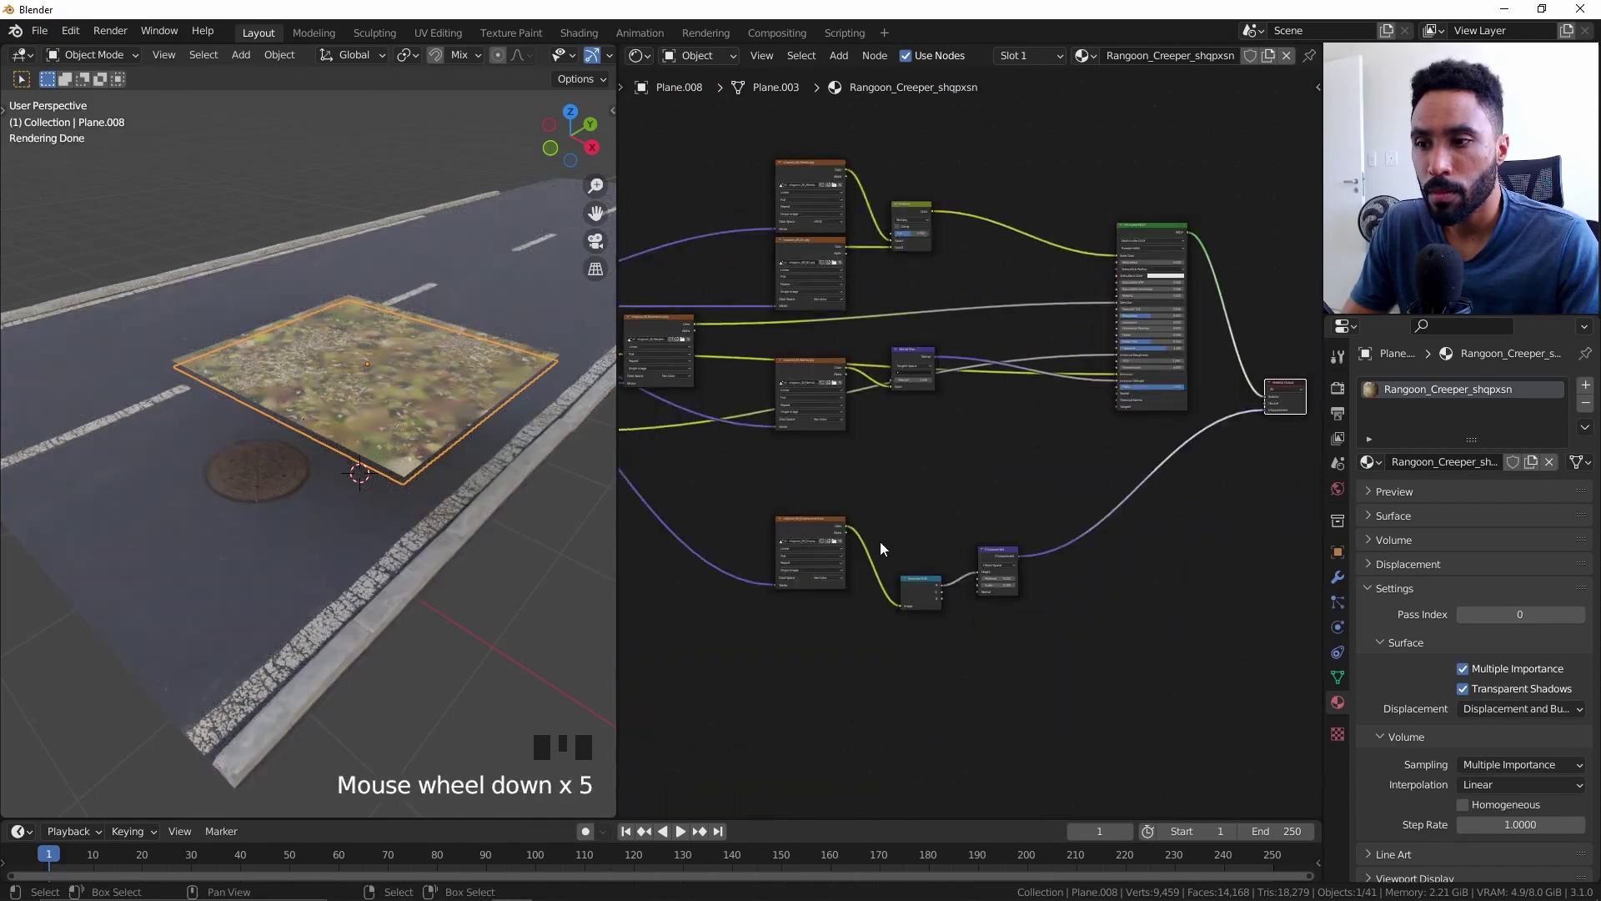
{"action": "right_click_drag", "start_coordinate": [1061, 434], "coordinate": [1120, 440]}
{"action": "left_click", "coordinate": [1119, 441]}
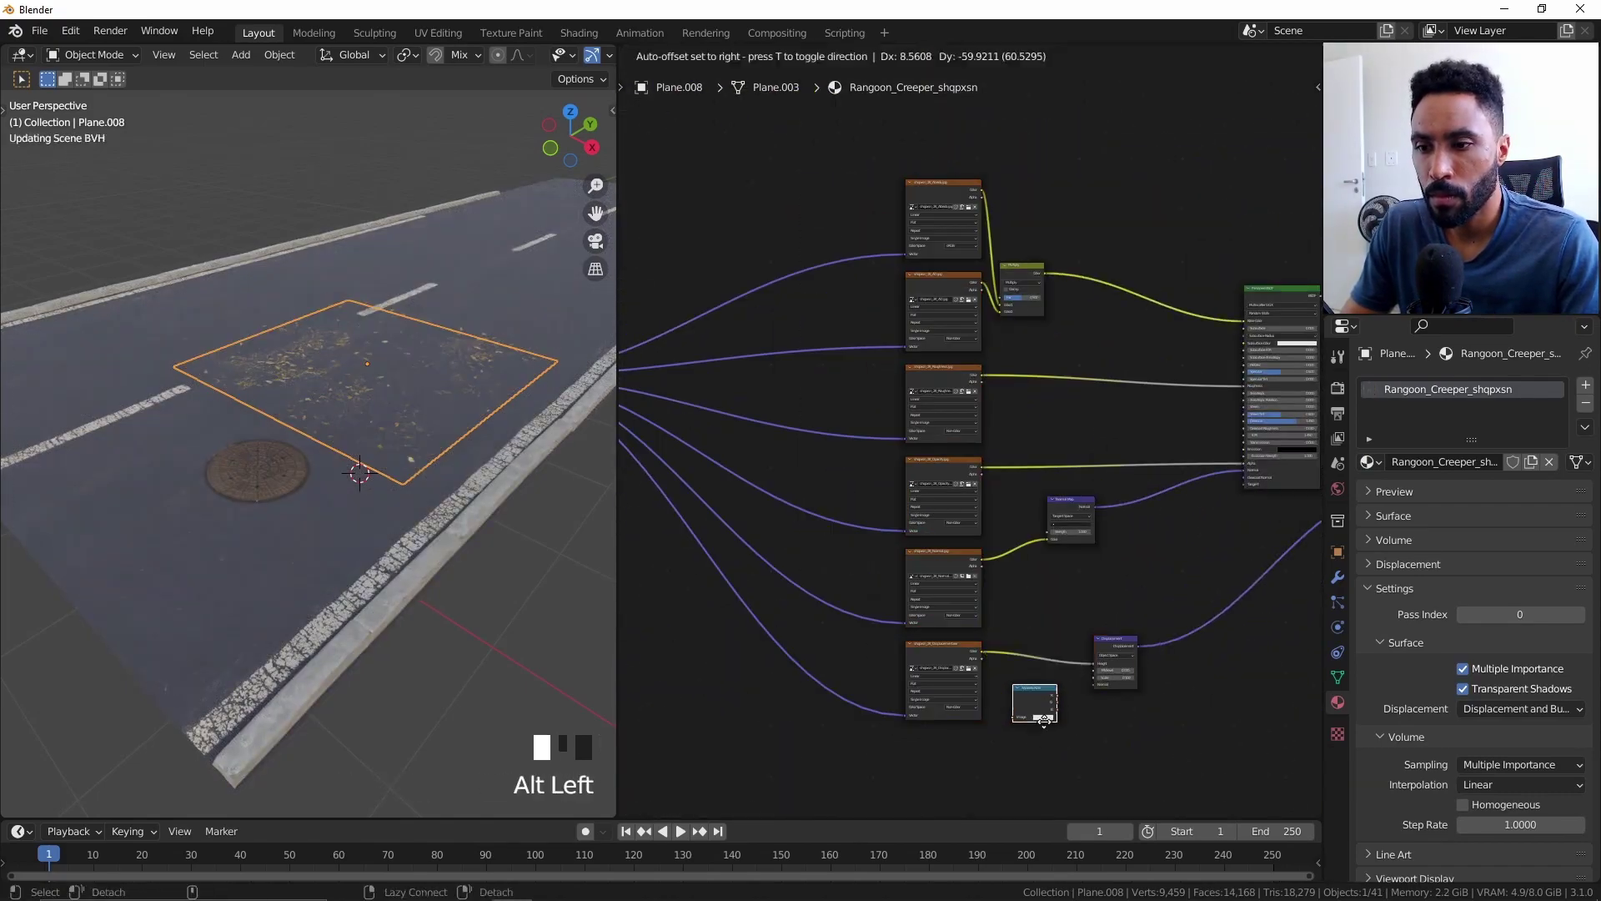
Enlarge the 3D viewport and move the leaf plane down onto the road, placing it in the empty lane opposite the manhole.
{"action": "left_click_drag", "start_coordinate": [616, 500], "coordinate": [1046, 500]}
{"action": "scroll", "coordinate": [627, 512], "scroll_direction": "up", "scroll_amount": 2}
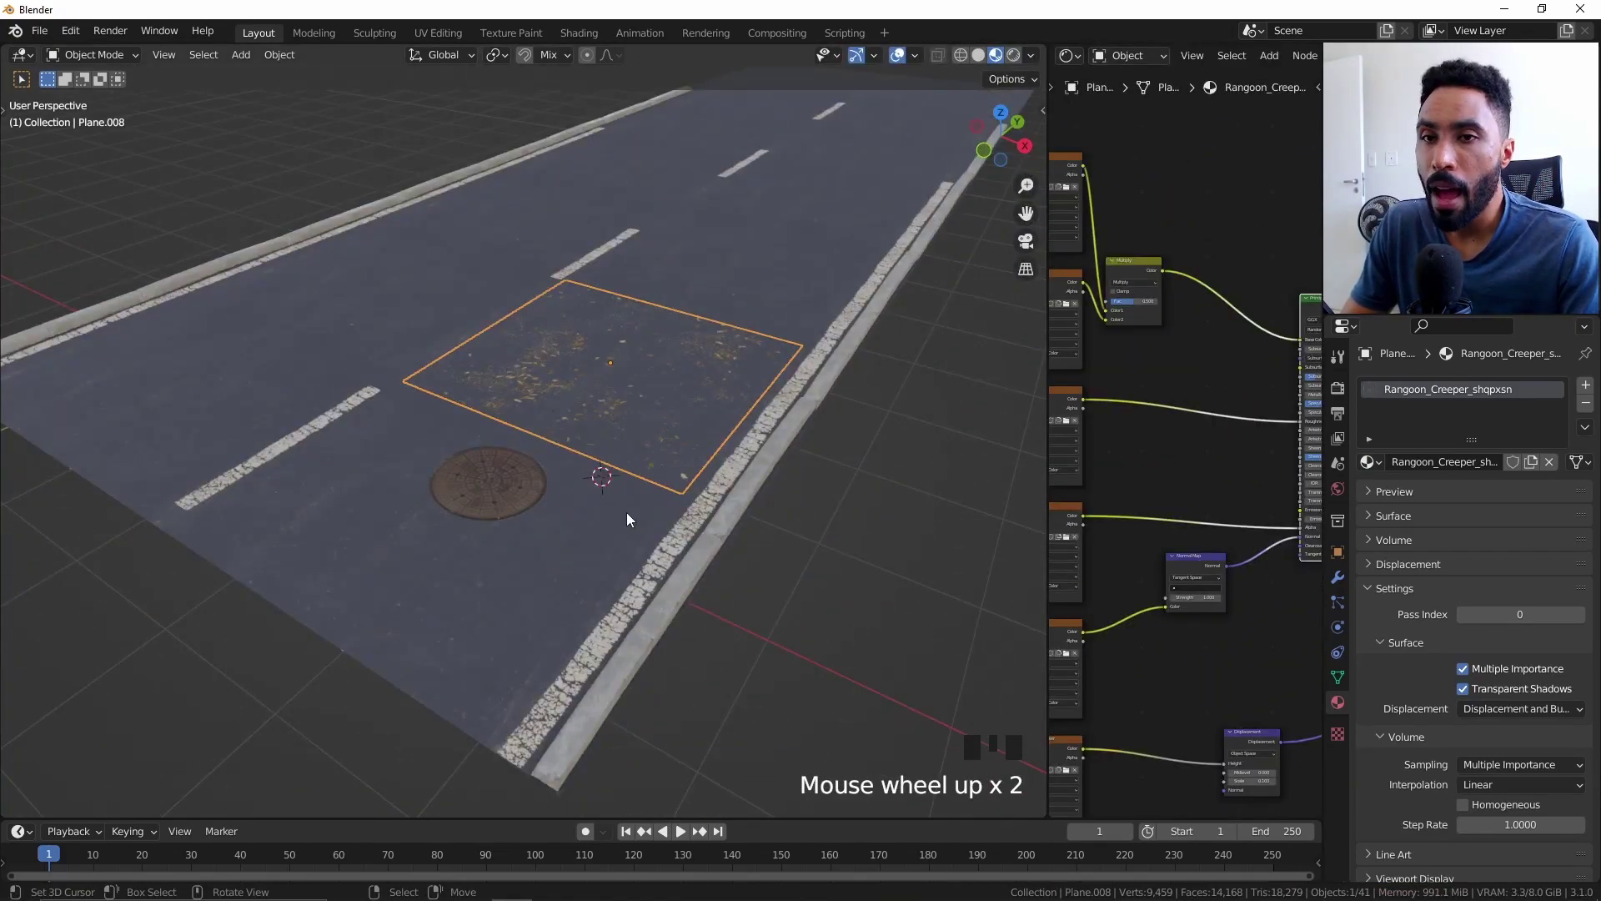
{"action": "key", "text": "g"}
{"action": "left_click", "coordinate": [627, 519]}
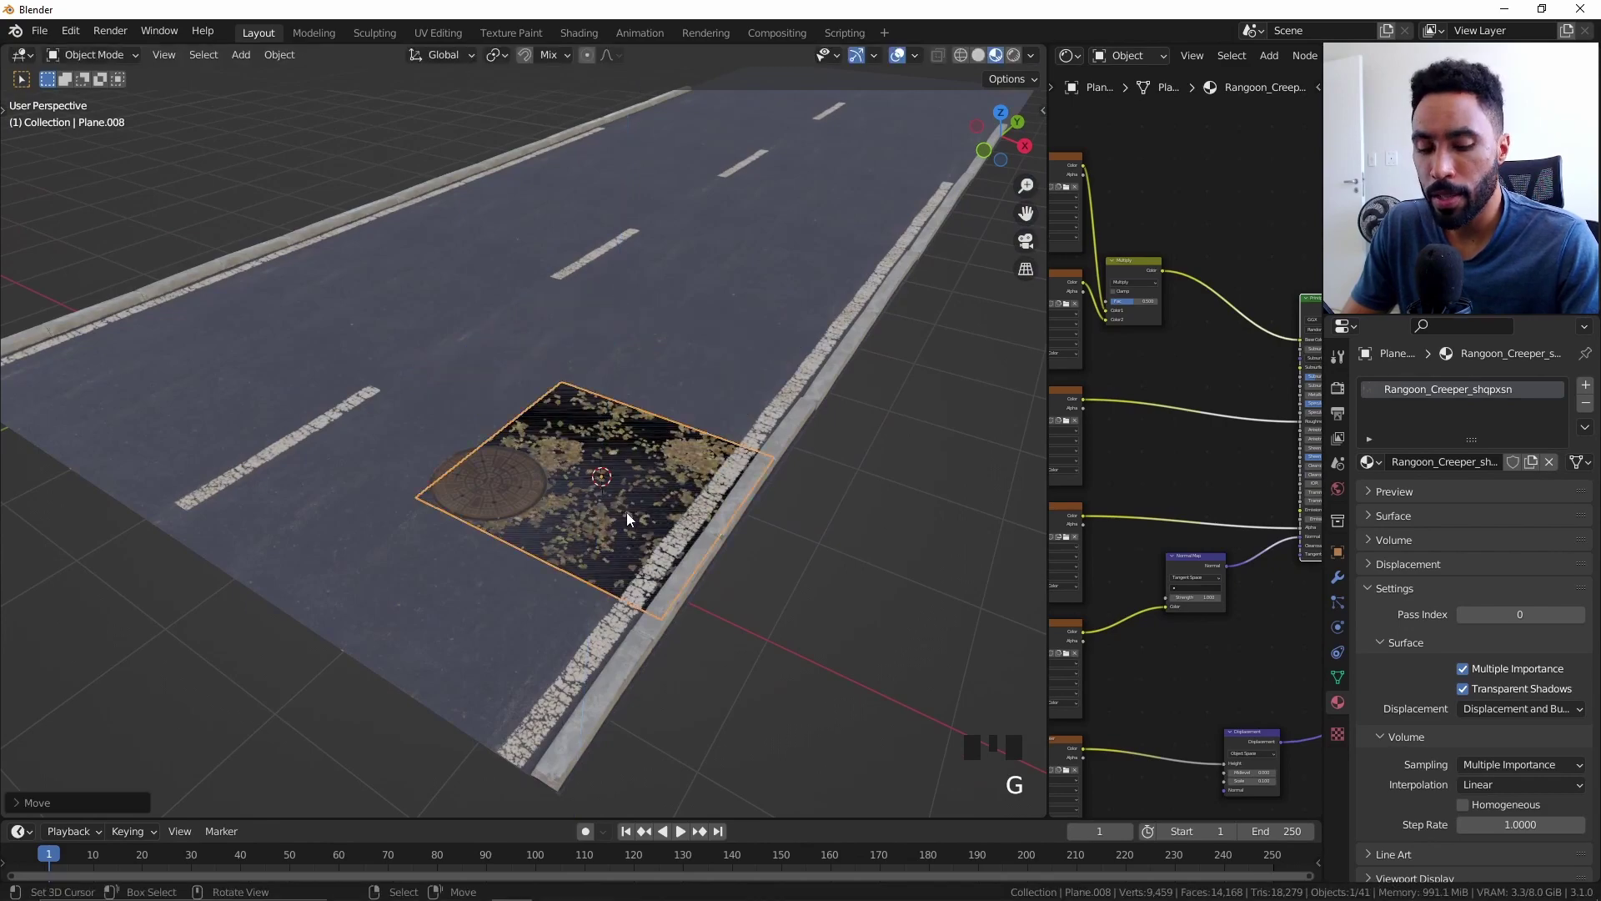
{"action": "key", "text": "KP_7"}
{"action": "key", "text": "g"}
{"action": "left_click", "coordinate": [169, 562]}
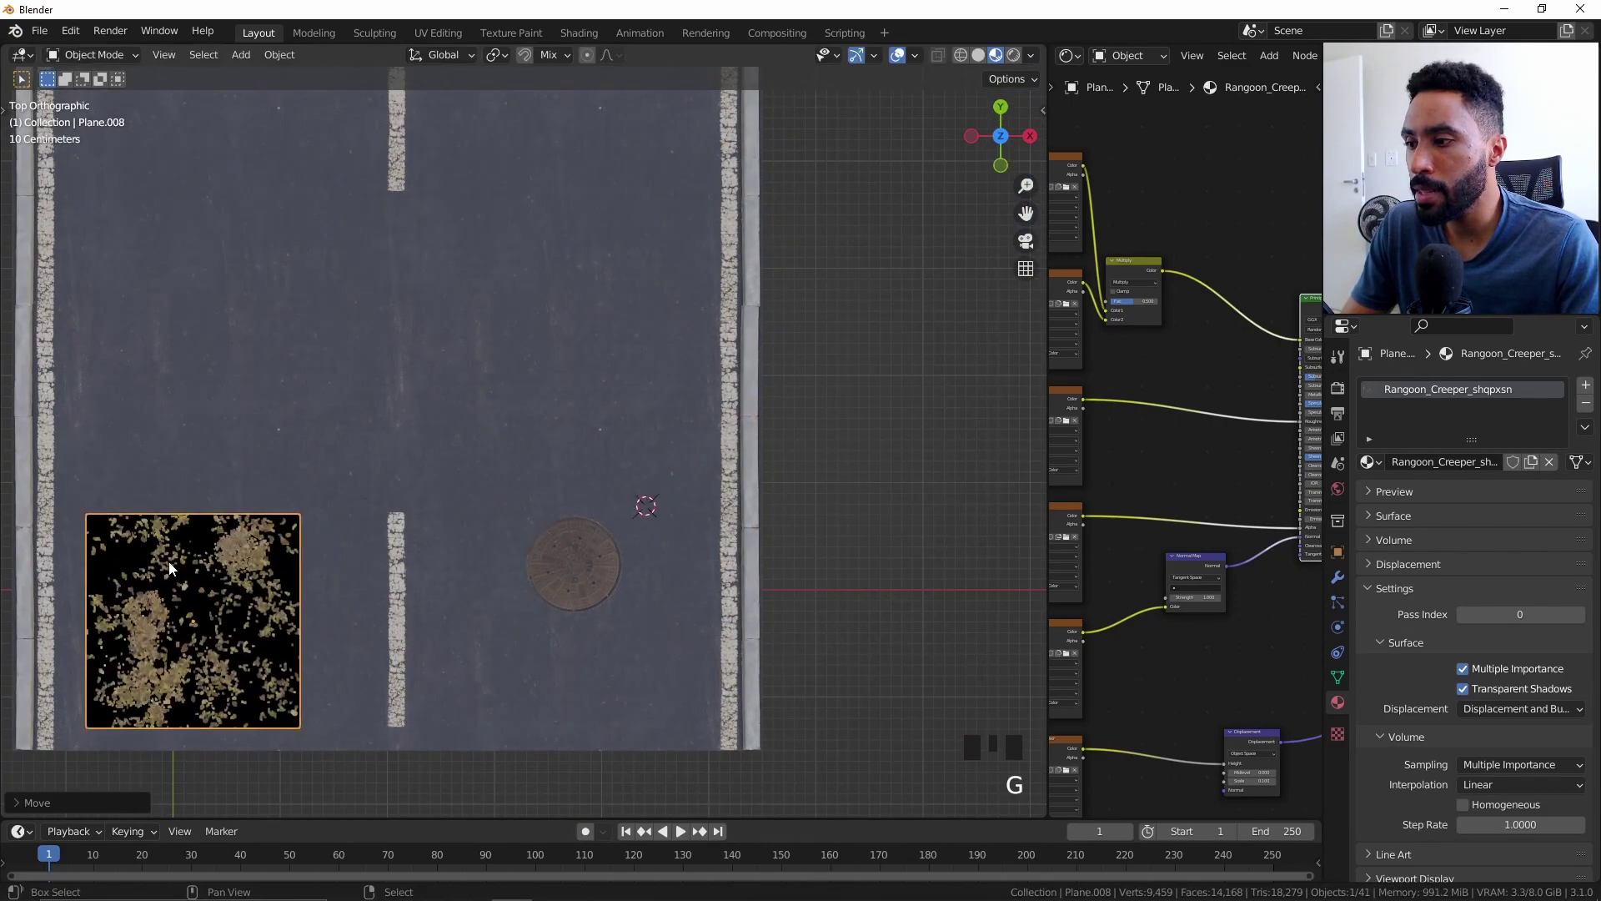
Lift the leaf plane just clear of the asphalt and check the decal from above and at an angle.
{"action": "scroll", "coordinate": [527, 407], "scroll_direction": "up", "scroll_amount": 3}
{"action": "middle_click_drag", "start_coordinate": [675, 457], "coordinate": [608, 302]}
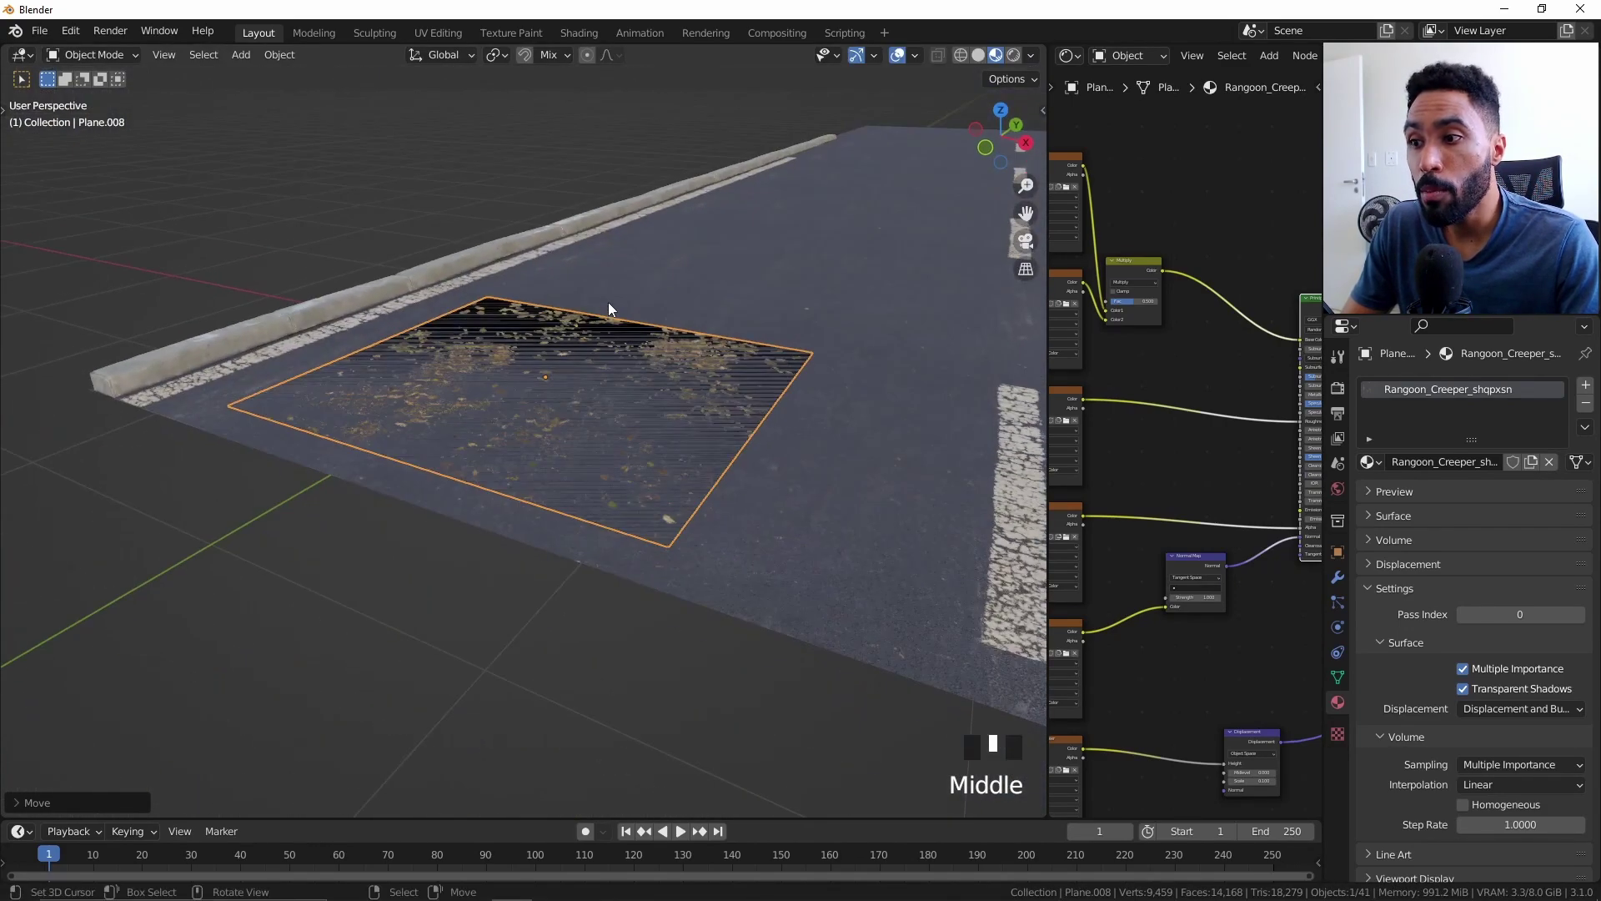
{"action": "key", "text": "KP_7"}
{"action": "key", "text": "alt+a"}
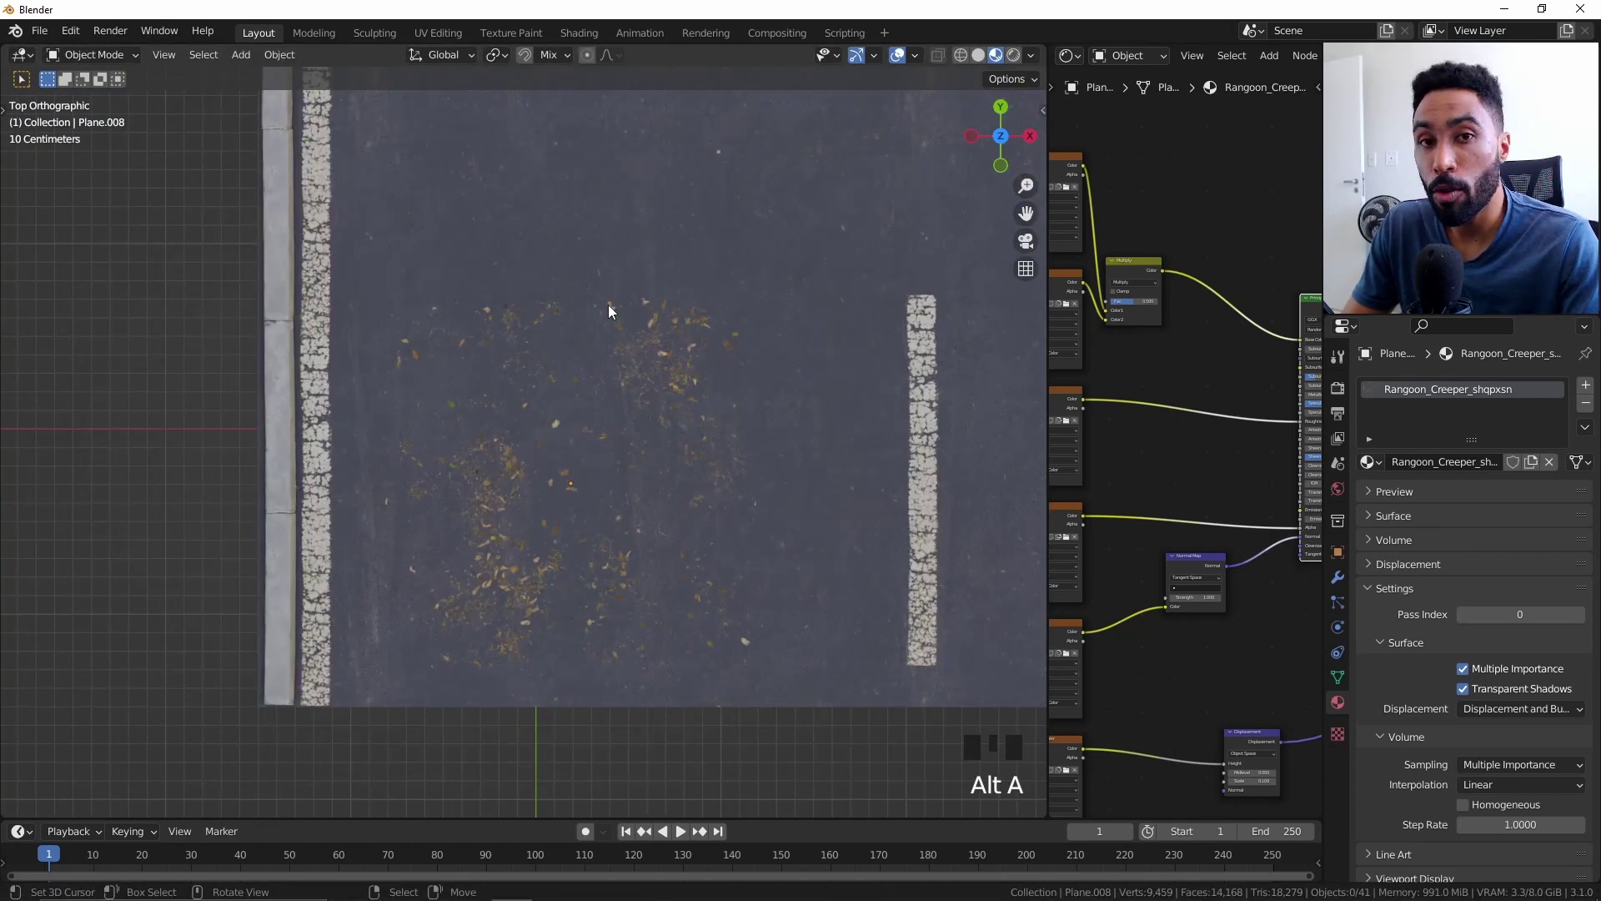
{"action": "middle_click_drag", "start_coordinate": [608, 312], "coordinate": [505, 427]}
{"action": "right_click", "coordinate": [506, 427]}
{"action": "key", "text": "Page_Down"}
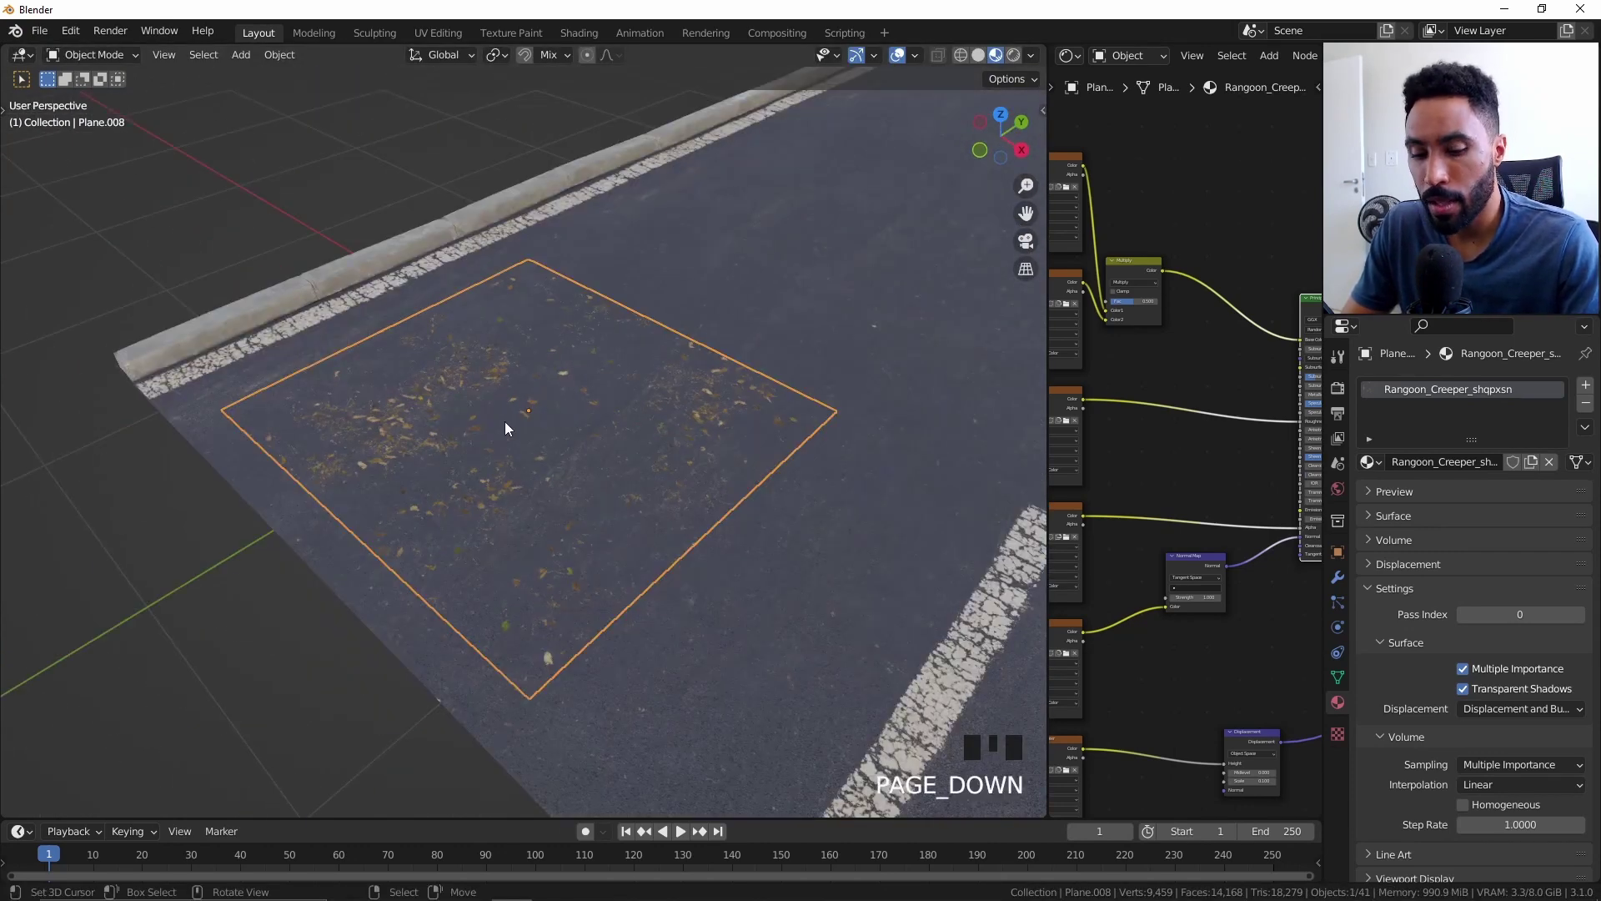
Try to extend the leaf plane's far edge along Y in Edit Mode, using Correct Face Attributes to repeat the leaf texture.
{"action": "key", "text": "KP_7"}
{"action": "scroll", "coordinate": [748, 488], "scroll_direction": "down", "scroll_amount": 5}
{"action": "middle_click_drag", "start_coordinate": [749, 487], "coordinate": [677, 584], "text": "shift"}
{"action": "key", "text": "Tab"}
{"action": "left_click_drag", "start_coordinate": [433, 415], "coordinate": [683, 502]}
{"action": "left_click", "coordinate": [1009, 78]}
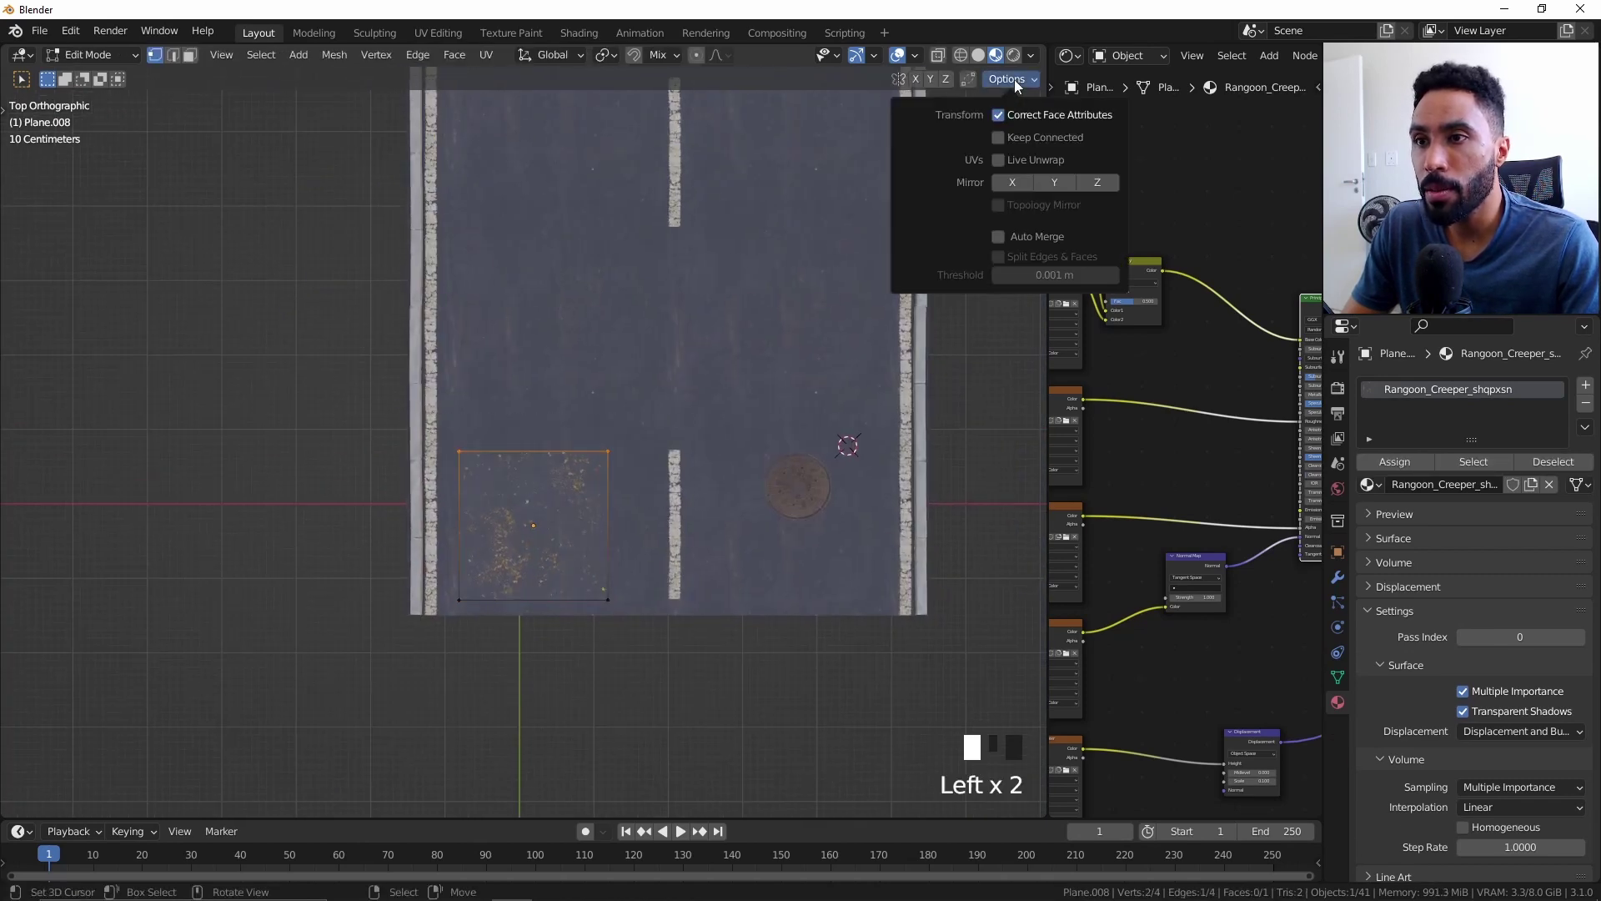
{"action": "key", "text": "g"}
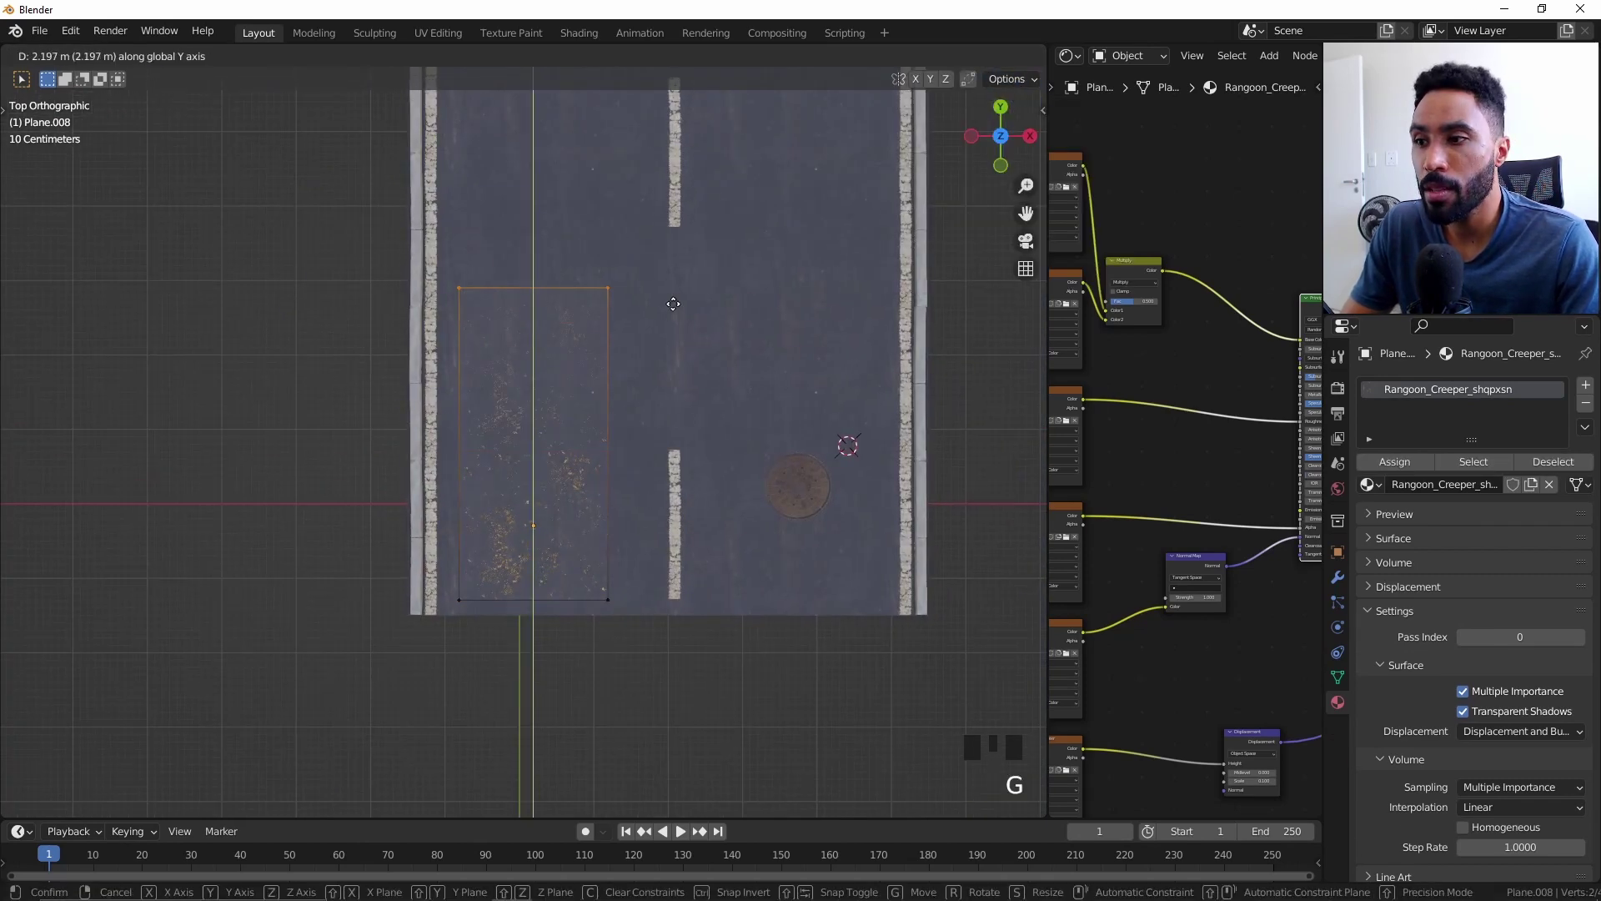
{"action": "left_click", "coordinate": [581, 150]}
{"action": "key", "text": "Tab"}
{"action": "middle_click_drag", "start_coordinate": [621, 415], "coordinate": [537, 580], "text": "shift"}
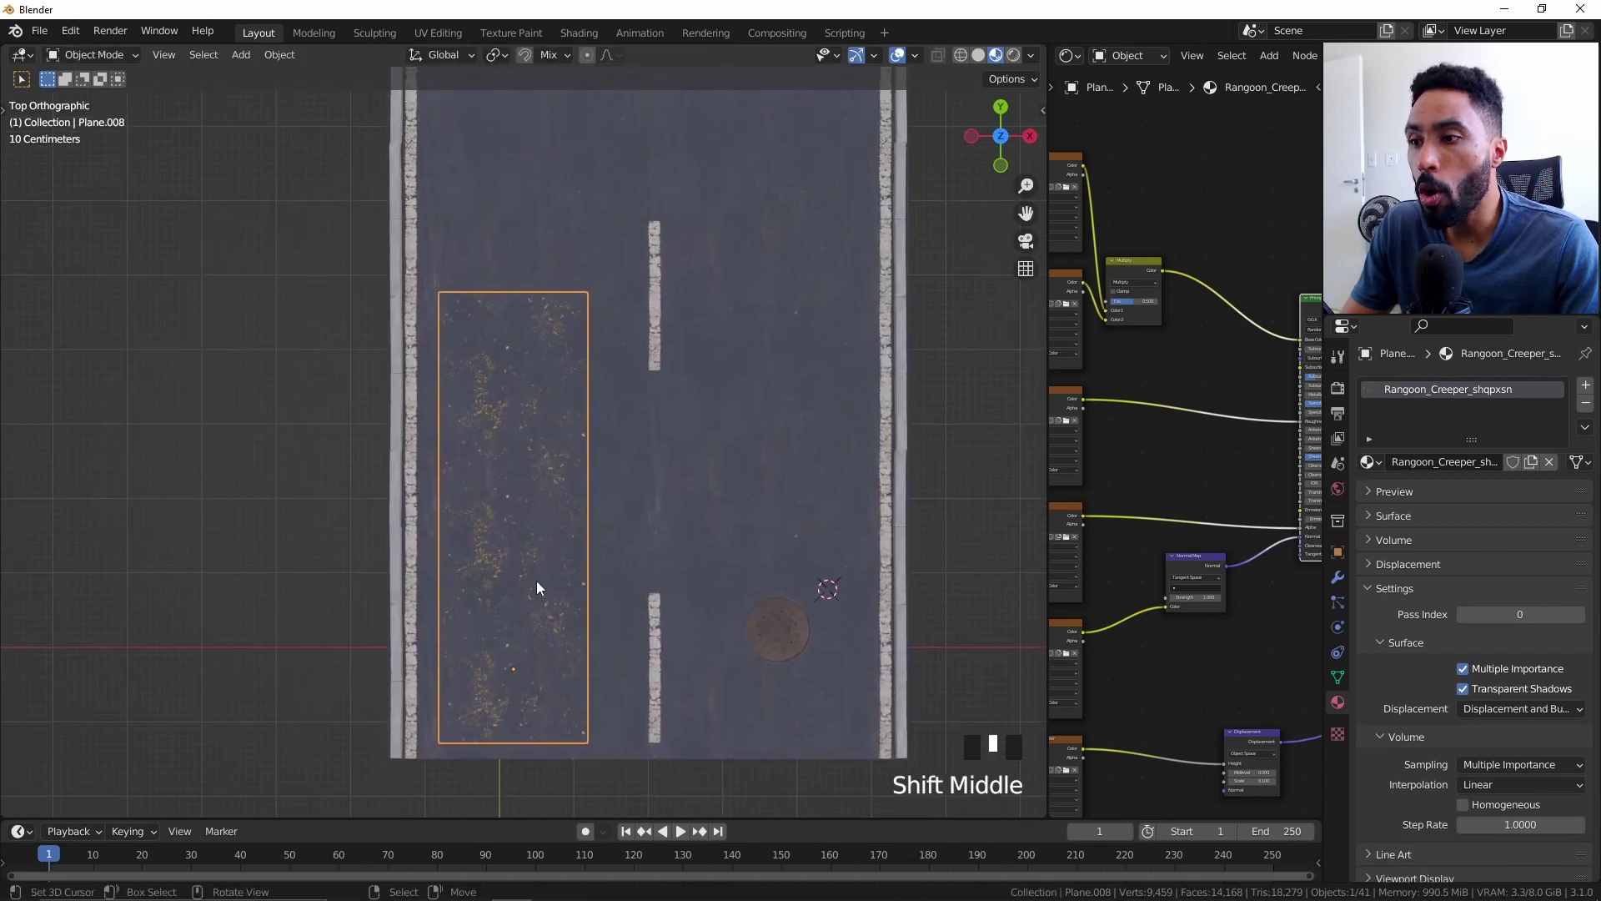
Undo the leaf plane's edge extension and return to Object Mode.
{"action": "key", "text": "ctrl+z"}
{"action": "key", "text": "ctrl+z"}
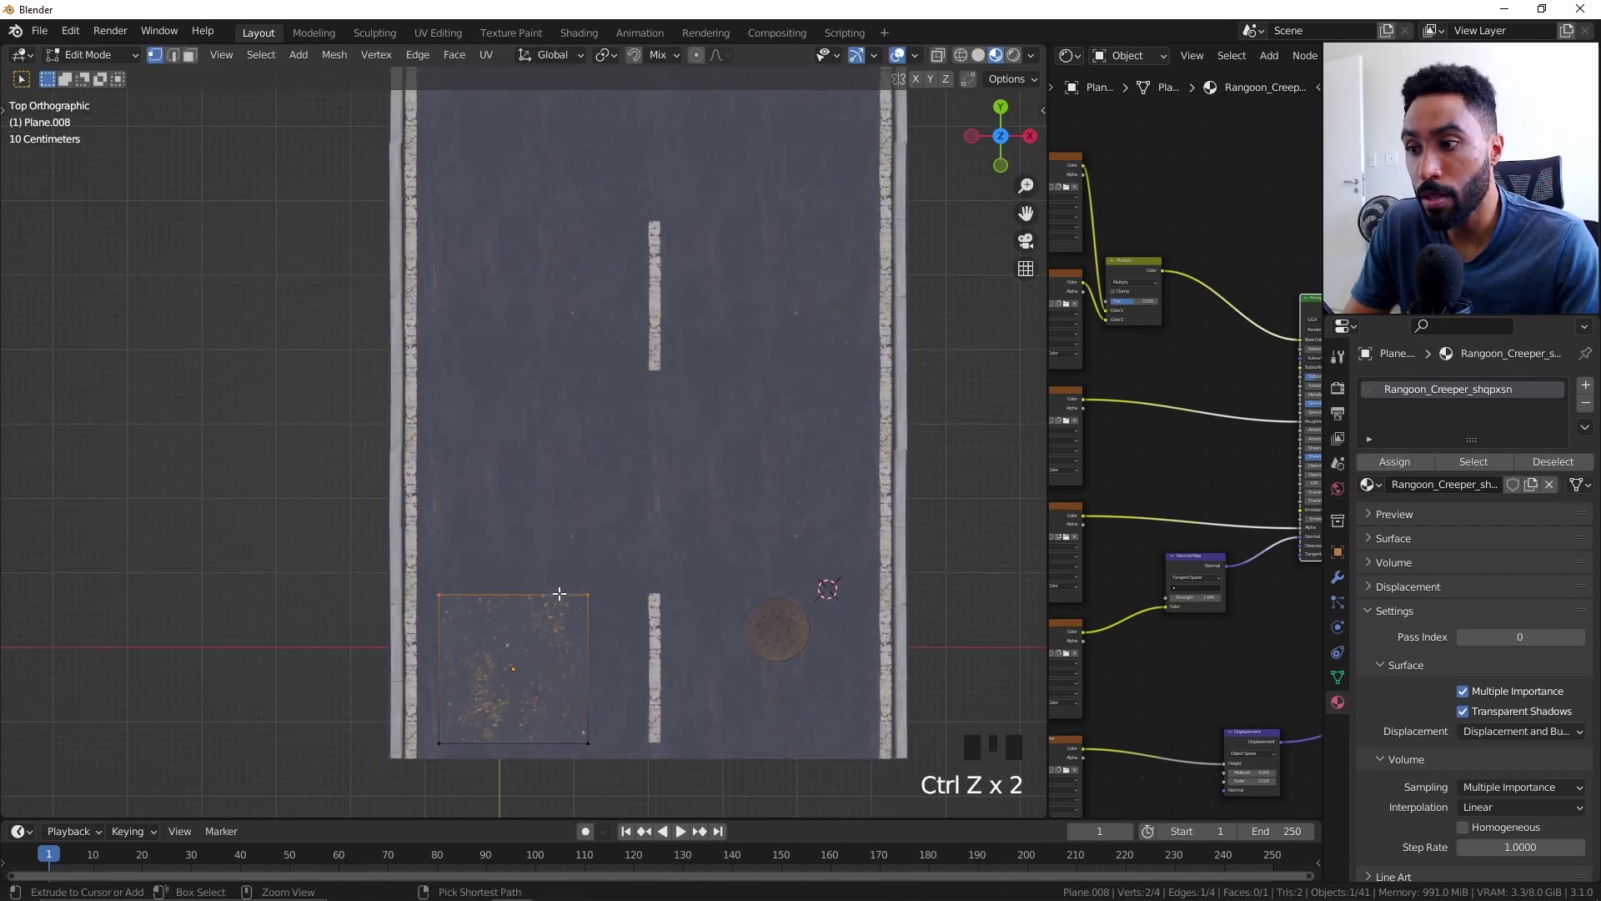
{"action": "key", "text": "Tab"}
Make a linked duplicate of the leaf plane, rotate it at an angle and place it just beyond the original, partly overlapping it.
{"action": "key", "text": "alt+d"}
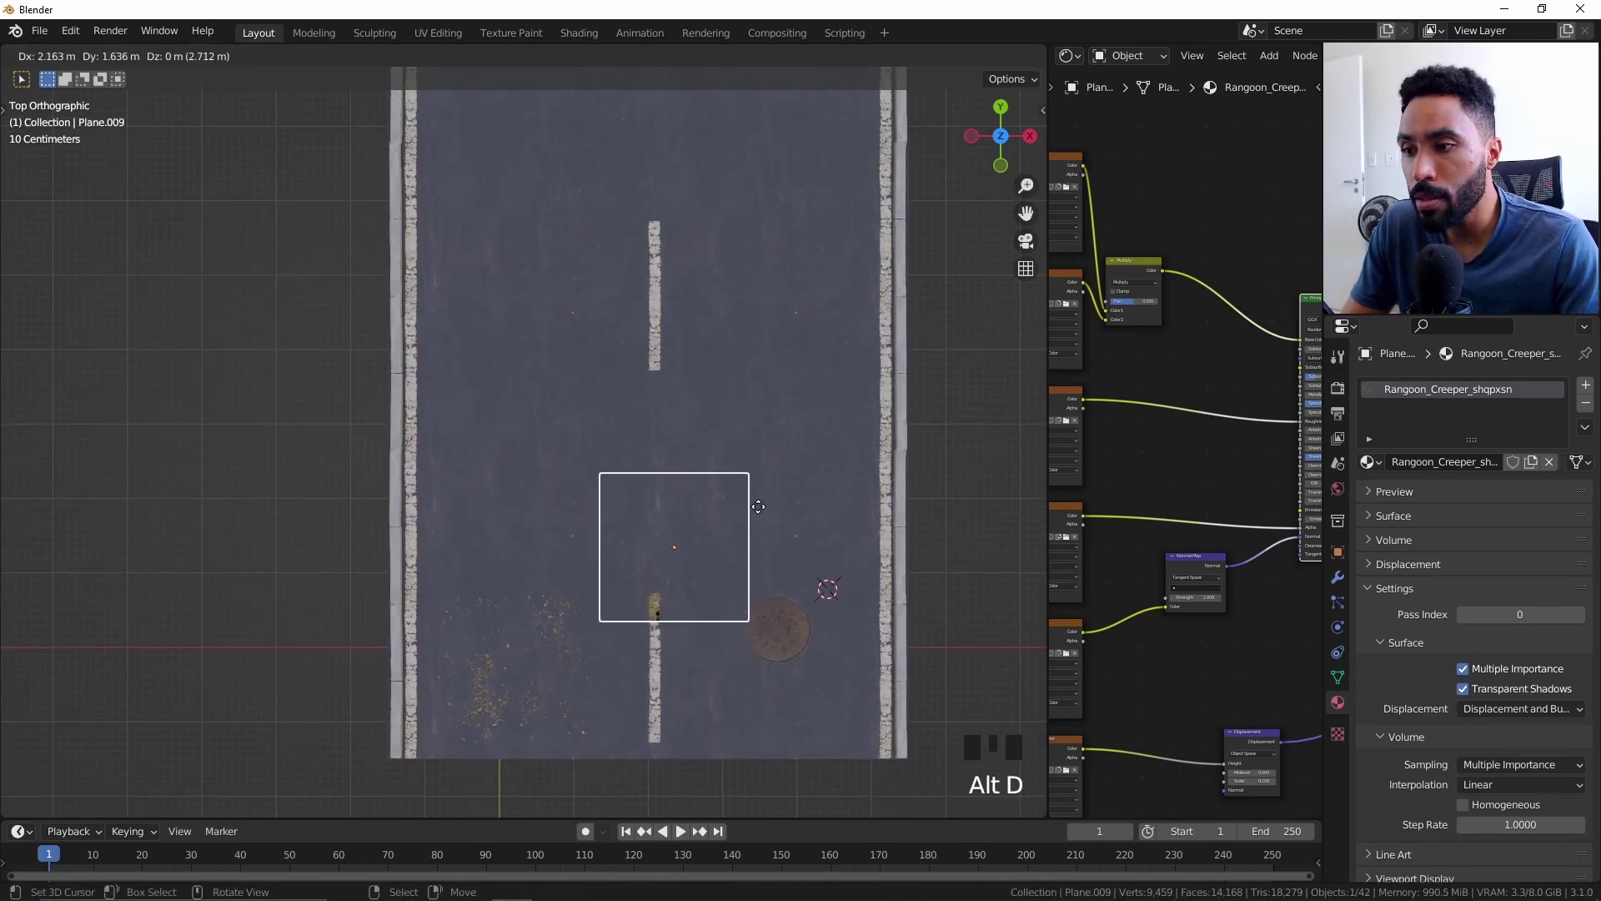
{"action": "left_click", "coordinate": [759, 484]}
{"action": "key", "text": "g"}
{"action": "key", "text": "r"}
{"action": "left_click", "coordinate": [618, 522]}
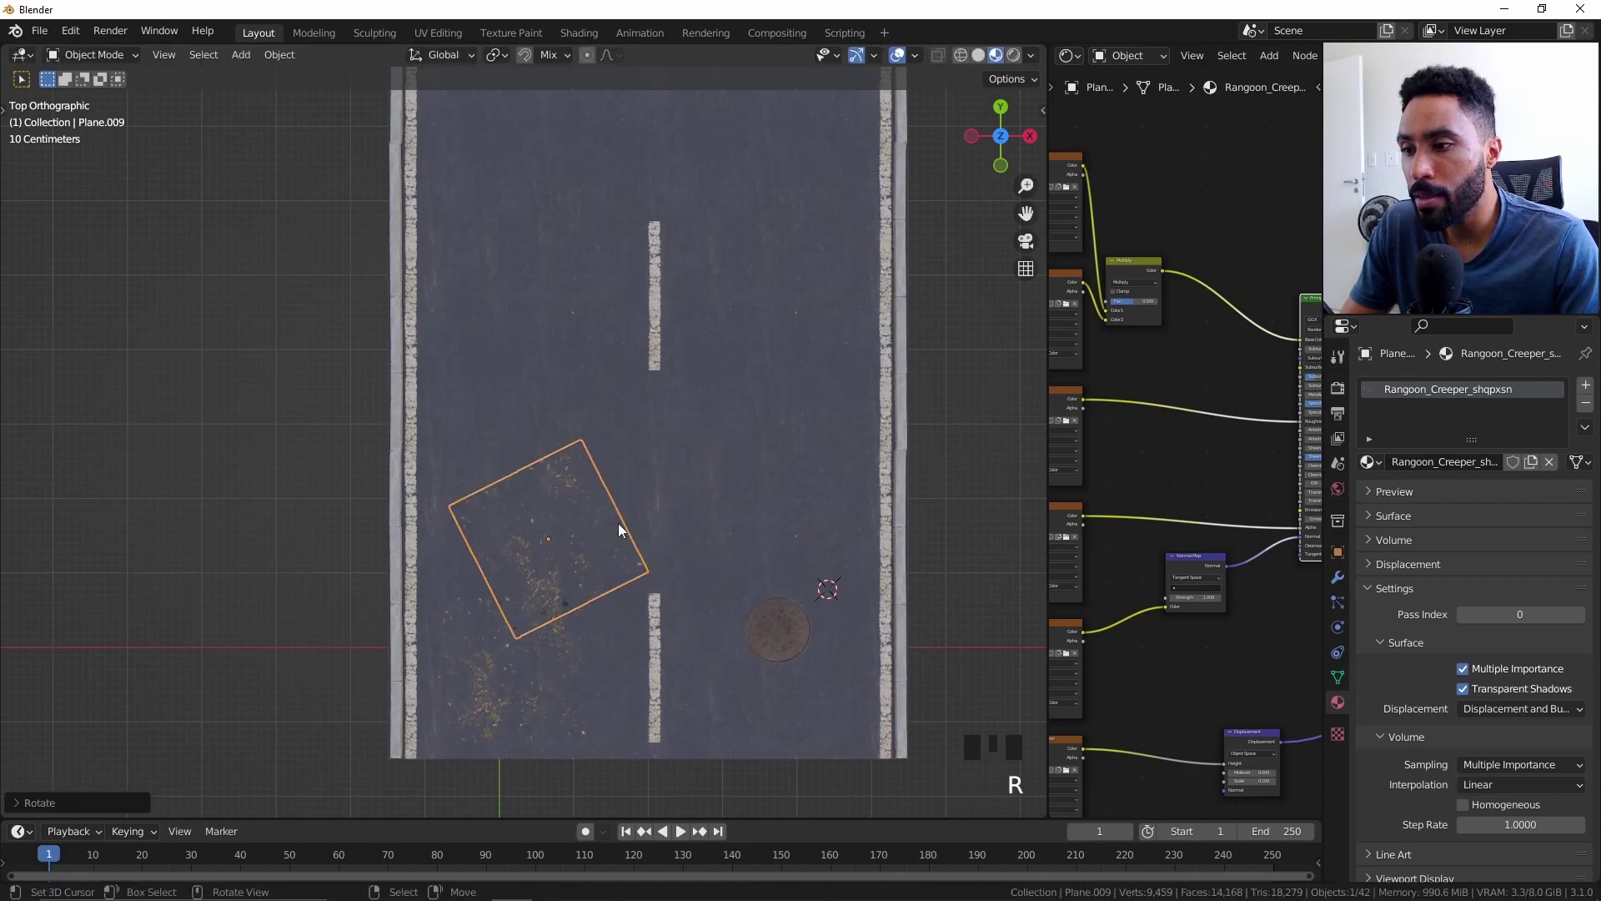
{"action": "scroll", "coordinate": [563, 404], "scroll_direction": "up", "scroll_amount": 3}
{"action": "key", "text": "g"}
{"action": "left_click", "coordinate": [650, 470]}
Raise the rotated leaf copy slightly along Z above the overlapping decal and the dashed center line.
{"action": "scroll", "coordinate": [593, 453], "scroll_direction": "up", "scroll_amount": 3}
{"action": "middle_click_drag", "start_coordinate": [665, 575], "coordinate": [829, 458]}
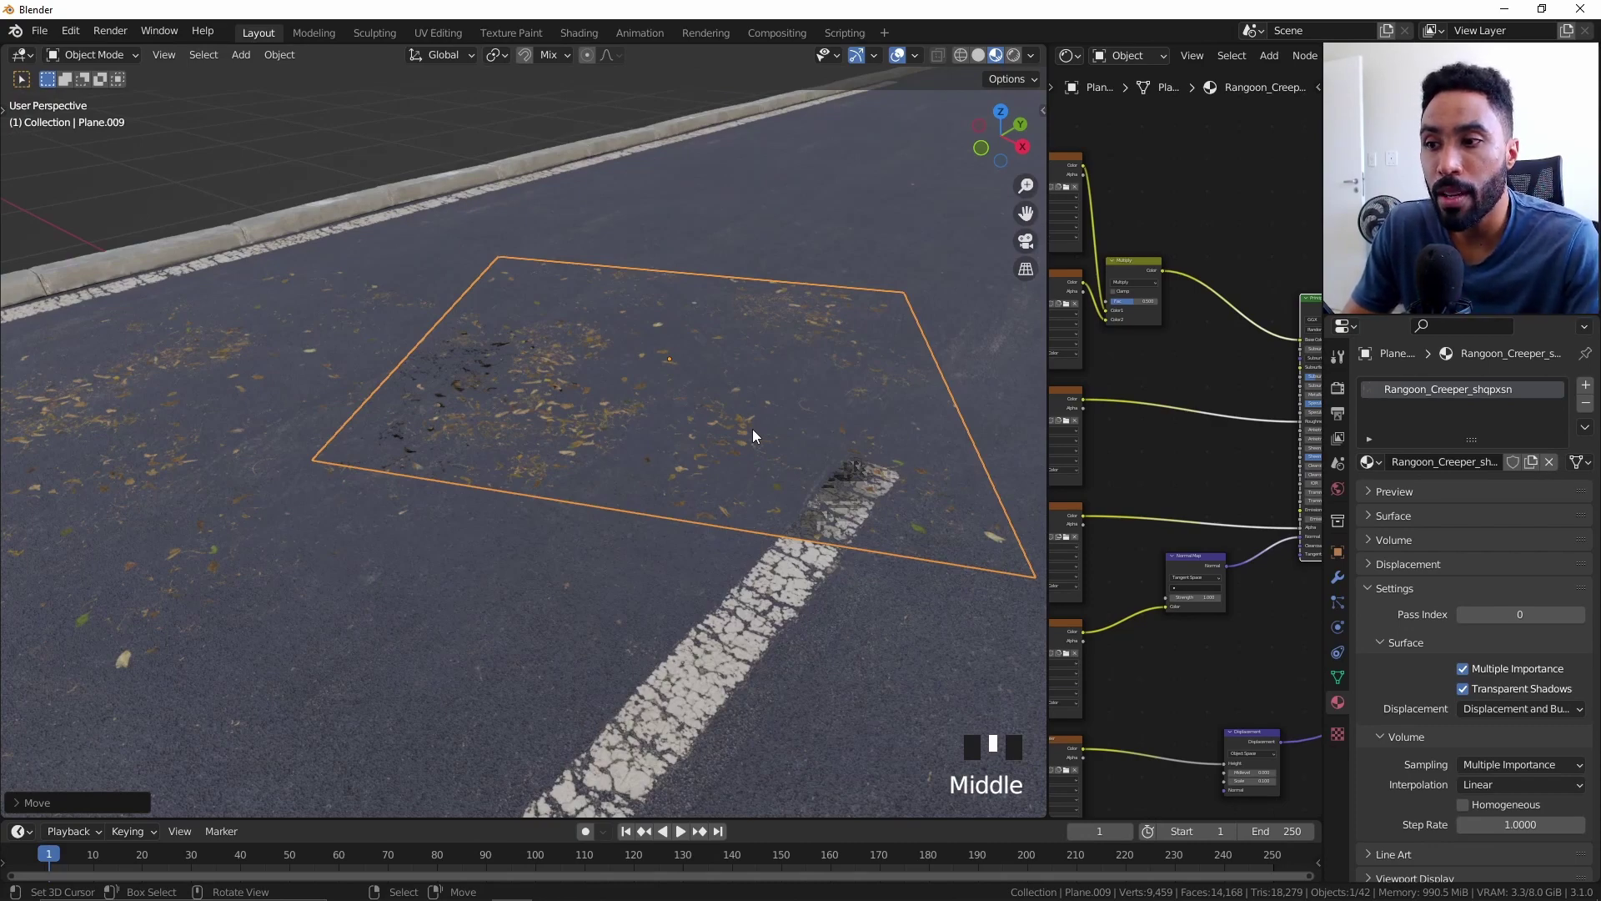
{"action": "key", "text": "g"}
{"action": "key", "text": "z"}
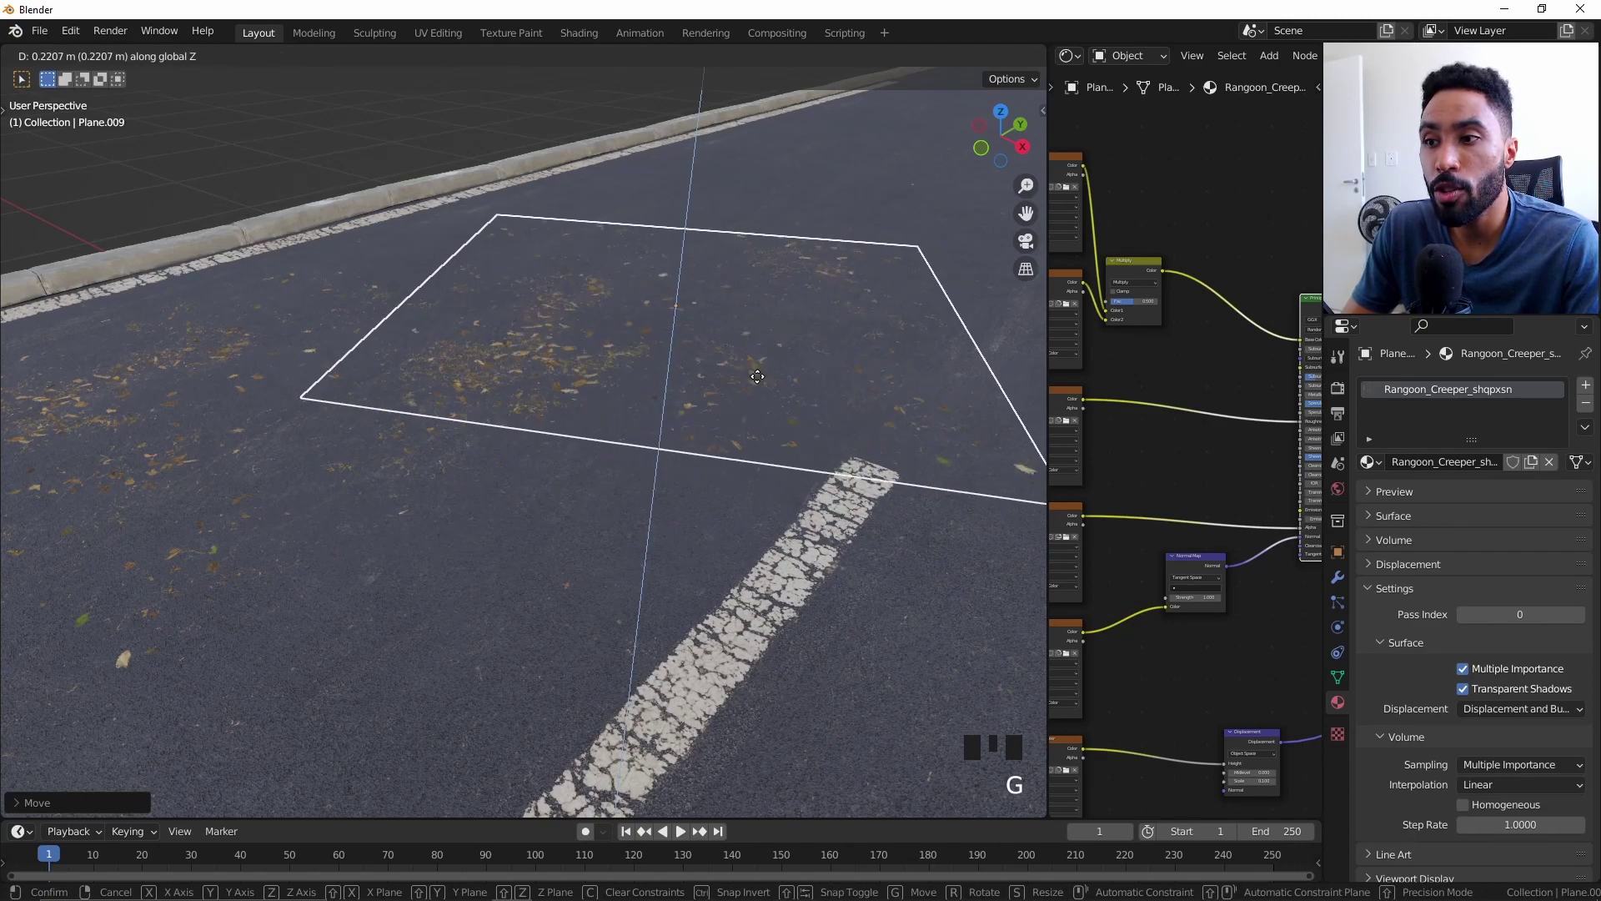
{"action": "type", "text": "00"}
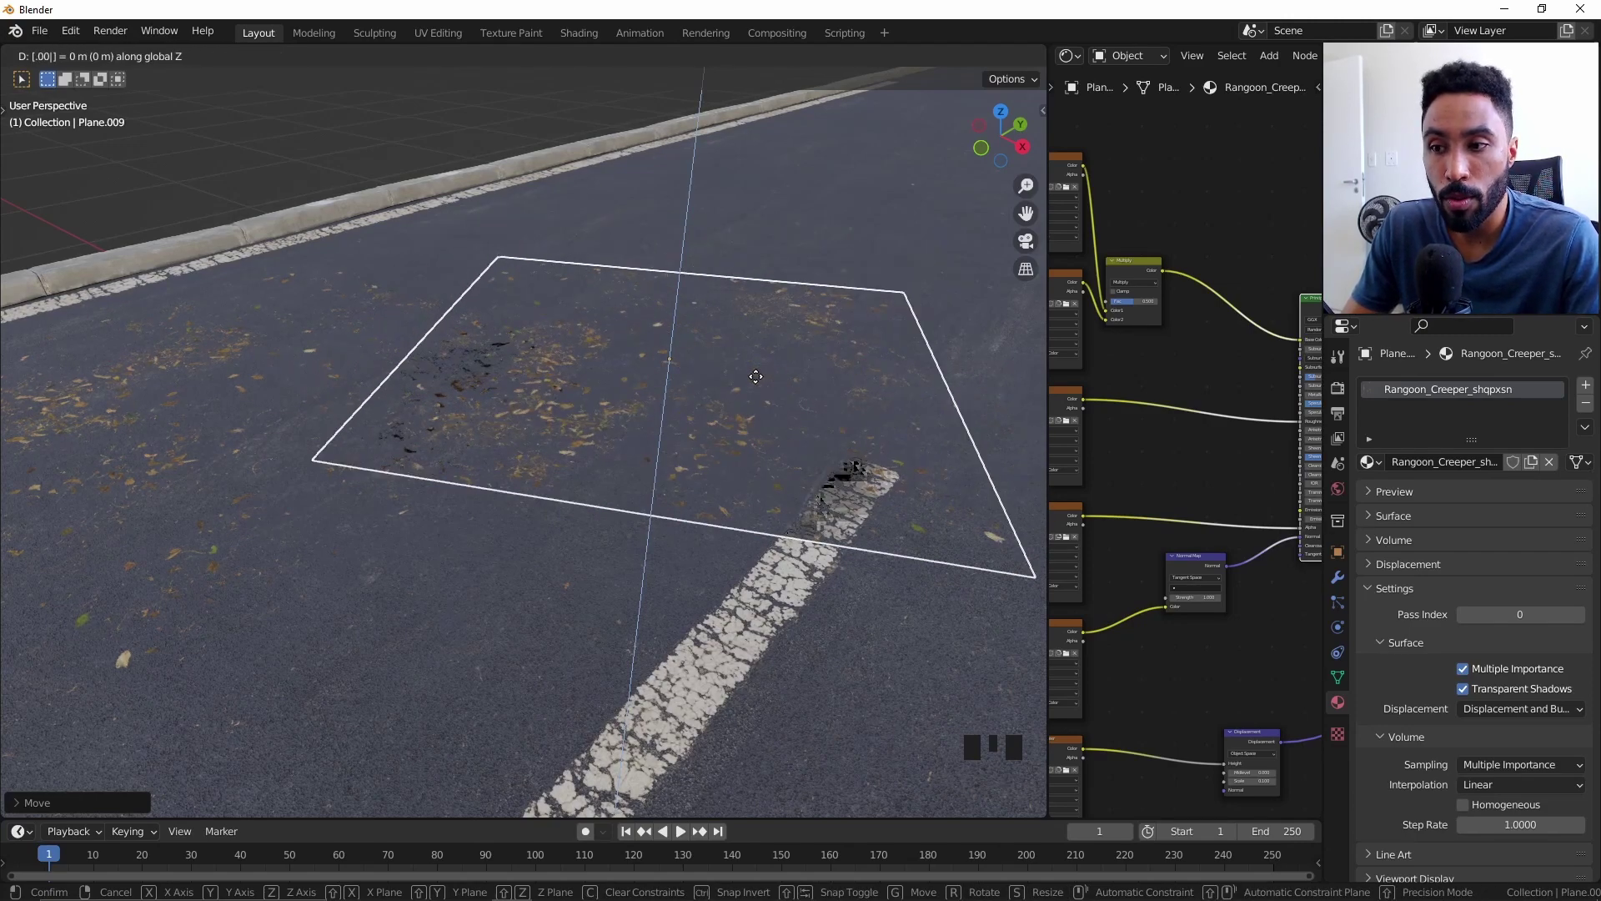
{"action": "key", "text": "Return"}
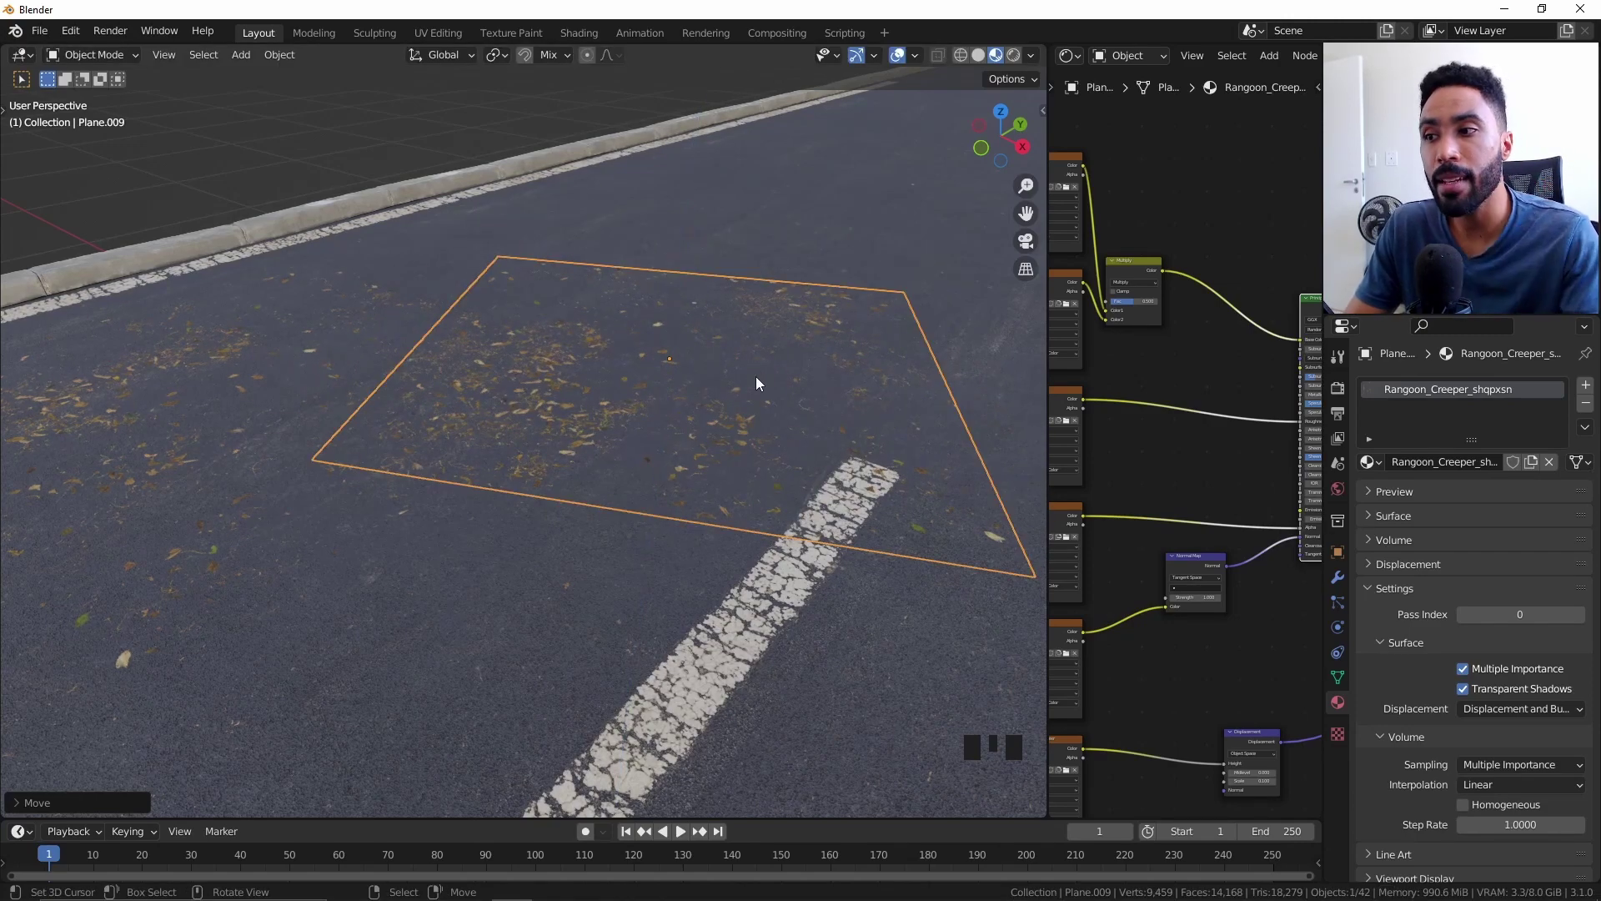
Make another linked duplicate of the original leaf plane, rotate it and position it farther along the same lane.
{"action": "scroll", "coordinate": [250, 380], "scroll_direction": "down", "scroll_amount": 3}
{"action": "key", "text": "KP_7"}
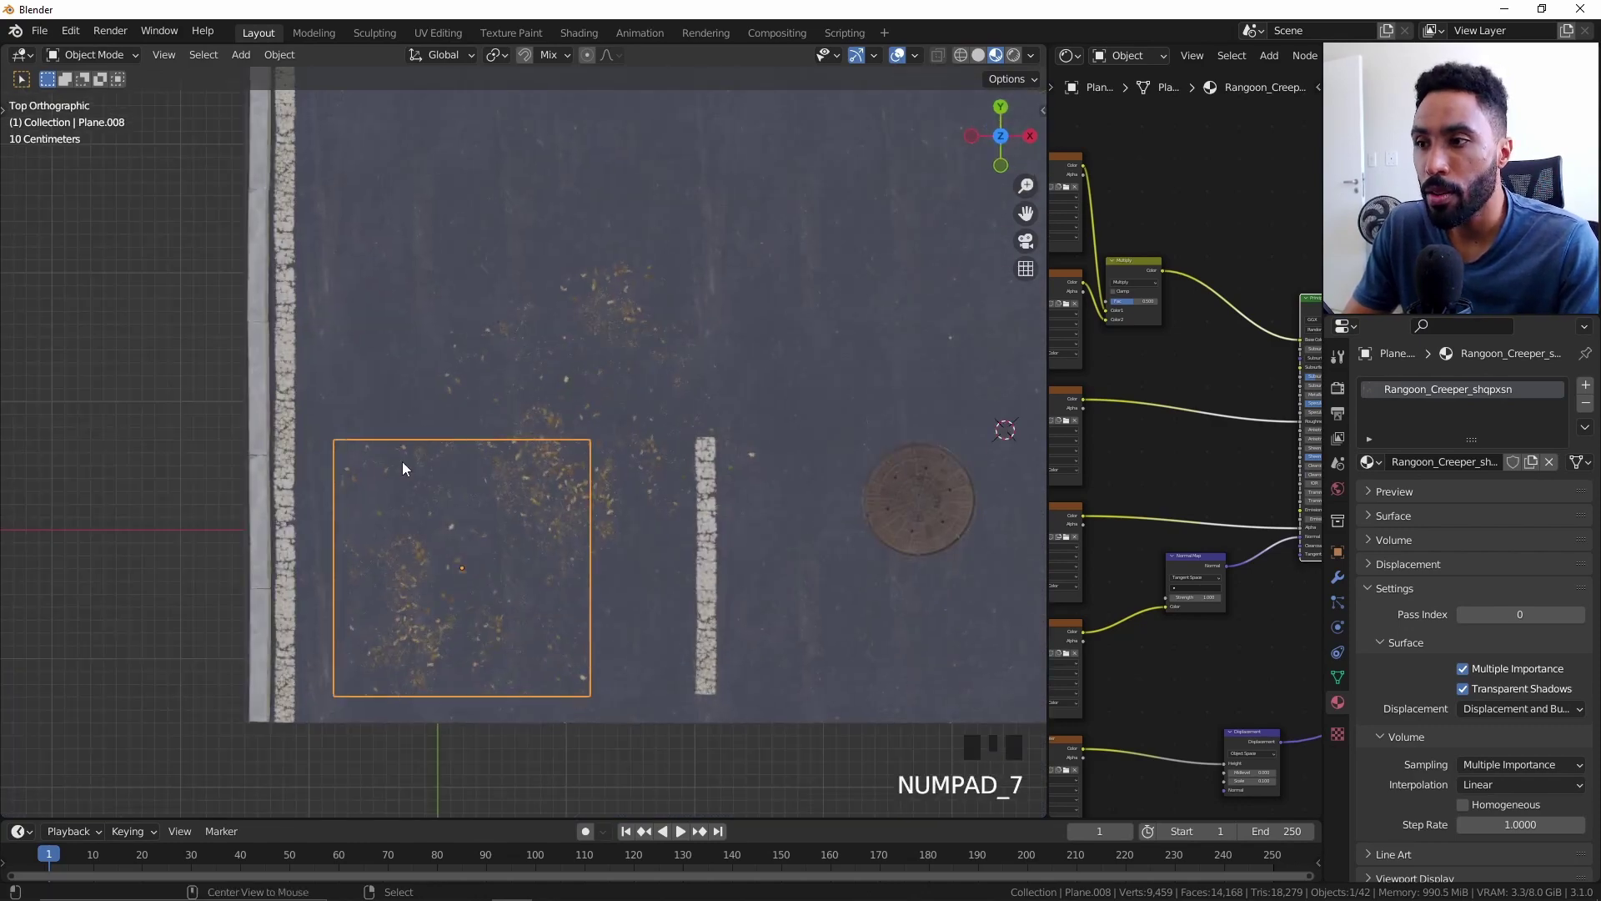
{"action": "key", "text": "alt+d"}
{"action": "left_click", "coordinate": [682, 182]}
{"action": "key", "text": "r"}
{"action": "left_click", "coordinate": [740, 194]}
{"action": "key", "text": "g"}
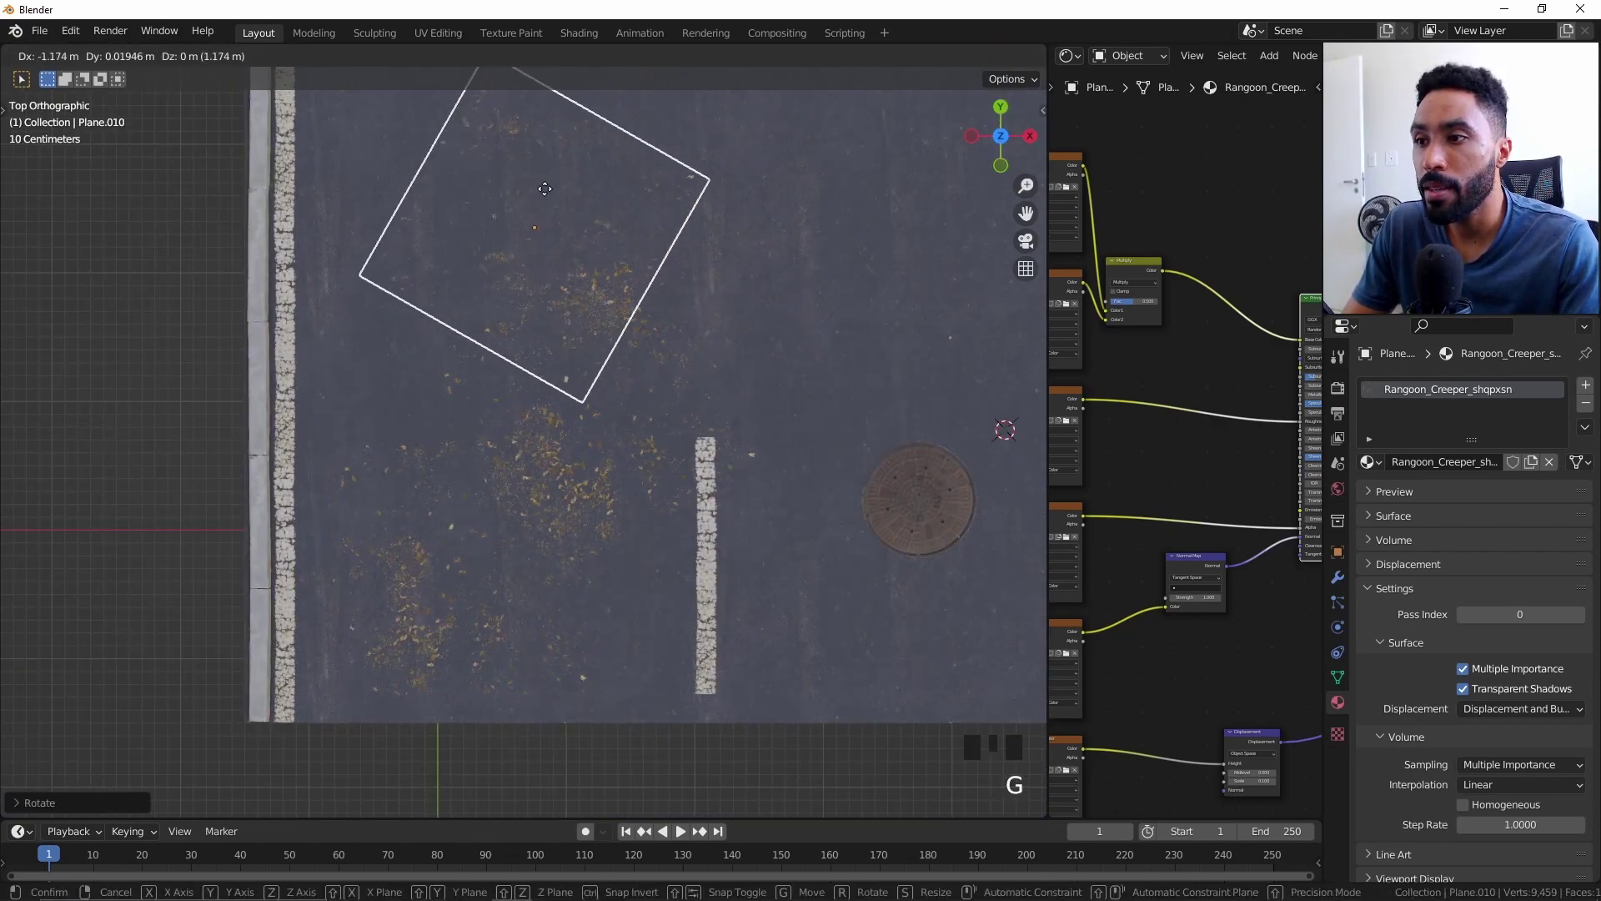
{"action": "left_click", "coordinate": [501, 193]}
{"action": "middle_click_drag", "start_coordinate": [494, 195], "coordinate": [551, 370], "text": "shift"}
{"action": "scroll", "coordinate": [677, 532], "scroll_direction": "down", "scroll_amount": 3}
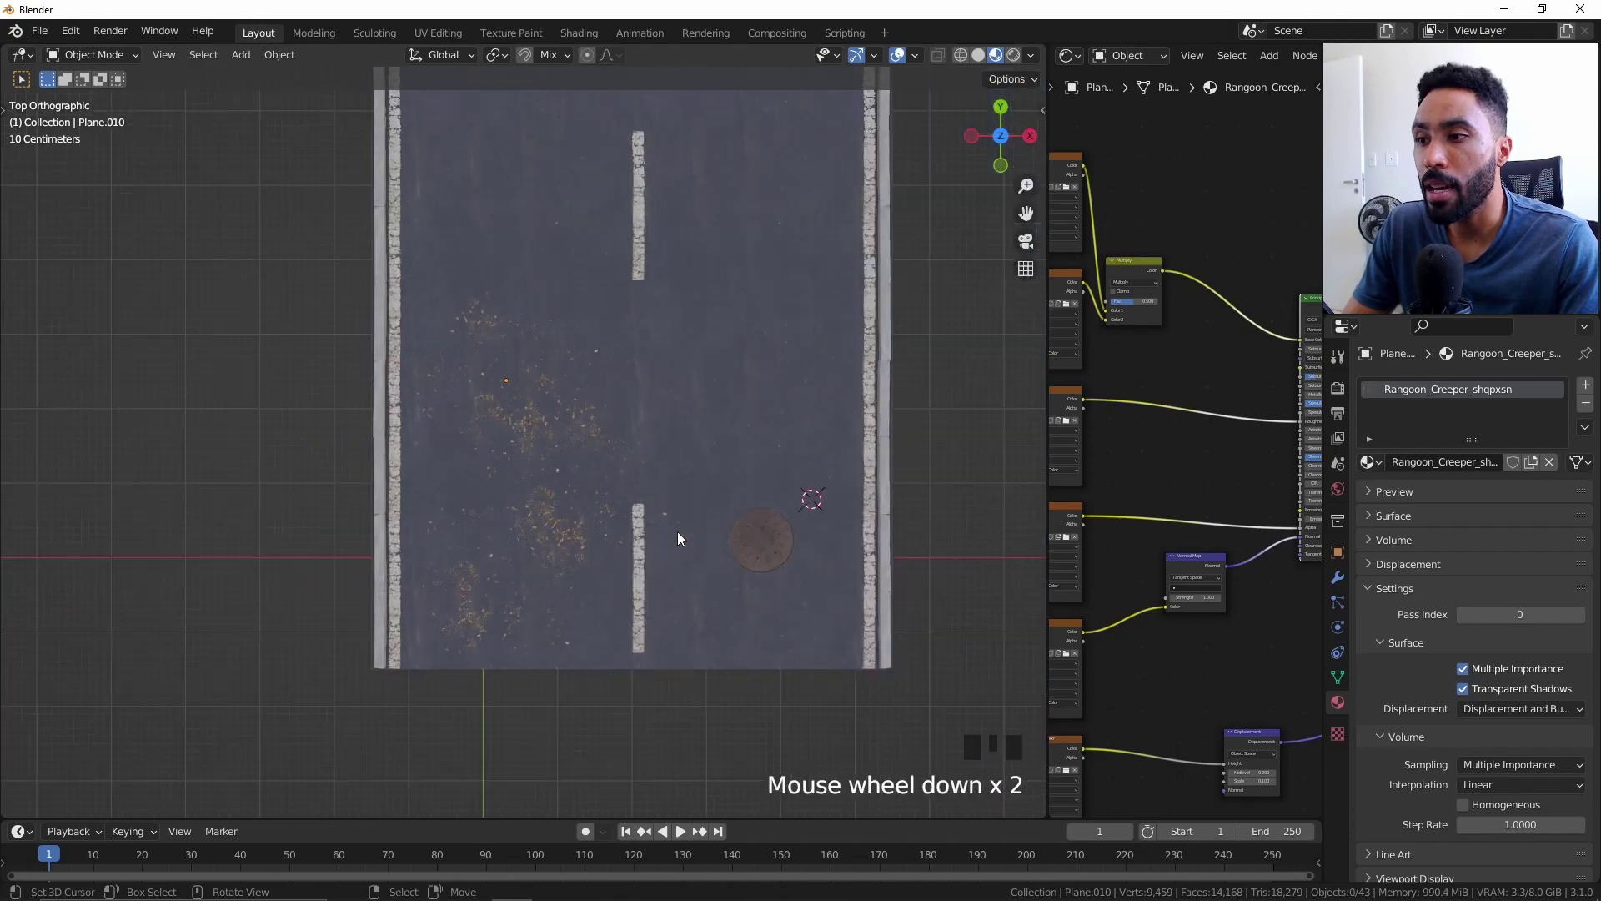
Add a rotated linked duplicate of the leaves in the lane with the manhole, and check the scattered decals in perspective.
{"action": "key", "text": "KP_0"}
{"action": "scroll", "coordinate": [517, 462], "scroll_direction": "up", "scroll_amount": 4}
{"action": "middle_click_drag", "start_coordinate": [517, 462], "coordinate": [557, 524]}
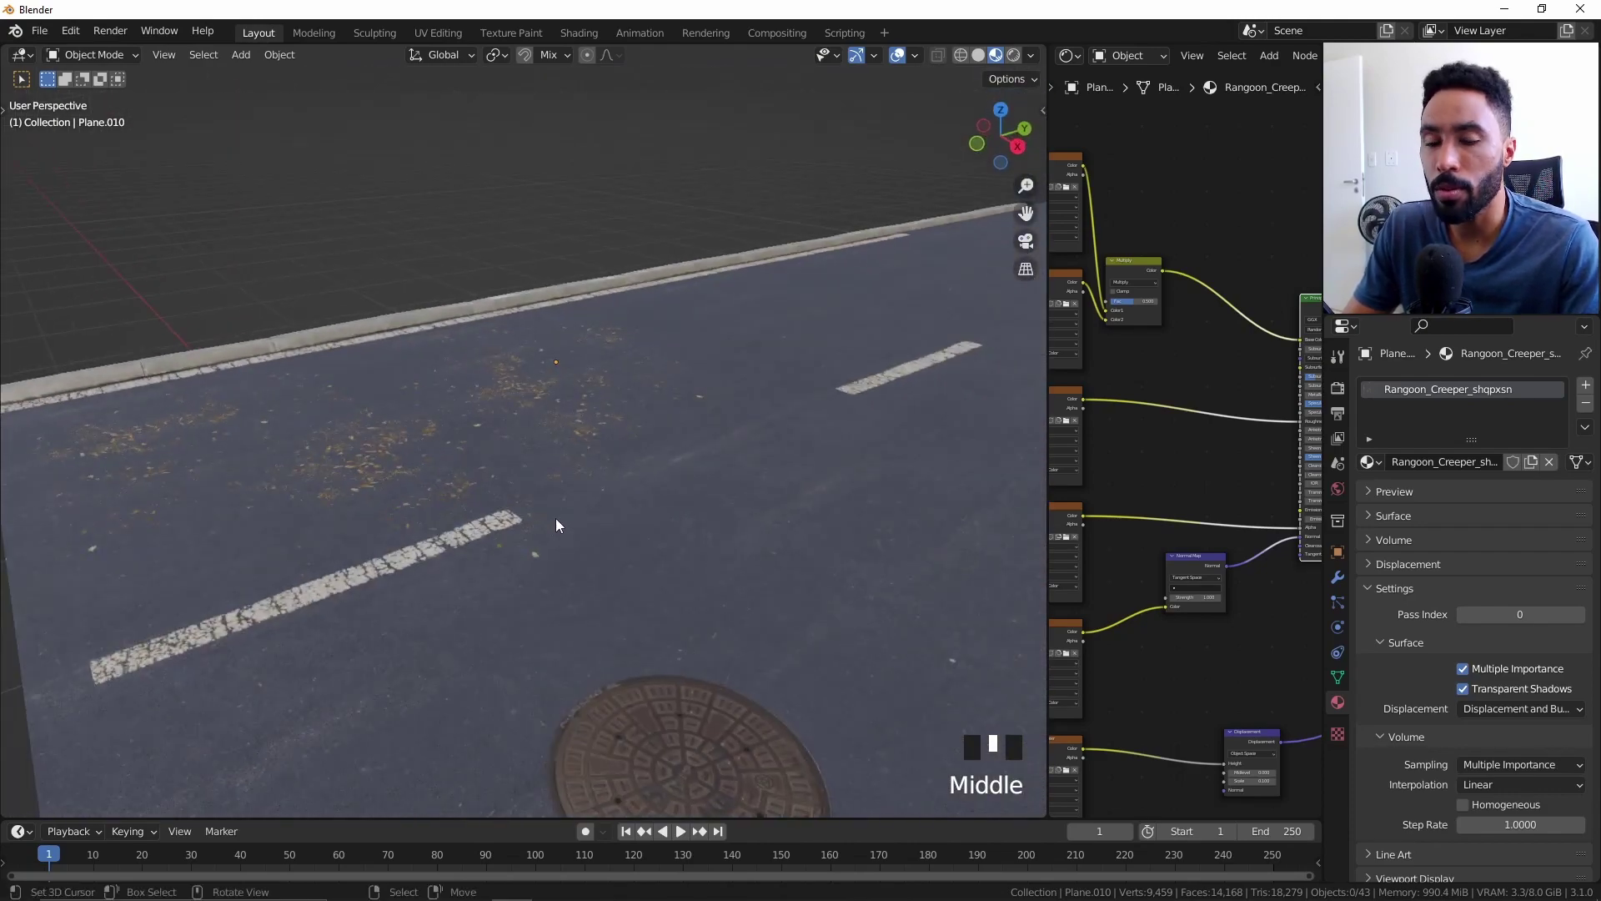
{"action": "key", "text": "KP_7"}
{"action": "key", "text": "alt+d"}
{"action": "key", "text": "r"}
{"action": "left_click", "coordinate": [834, 533]}
{"action": "middle_click_drag", "start_coordinate": [834, 533], "coordinate": [751, 551]}
{"action": "mouse_move", "coordinate": [750, 551]}
{"action": "middle_mouse_down", "text": "ctrl"}
{"action": "mouse_move", "coordinate": [732, 573]}
{"action": "mouse_move", "coordinate": [854, 448]}
{"action": "middle_mouse_up", "text": "ctrl"}
{"action": "key", "text": "alt+a"}
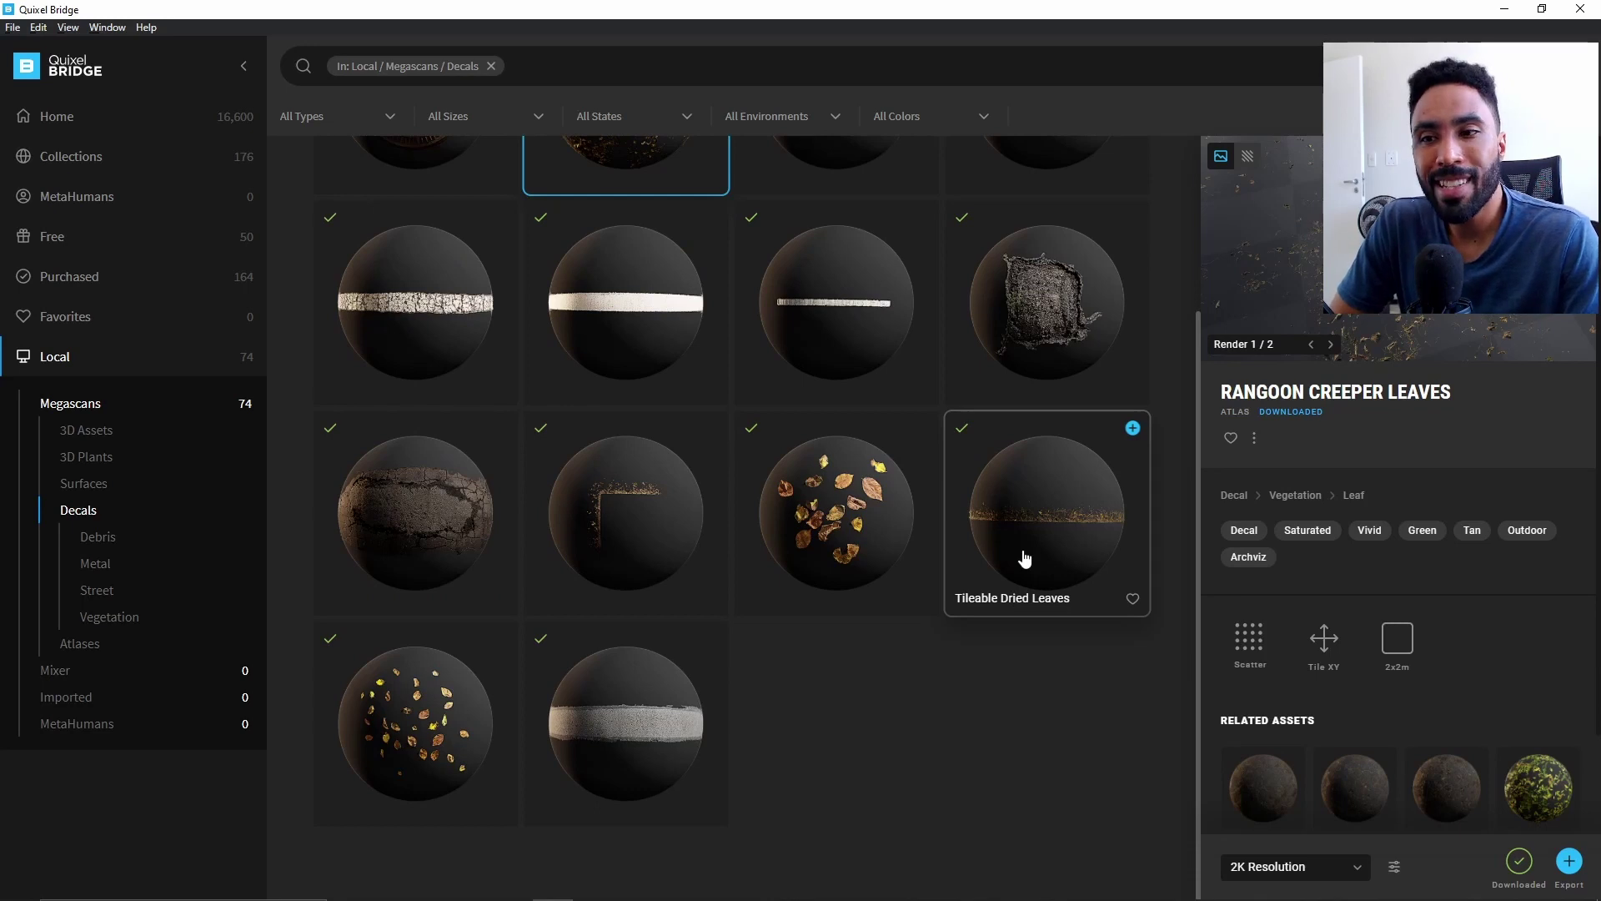
Pick the Tileable Dried Leaves decal in Quixel Bridge, and in Blender restore default values on its Principled BSDF node.
{"action": "left_click", "coordinate": [1087, 548]}
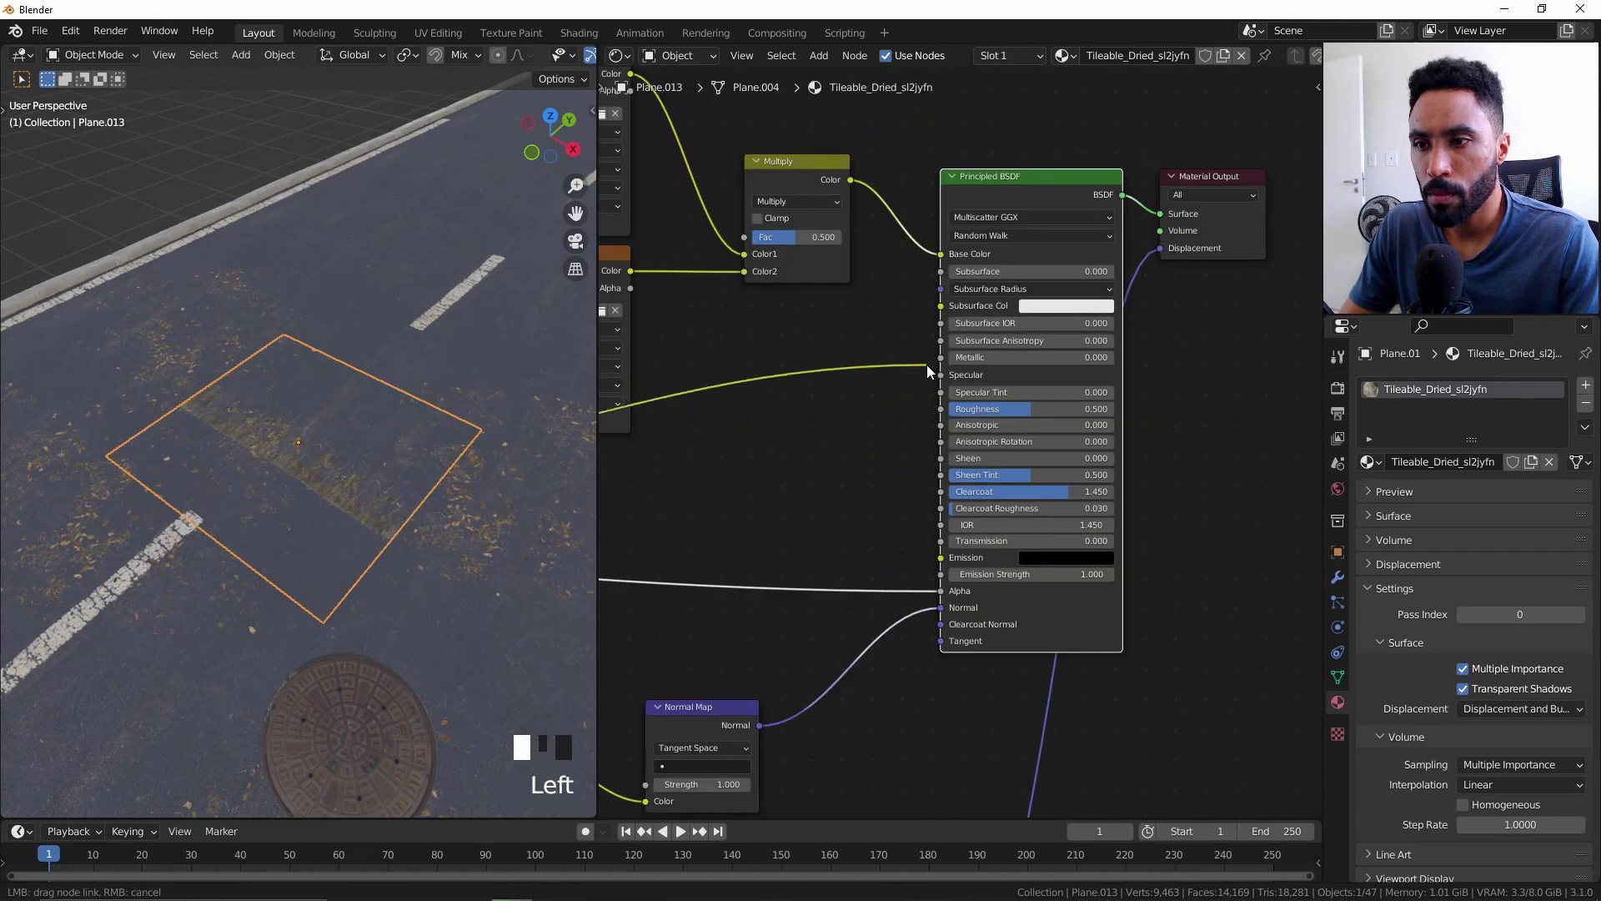
{"action": "key", "text": "BackSpace"}
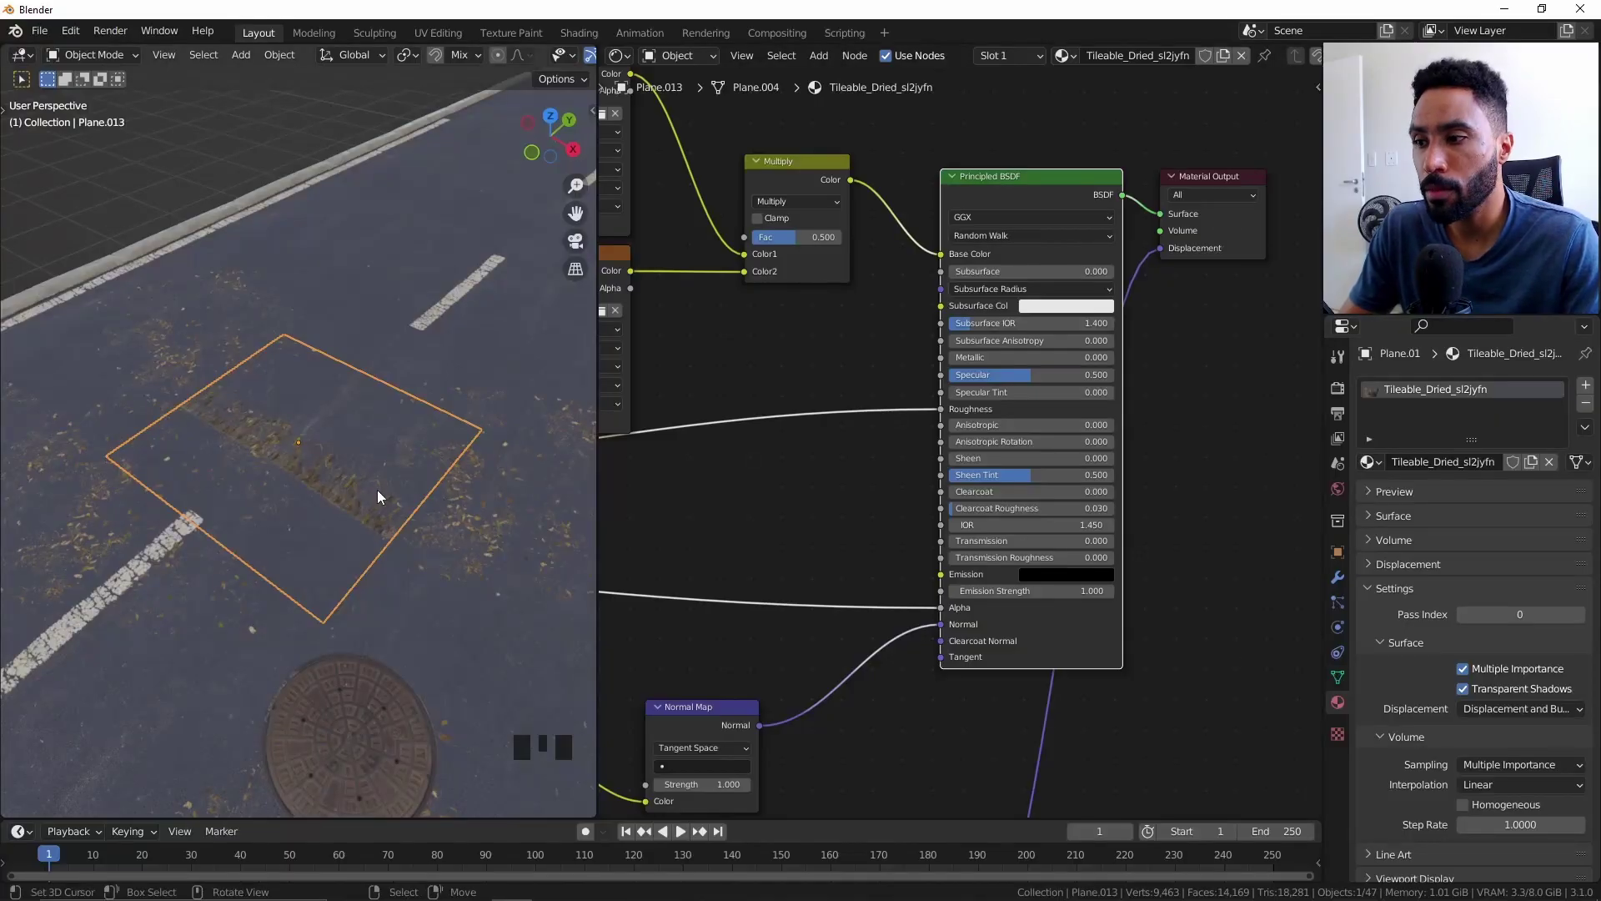
Set the dried-leaves plane's Y dimension to 0.5 m and apply its scale.
{"action": "key", "text": "n"}
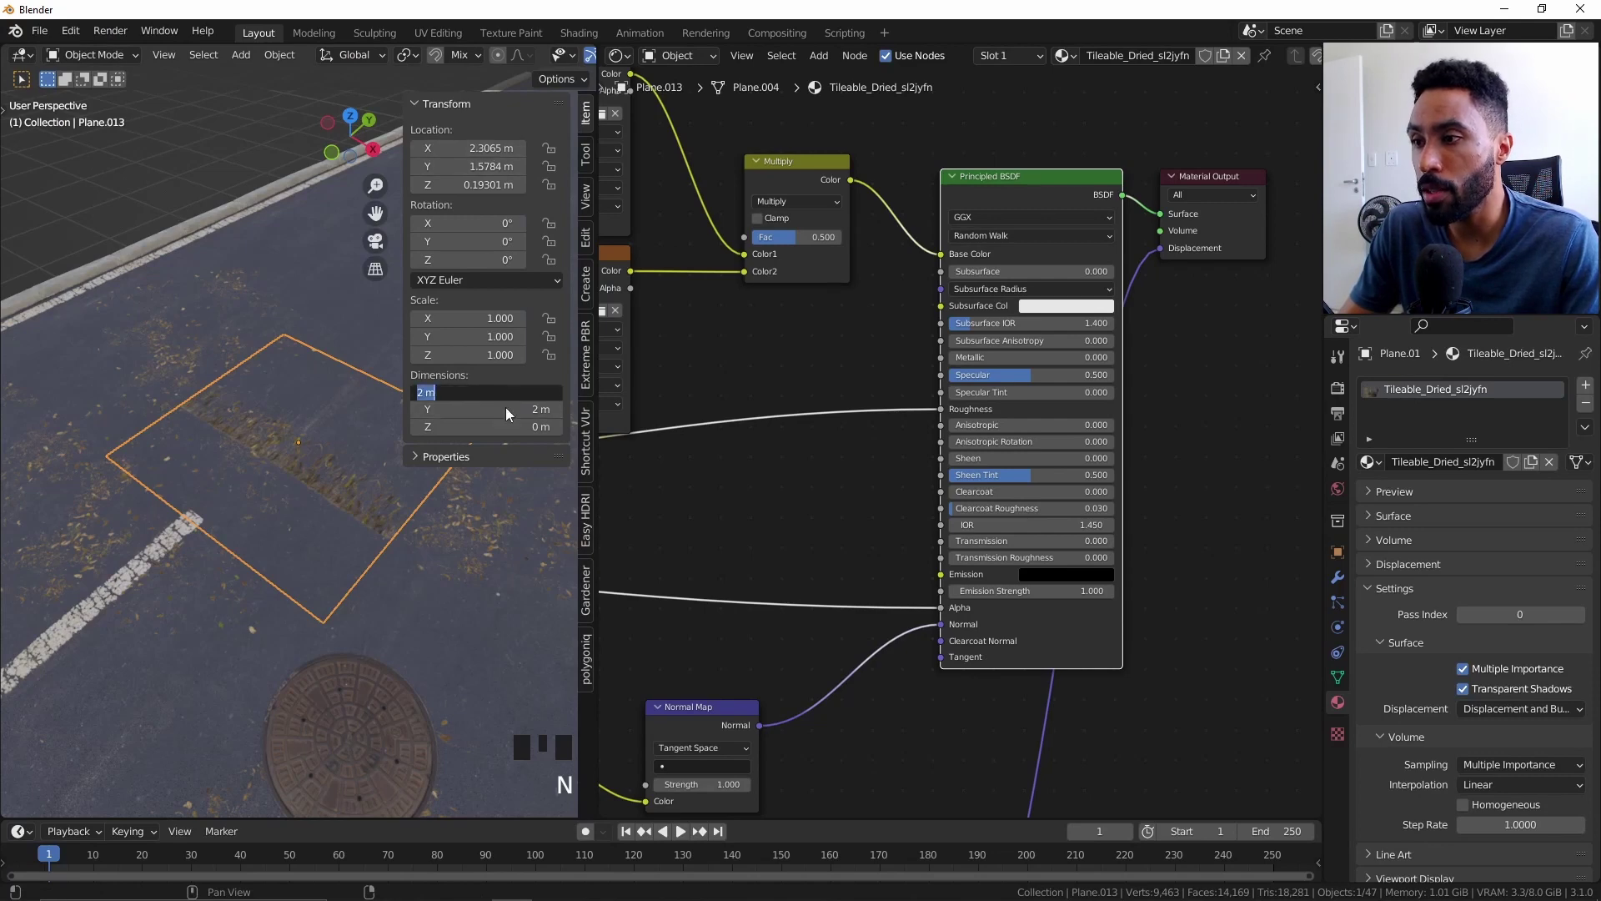
{"action": "left_click", "coordinate": [500, 408]}
{"action": "type", "text": "0.5"}
{"action": "key", "text": "Return"}
{"action": "key", "text": "n"}
{"action": "scroll", "coordinate": [462, 424], "scroll_direction": "up", "scroll_amount": 3}
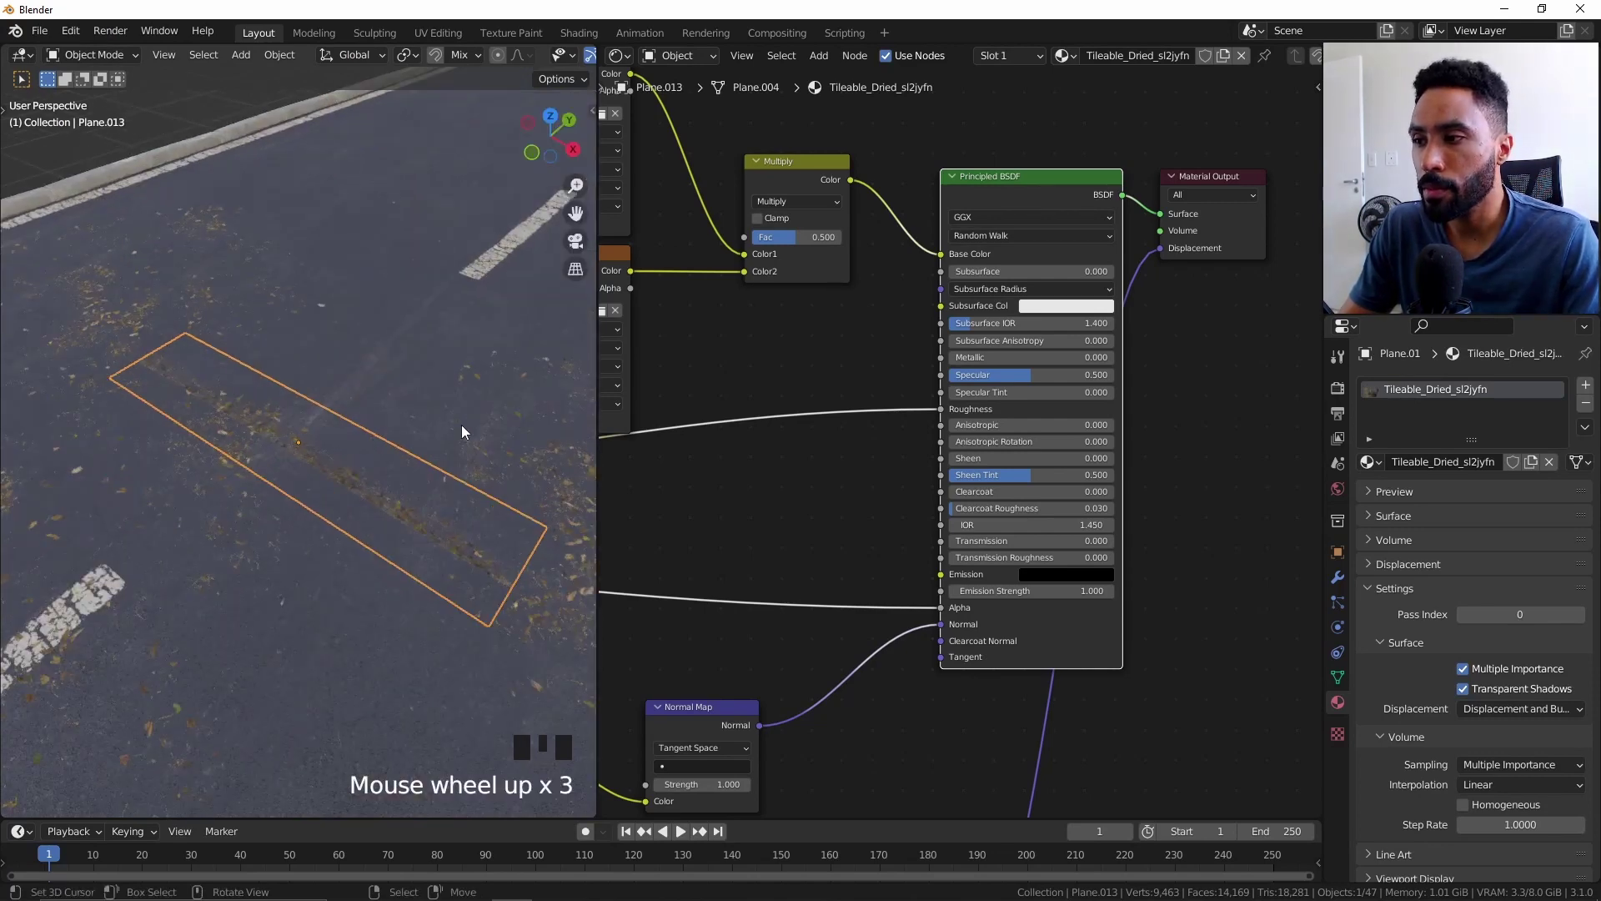
{"action": "key", "text": "ctrl+a"}
{"action": "left_click", "coordinate": [462, 424]}
Raise the Rangoon Creeper leaf plane beside the manhole slightly along Z so it clears the painted edge line.
{"action": "key", "text": "KP_7"}
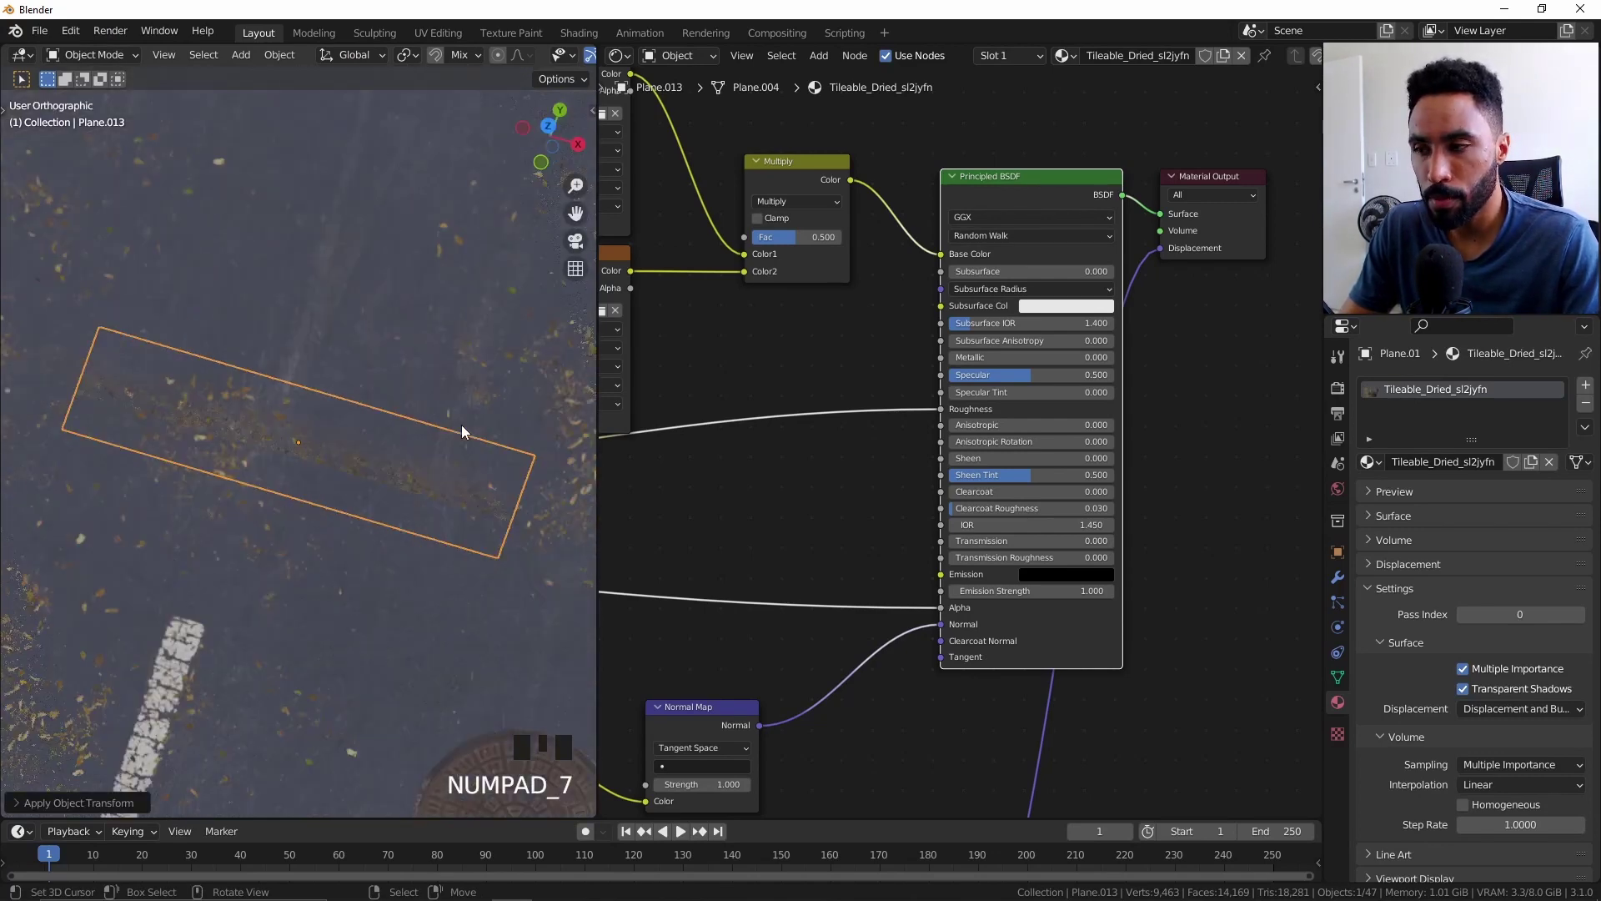
{"action": "left_click", "coordinate": [462, 423]}
{"action": "middle_click_drag", "start_coordinate": [462, 424], "coordinate": [428, 414], "text": "shift"}
{"action": "scroll", "coordinate": [377, 484], "scroll_direction": "up", "scroll_amount": 2}
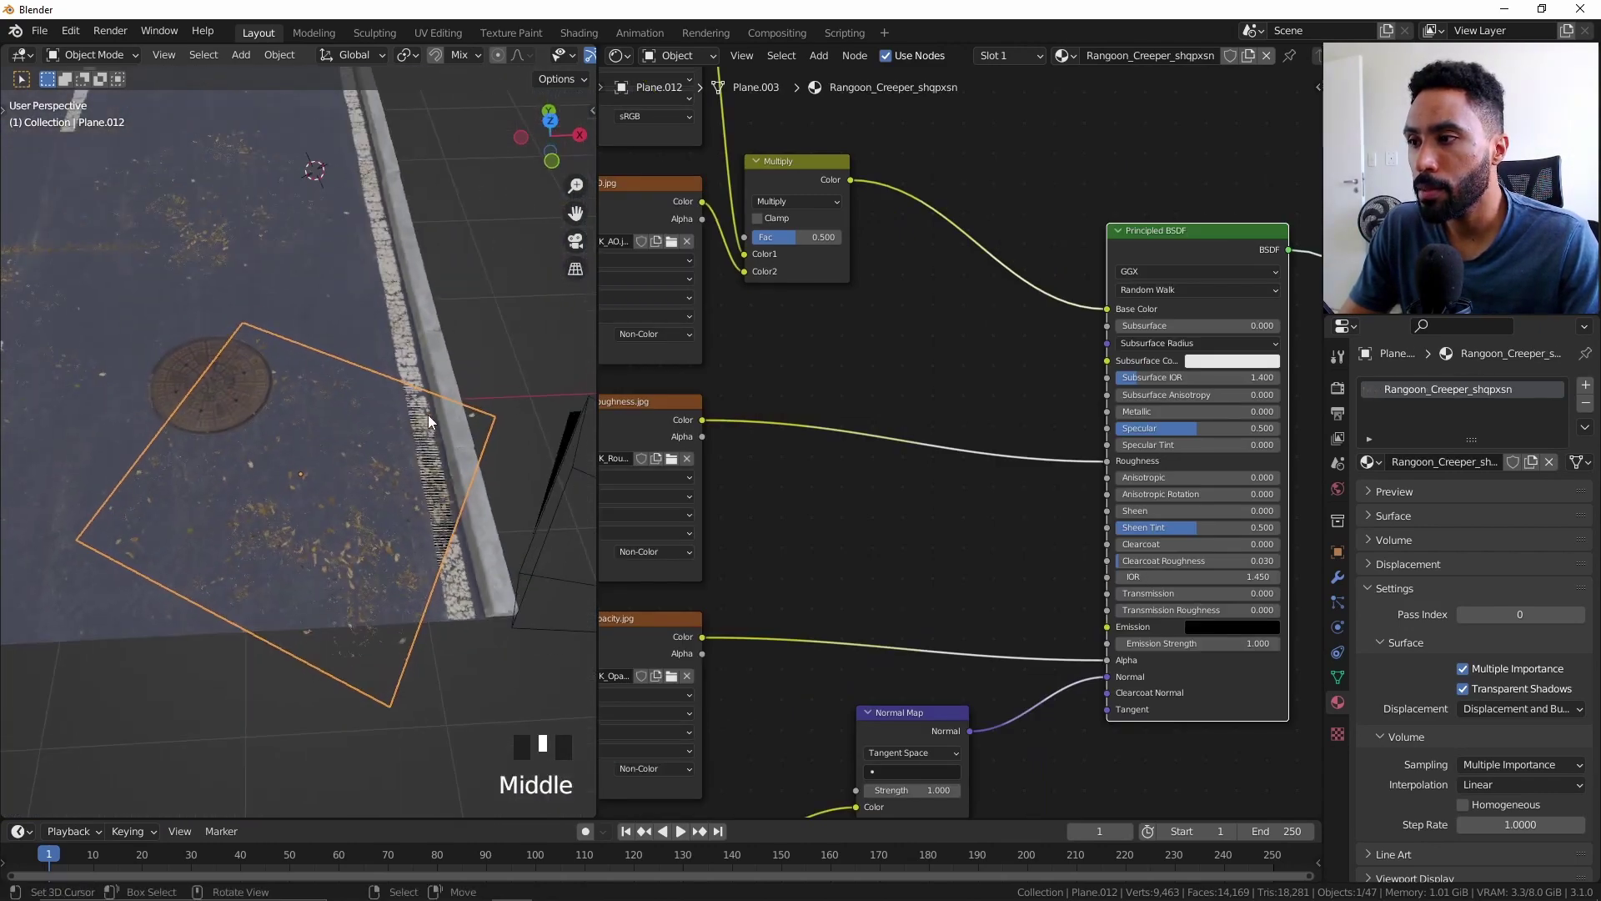
{"action": "key", "text": "g"}
{"action": "key", "text": "z"}
{"action": "left_click", "coordinate": [427, 413]}
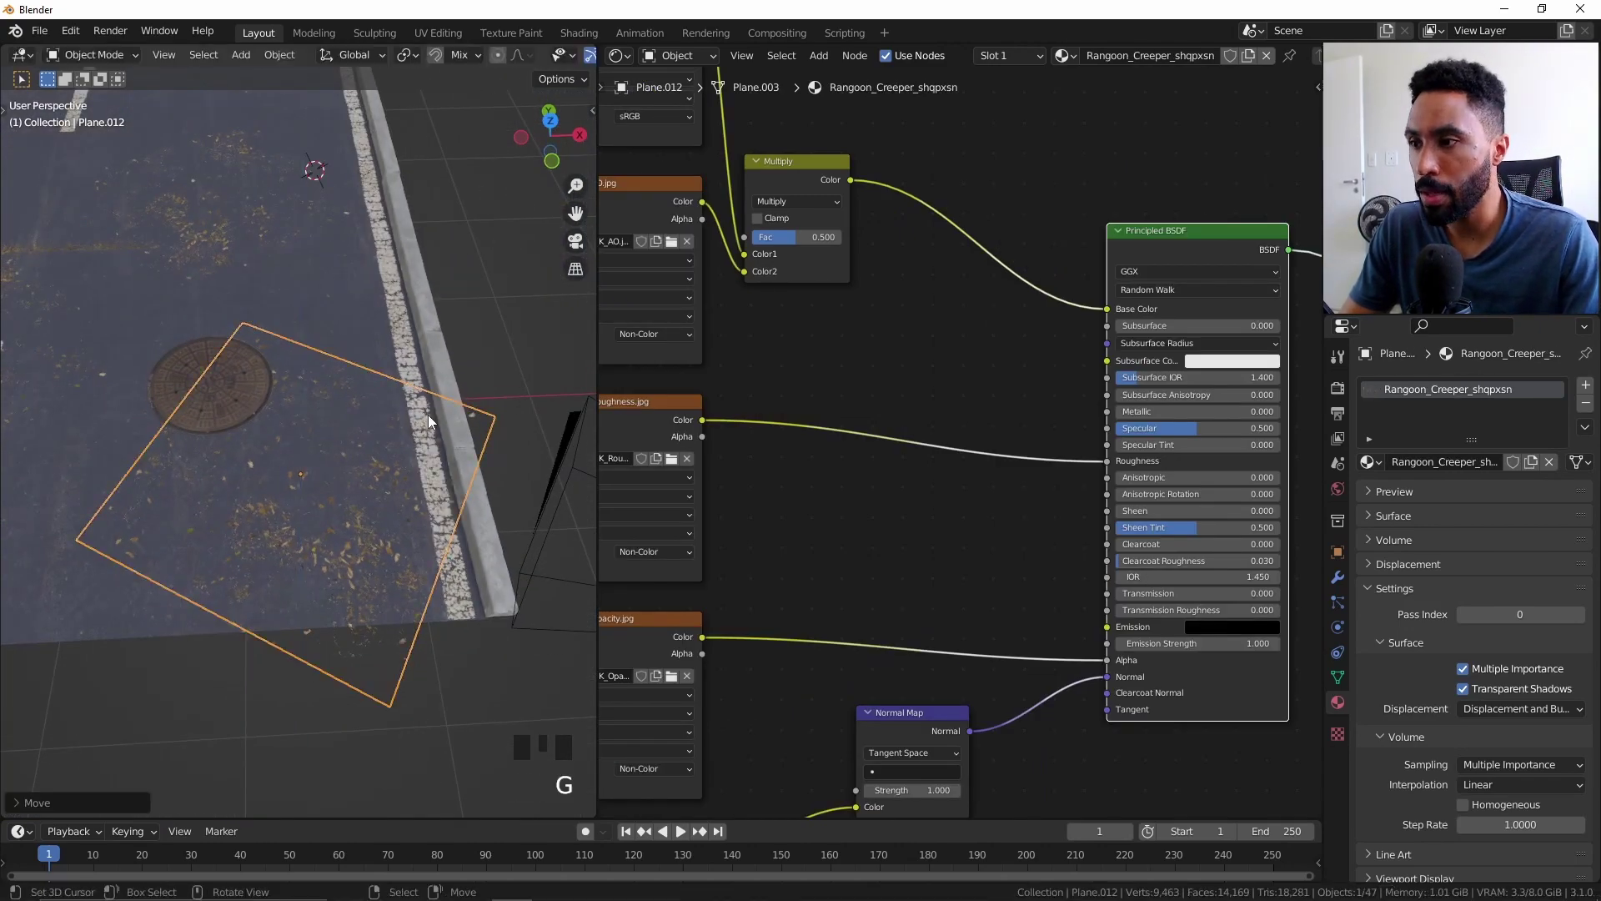
Rotate the dried-leaves plane 90° and place it at the near end of the road over the curb opposite the manhole.
{"action": "scroll", "coordinate": [402, 407], "scroll_direction": "down", "scroll_amount": 4}
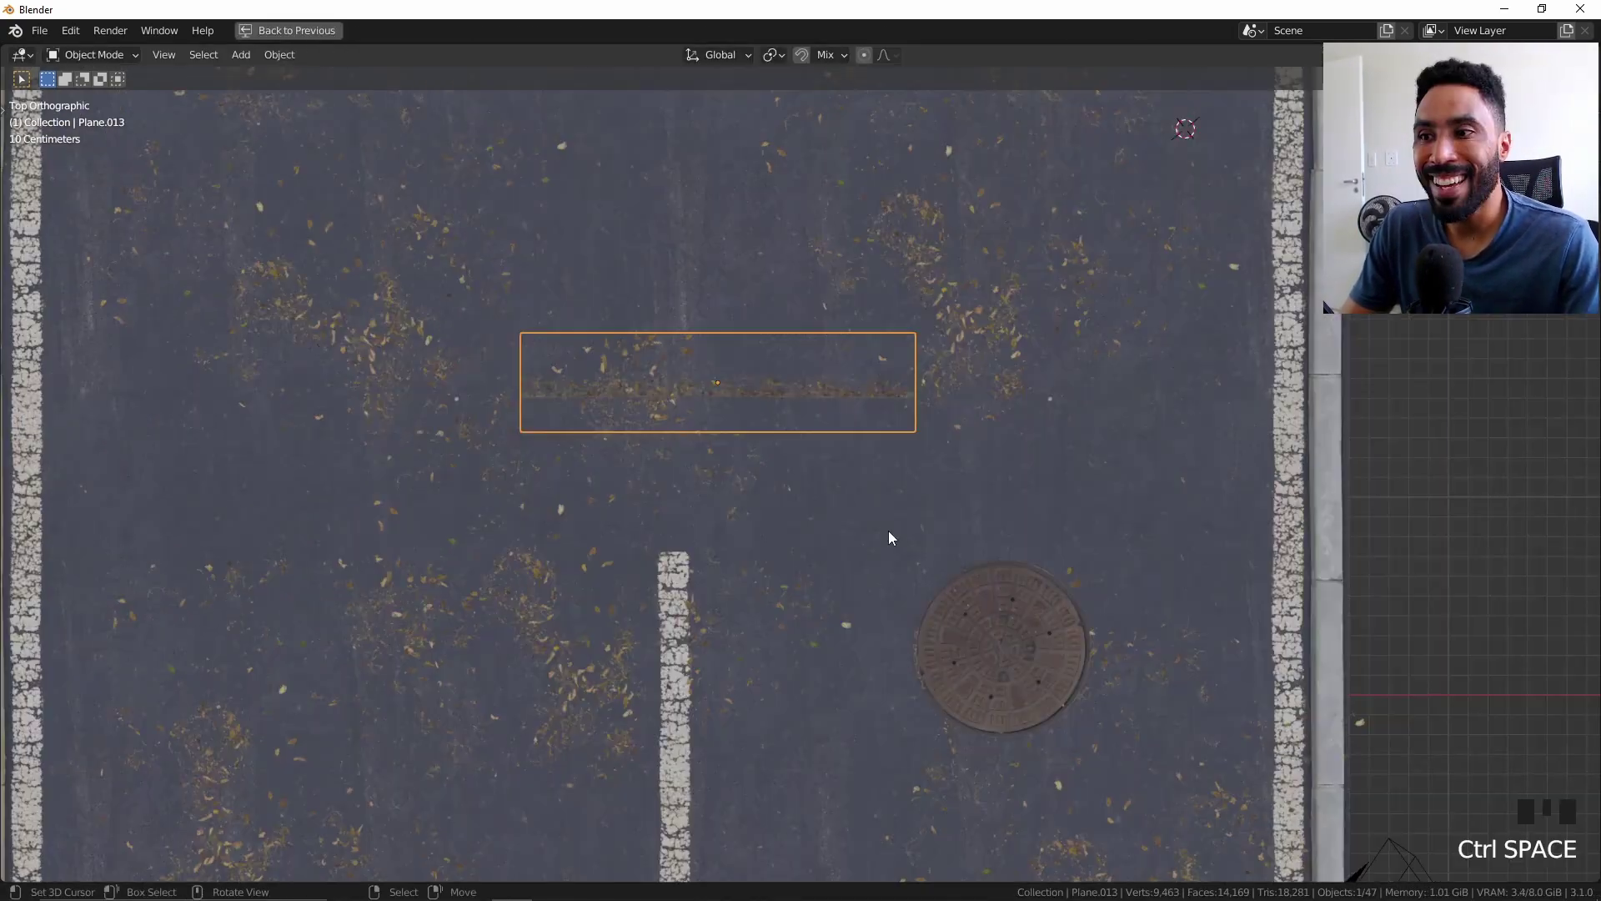
{"action": "key", "text": "r"}
{"action": "key", "text": "9"}
{"action": "key", "text": "0"}
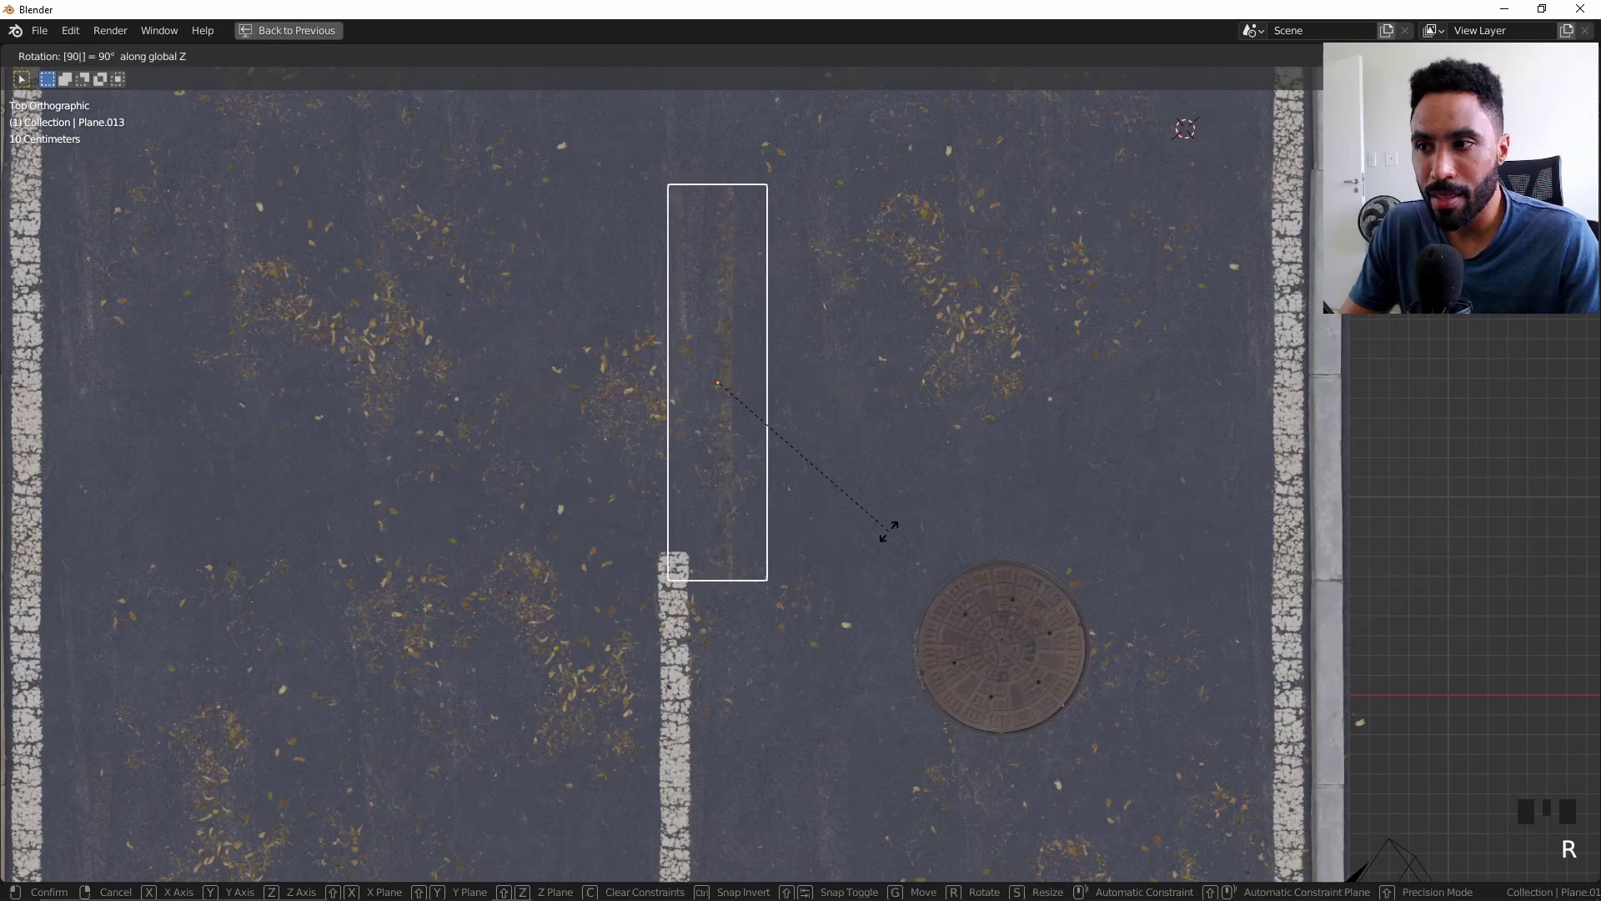
{"action": "key", "text": "Return"}
{"action": "scroll", "coordinate": [889, 533], "scroll_direction": "down", "scroll_amount": 2}
{"action": "key", "text": "g"}
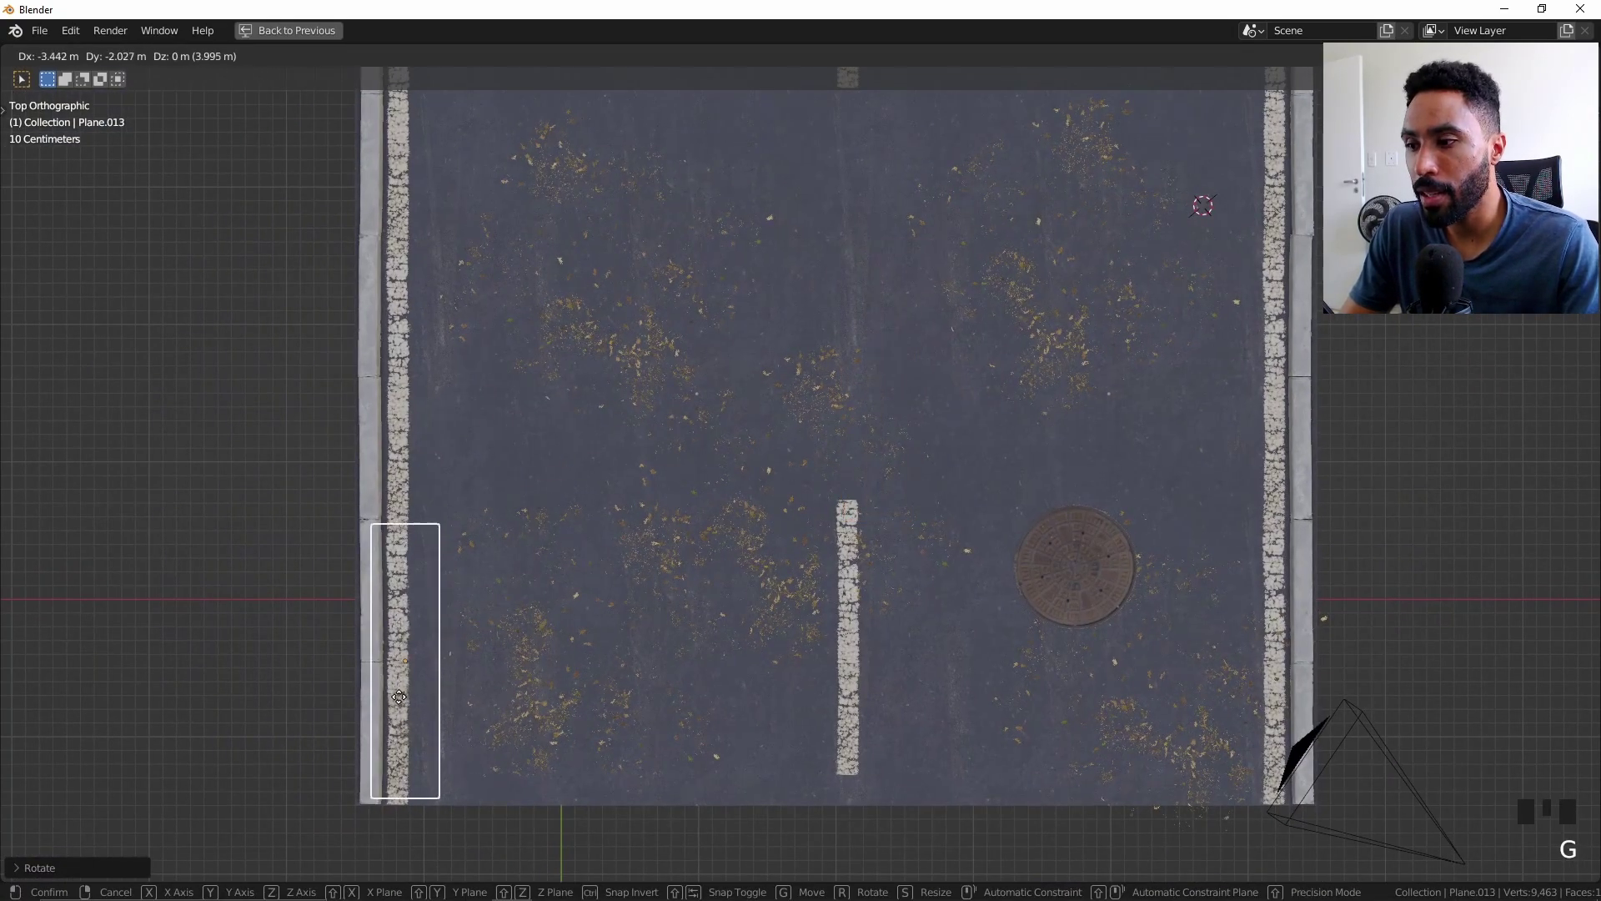
{"action": "left_click", "coordinate": [385, 602]}
Fine-position the dried-leaves strip so its leaves fill the gutter between the curb and the painted edge line.
{"action": "scroll", "coordinate": [618, 476], "scroll_direction": "up", "scroll_amount": 4}
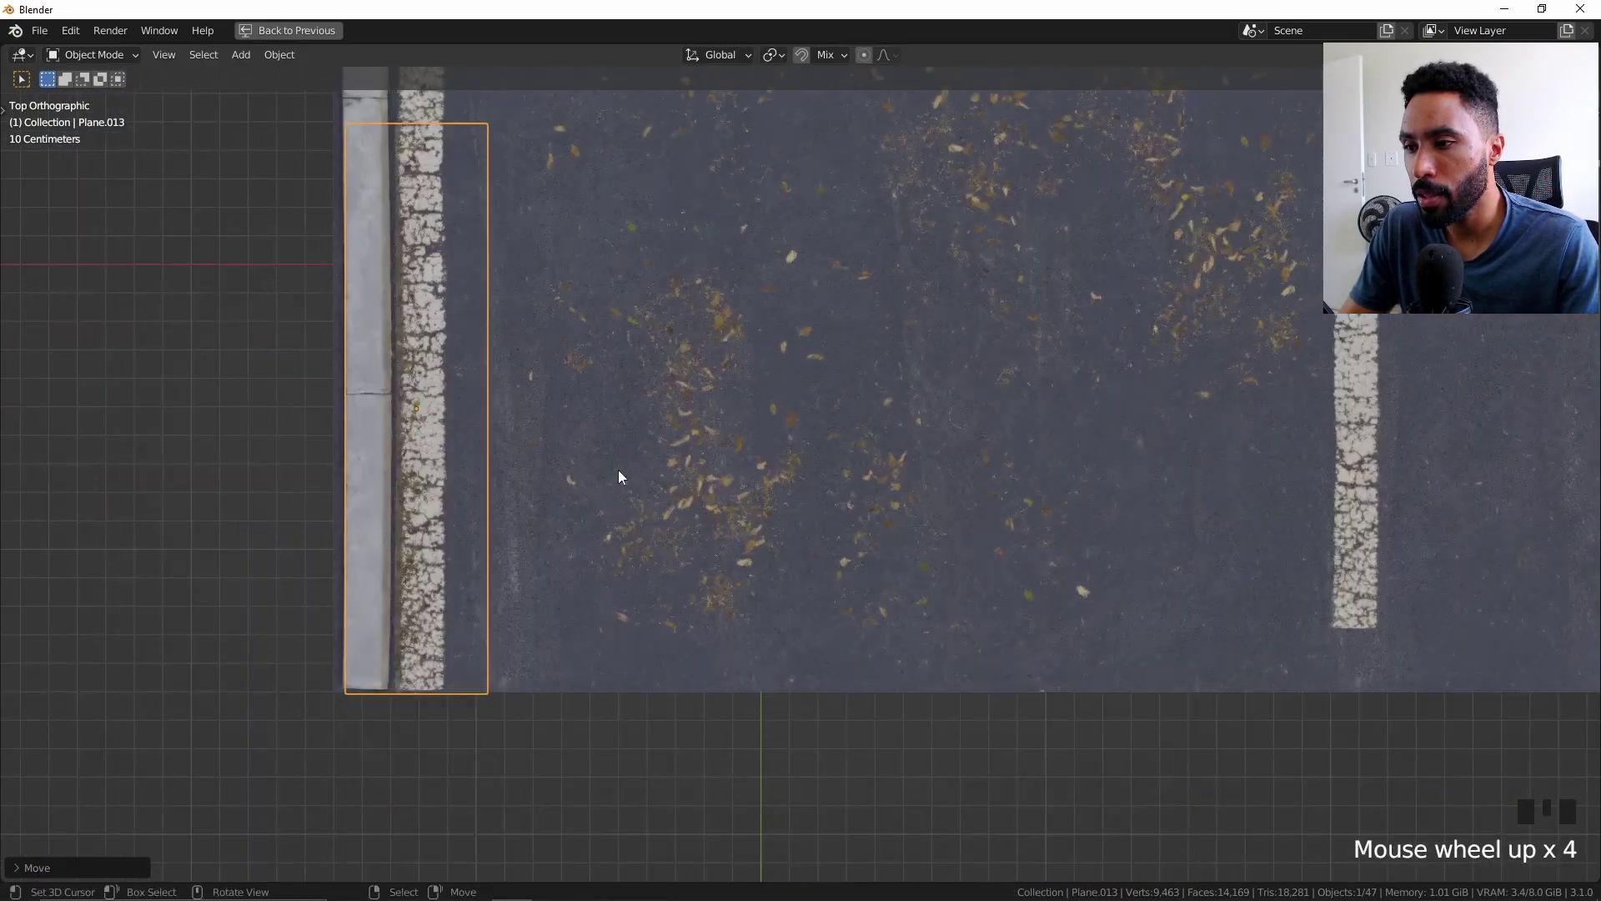
{"action": "scroll", "coordinate": [618, 475], "scroll_direction": "up", "scroll_amount": 3}
{"action": "middle_click_drag", "start_coordinate": [618, 475], "coordinate": [1097, 422], "text": "shift"}
{"action": "scroll", "coordinate": [754, 493], "scroll_direction": "up", "scroll_amount": 2, "text": "shift"}
{"action": "scroll", "coordinate": [754, 493], "scroll_direction": "up", "scroll_amount": 4}
{"action": "key", "text": "g"}
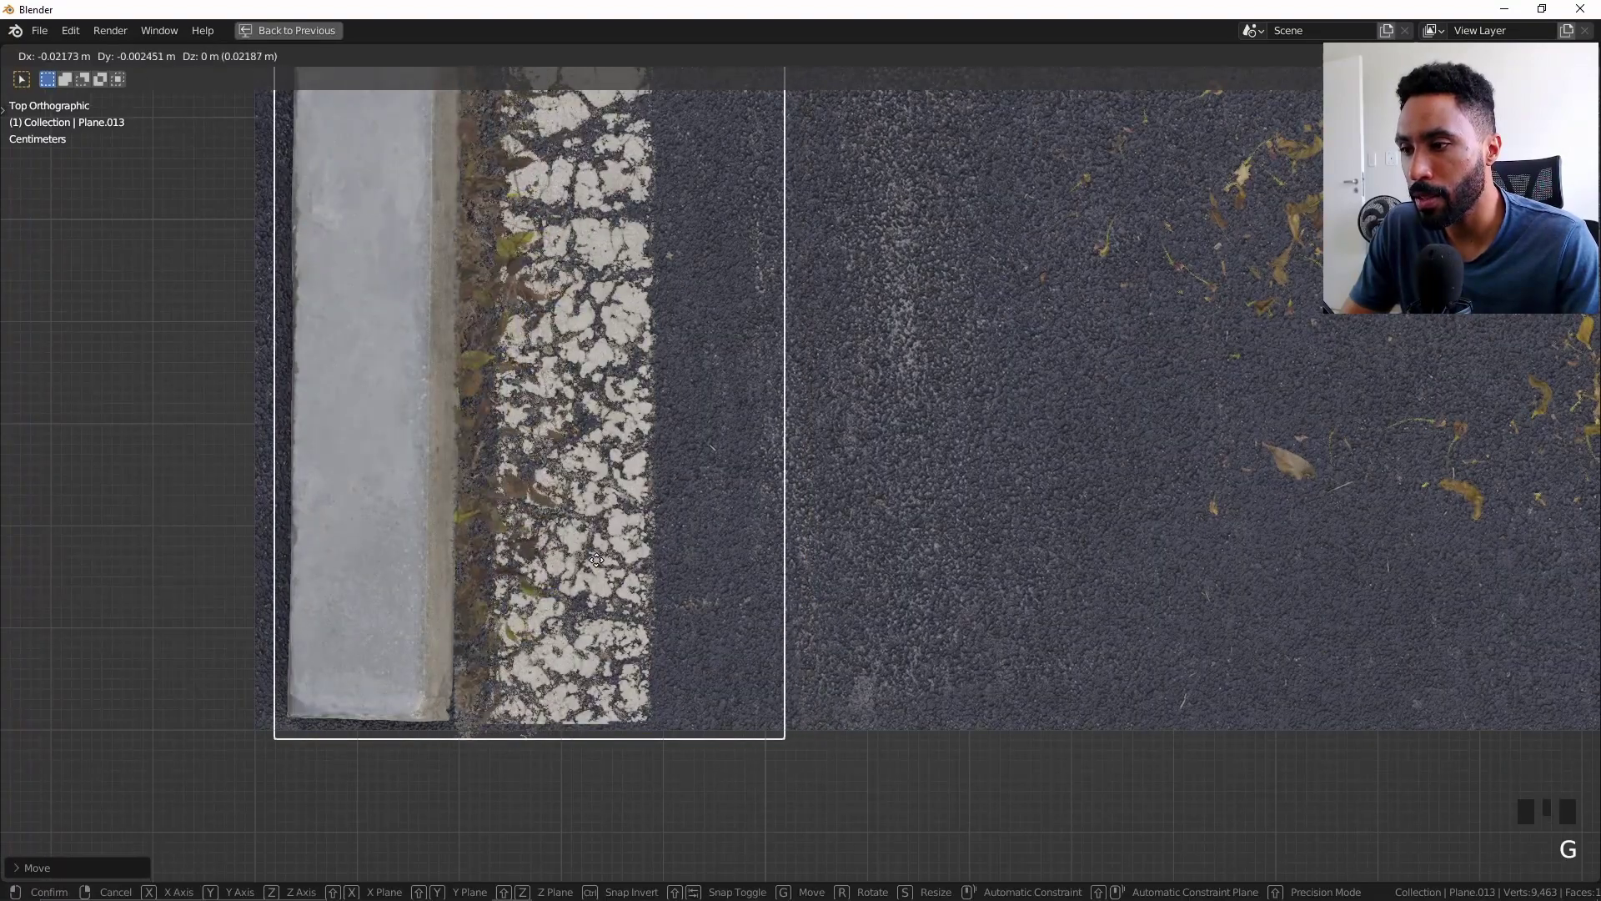
{"action": "left_click", "coordinate": [593, 546]}
Adjust the dried-leaves strip's height along Z so it lies just above the asphalt and the painted edge line.
{"action": "scroll", "coordinate": [582, 493], "scroll_direction": "down", "scroll_amount": 4}
{"action": "middle_click_drag", "start_coordinate": [582, 494], "coordinate": [726, 489]}
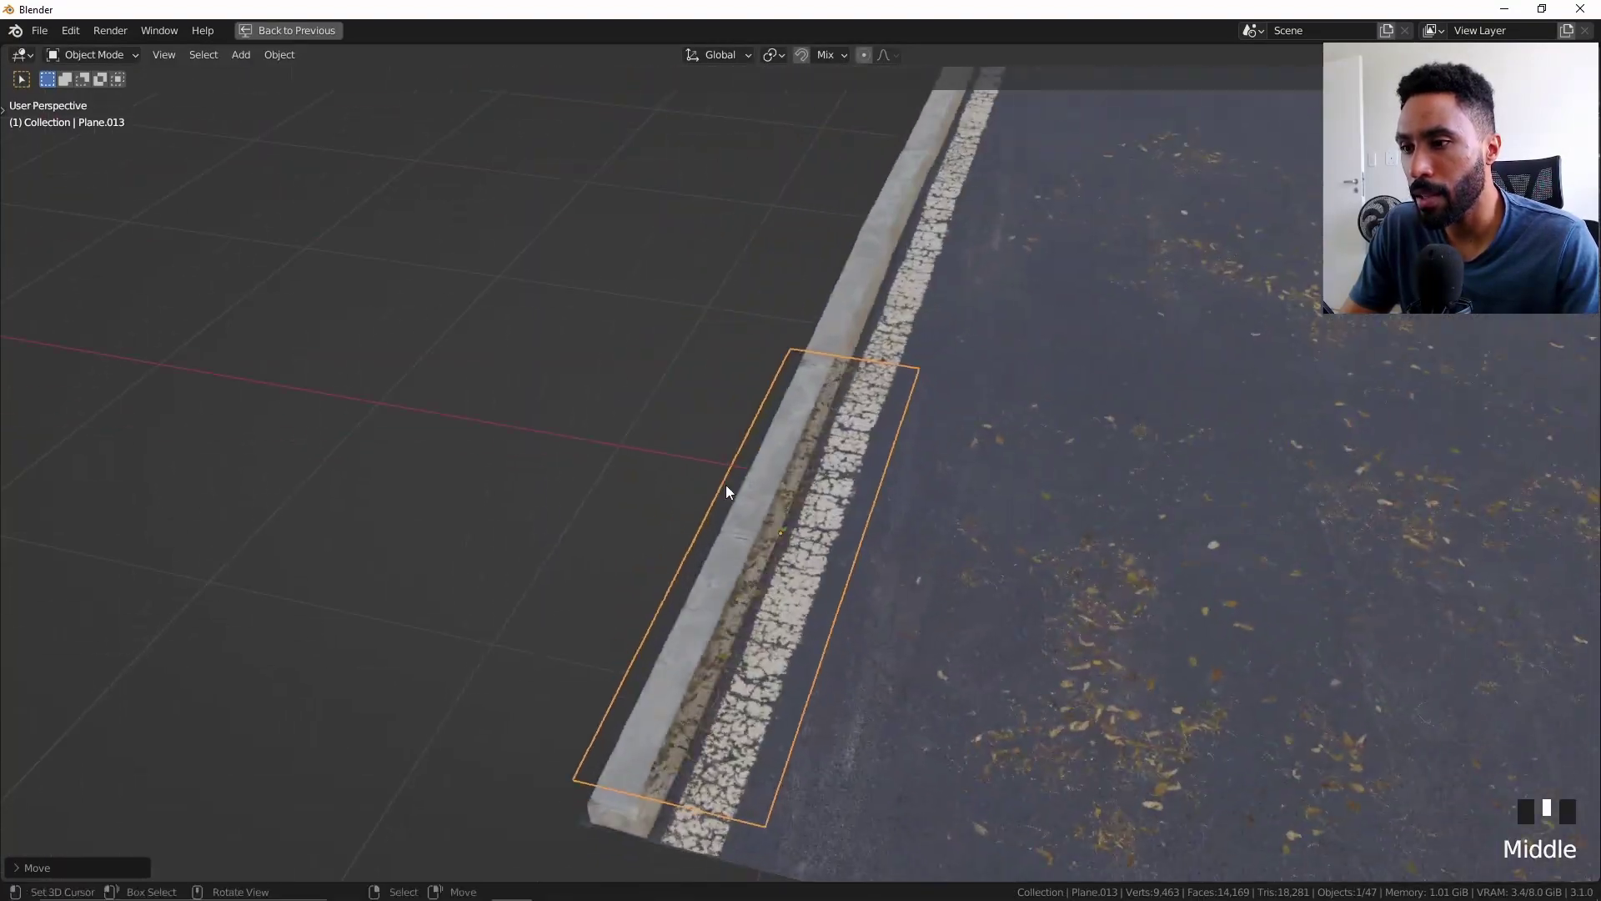
{"action": "key", "text": "g"}
{"action": "key", "text": "z"}
{"action": "left_click", "coordinate": [801, 535]}
{"action": "middle_click_drag", "start_coordinate": [801, 535], "coordinate": [824, 457], "text": "shift"}
{"action": "scroll", "coordinate": [832, 504], "scroll_direction": "up", "scroll_amount": 9}
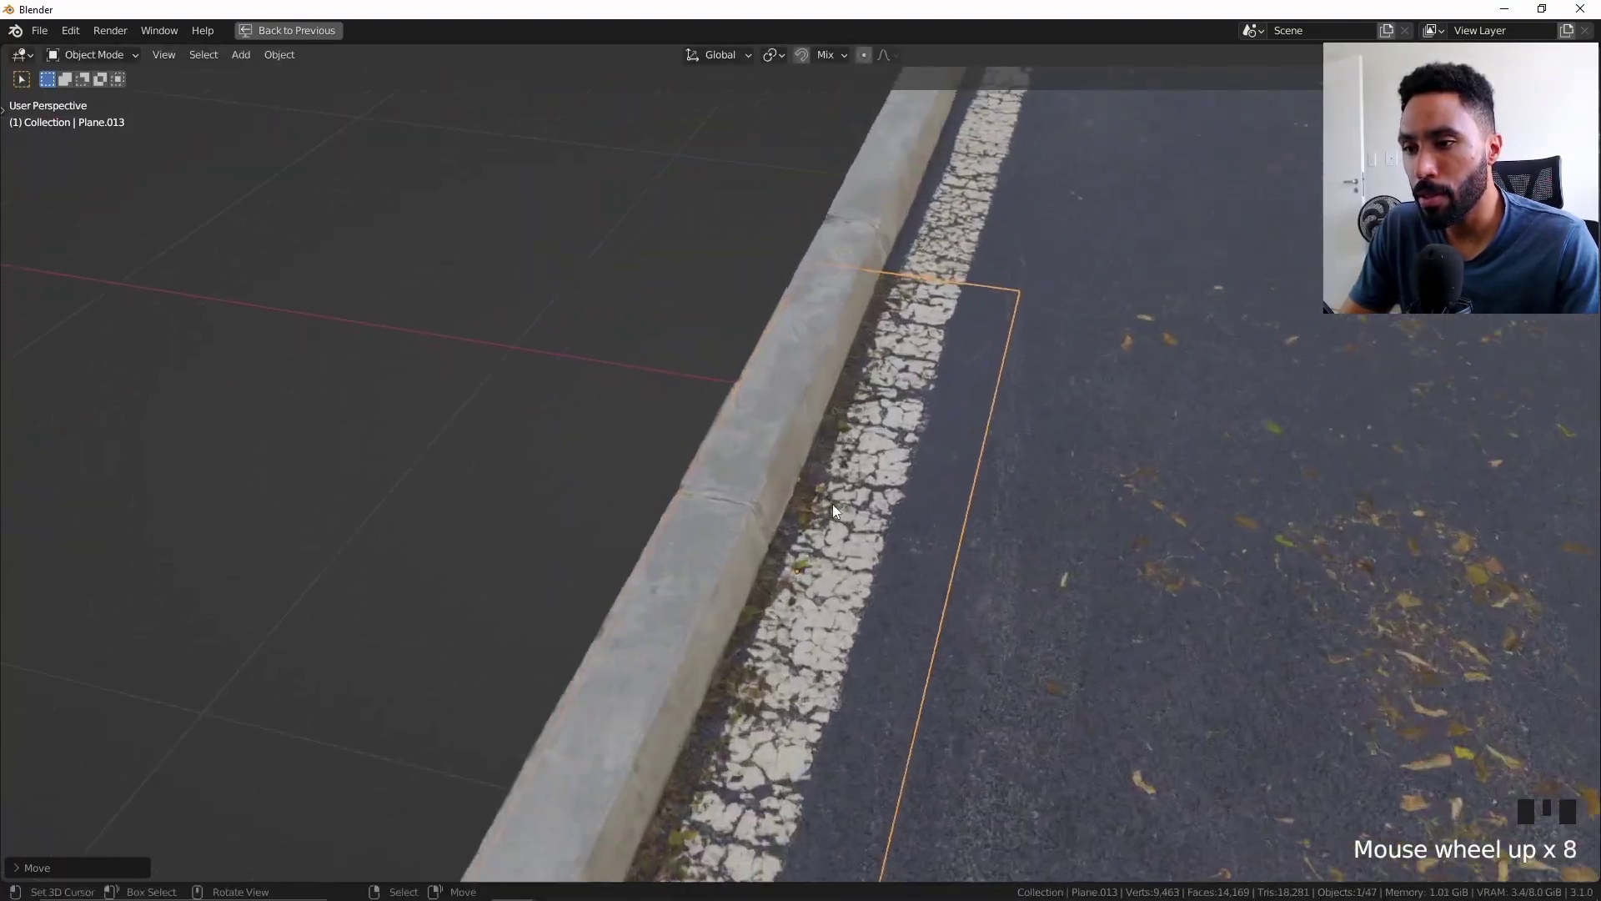
{"action": "key", "text": "g"}
{"action": "key", "text": "z"}
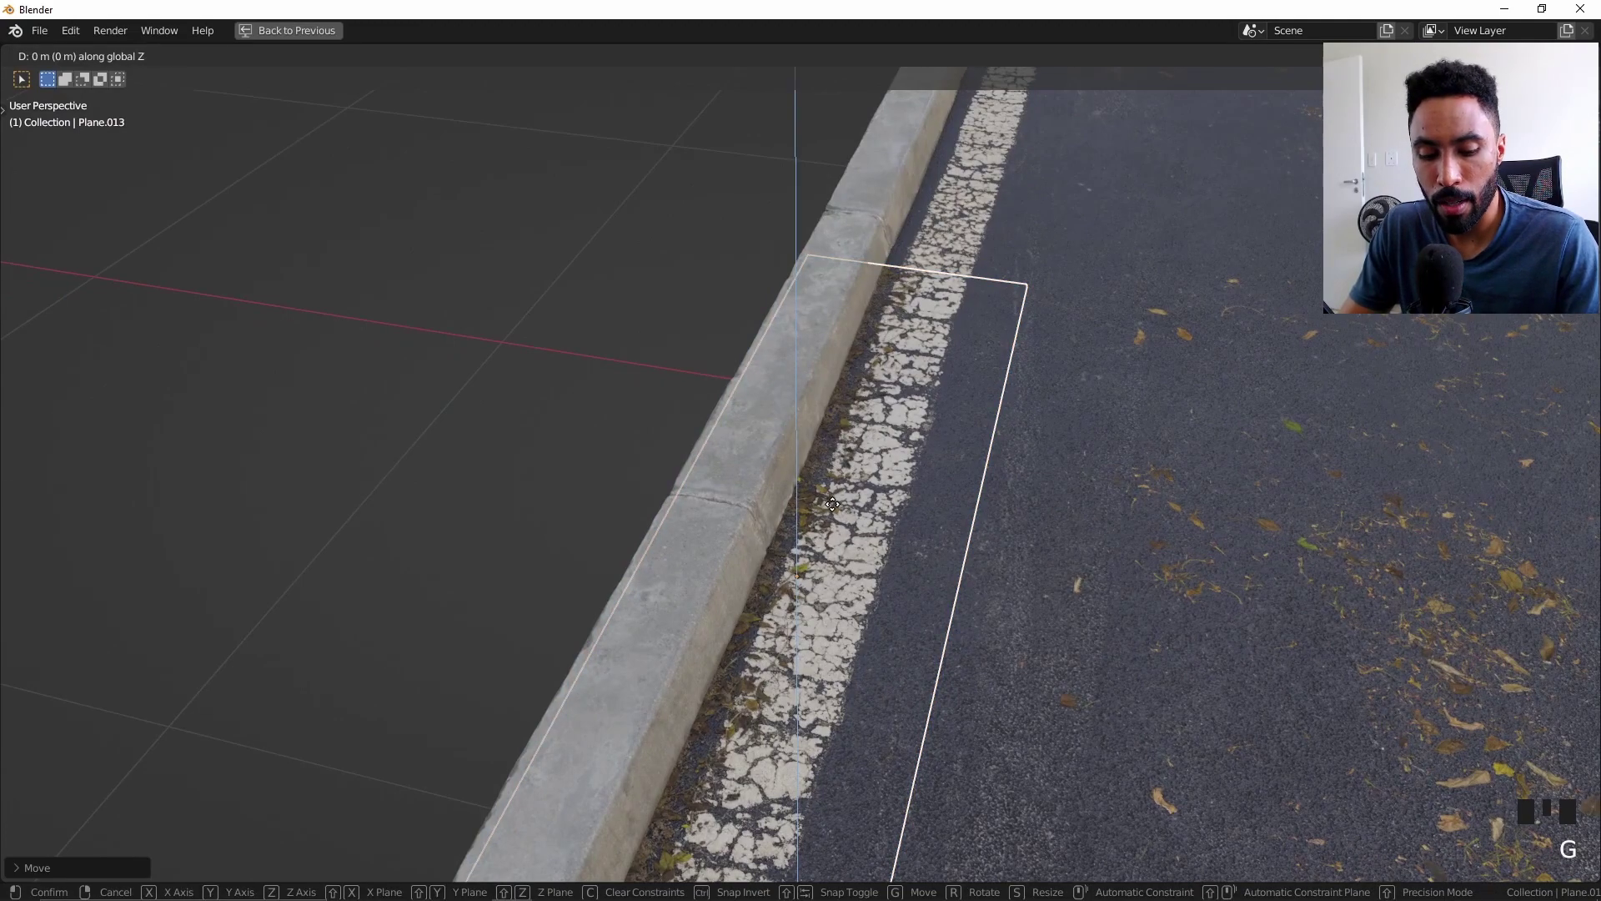
{"action": "key", "text": "Return"}
Shift the dried-leaves strip slightly along Y to line its end up with the end of the road.
{"action": "key", "text": "KP_7"}
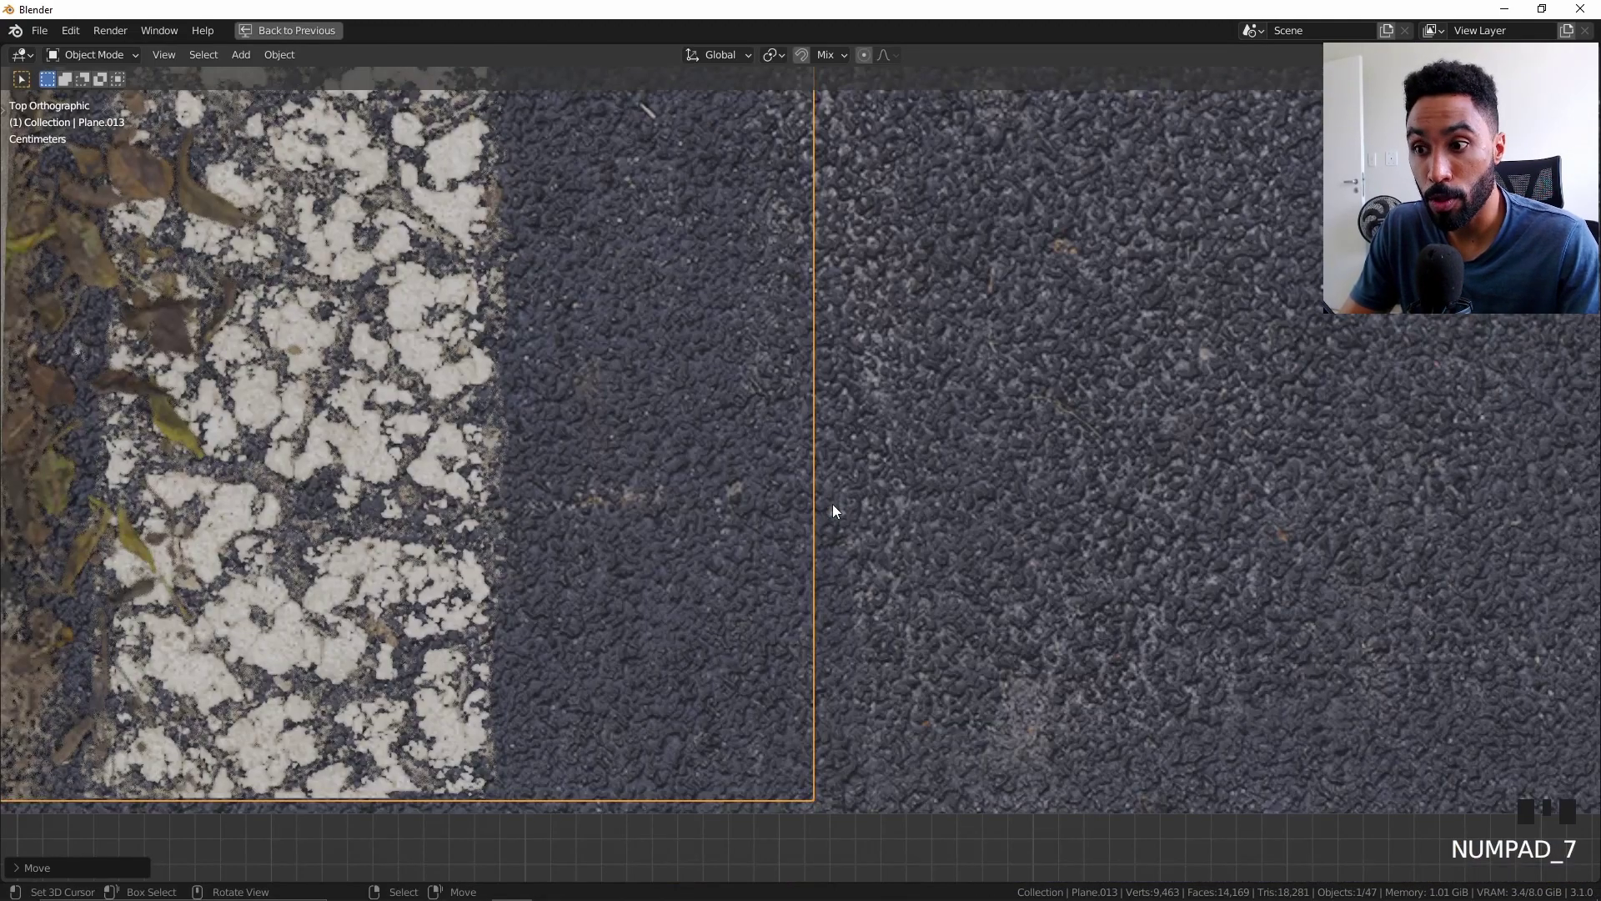
{"action": "scroll", "coordinate": [832, 504], "scroll_direction": "down", "scroll_amount": 5}
{"action": "middle_click_drag", "start_coordinate": [833, 504], "coordinate": [782, 585], "text": "shift"}
{"action": "key", "text": "g"}
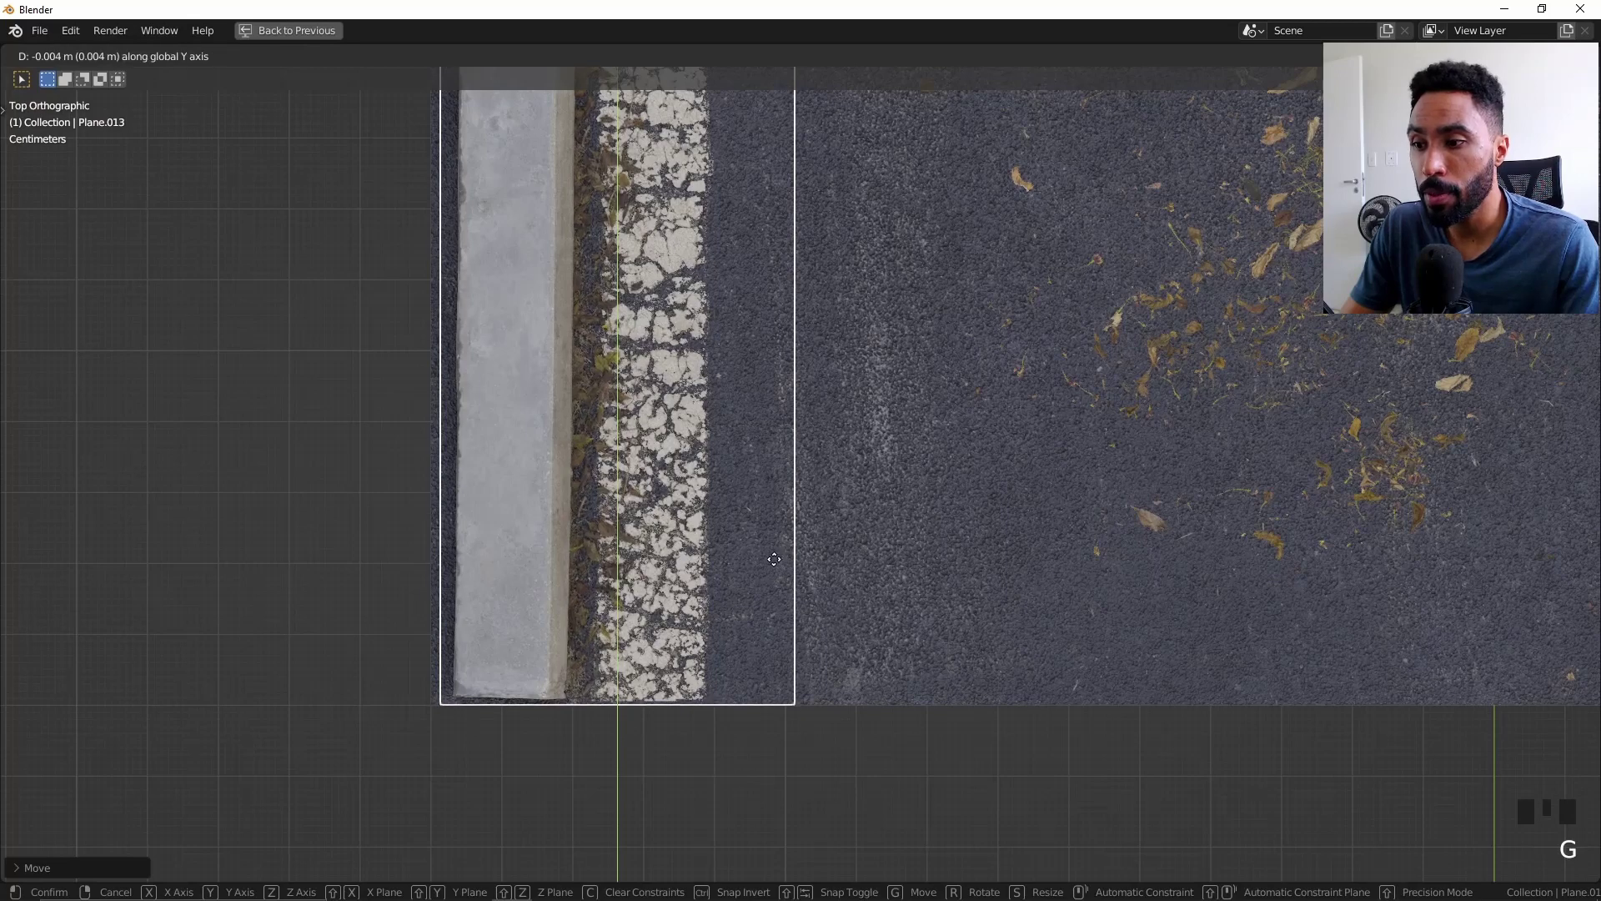
{"action": "key", "text": "Escape"}
{"action": "scroll", "coordinate": [775, 555], "scroll_direction": "down", "scroll_amount": 8}
{"action": "middle_click_drag", "start_coordinate": [896, 489], "coordinate": [677, 620], "text": "shift"}
Apply the dried-leaves strip's object transform and array it along the curb with count 6 and relative offset X 0, Y 1.
{"action": "key", "text": "ctrl+space"}
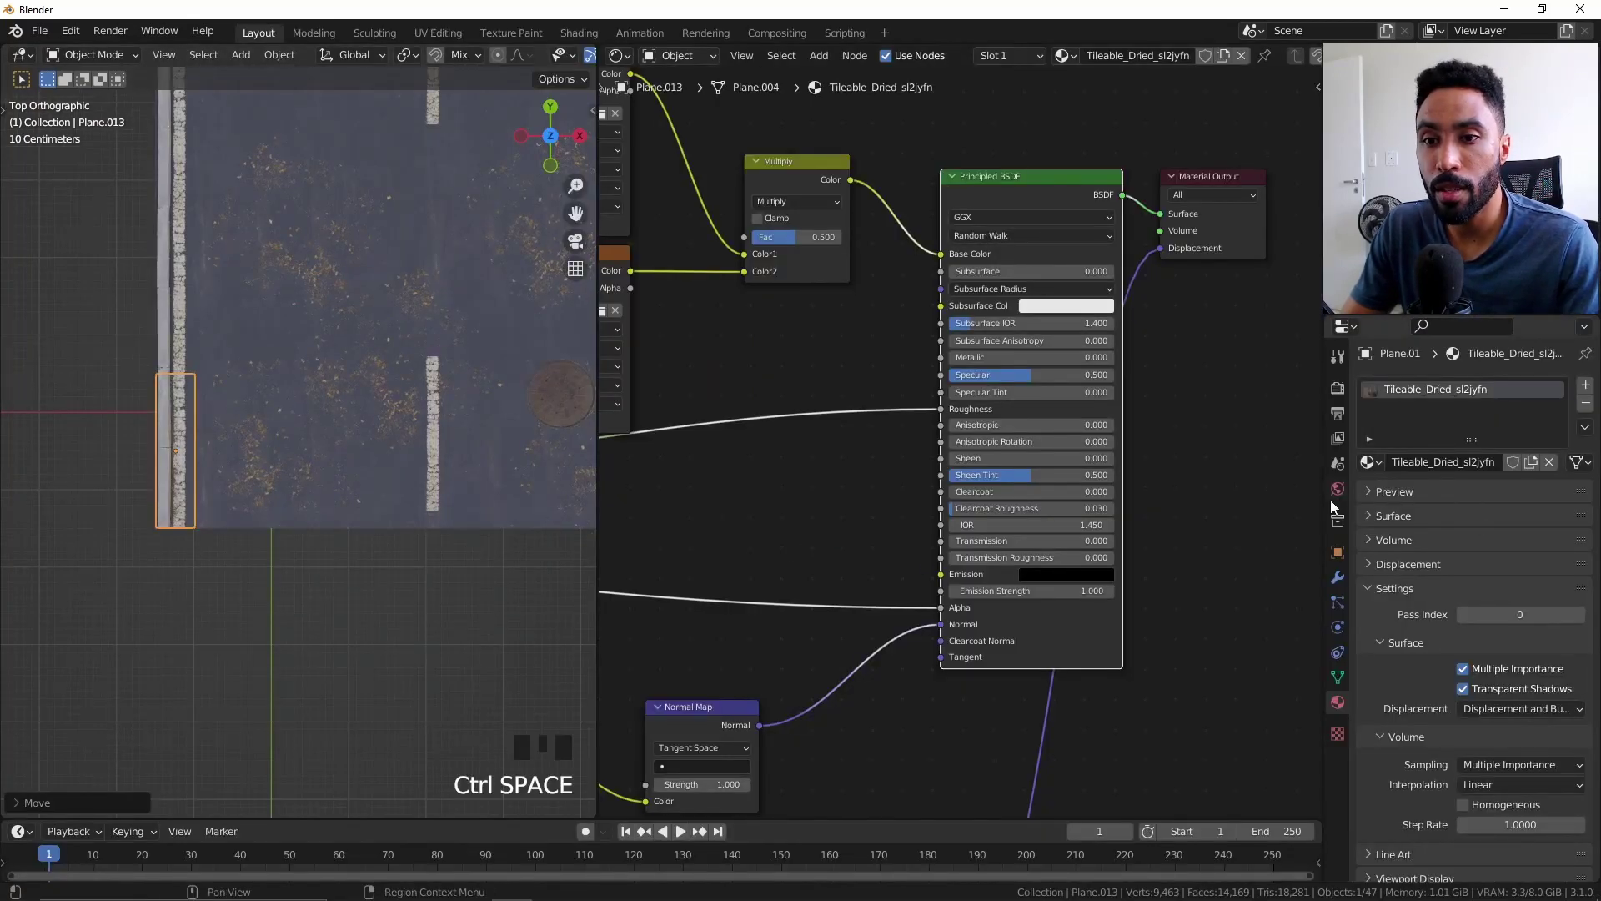
{"action": "left_click", "coordinate": [1337, 578]}
{"action": "left_click", "coordinate": [1418, 387]}
{"action": "left_click", "coordinate": [1275, 425]}
{"action": "key", "text": "ctrl+a"}
{"action": "left_click", "coordinate": [367, 533]}
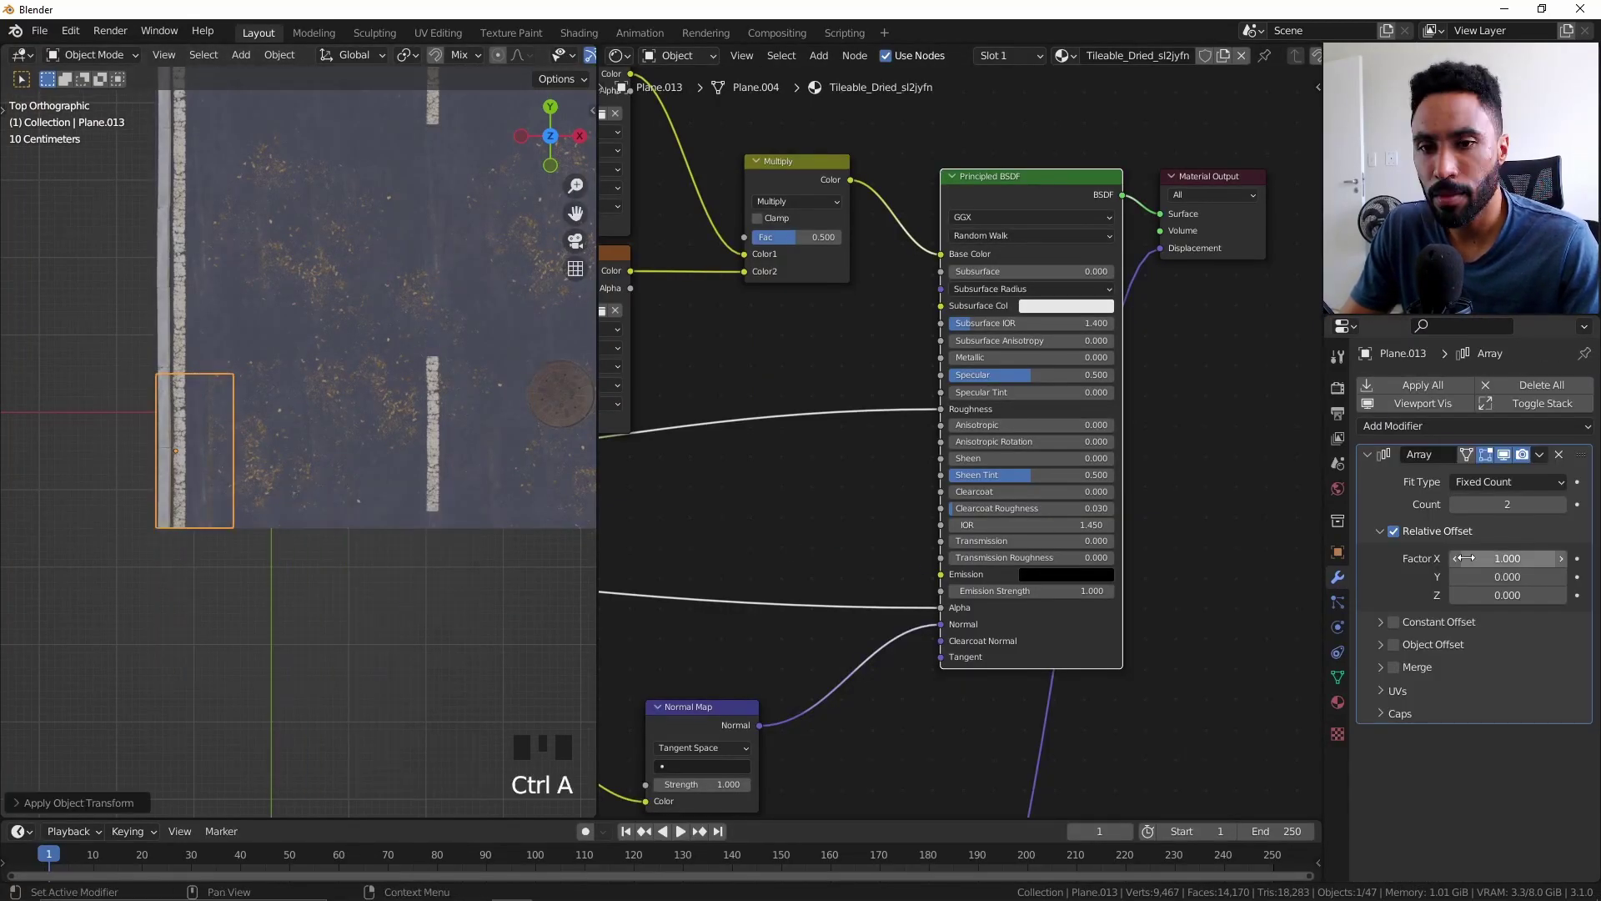
{"action": "left_click_drag", "start_coordinate": [1507, 503], "coordinate": [1542, 504]}
{"action": "scroll", "coordinate": [333, 417], "scroll_direction": "down", "scroll_amount": 4}
Create a linked duplicate of the arrayed leaf strip at the manhole-side curb and mirror it along X by scaling.
{"action": "key", "text": "alt+d"}
{"action": "key", "text": "s"}
{"action": "key", "text": "x"}
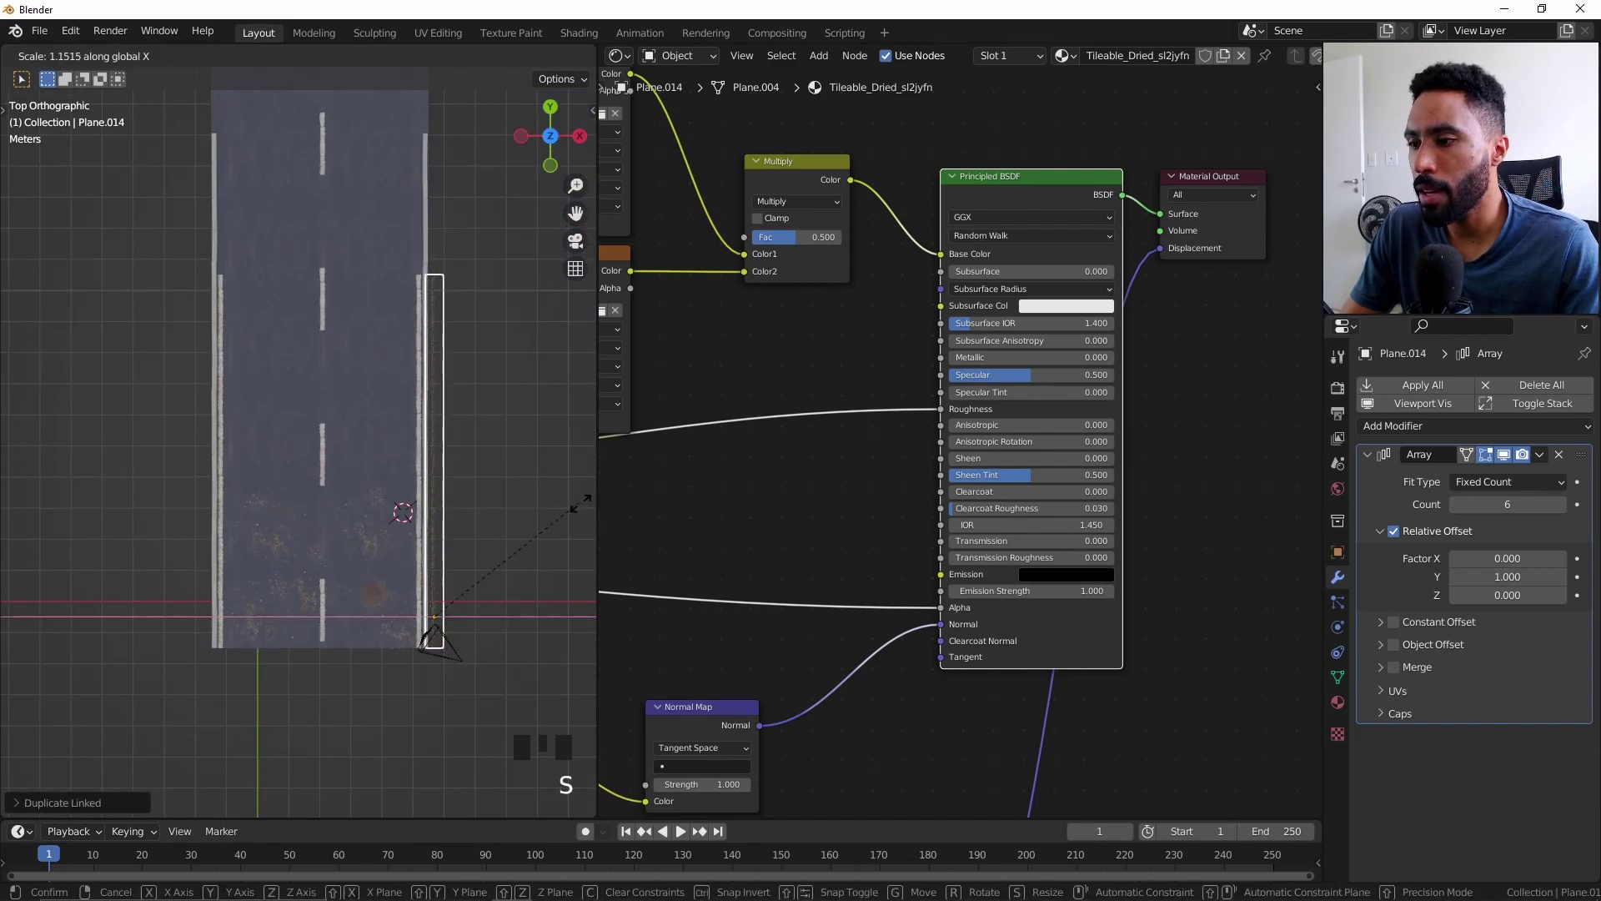
{"action": "left_click", "coordinate": [59, 492]}
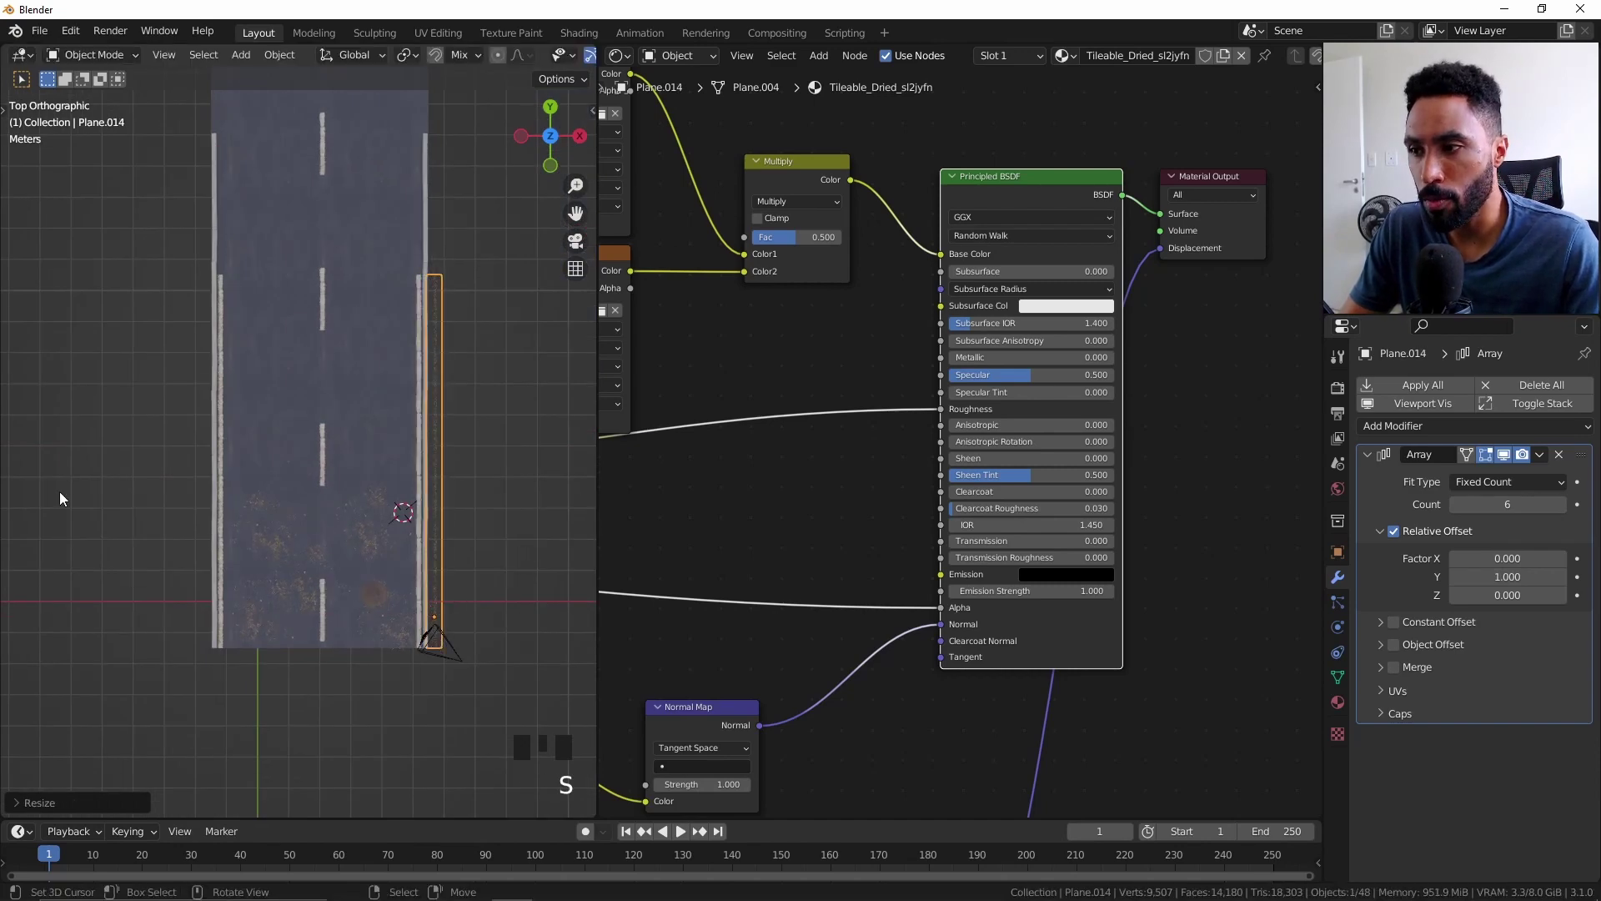
Move the duplicated leaf strip along X until its leaves sit in the gutter of the manhole-side curb.
{"action": "key", "text": "KP_Decimal"}
{"action": "scroll", "coordinate": [293, 665], "scroll_direction": "up", "scroll_amount": 6}
{"action": "key", "text": "g"}
{"action": "key", "text": "x"}
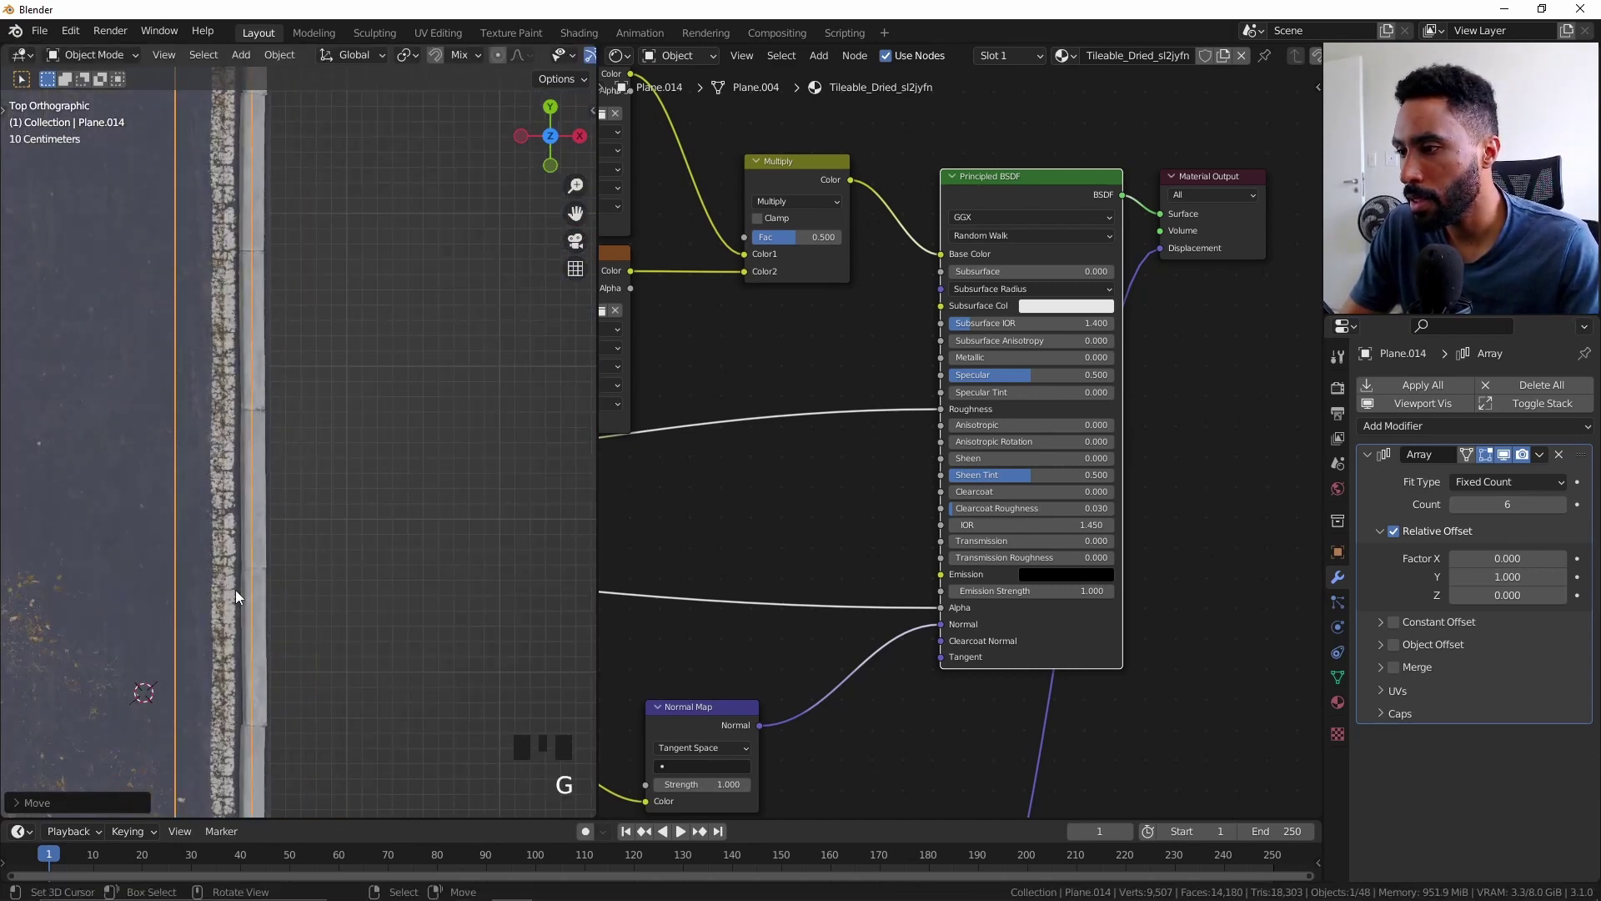
{"action": "scroll", "coordinate": [193, 563], "scroll_direction": "up", "scroll_amount": 7}
{"action": "scroll", "coordinate": [432, 577], "scroll_direction": "up", "scroll_amount": 4}
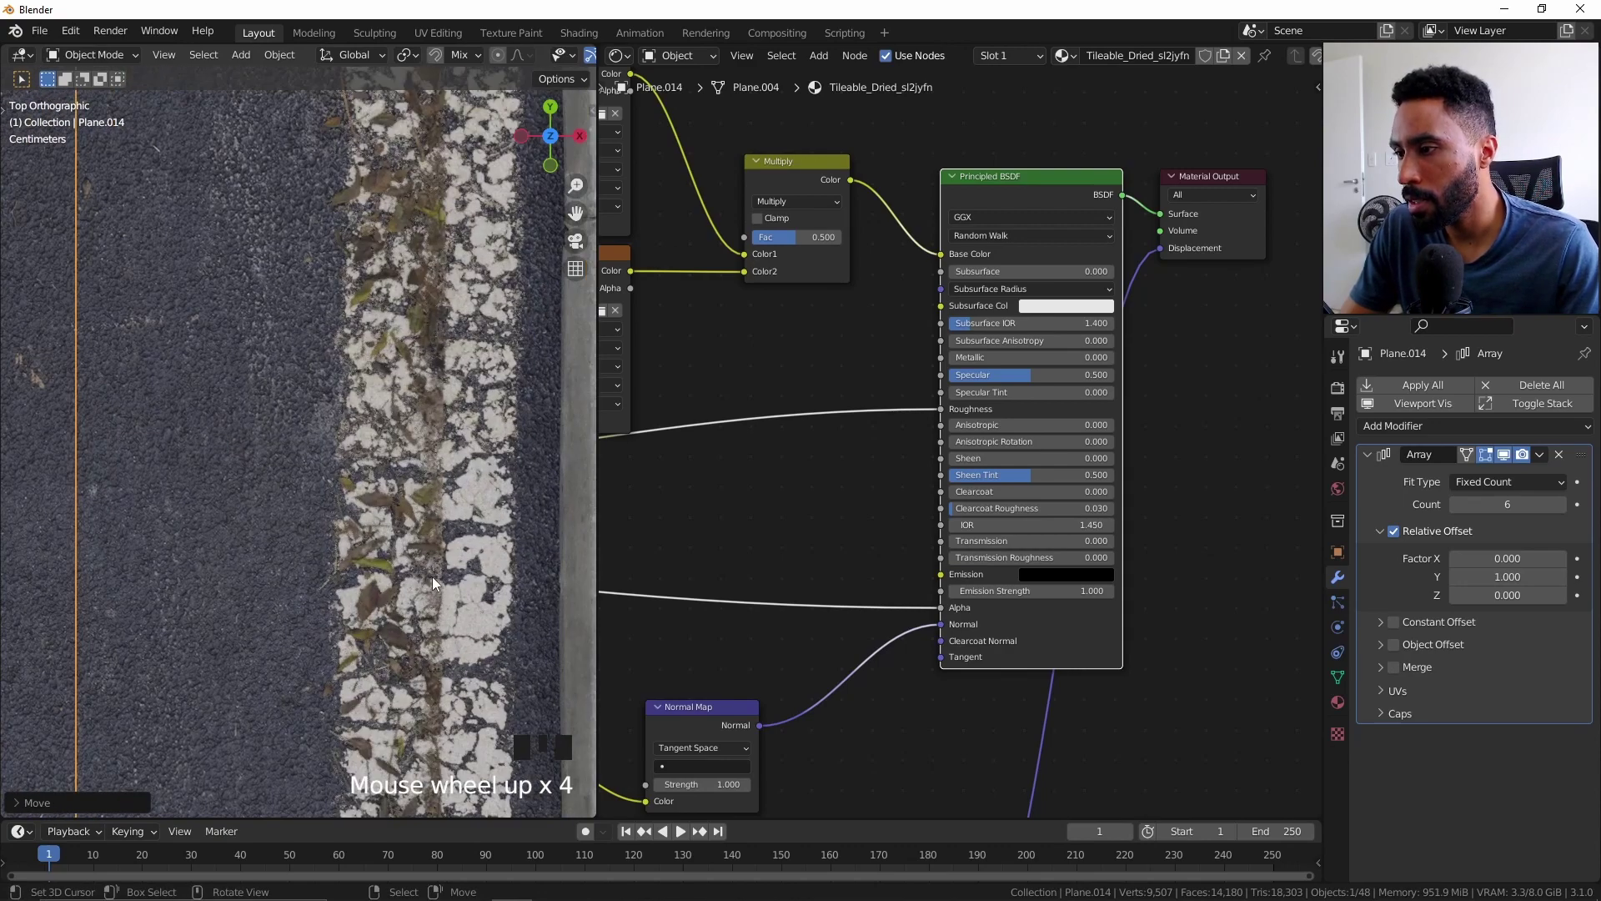
{"action": "left_click", "coordinate": [549, 532]}
{"action": "scroll", "coordinate": [468, 578], "scroll_direction": "down", "scroll_amount": 9}
Check the leaf-covered road through the camera in an enlarged, fitted view and bring up the viewport shading choices.
{"action": "middle_click_drag", "start_coordinate": [468, 578], "coordinate": [357, 498], "text": "shift"}
{"action": "key", "text": "ctrl+space"}
{"action": "key", "text": "KP_0"}
{"action": "scroll", "coordinate": [766, 594], "scroll_direction": "down", "scroll_amount": 3}
{"action": "scroll", "coordinate": [765, 593], "scroll_direction": "up", "scroll_amount": 2}
{"action": "key", "text": "Home"}
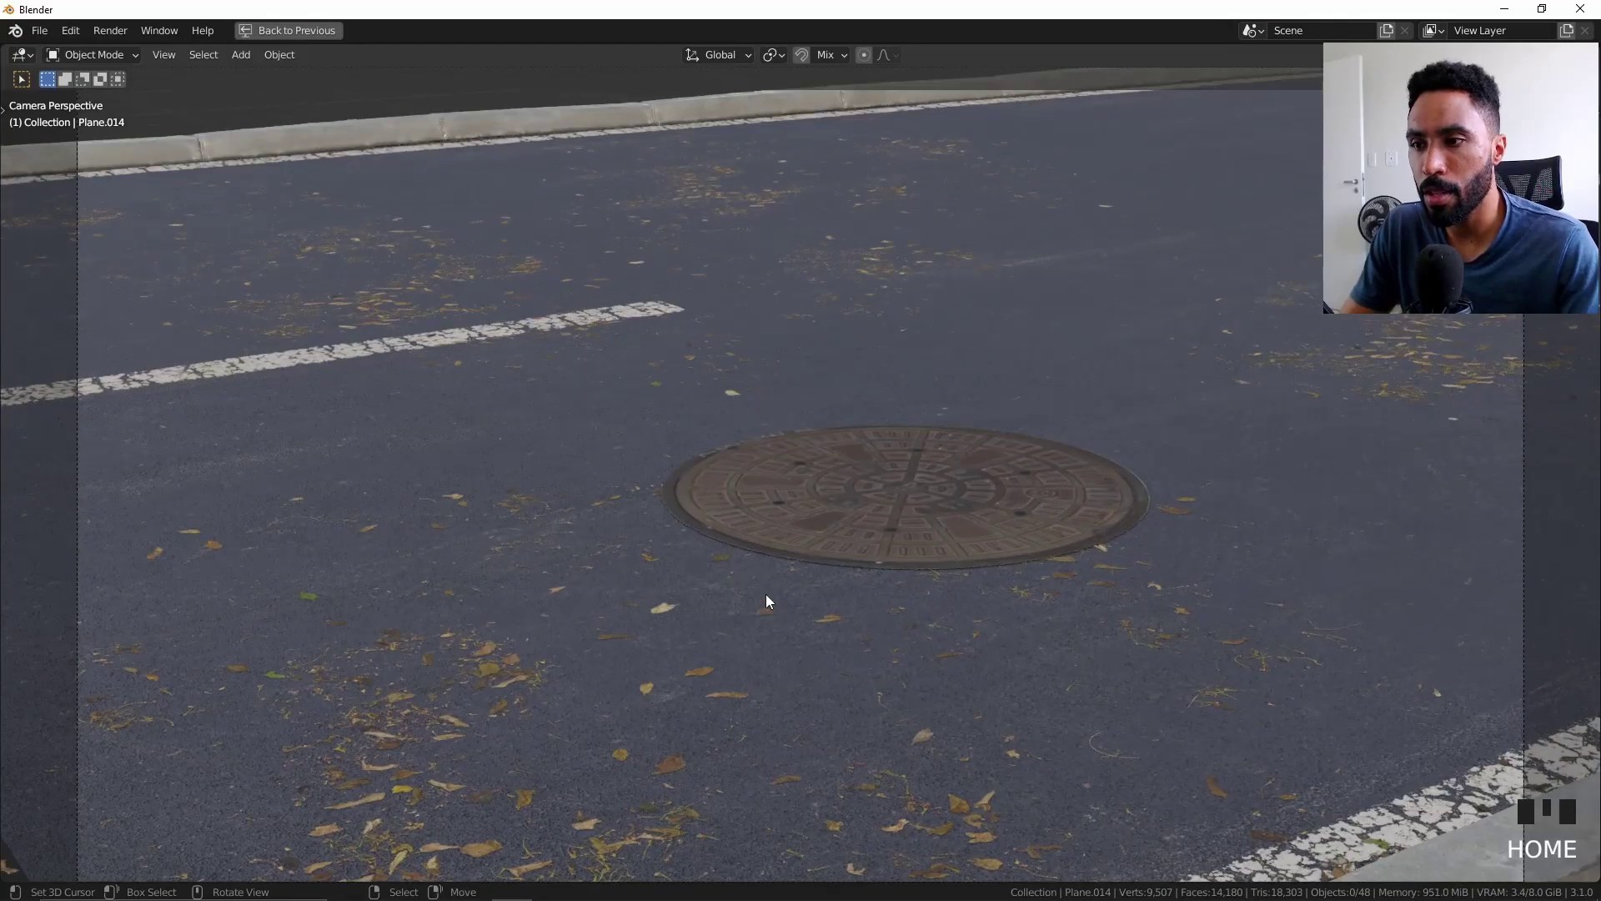
{"action": "mouse_move", "coordinate": [766, 594]}
{"action": "middle_mouse_down", "text": "ctrl"}
{"action": "mouse_move", "coordinate": [763, 608]}
{"action": "mouse_move", "coordinate": [782, 573]}
{"action": "middle_mouse_up", "text": "ctrl"}
{"action": "key", "text": "z"}
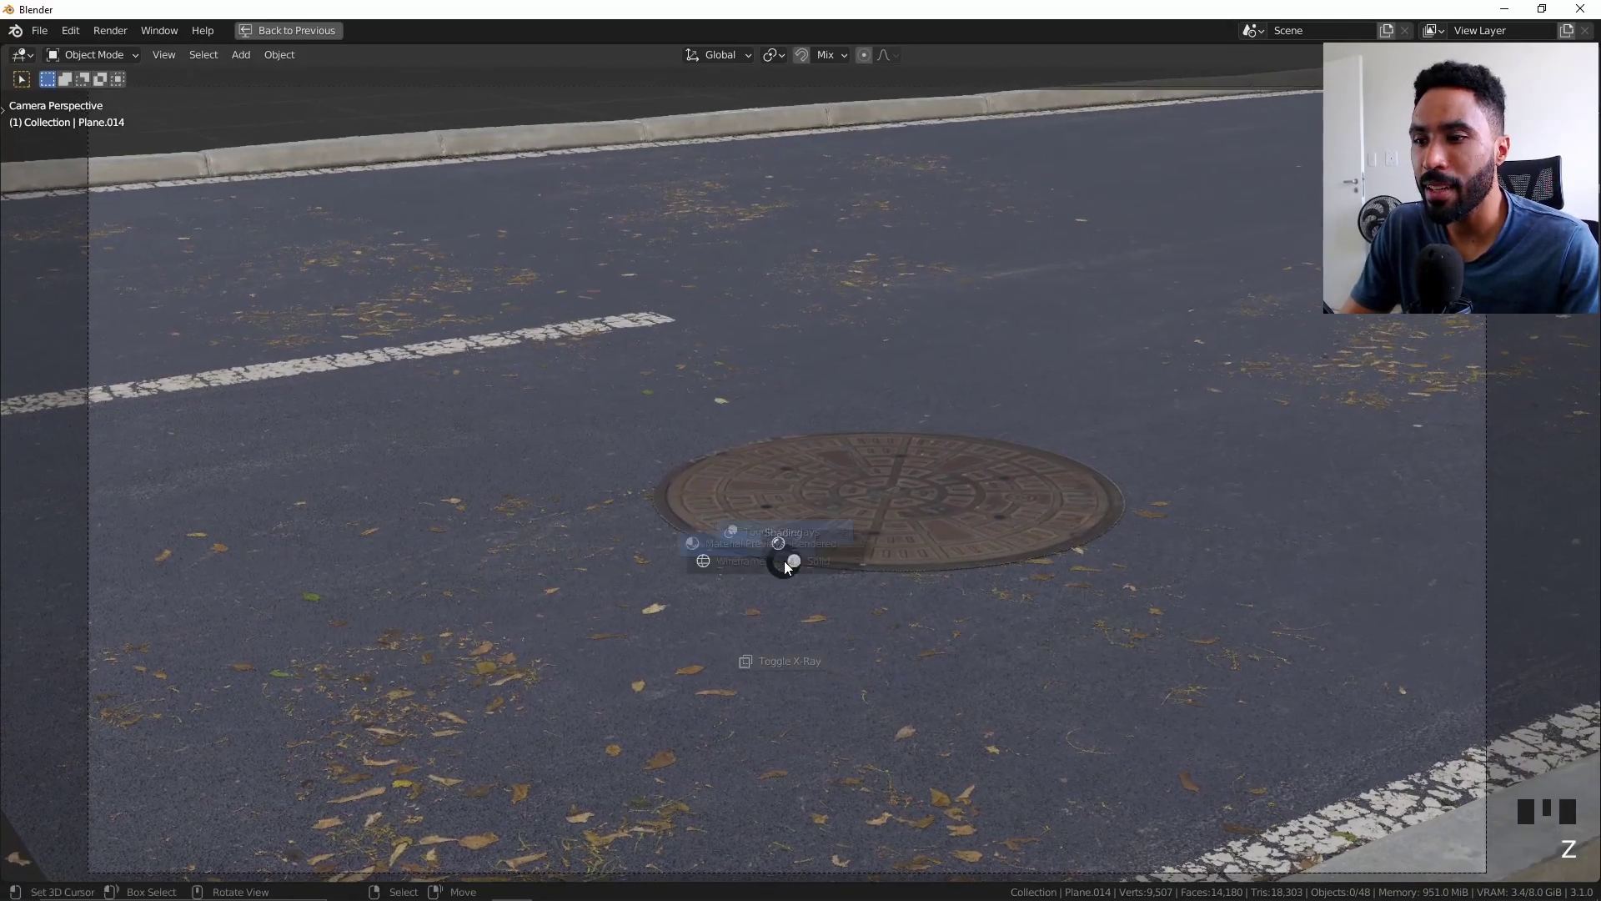